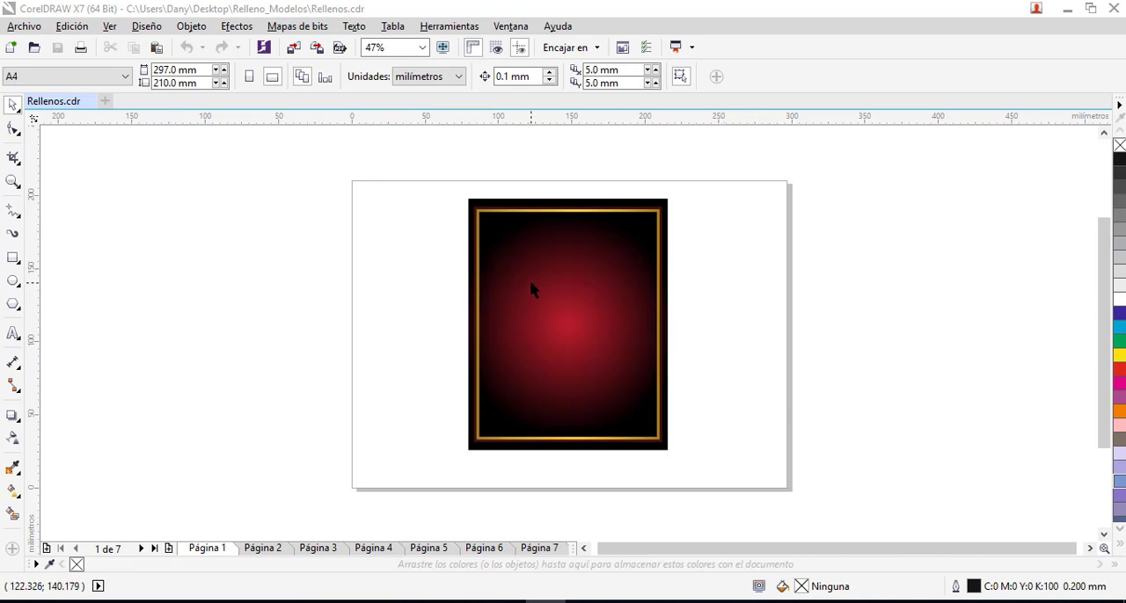
# - Separate the stacked artwork on page 1 by moving the red gradient panel, the black frame and the gold frame apart
pyautogui.click(576, 303)
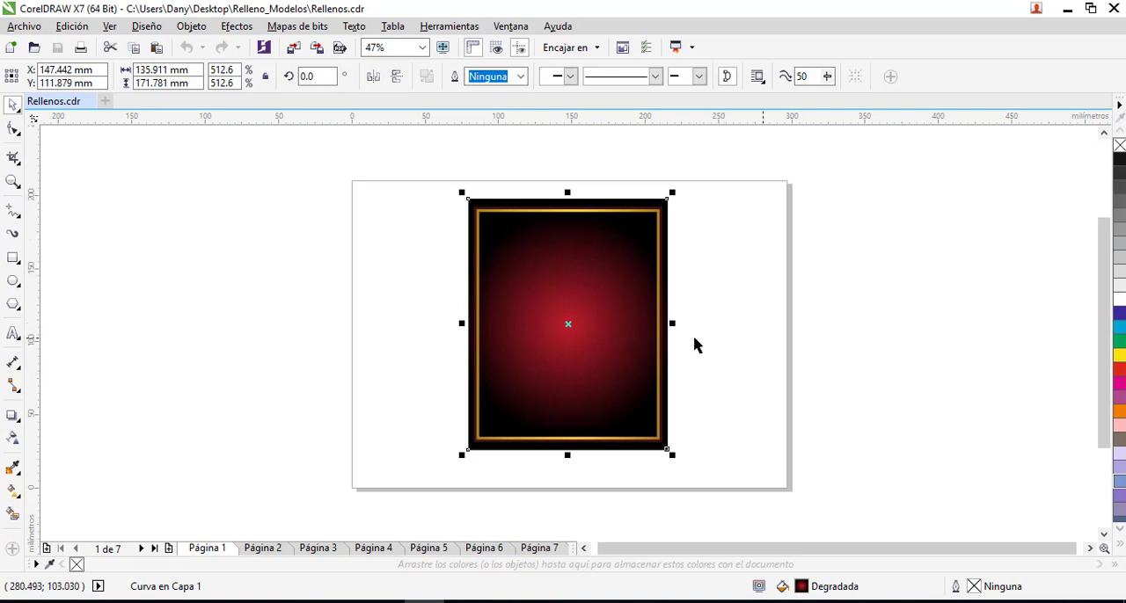
pyautogui.moveTo(570, 307); pyautogui.dragTo(828, 308)
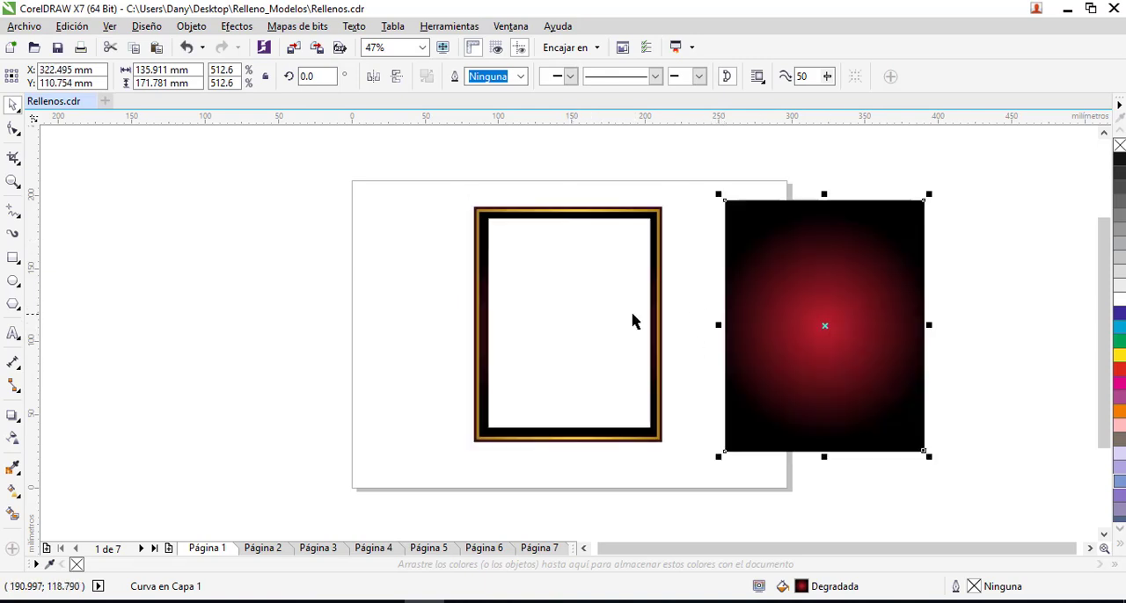
pyautogui.moveTo(607, 312); pyautogui.dragTo(242, 288)
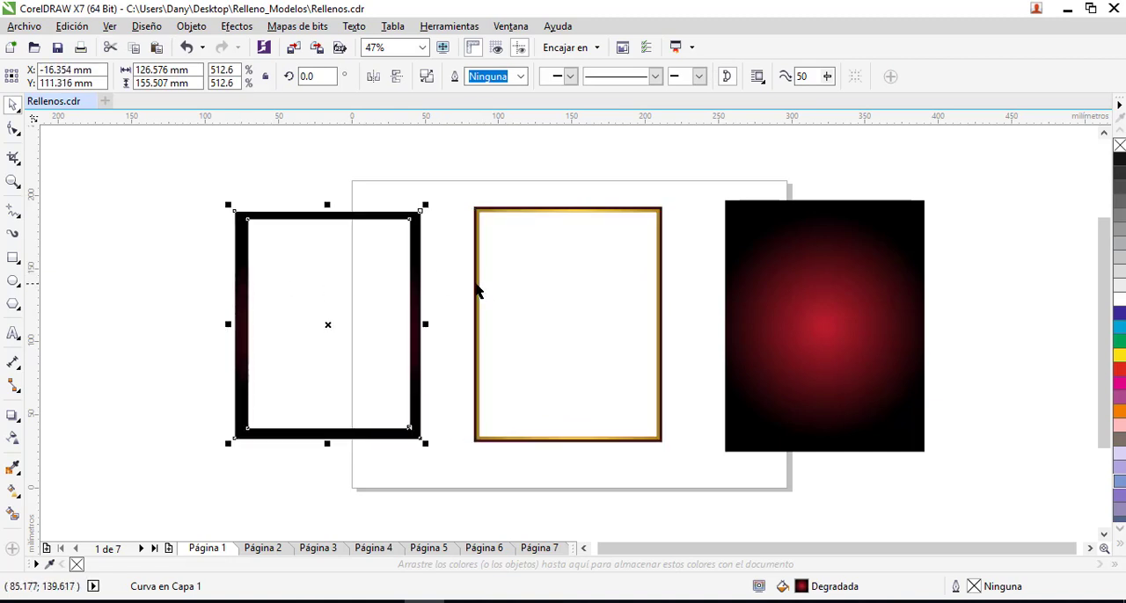
pyautogui.moveTo(480, 293); pyautogui.dragTo(66, 270)
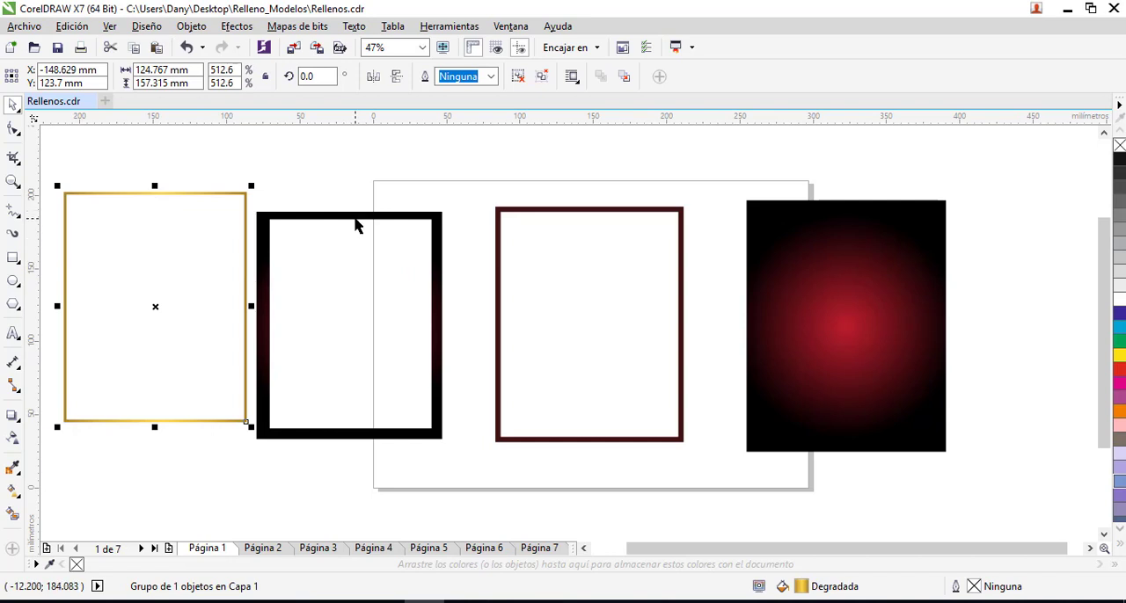
# - Arrange the gold, black and dark red frames and the red gradient panel roughly in a horizontal row with gaps between them
pyautogui.moveTo(356, 226); pyautogui.dragTo(367, 203)
pyautogui.moveTo(583, 212); pyautogui.dragTo(572, 192)
pyautogui.click(452, 321)
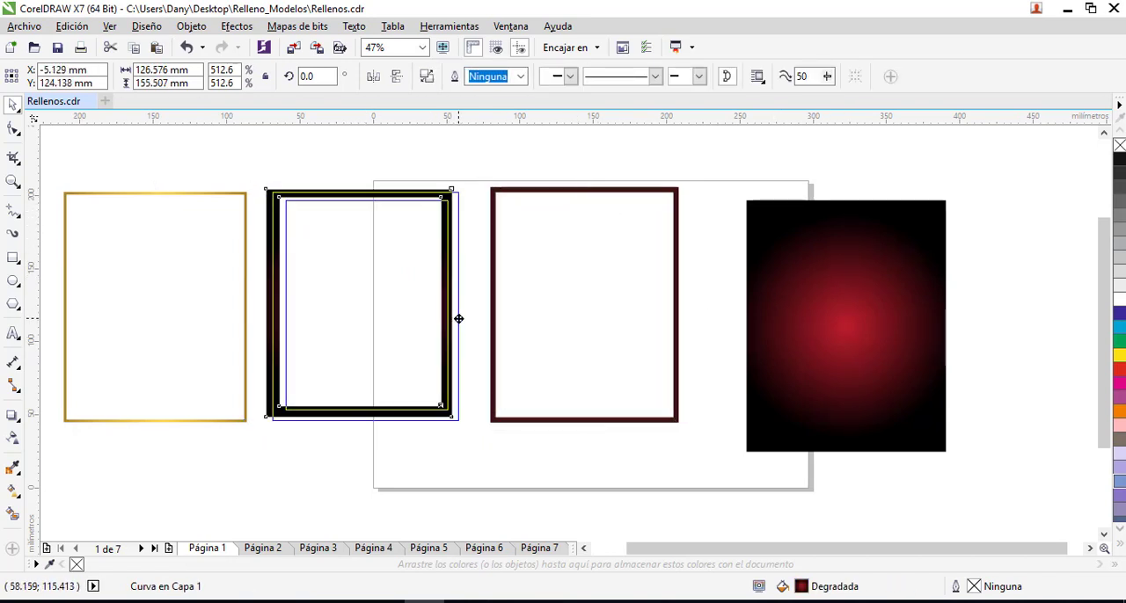
pyautogui.moveTo(458, 319); pyautogui.dragTo(458, 319)
pyautogui.moveTo(246, 287)
pyautogui.mouseDown()
pyautogui.moveTo(261, 294)
pyautogui.moveTo(255, 286)
pyautogui.mouseUp()
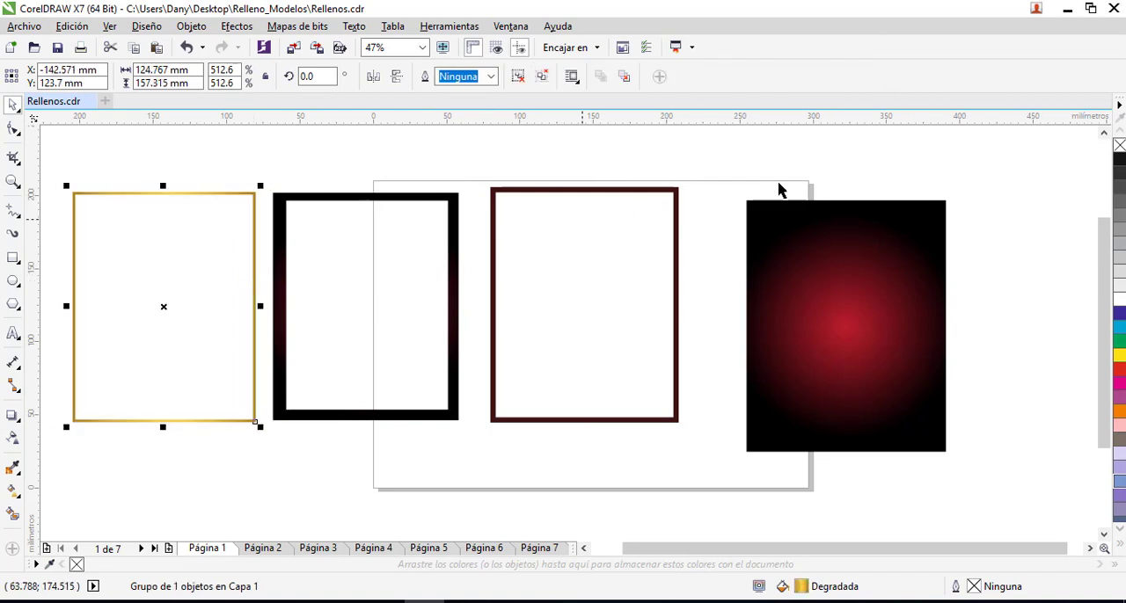
pyautogui.moveTo(858, 397); pyautogui.dragTo(837, 380)
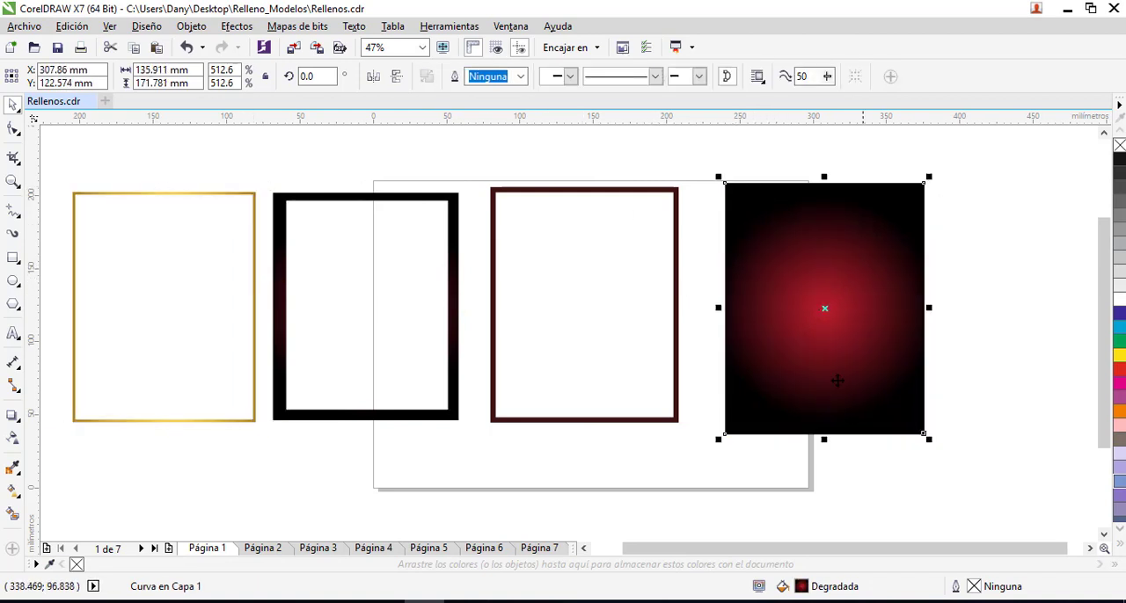
pyautogui.click(943, 347)
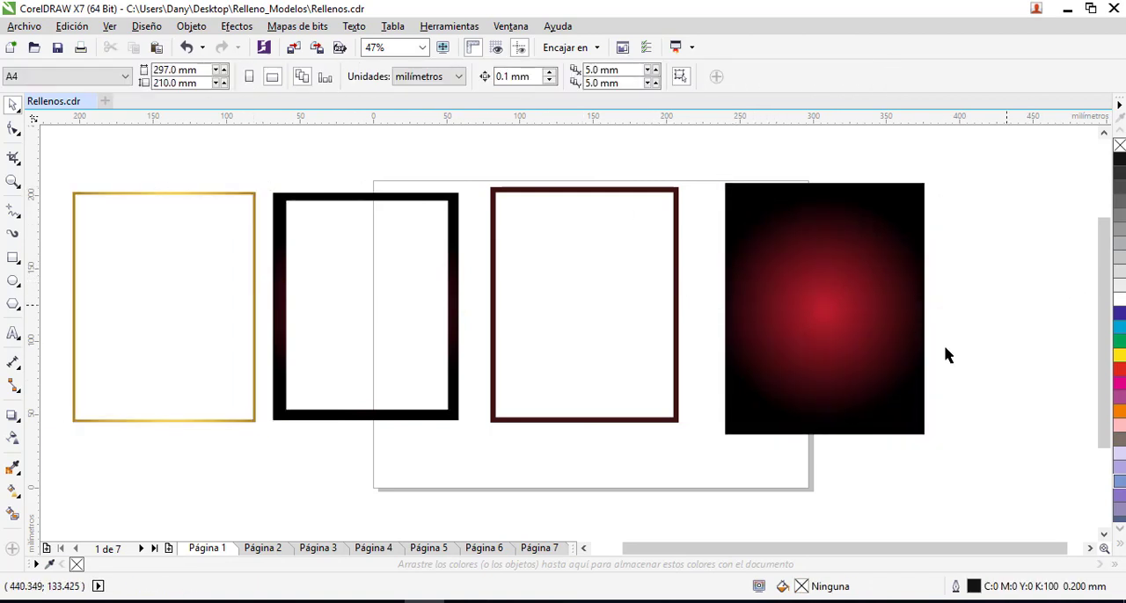
# - Examine the fill settings of the red gradient panel in the fill editor and leave them as they are
pyautogui.click(823, 310)
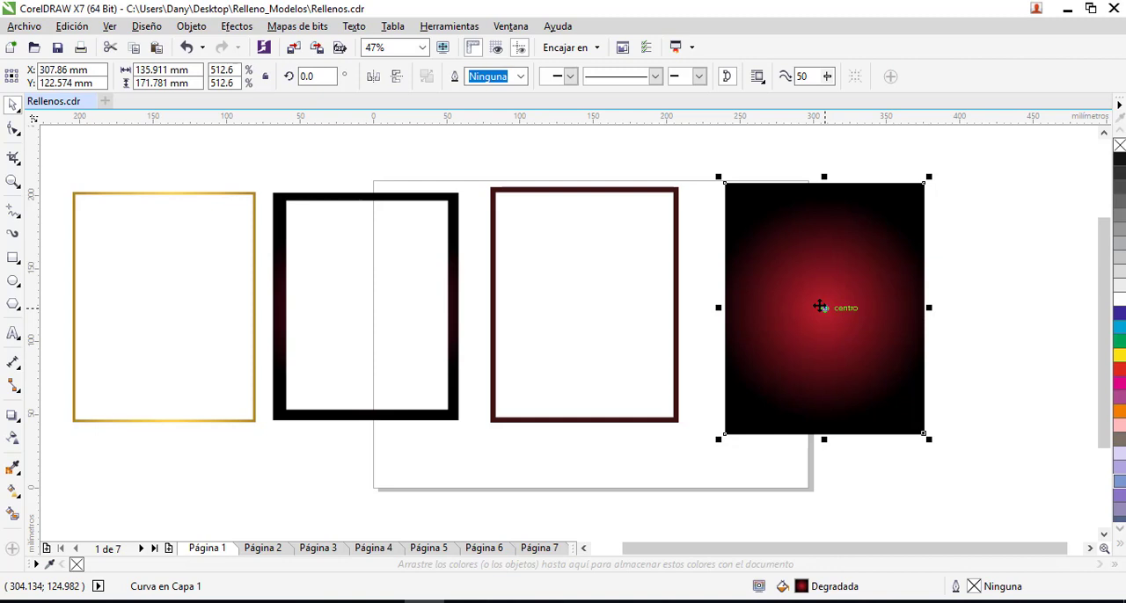
pyautogui.press('F12')
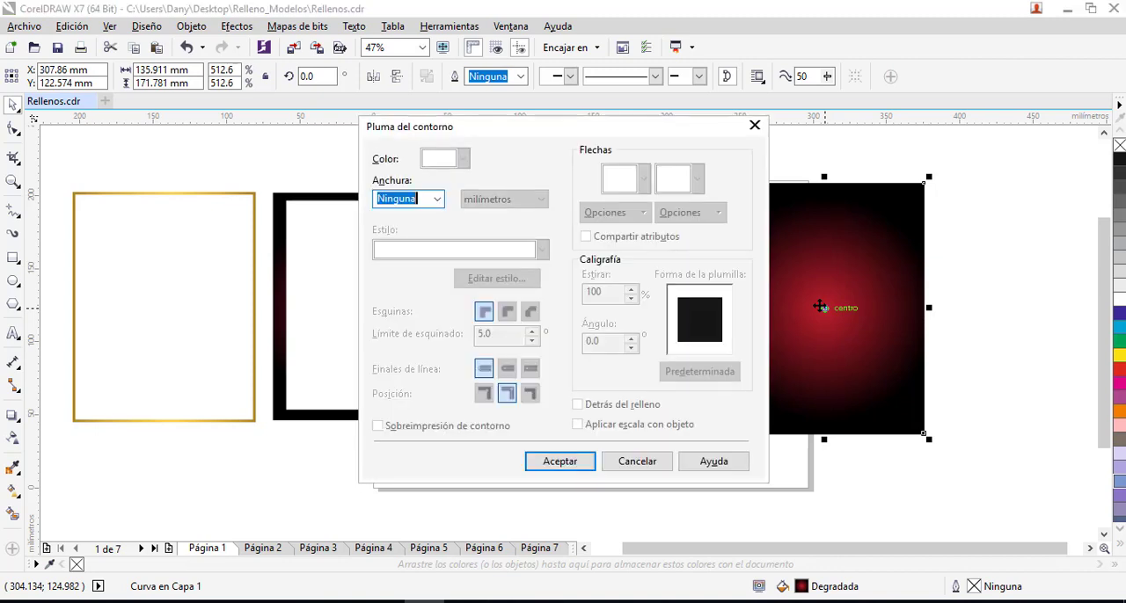
pyautogui.press('Return')
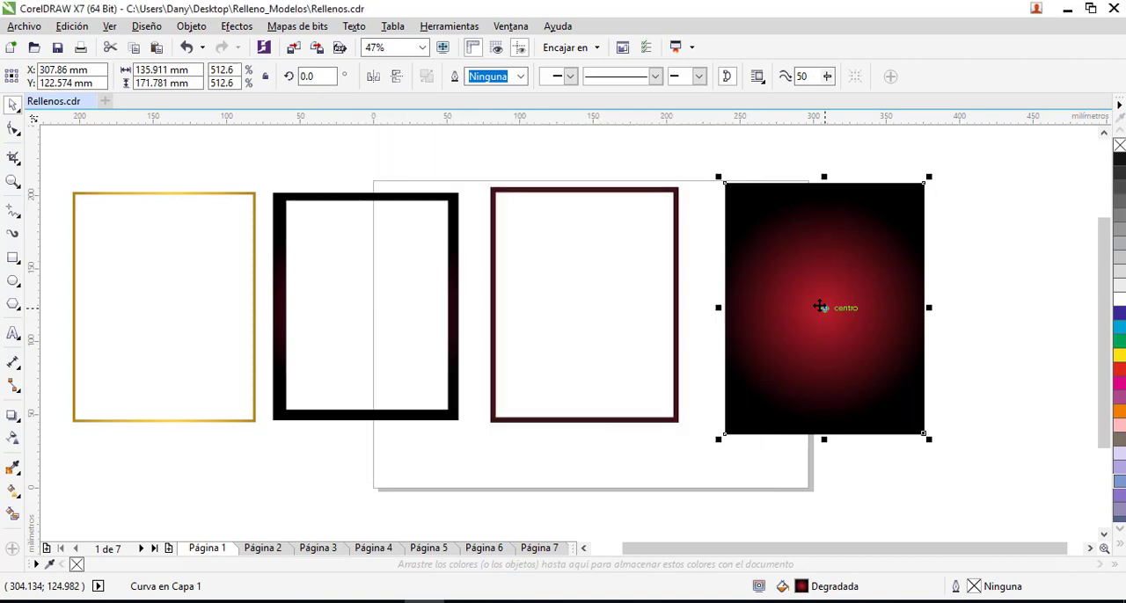
pyautogui.press('F11')
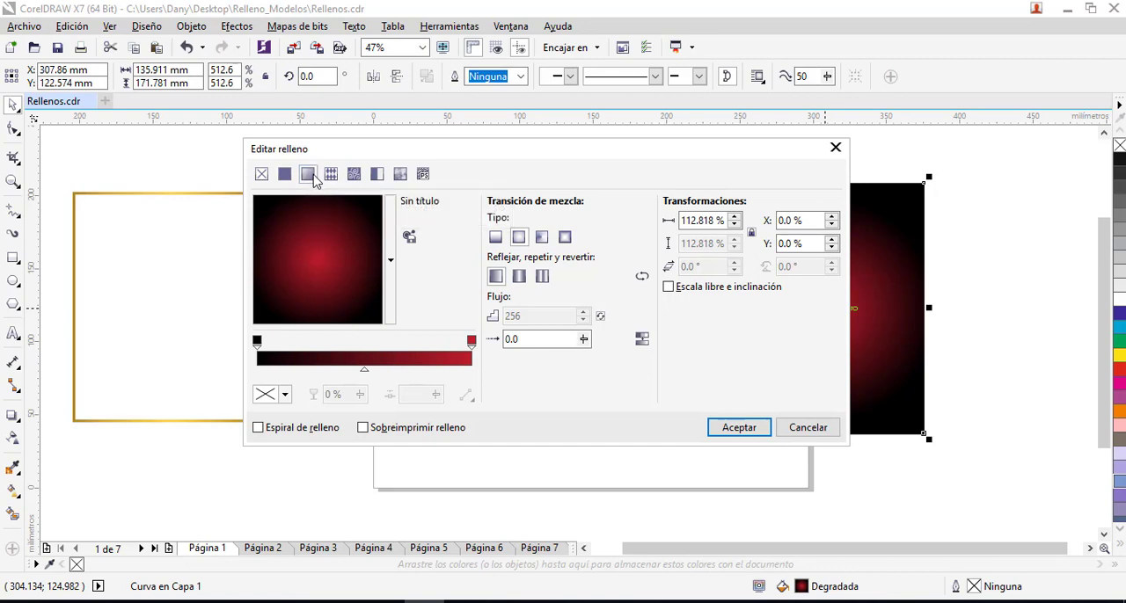
pyautogui.click(835, 149)
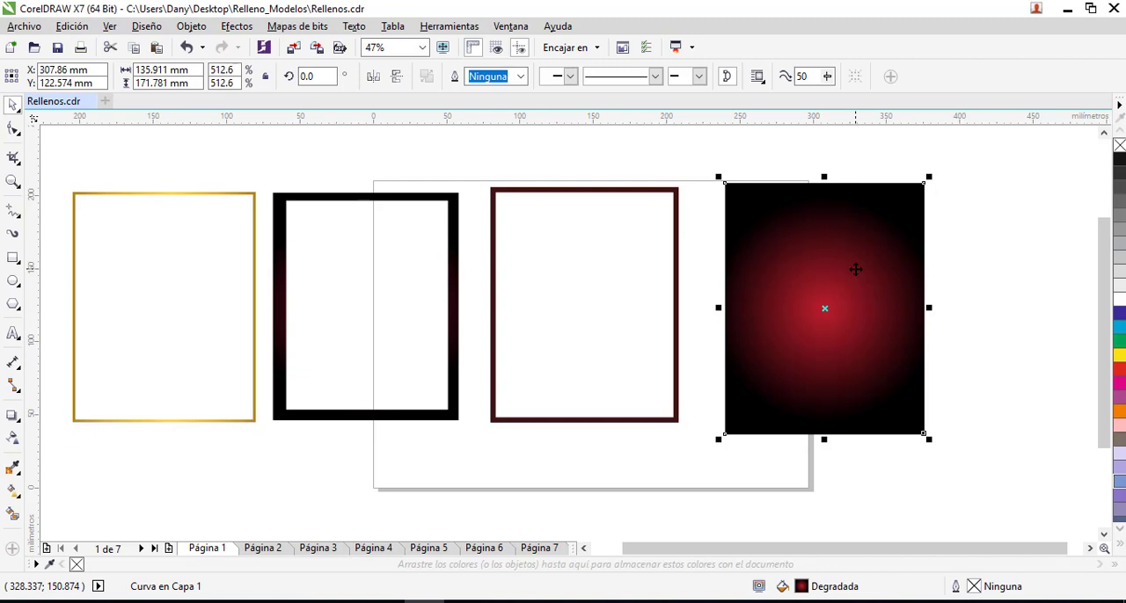
# - Look over the outline width options available for the red gradient panel in the outline pen settings
pyautogui.press('F12')
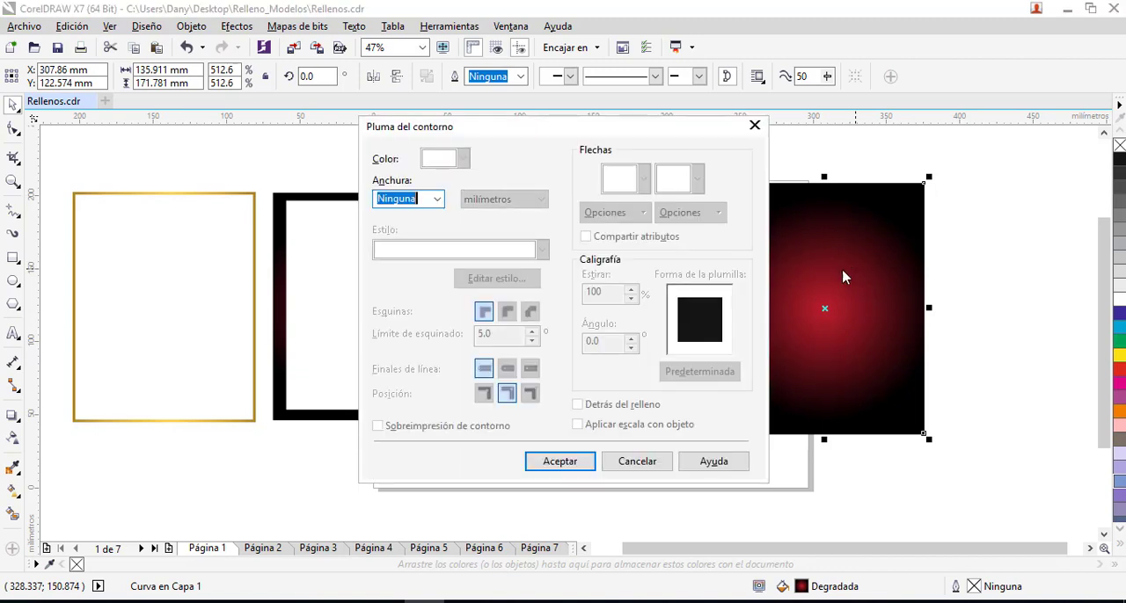
pyautogui.click(438, 200)
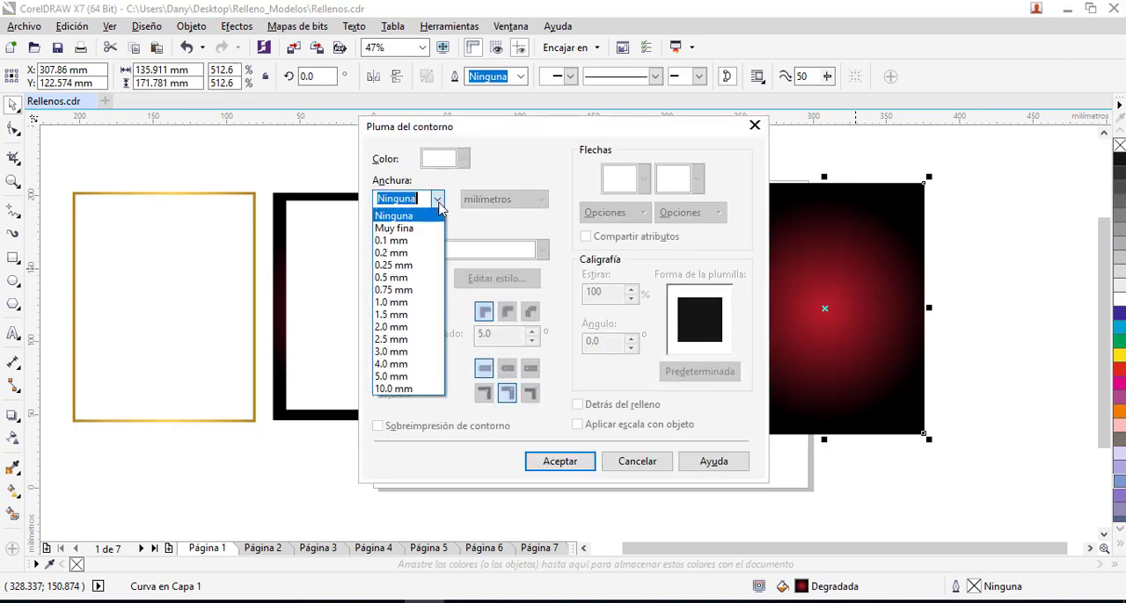
pyautogui.click(439, 200)
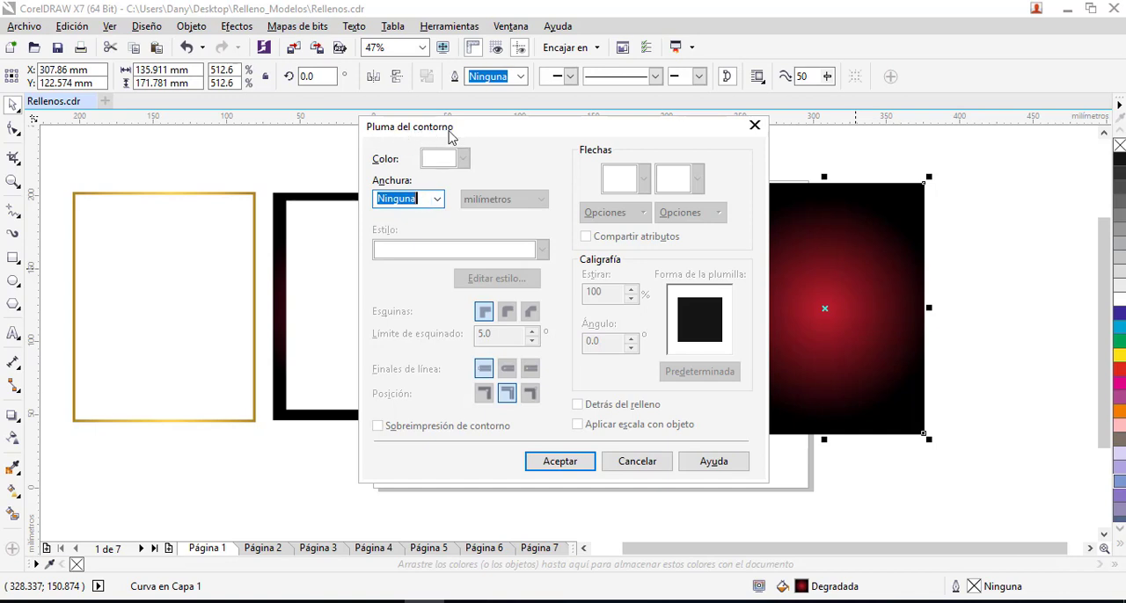
pyautogui.click(754, 126)
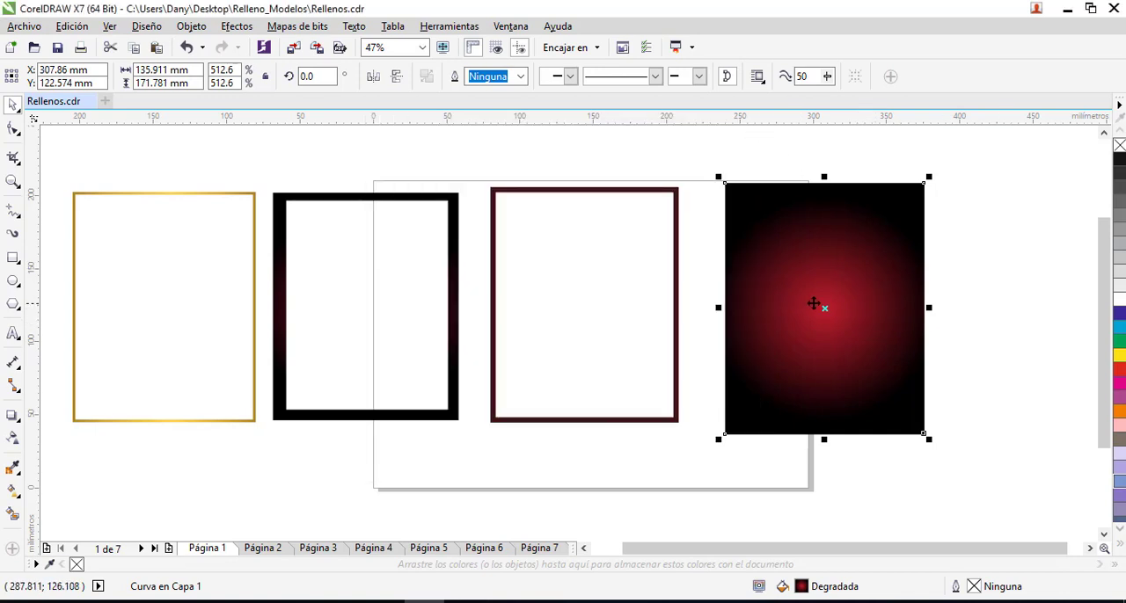
# - Select the red gradient panel and activate the Interactive Fill tool on it
pyautogui.click(950, 294)
pyautogui.click(886, 294)
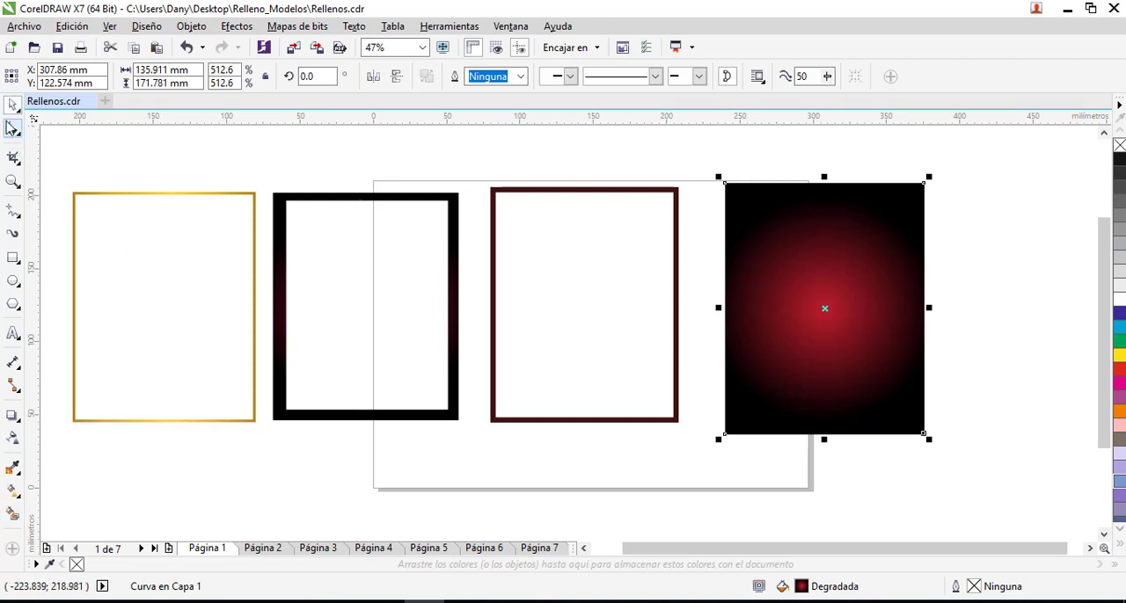
pyautogui.click(18, 500)
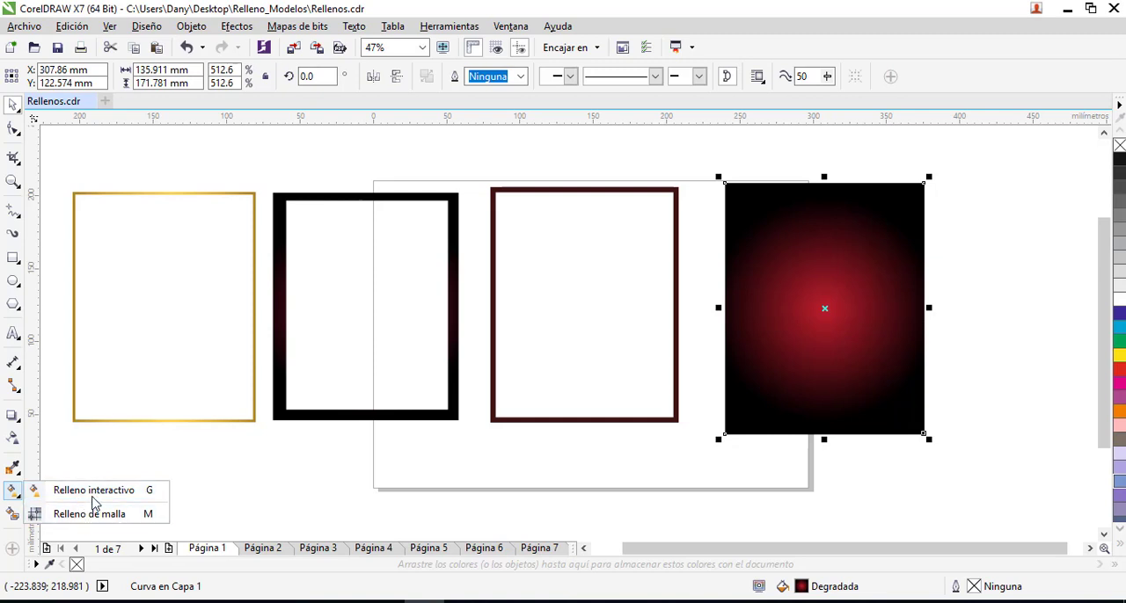
pyautogui.click(15, 495)
pyautogui.click(15, 495)
pyautogui.click(15, 495)
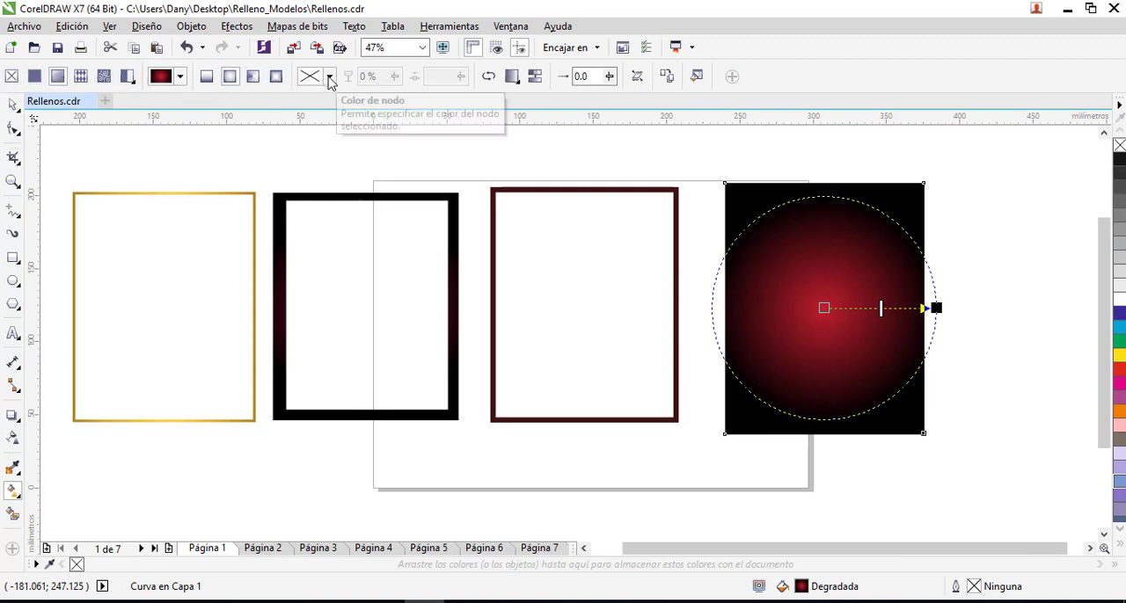
# - Open the fill editor for the red gradient panel and place its window clear of the panel
pyautogui.click(696, 77)
pyautogui.moveTo(648, 154); pyautogui.dragTo(490, 143)
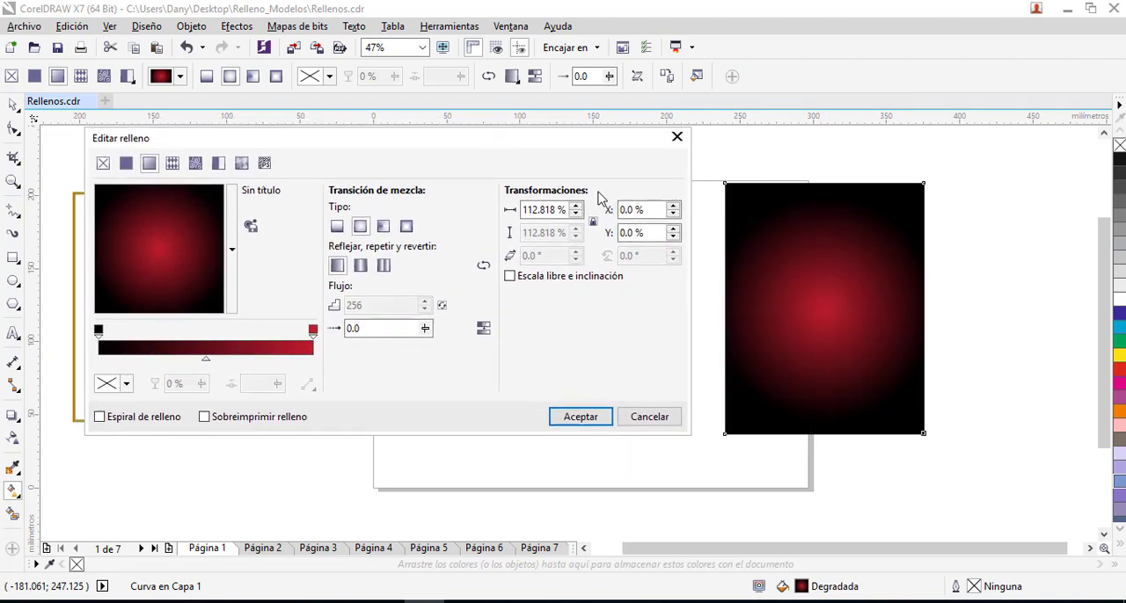
pyautogui.click(677, 137)
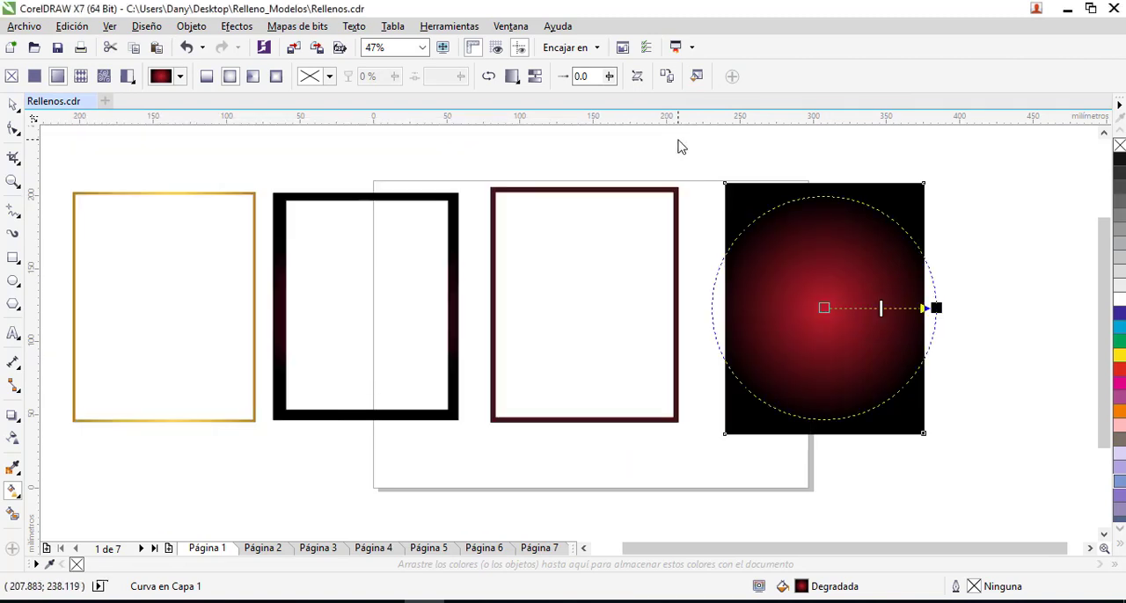
pyautogui.press('F11')
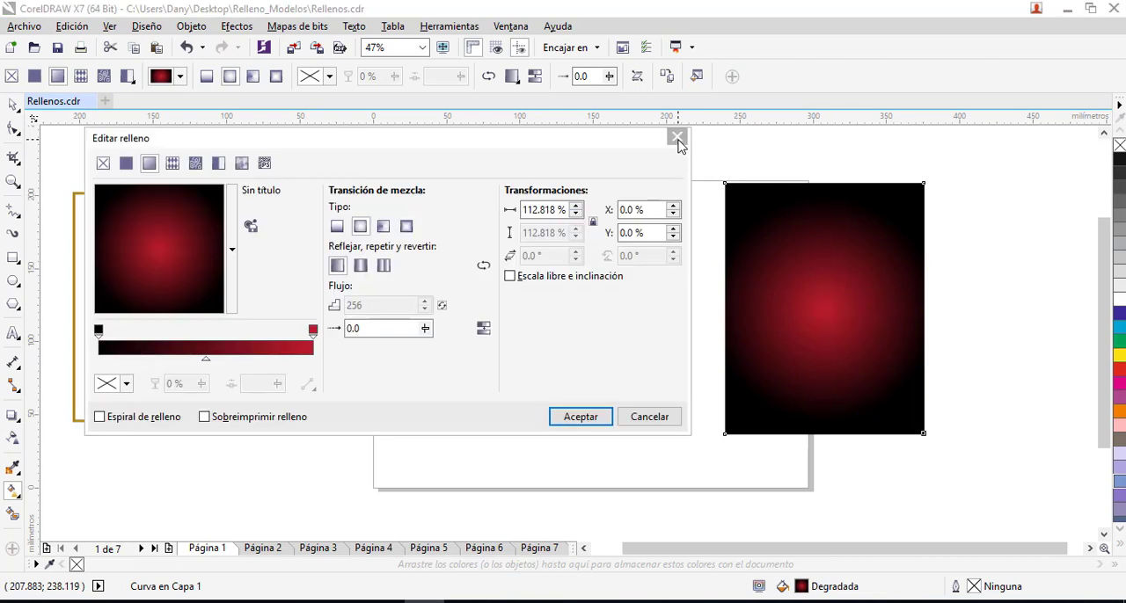
pyautogui.click(676, 137)
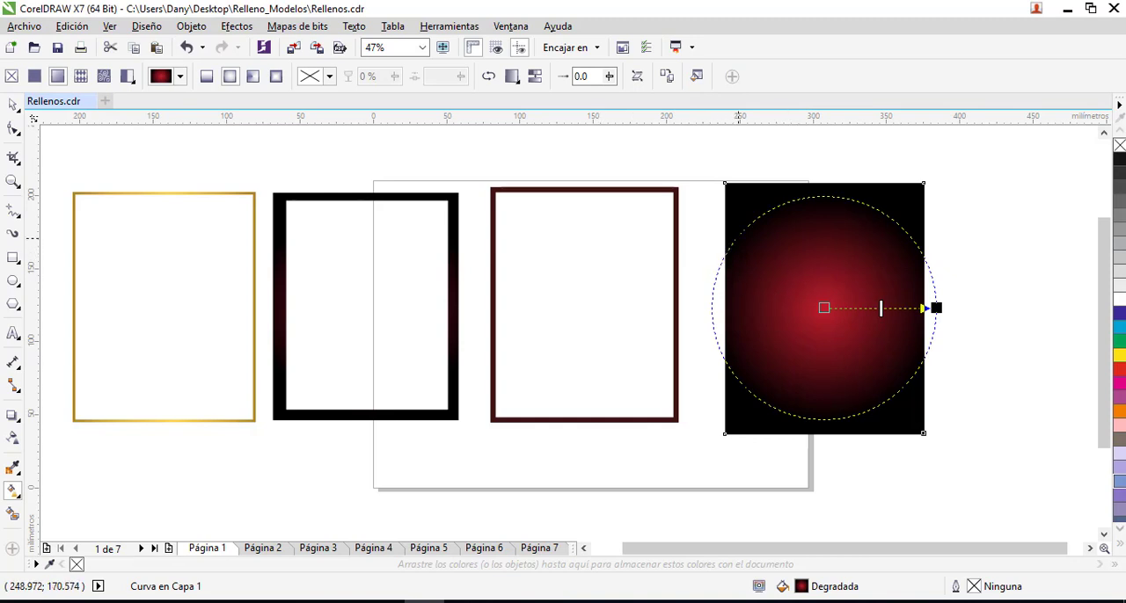
pyautogui.click(696, 77)
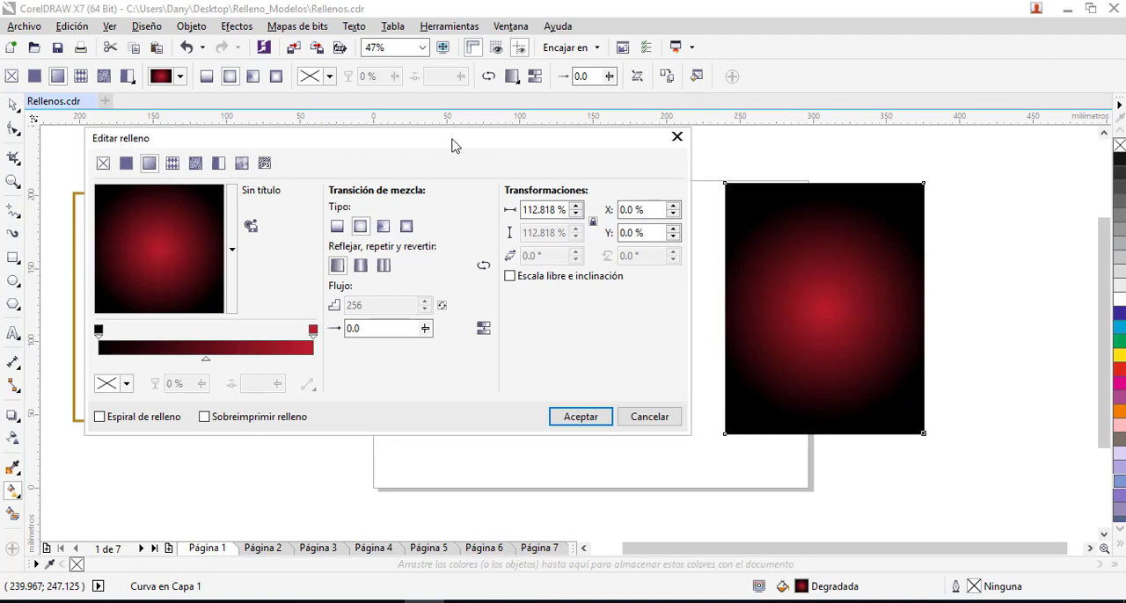
pyautogui.moveTo(451, 145); pyautogui.dragTo(481, 150)
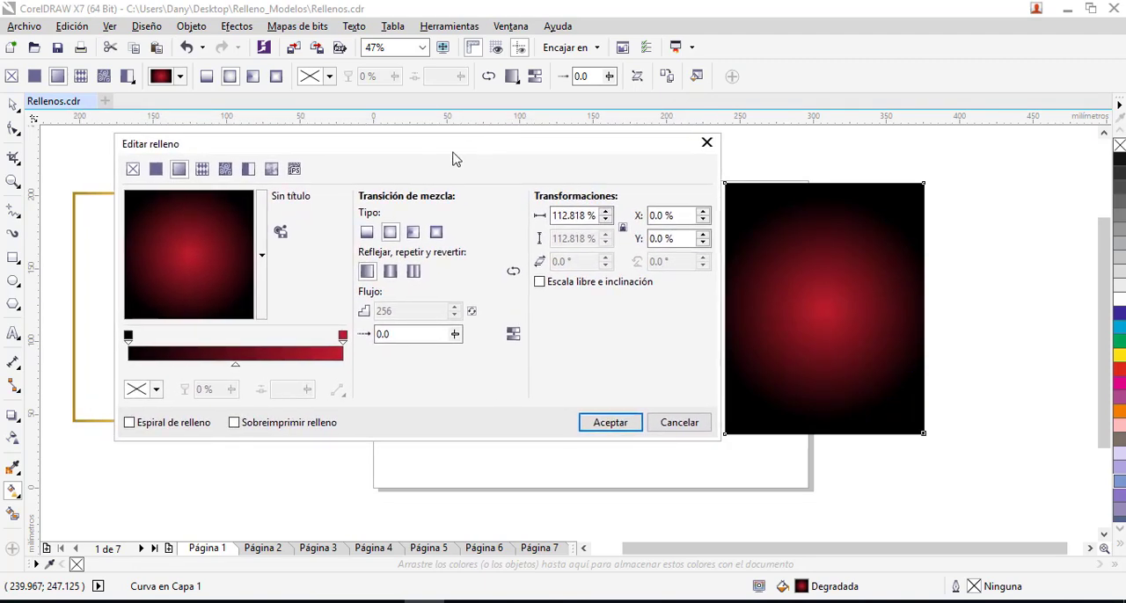
# - Replace the panel's gradient with a uniform fill and compare the colour viewer, colour harmonies and palette views
pyautogui.click(133, 169)
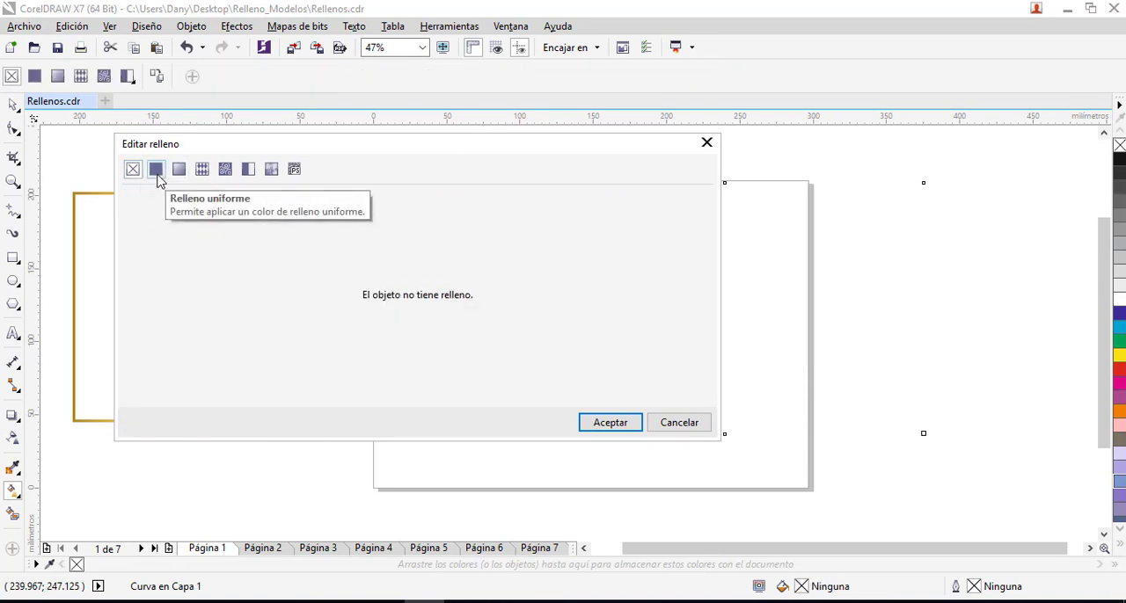
pyautogui.click(156, 172)
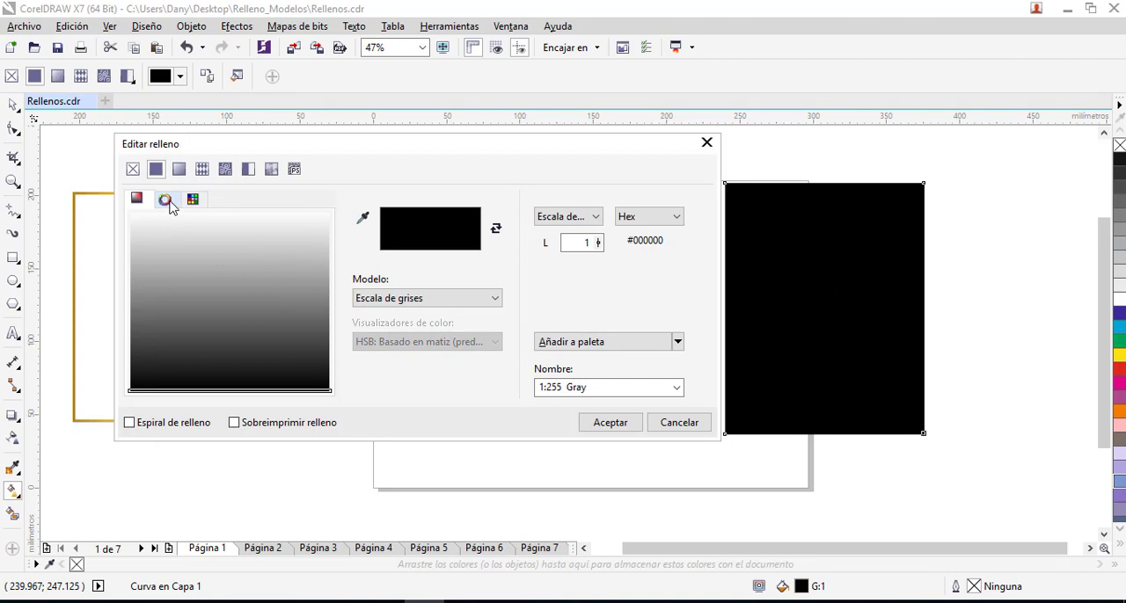
pyautogui.click(165, 200)
pyautogui.click(194, 203)
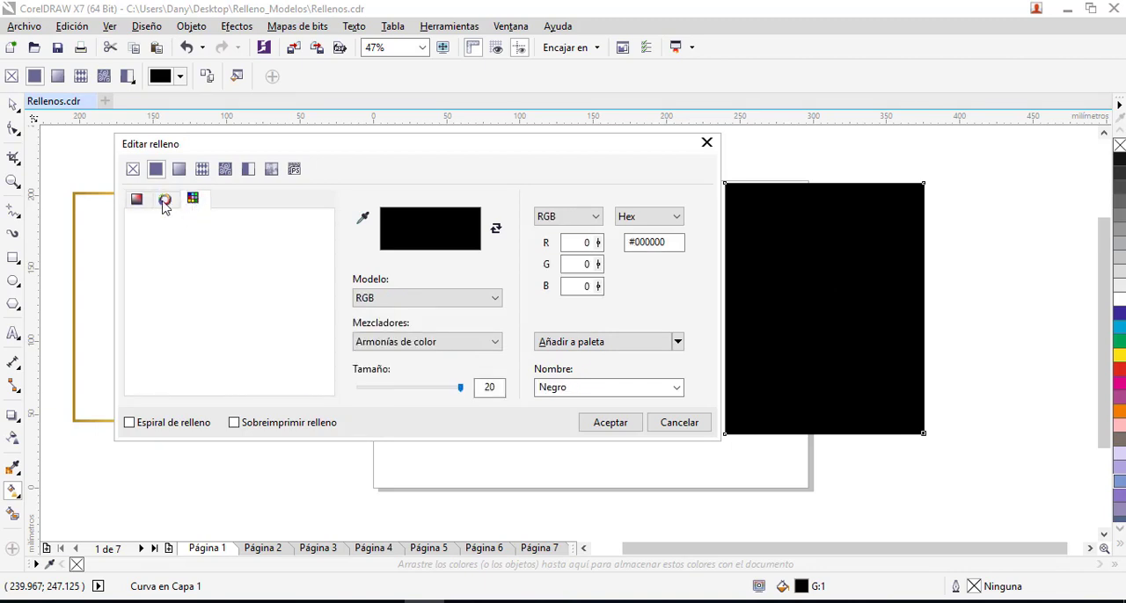
pyautogui.click(164, 204)
pyautogui.click(143, 205)
pyautogui.click(163, 202)
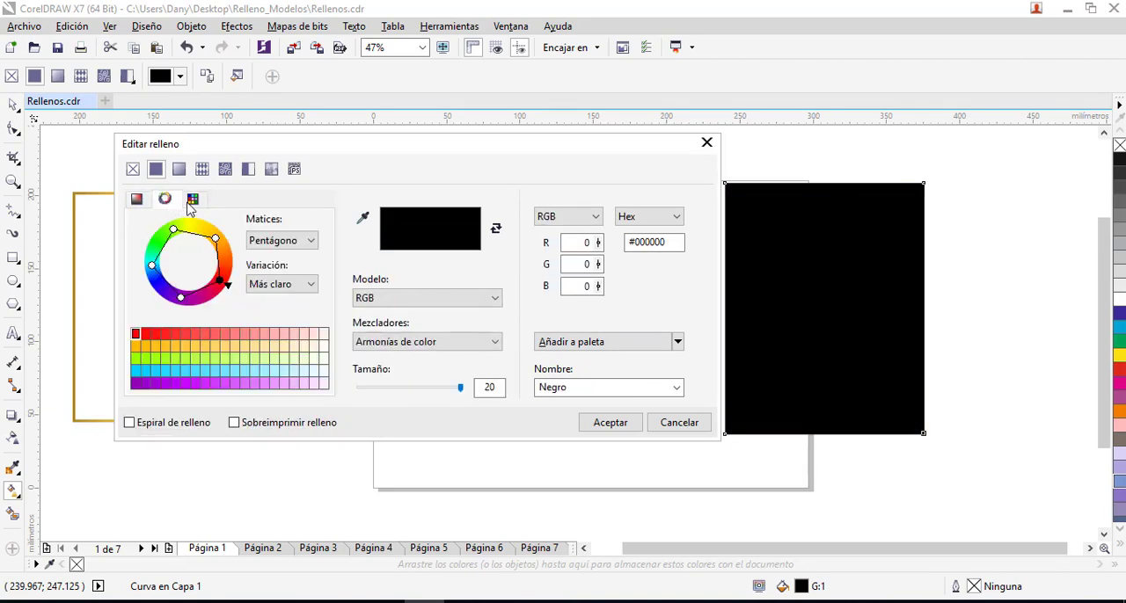
# - Set the panel's uniform fill to PANTONE 309 C from the PANTONE solid coated palette and show it in the colour harmonies
pyautogui.click(193, 199)
pyautogui.moveTo(325, 302); pyautogui.dragTo(322, 284)
pyautogui.click(297, 252)
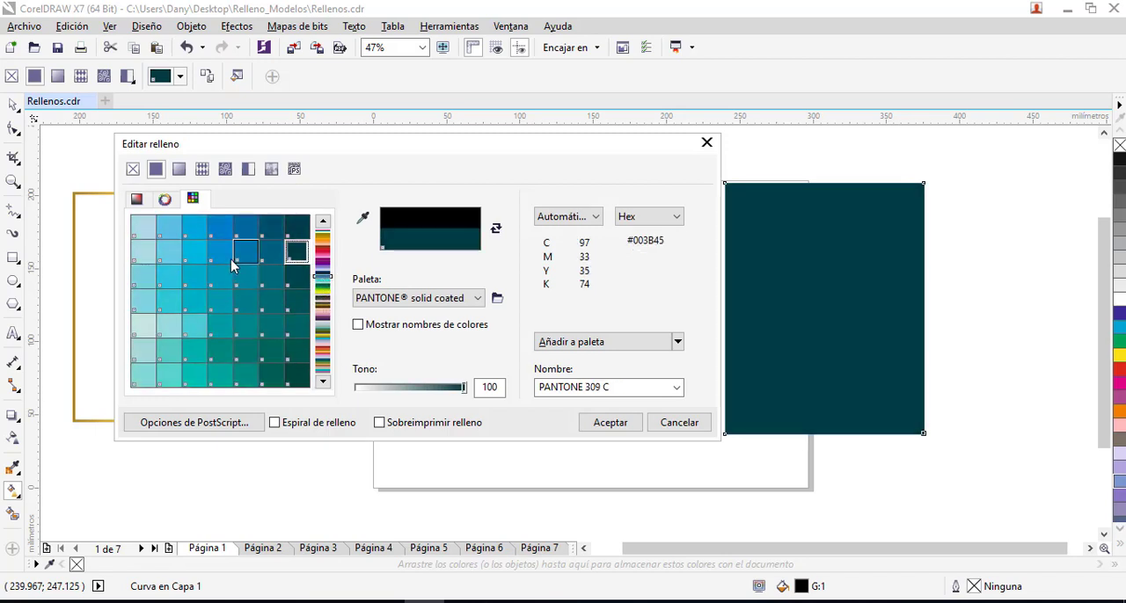
pyautogui.click(167, 203)
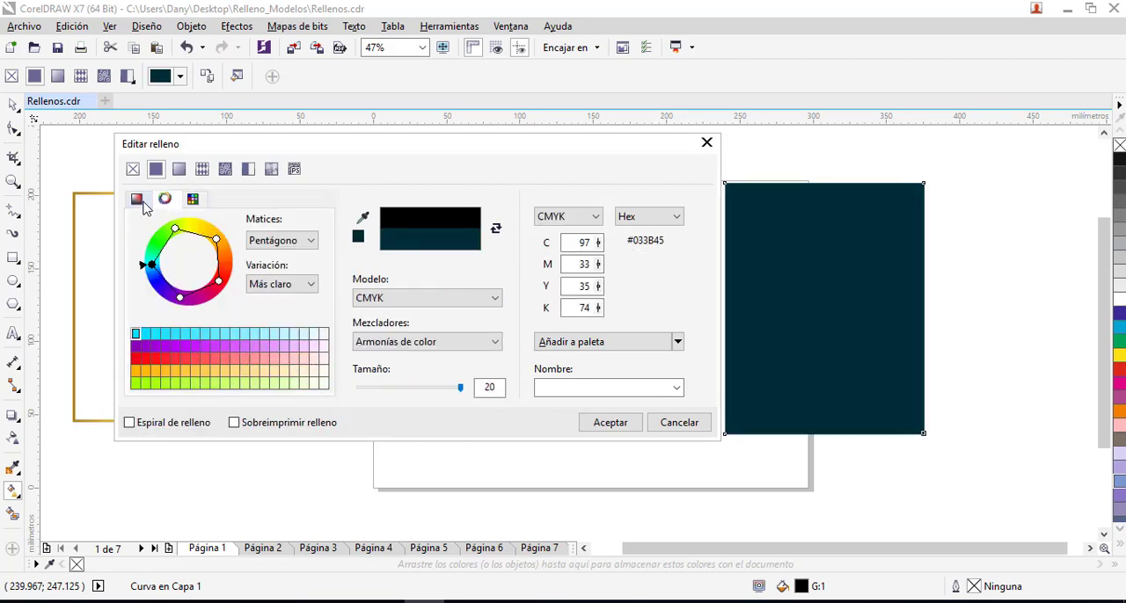
# - Switch the panel back to a fountain fill and set its outer colour node to C0 M100 Y35 K0
pyautogui.click(181, 172)
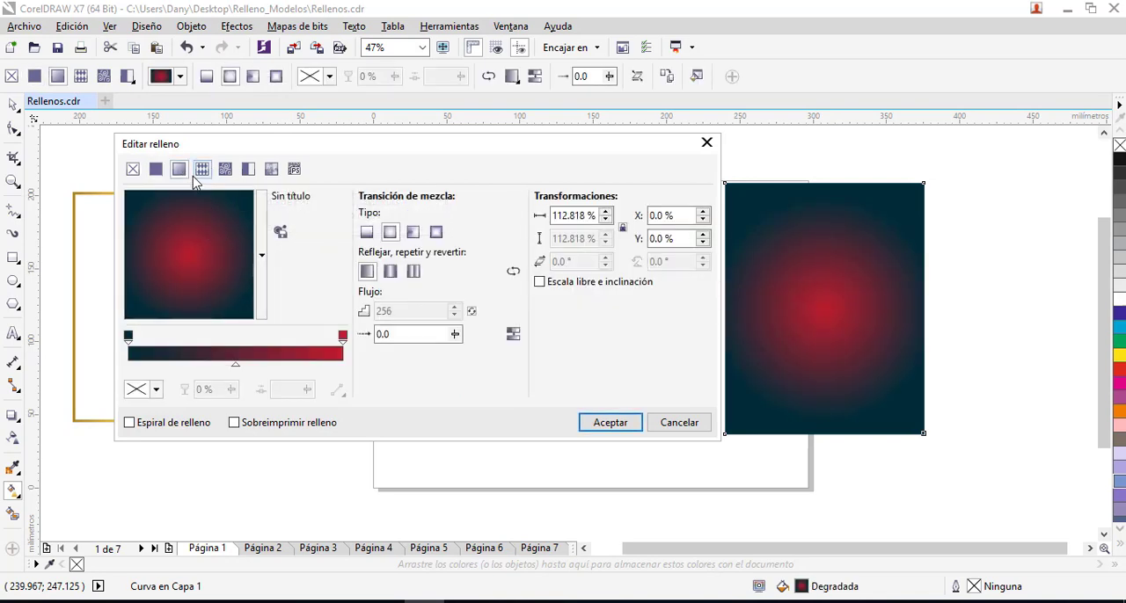
pyautogui.click(129, 336)
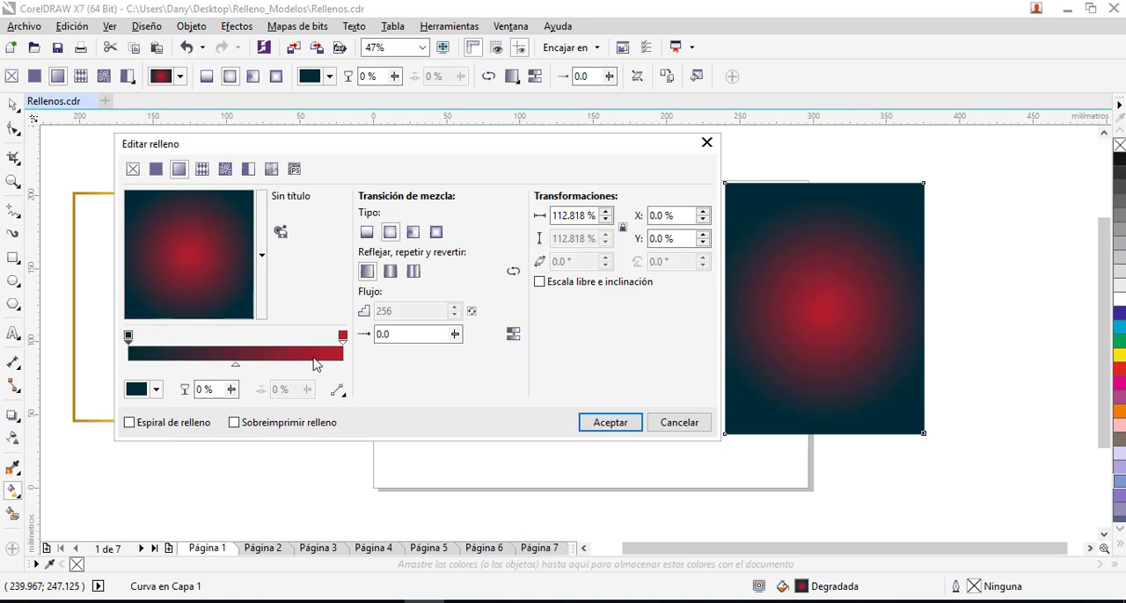
pyautogui.click(157, 389)
pyautogui.moveTo(244, 492); pyautogui.dragTo(220, 472)
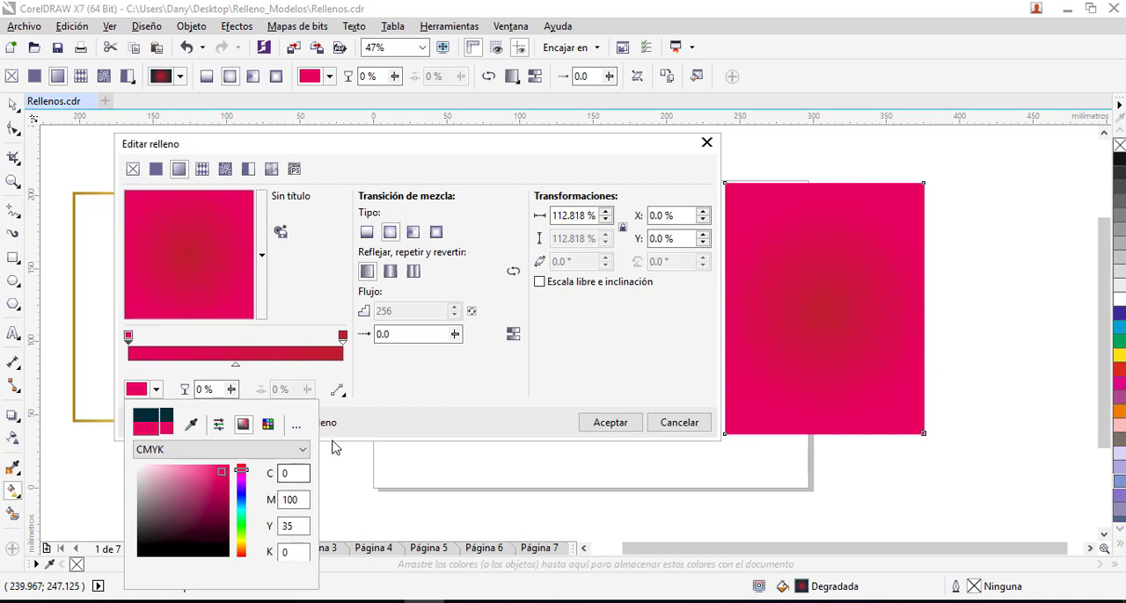
# - Add a colour node at 25 % of the panel's gradient and set it to pale pink C0 M13 Y2 K0
pyautogui.click(375, 431)
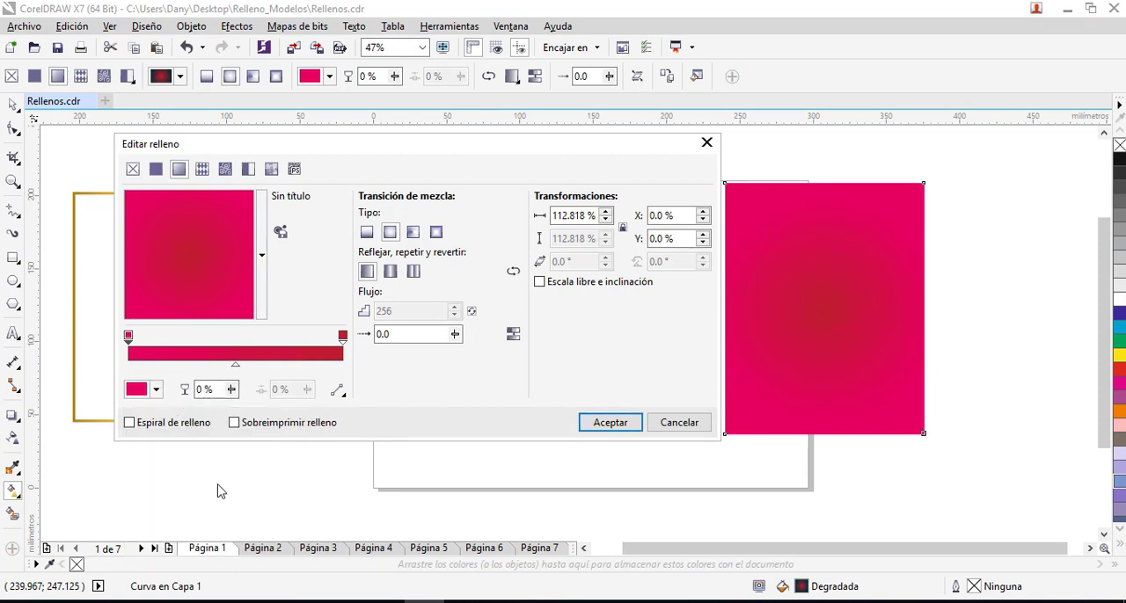
pyautogui.doubleClick(183, 353)
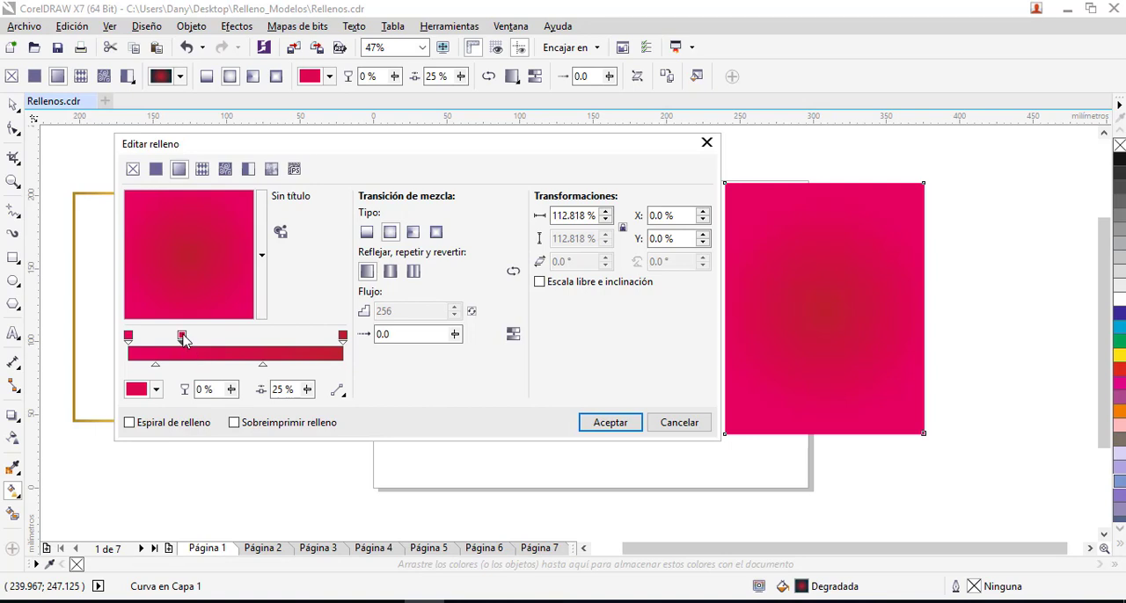
pyautogui.click(156, 389)
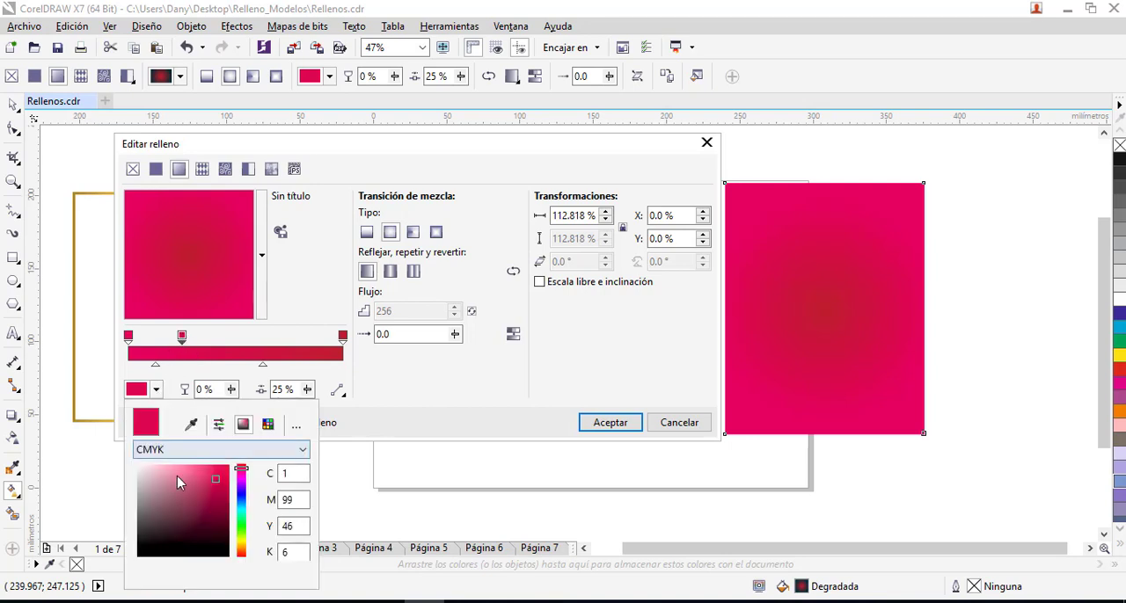
pyautogui.click(146, 467)
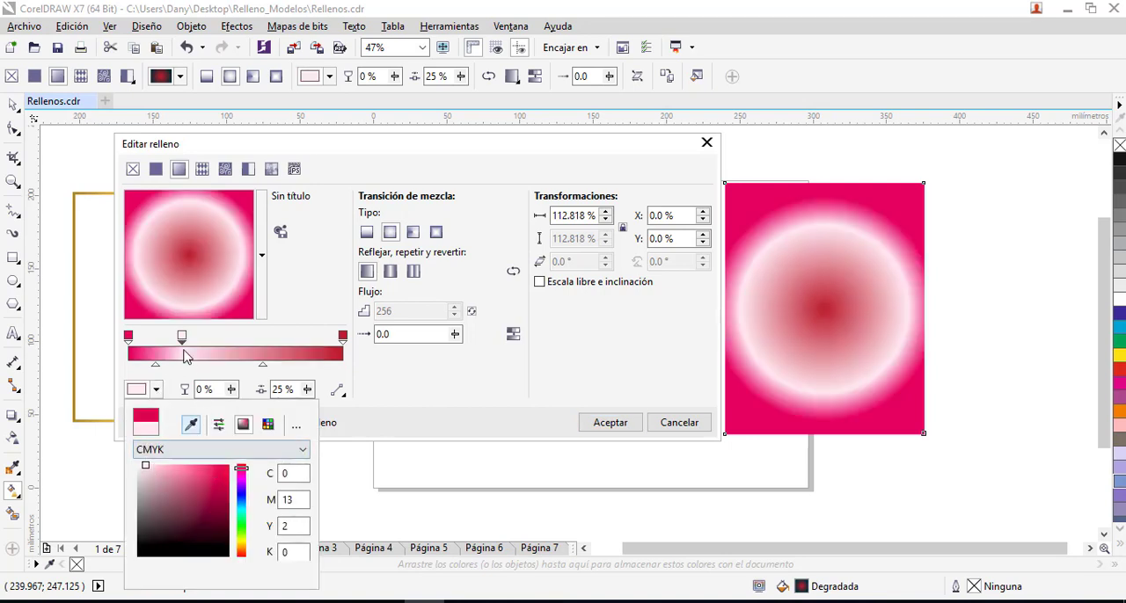
# - Add a colour node at 56 % of the gradient and set it to blue C78 M61 Y0 K0
pyautogui.click(249, 352)
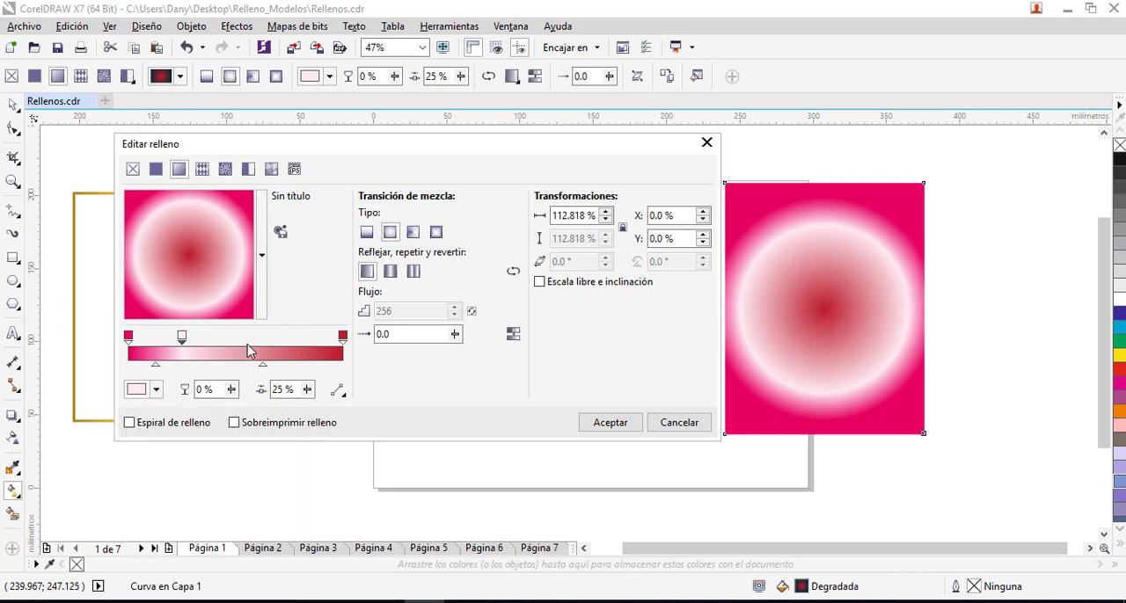
pyautogui.doubleClick(249, 351)
pyautogui.click(157, 390)
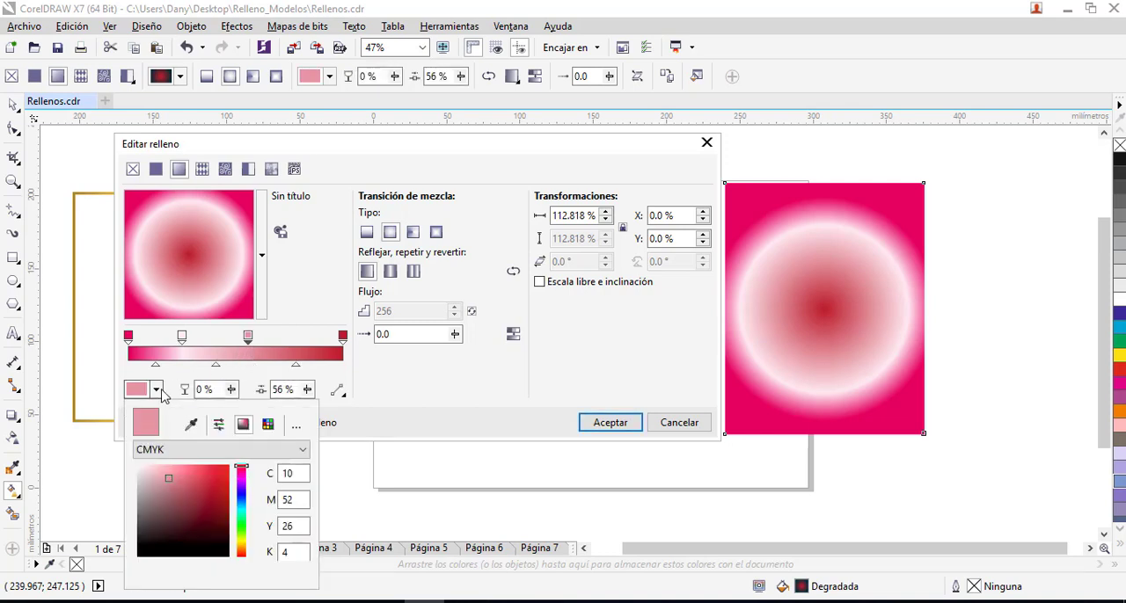
pyautogui.click(241, 499)
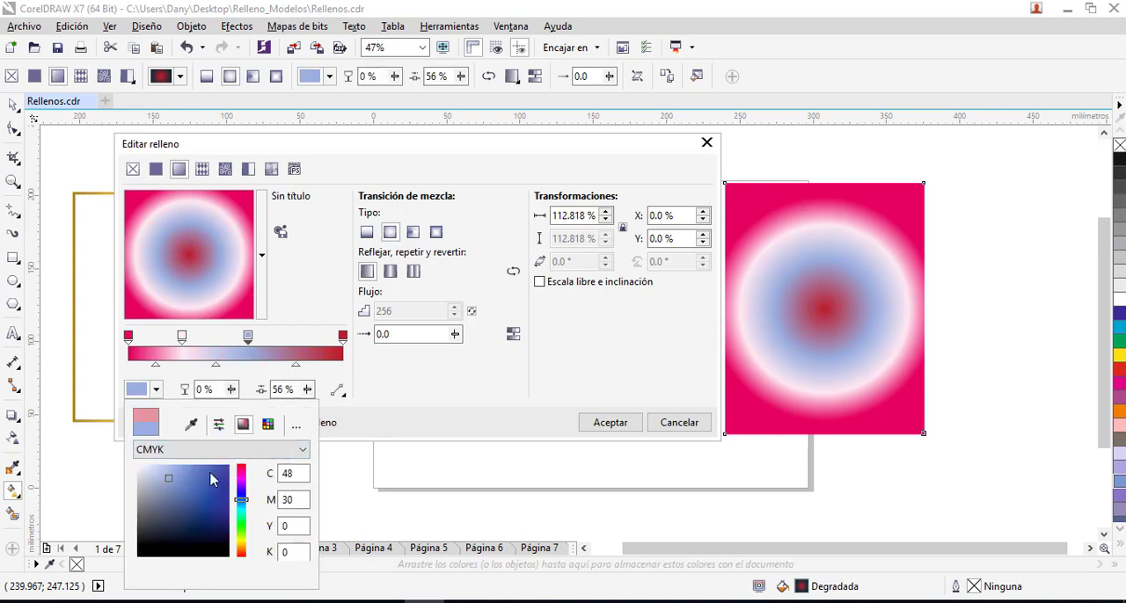
pyautogui.click(210, 476)
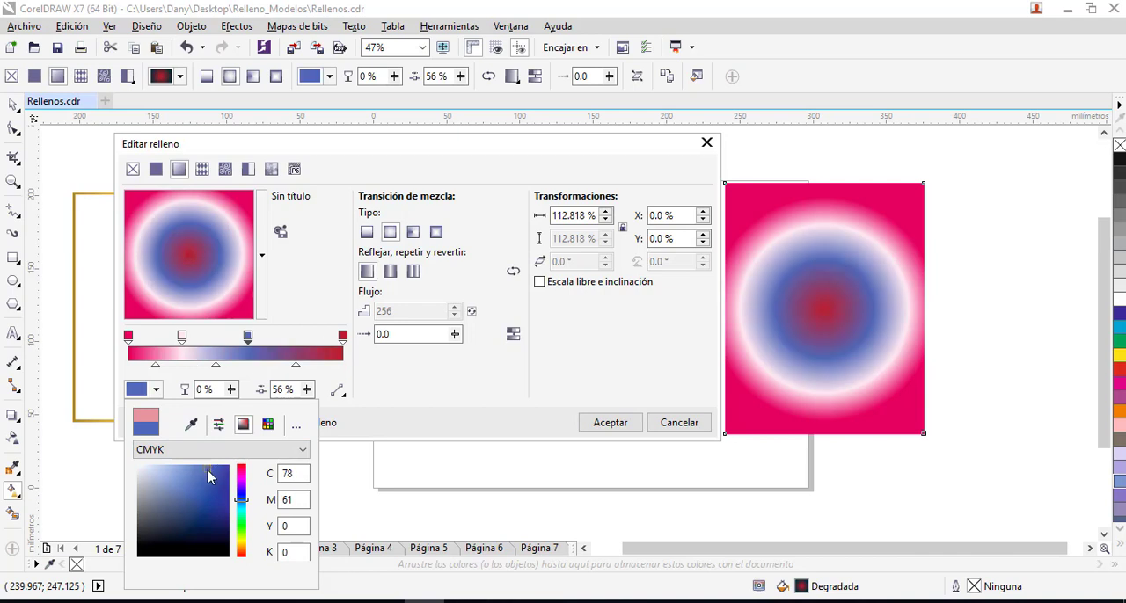
# - Add a colour node at 79 % of the gradient and set it to light pink C9 M25 Y5 K0
pyautogui.click(296, 350)
pyautogui.doubleClick(299, 352)
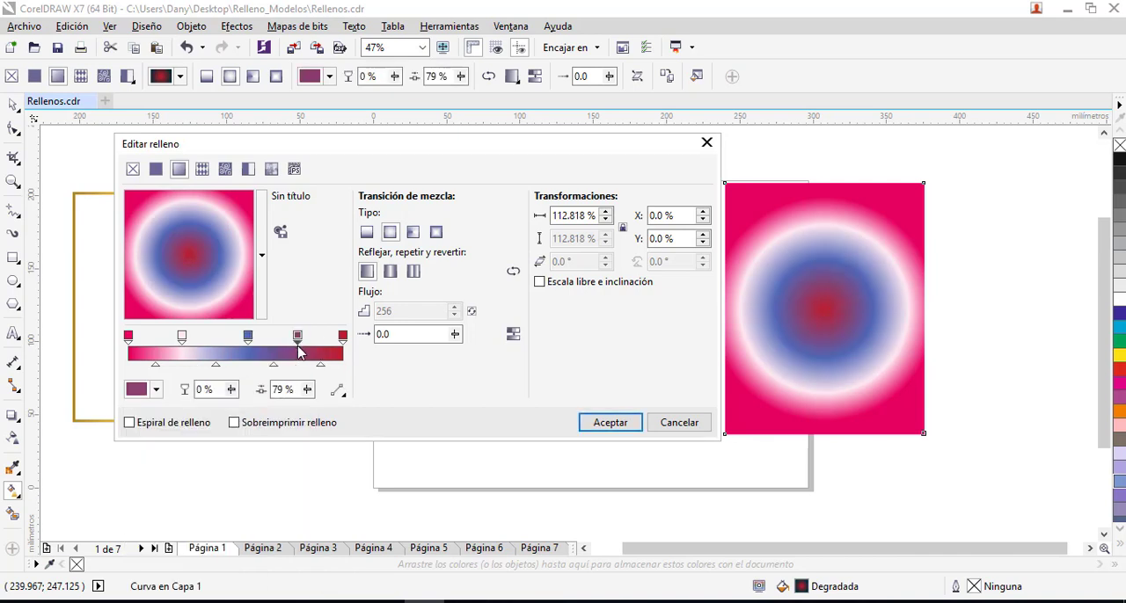
pyautogui.click(157, 390)
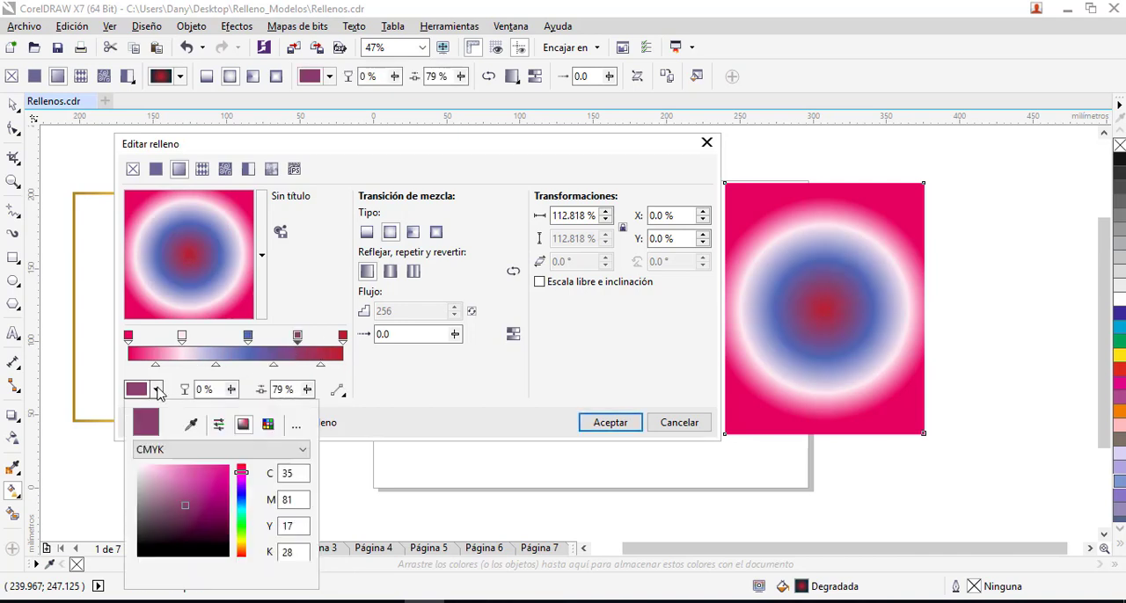
pyautogui.click(148, 474)
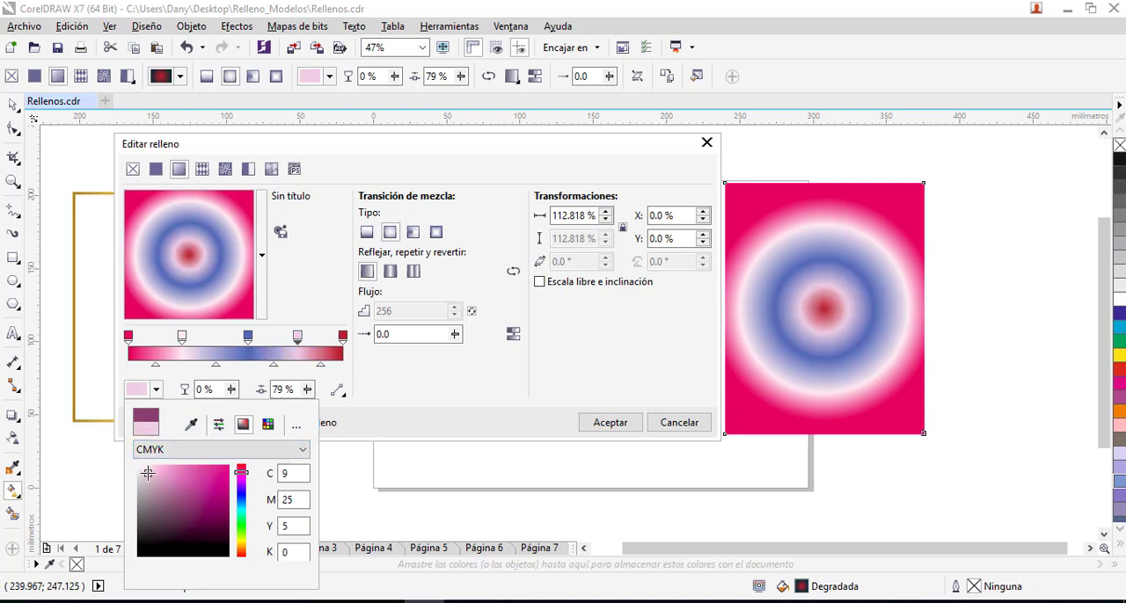
# - Try sliding the pale pink node along the gradient ramp and move the blue node to 53 %
pyautogui.click(183, 343)
pyautogui.click(181, 343)
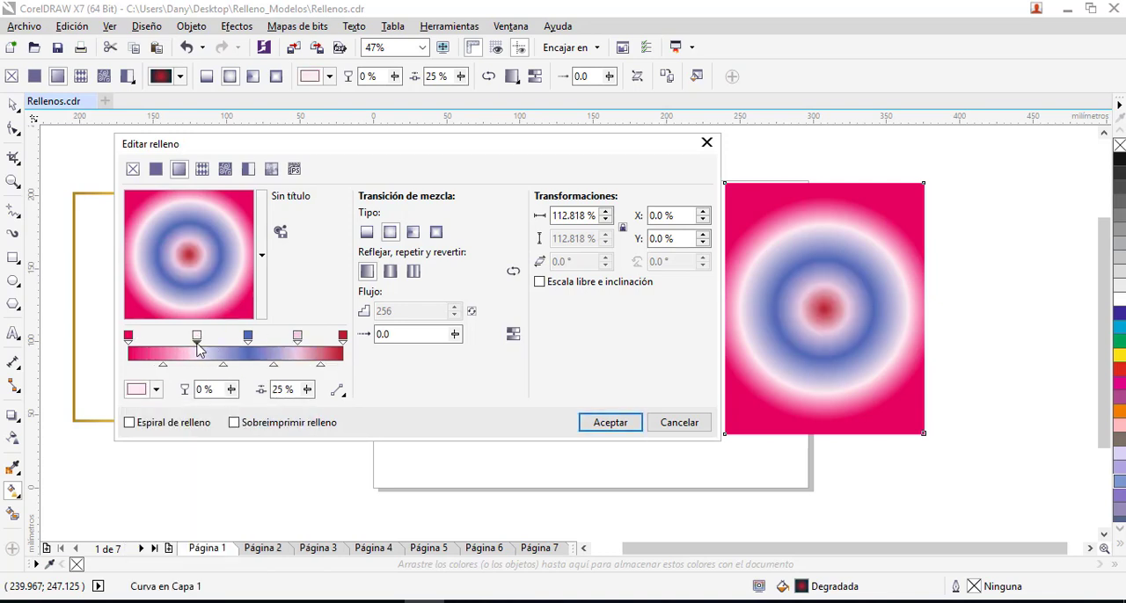
pyautogui.moveTo(182, 342); pyautogui.dragTo(242, 338)
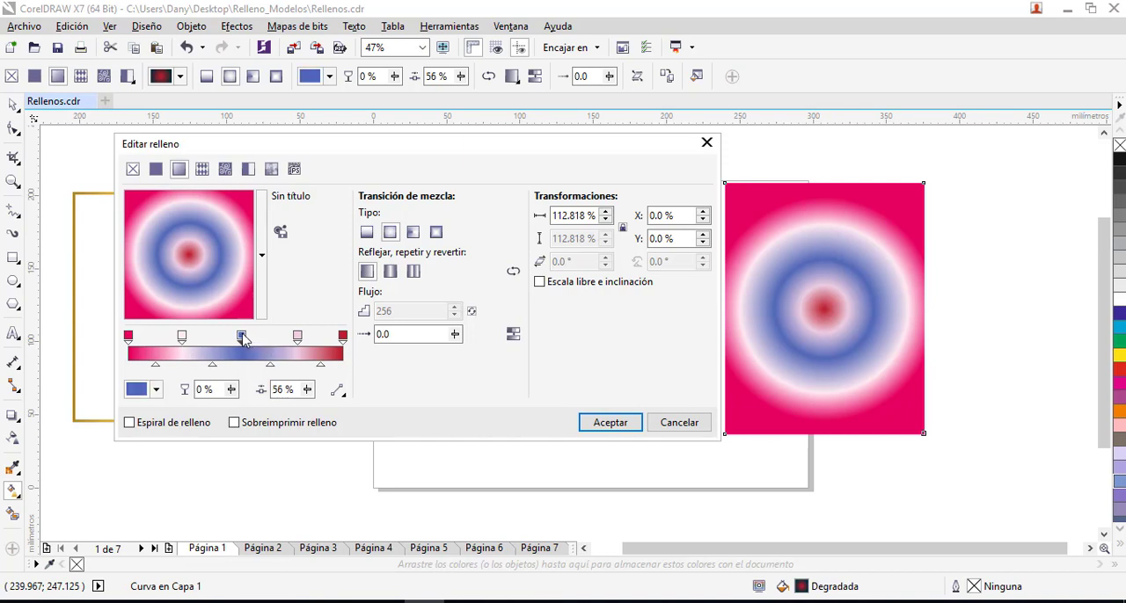
# - Delete the three intermediate colour nodes so the gradient keeps only its two end colours
pyautogui.click(297, 338)
pyautogui.press('Delete')
pyautogui.click(241, 337)
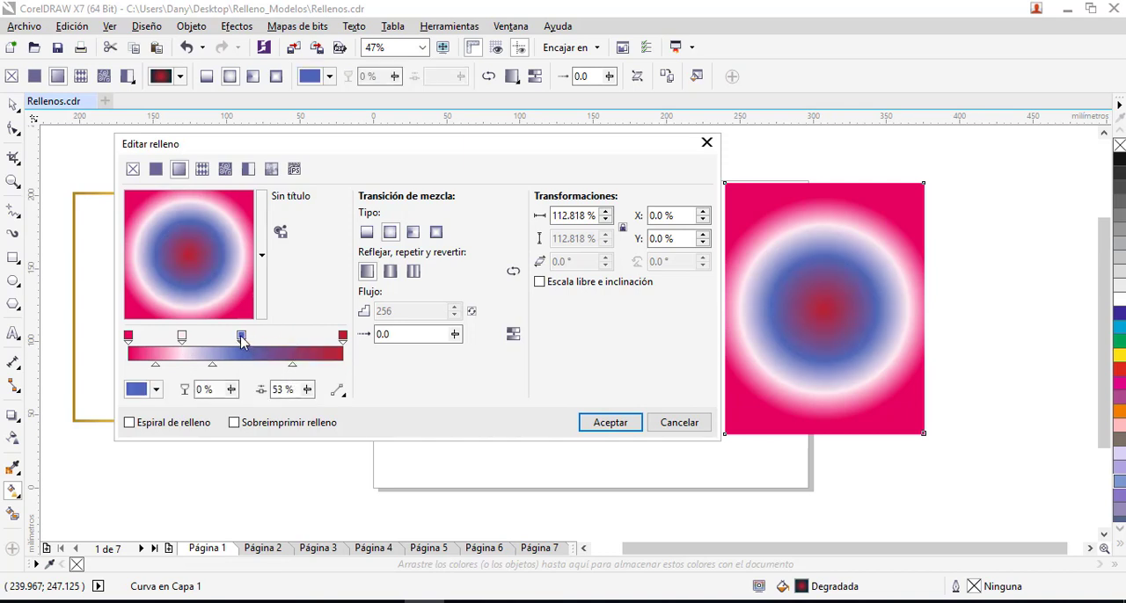
pyautogui.press('Delete')
pyautogui.moveTo(183, 337); pyautogui.dragTo(232, 339)
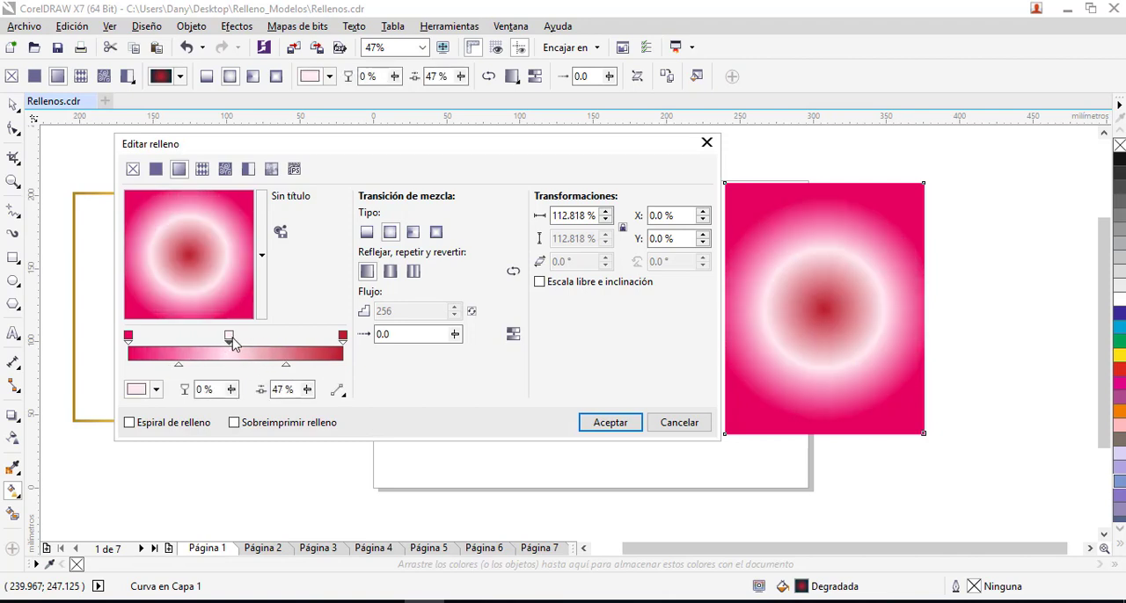
pyautogui.press('Delete')
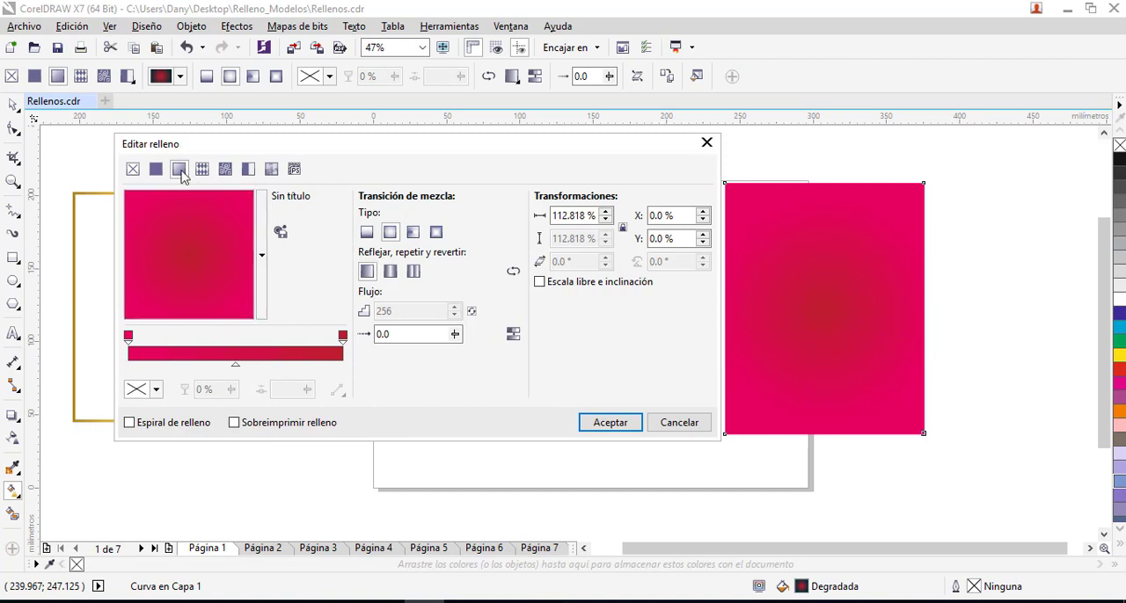
# - Try the linear, elliptical, conical and rectangular fountain types on the panel and return it to elliptical
pyautogui.click(367, 232)
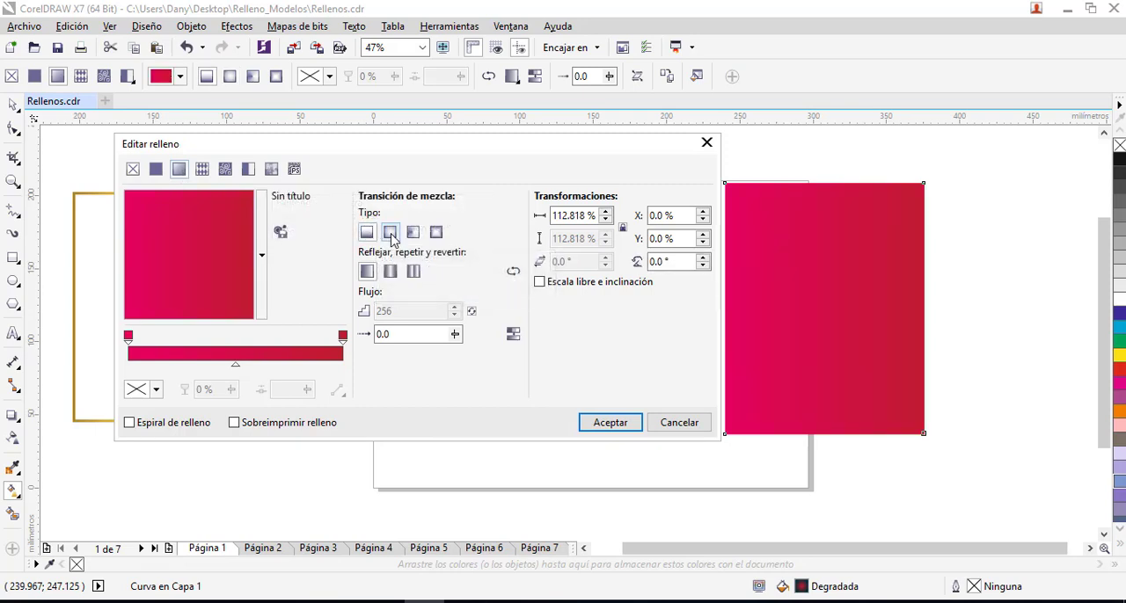
pyautogui.click(391, 234)
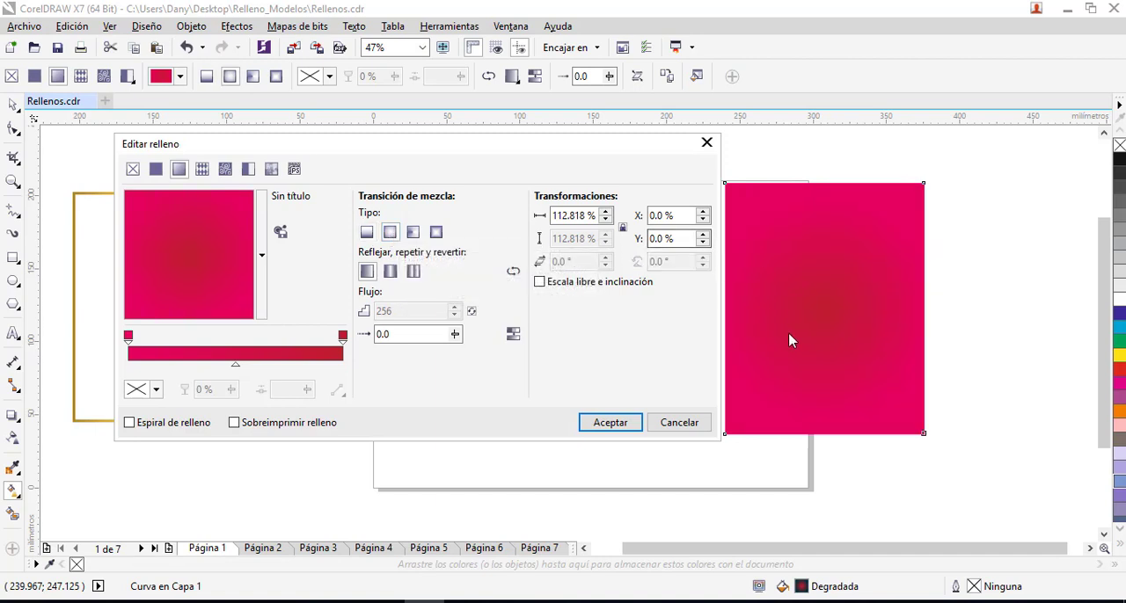
pyautogui.click(367, 233)
pyautogui.click(391, 234)
pyautogui.click(416, 236)
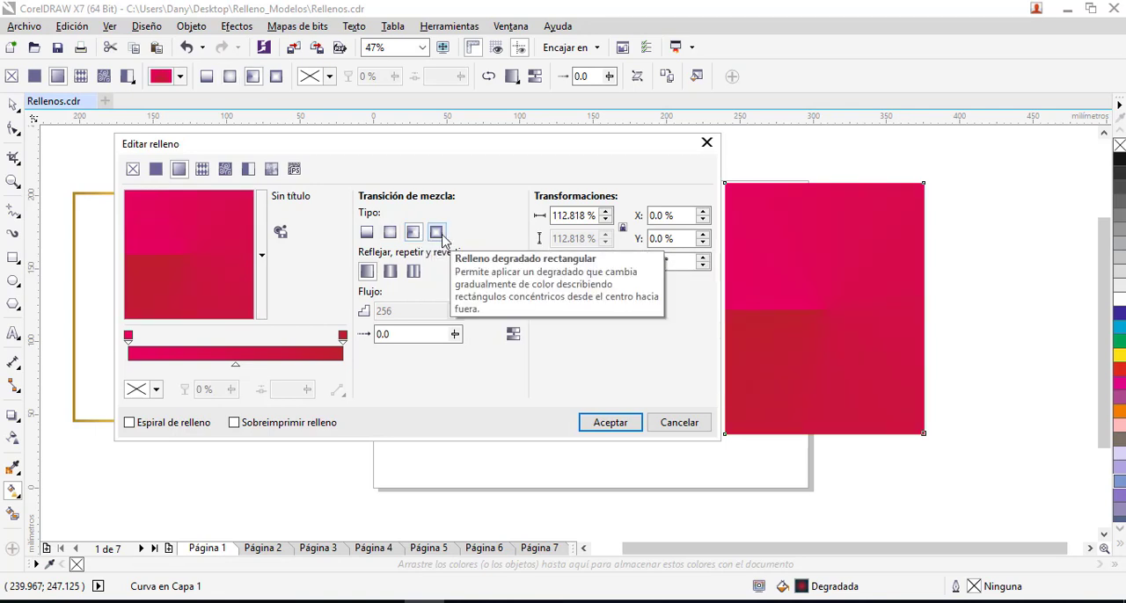
pyautogui.click(437, 234)
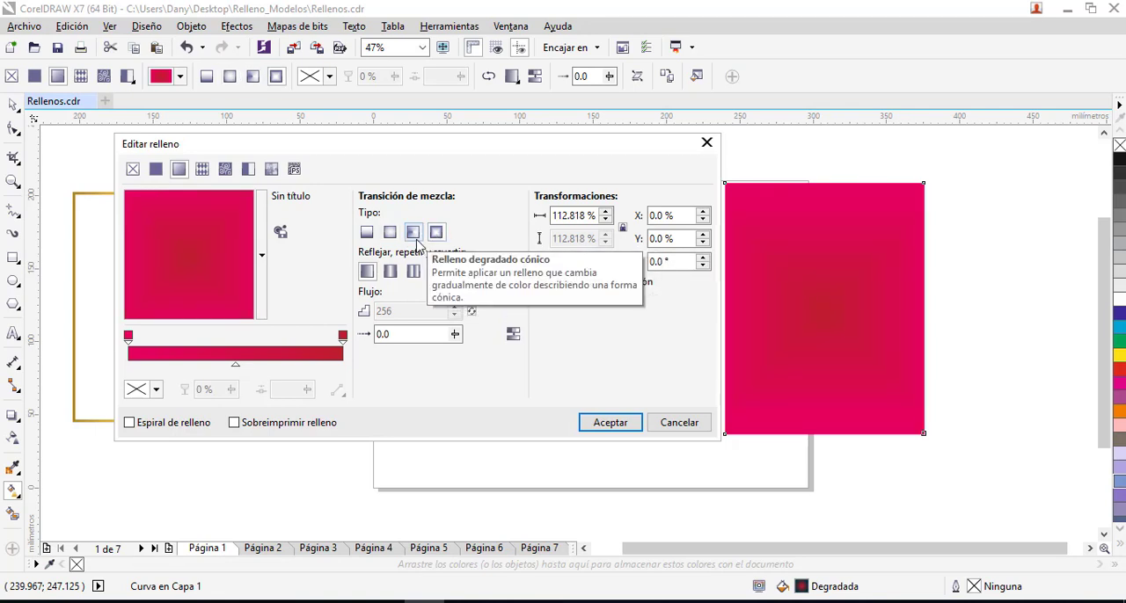
pyautogui.click(368, 233)
pyautogui.click(389, 232)
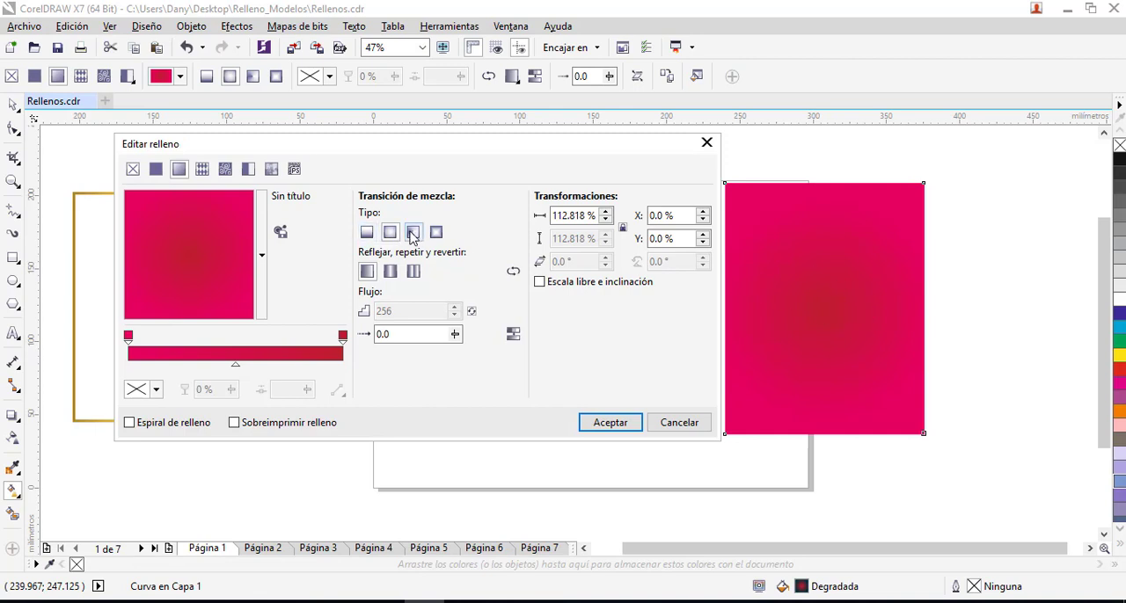
# - Try the repeat-and-mirror and repeat options on the elliptical gradient and return it to the default arrangement
pyautogui.click(392, 272)
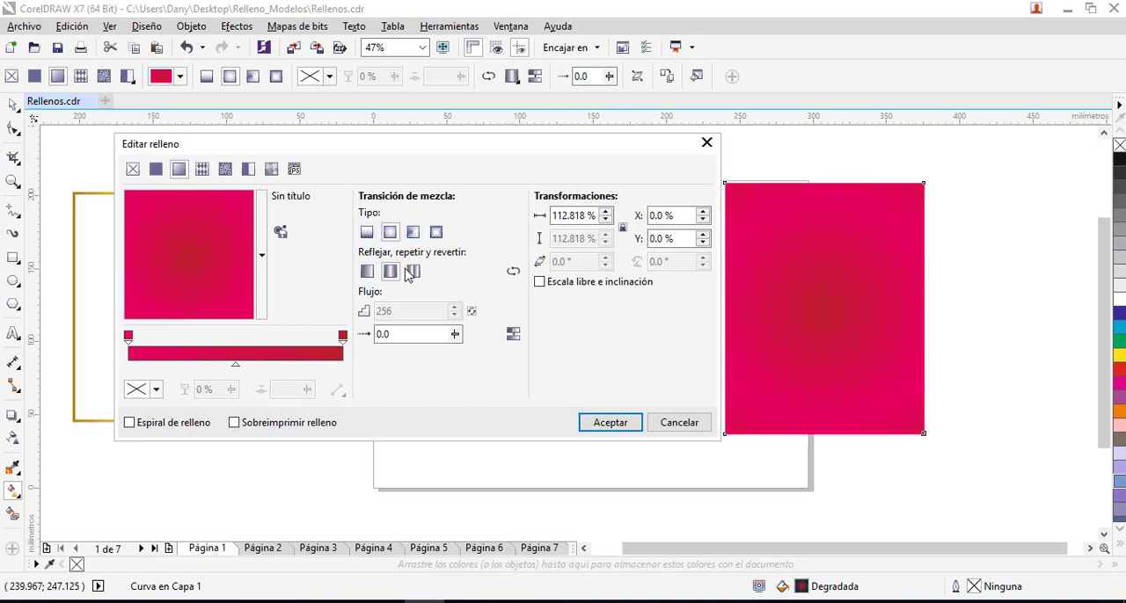
pyautogui.click(367, 273)
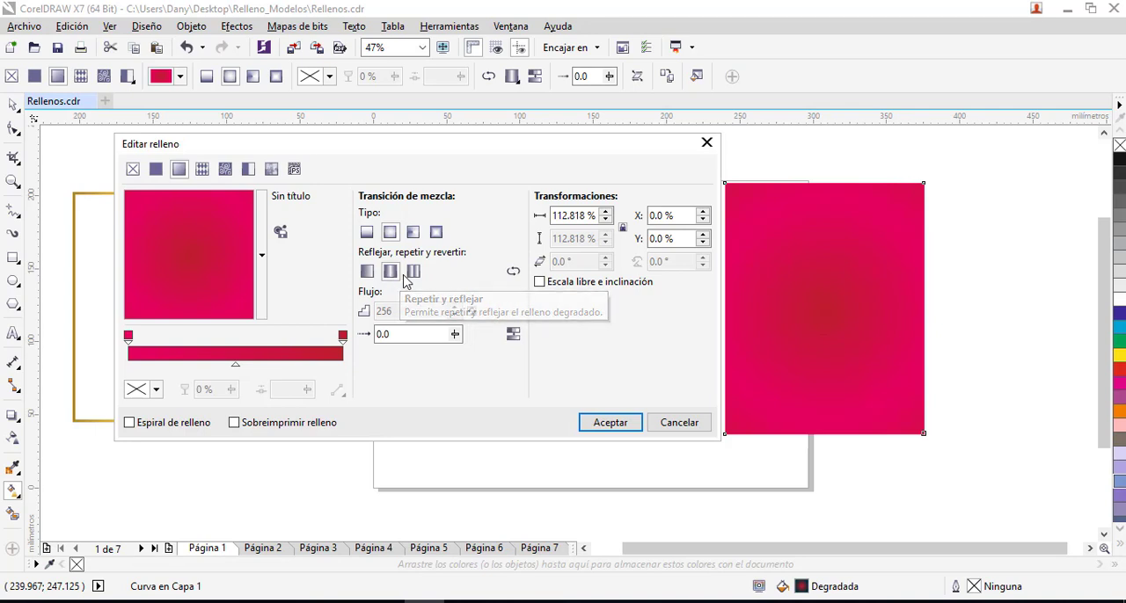
pyautogui.click(392, 274)
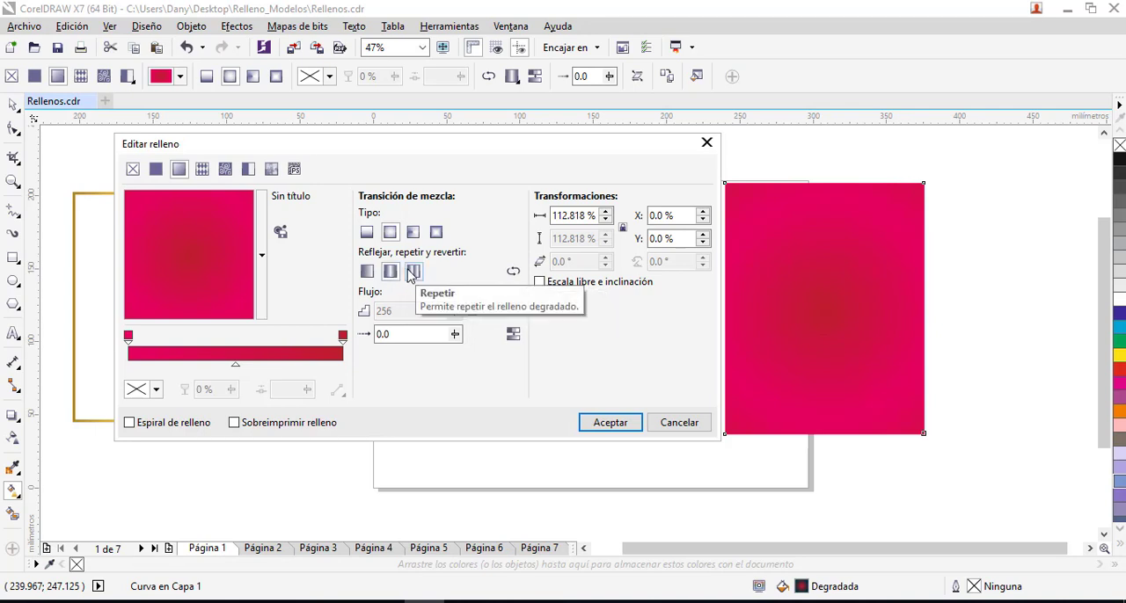
pyautogui.click(412, 274)
pyautogui.click(392, 274)
pyautogui.click(368, 273)
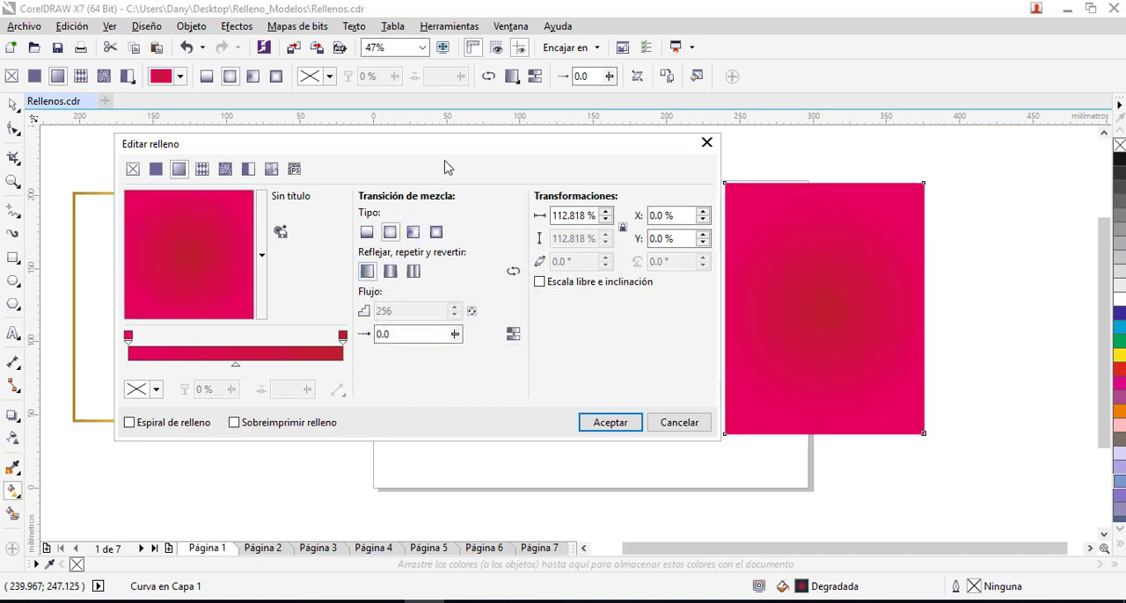
# - Shift the fill editor window slightly, unlock the gradient's step count and lock it back to its default
pyautogui.moveTo(446, 152); pyautogui.dragTo(453, 145)
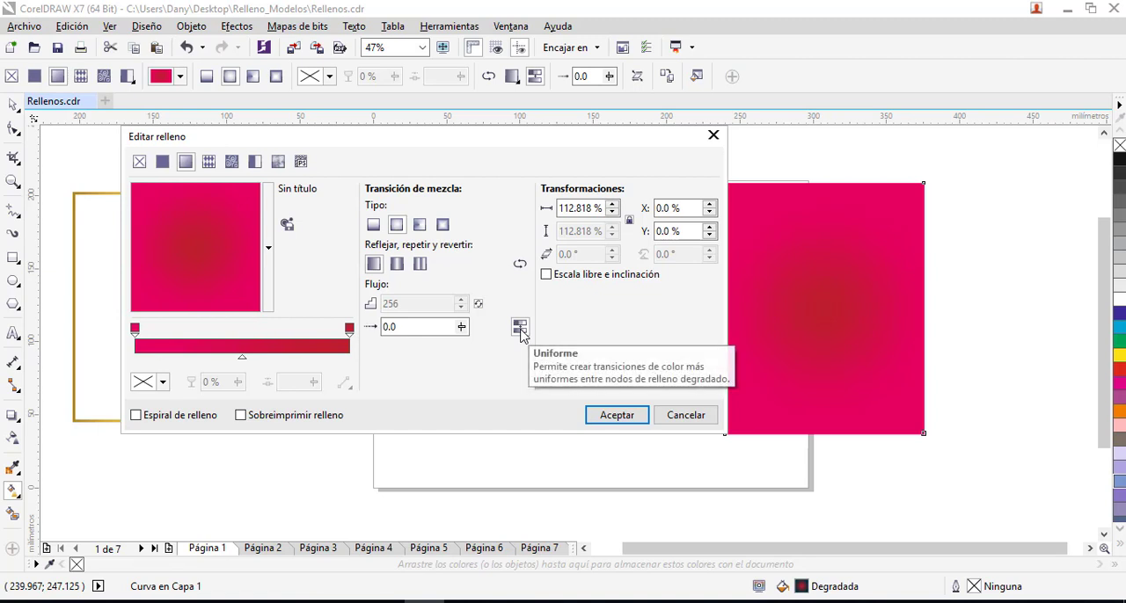
pyautogui.click(476, 305)
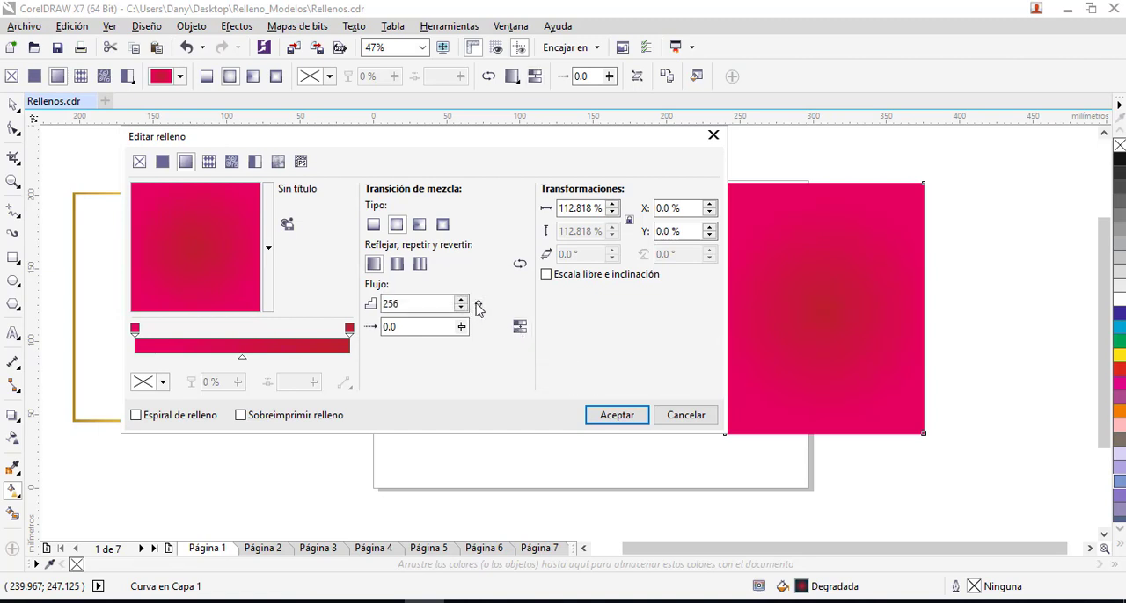
pyautogui.click(477, 304)
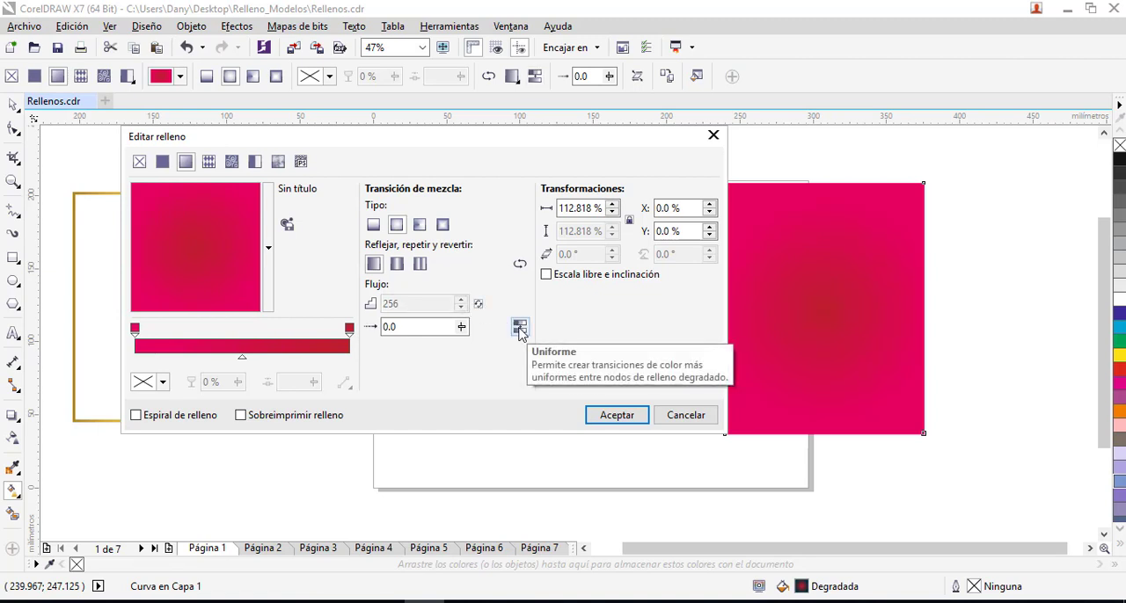
# - Add a colour node at 51 % of the gradient and set it to pink C5 M58 Y19 K0
pyautogui.click(349, 329)
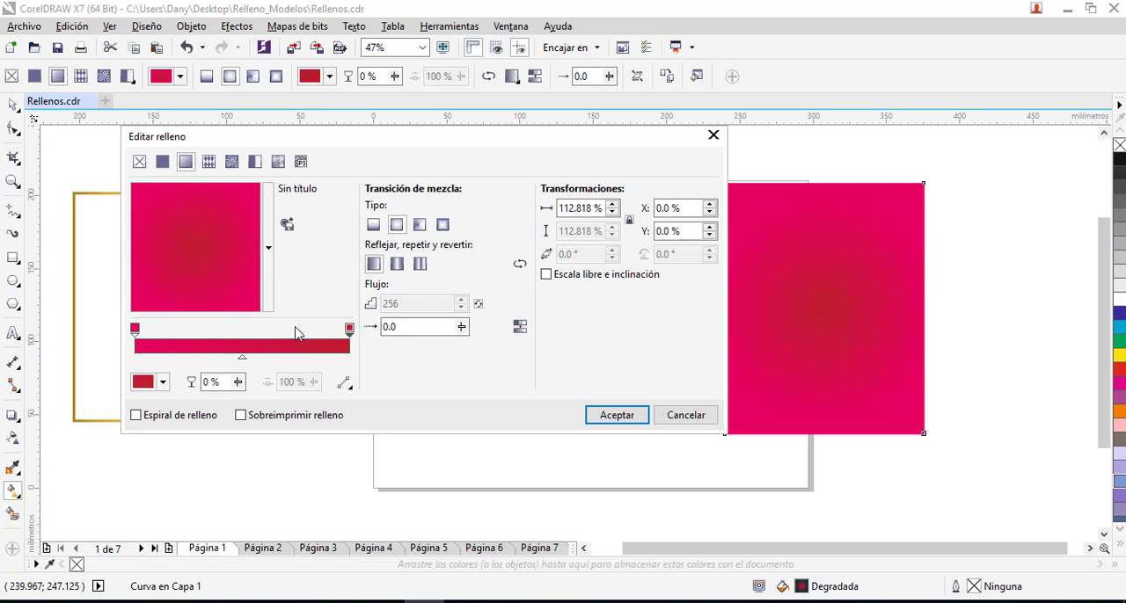
pyautogui.doubleClick(246, 346)
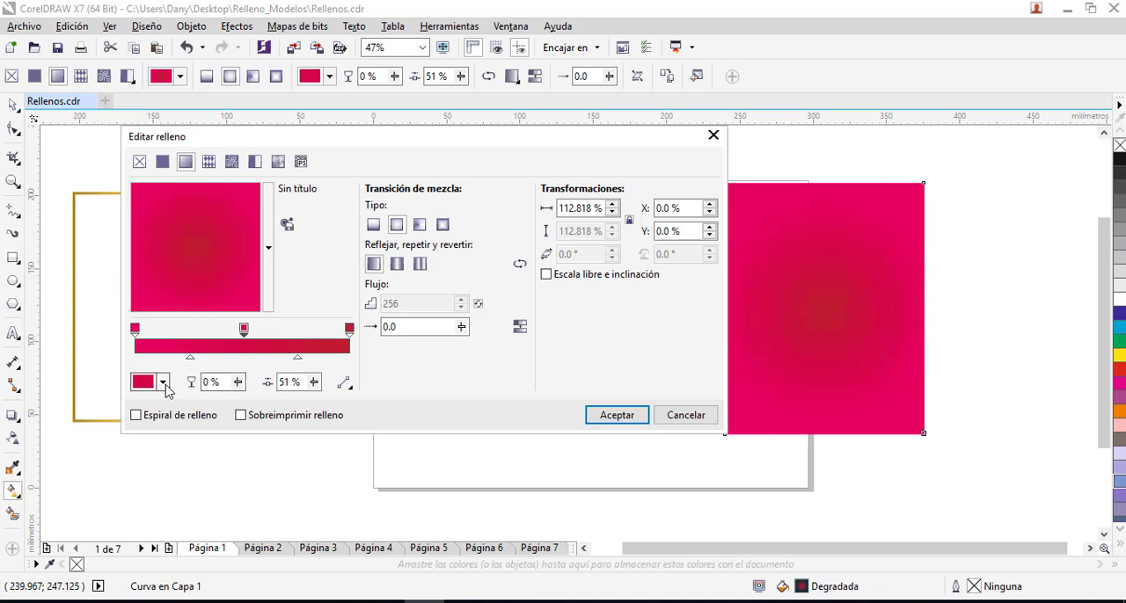
pyautogui.click(163, 382)
pyautogui.click(178, 470)
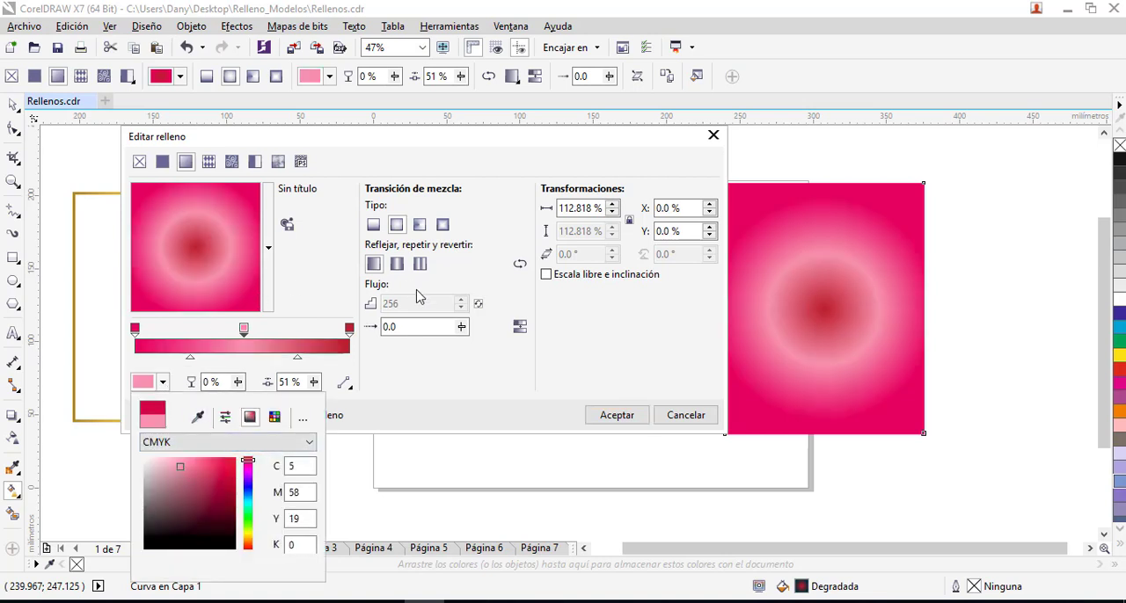
pyautogui.click(496, 336)
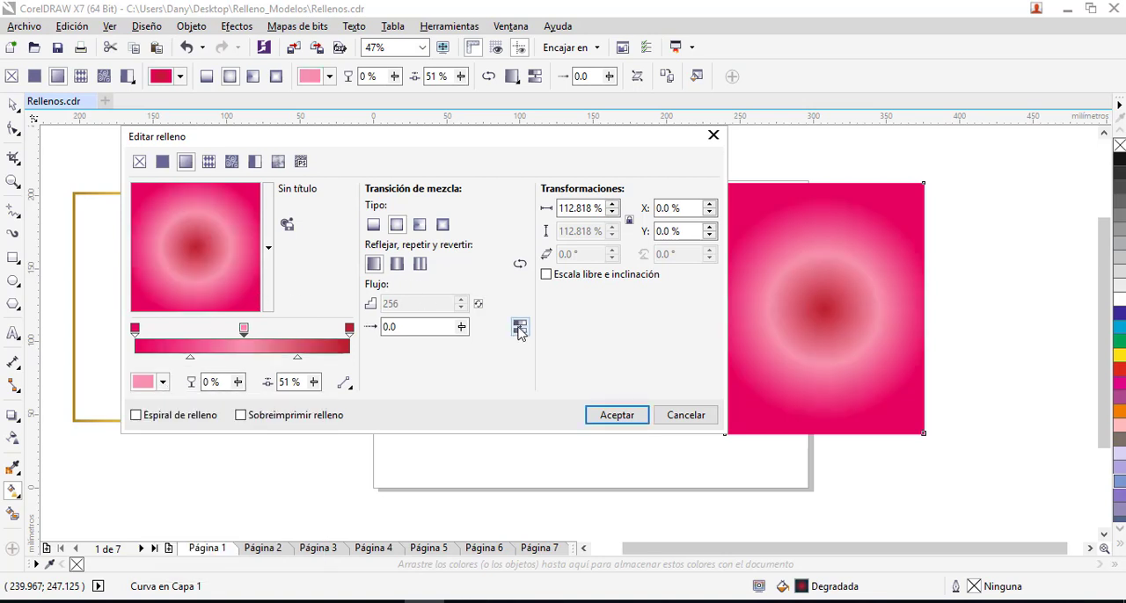
# - Compare the gradient with and without smooth colour transitions between nodes and leave smoothing on
pyautogui.click(519, 329)
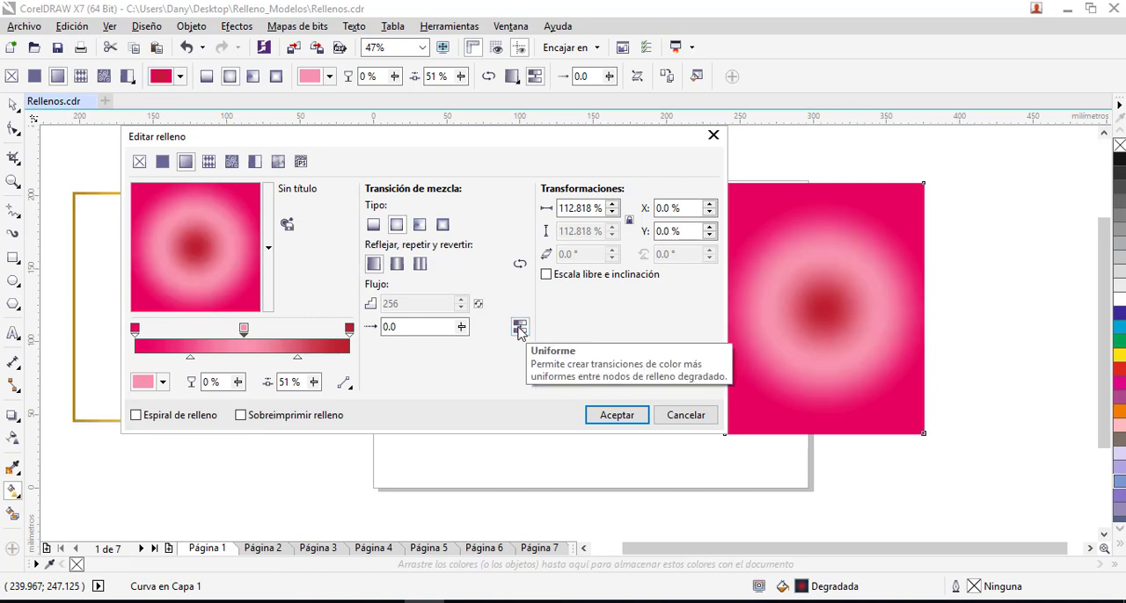
pyautogui.click(519, 331)
pyautogui.click(519, 331)
pyautogui.click(519, 330)
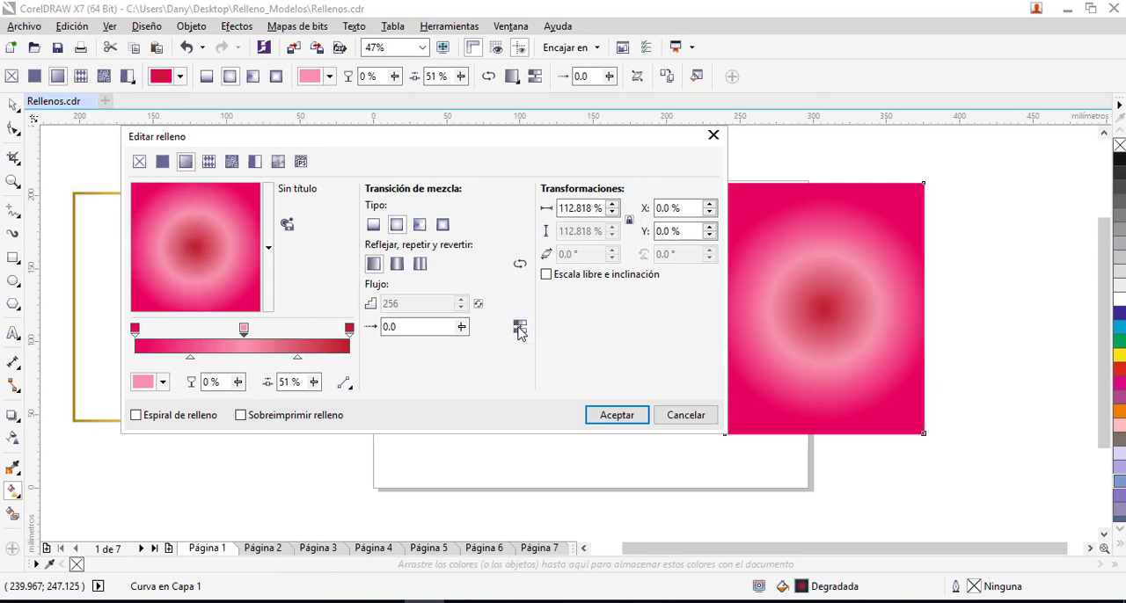
pyautogui.click(519, 330)
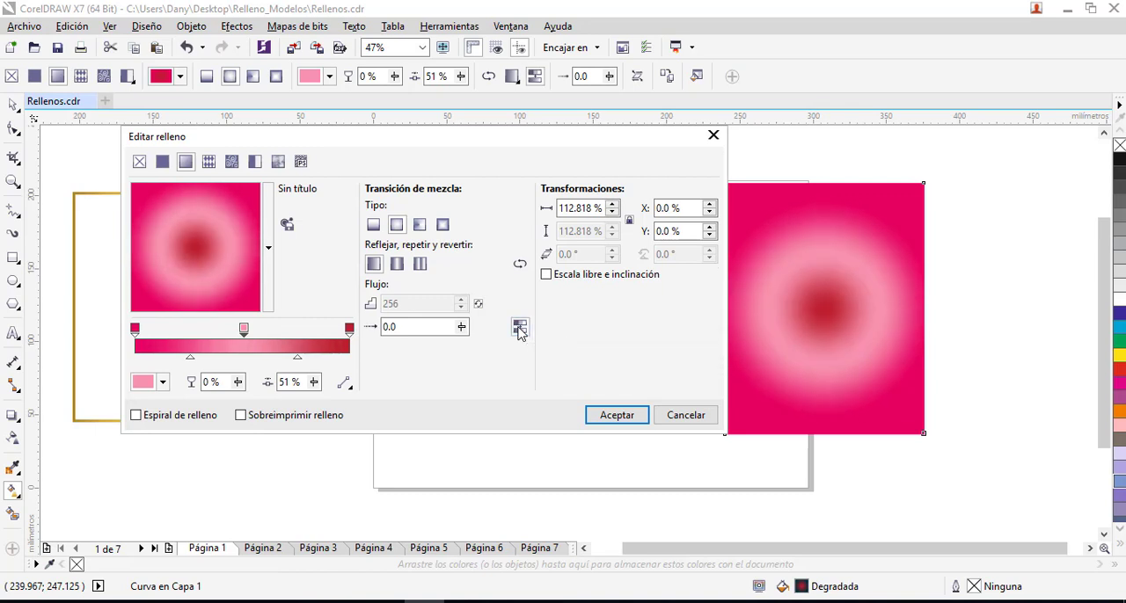
# - Move the pink middle colour node to 50 % of the gradient and recolour it pale pink C3 M15 Y5 K0
pyautogui.click(519, 331)
pyautogui.moveTo(244, 329); pyautogui.dragTo(242, 329)
pyautogui.click(163, 382)
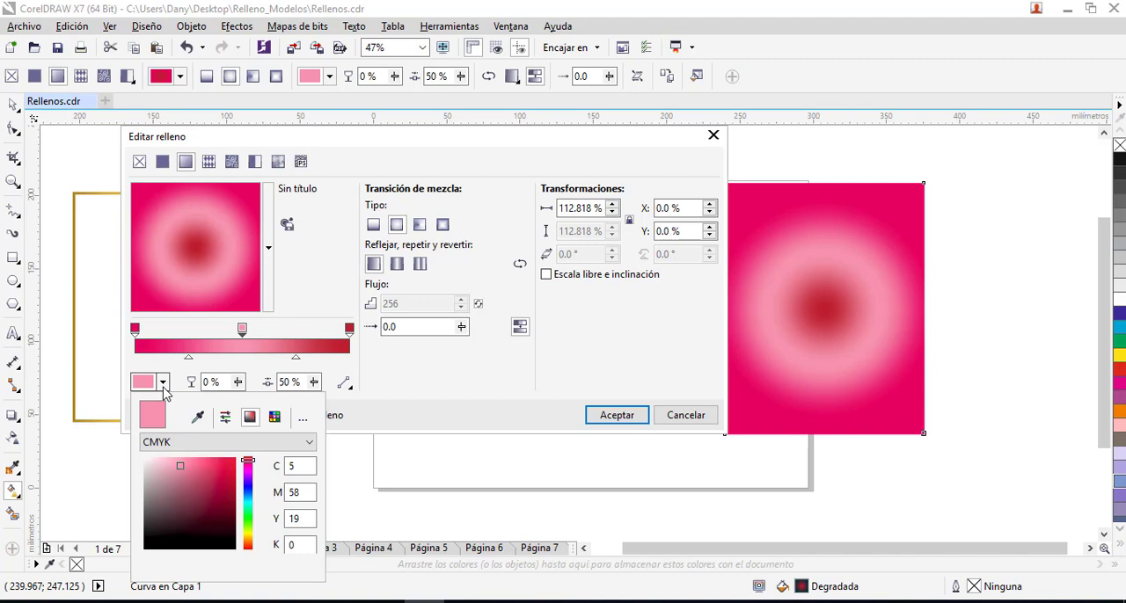
pyautogui.click(151, 464)
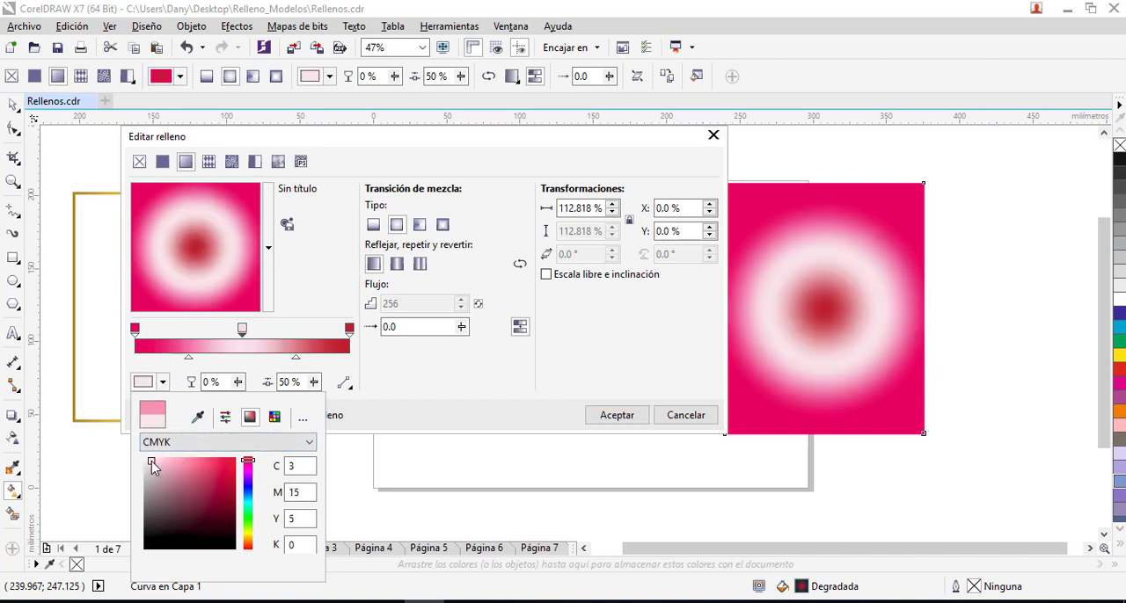
# - Compare the pale-pink gradient with and without smooth transitions between nodes and leave smoothing off
pyautogui.click(520, 329)
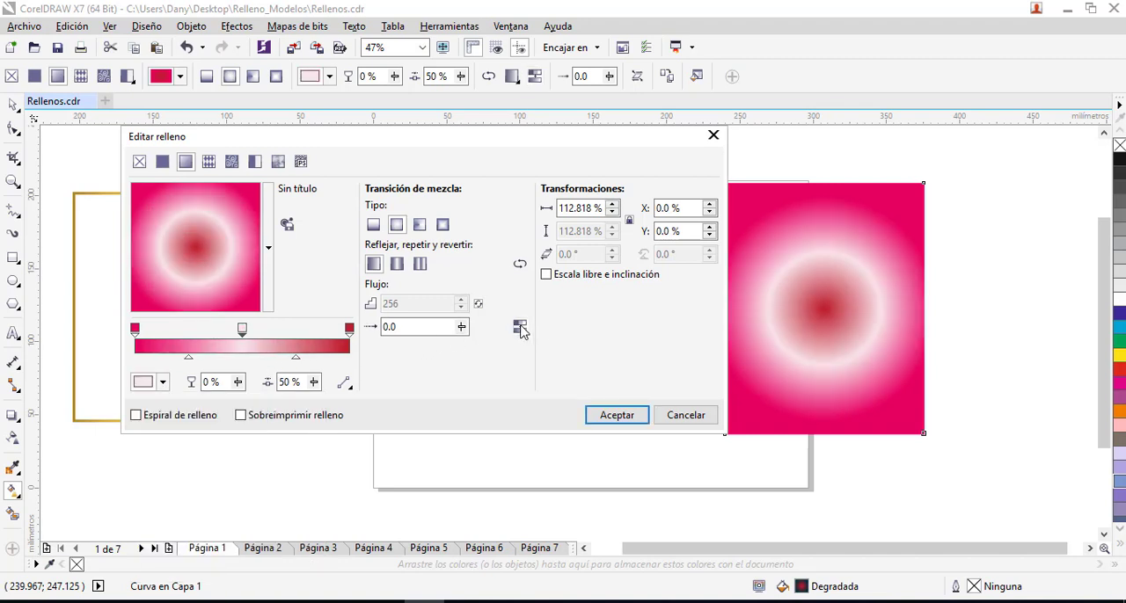
pyautogui.click(521, 326)
pyautogui.click(520, 327)
pyautogui.click(520, 326)
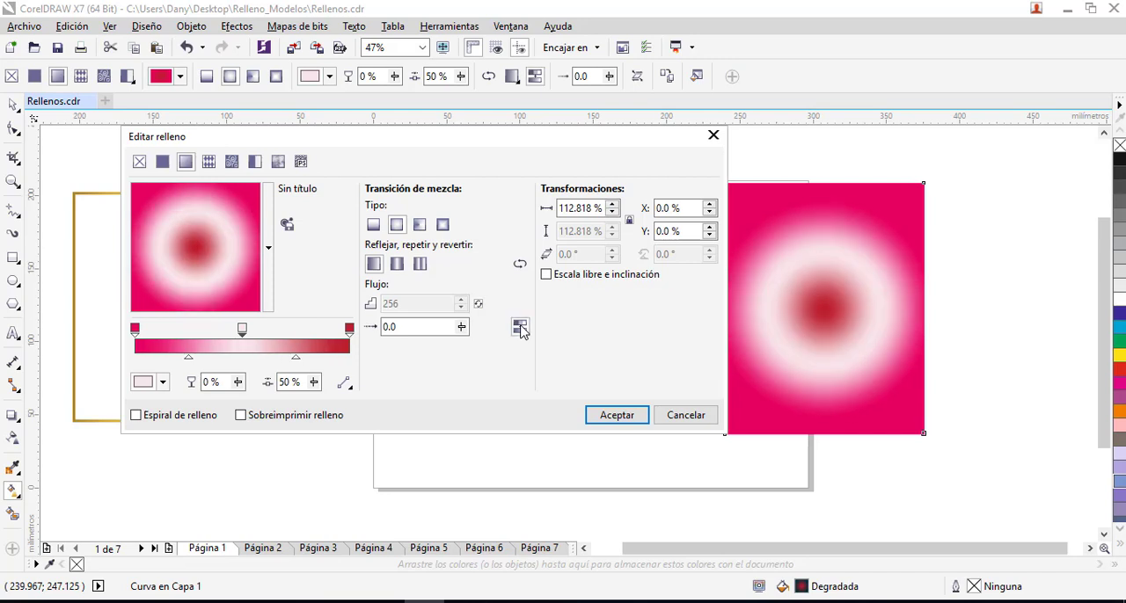
pyautogui.click(520, 329)
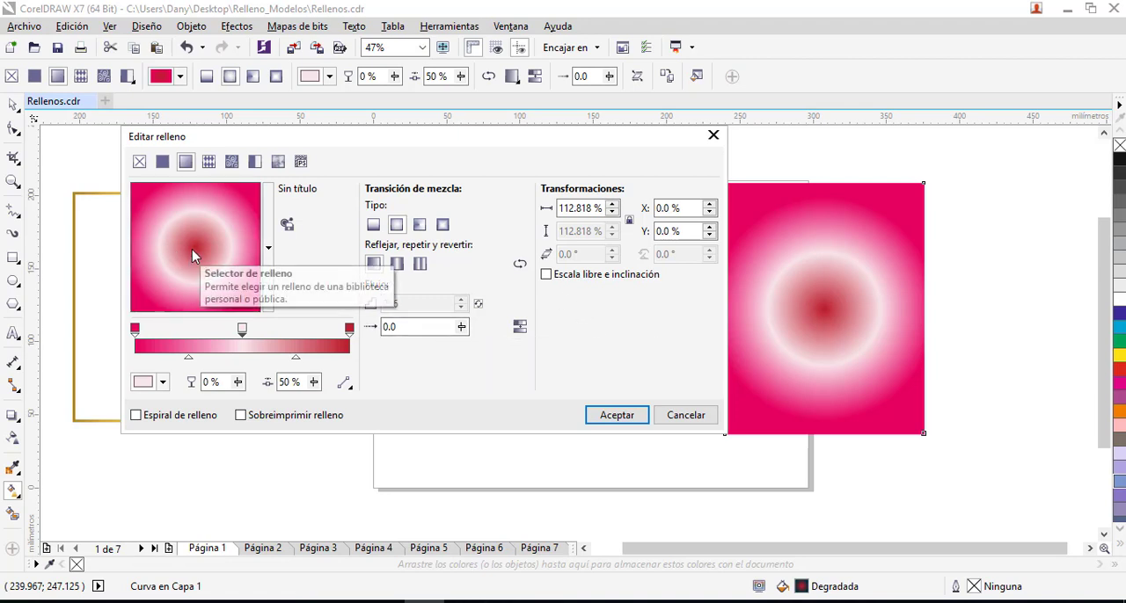
# - Offset the gradient's centre to X -6 %, Y -6 % and apply the fill after trying free scale and skew
pyautogui.moveTo(193, 247); pyautogui.dragTo(208, 226)
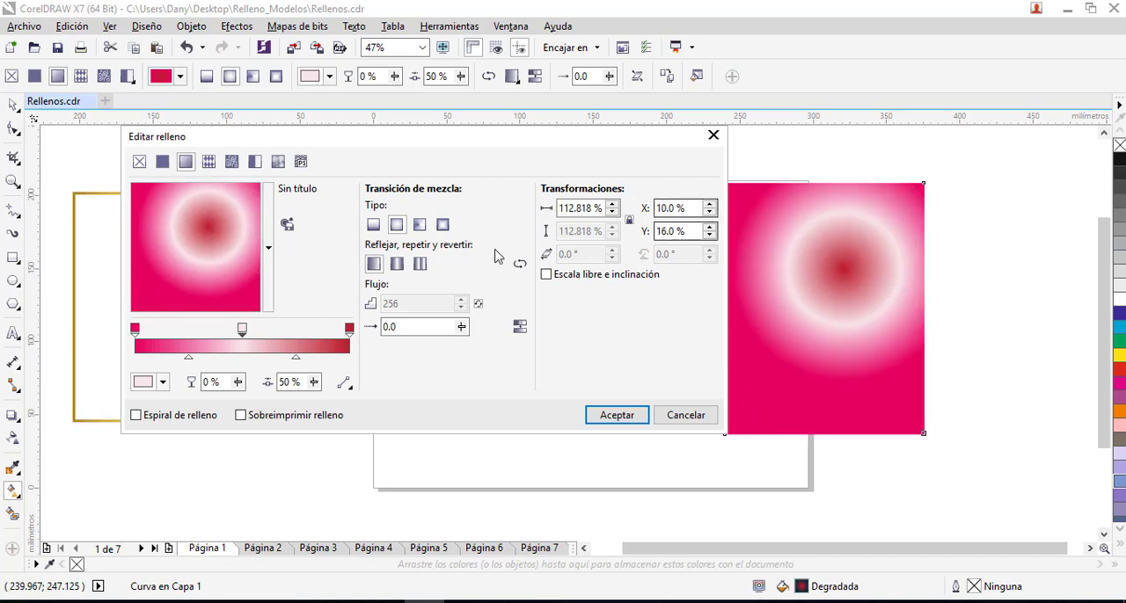
pyautogui.moveTo(226, 244); pyautogui.dragTo(186, 255)
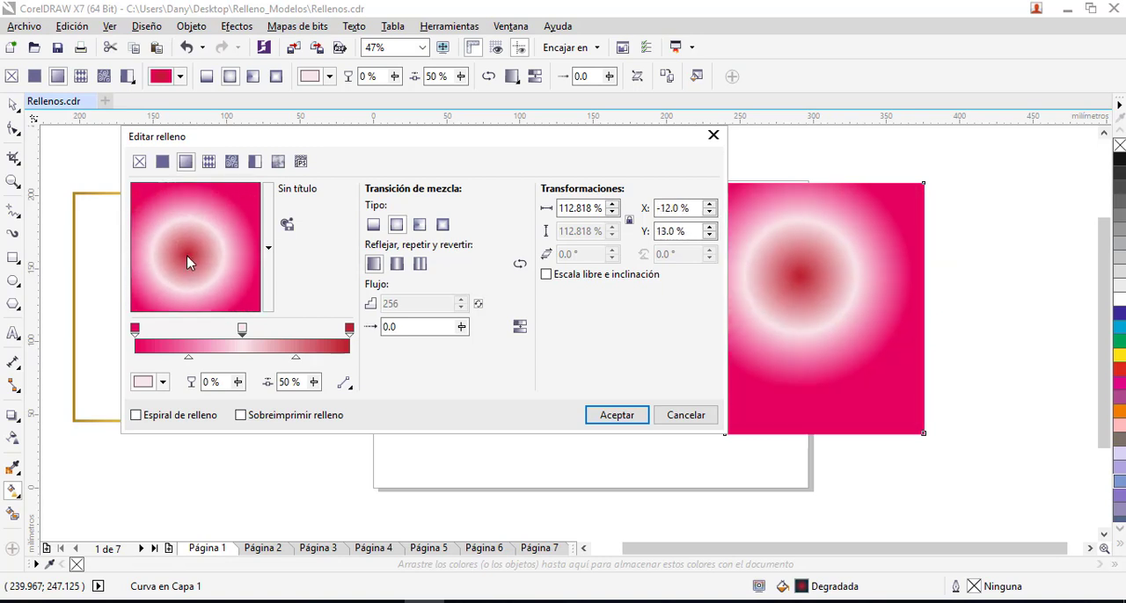
pyautogui.click(547, 276)
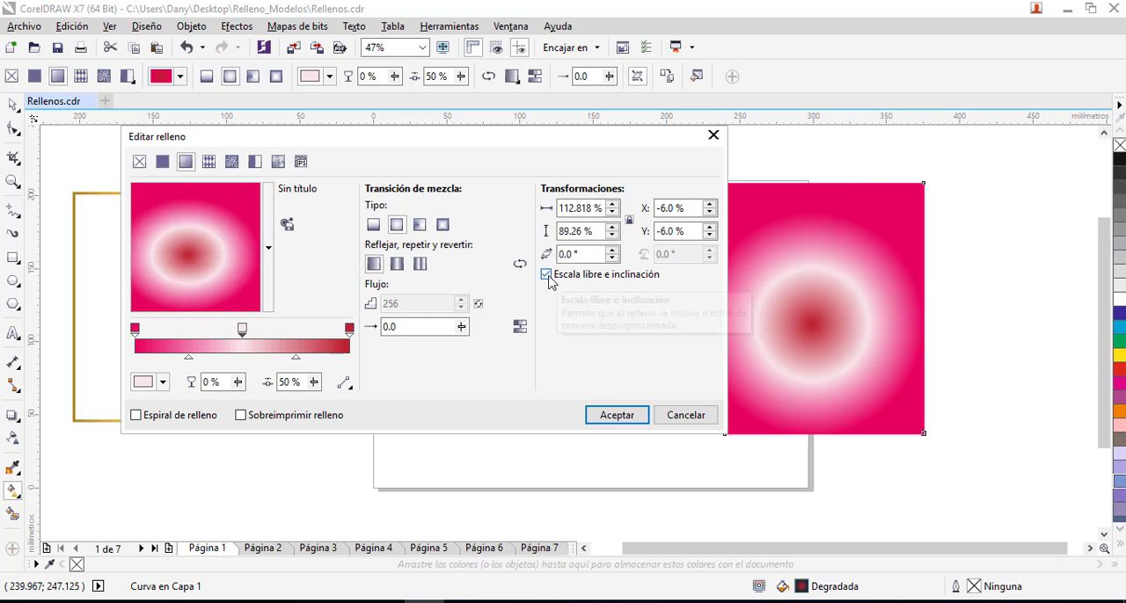
pyautogui.click(546, 276)
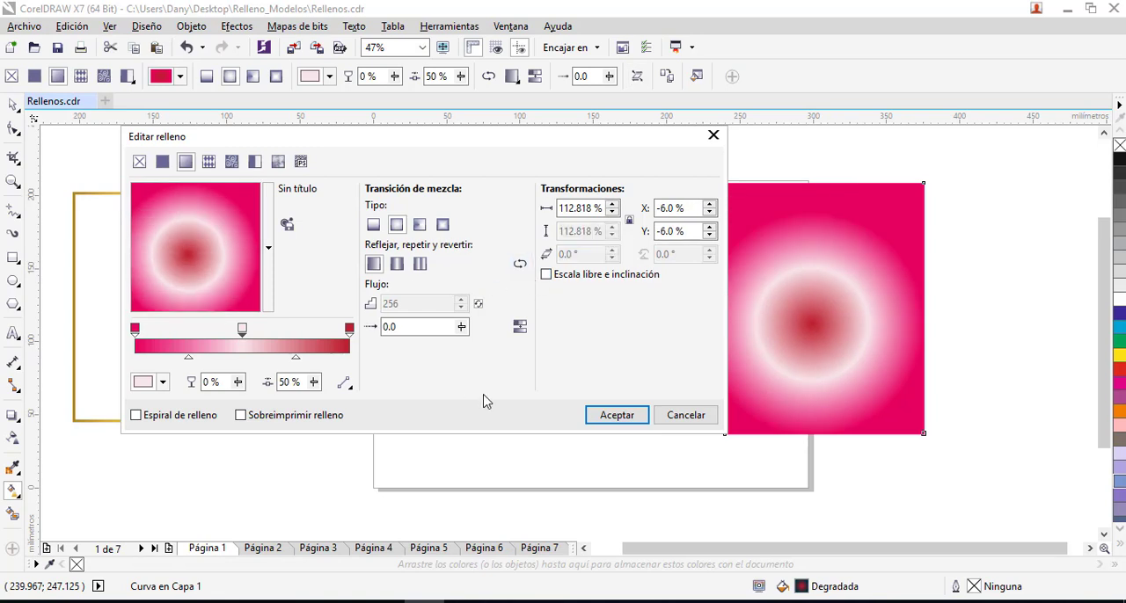
pyautogui.click(611, 418)
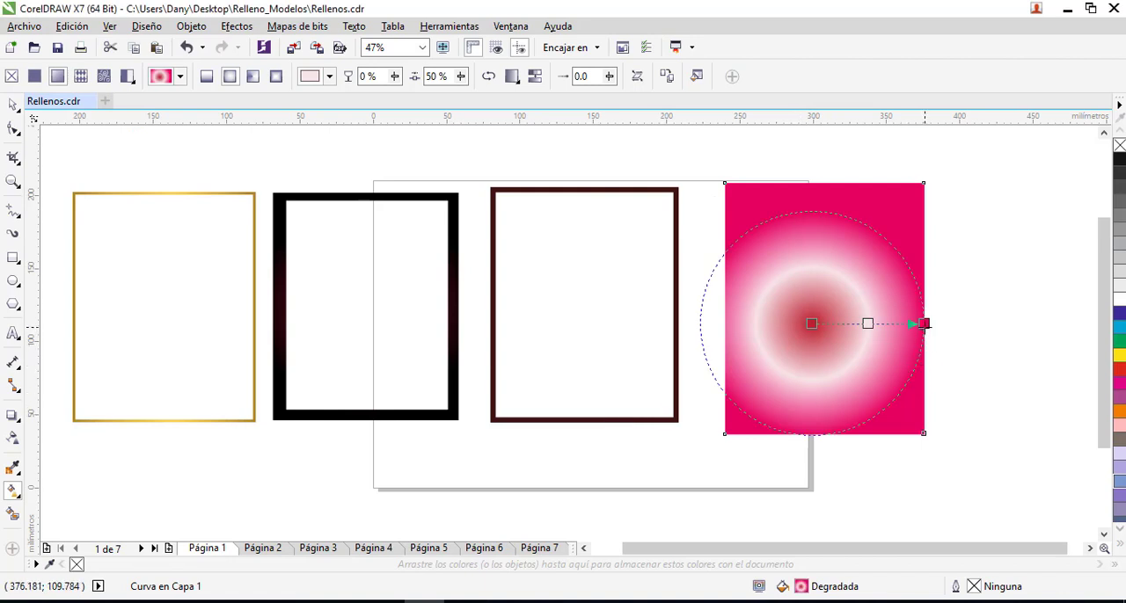
# - Reshape the radial gradient on the panel via its centre, outer and middle nodes, to about 151 % size centred near X -13.5 %, Y -20.9 %
pyautogui.moveTo(923, 324); pyautogui.dragTo(888, 256)
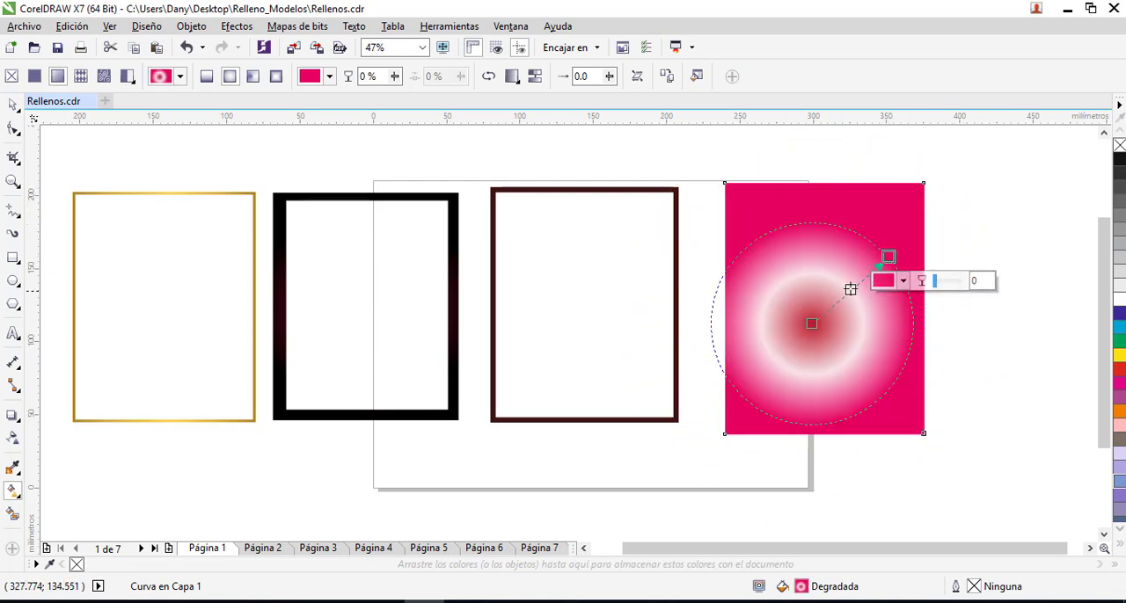
pyautogui.moveTo(850, 289); pyautogui.dragTo(830, 307)
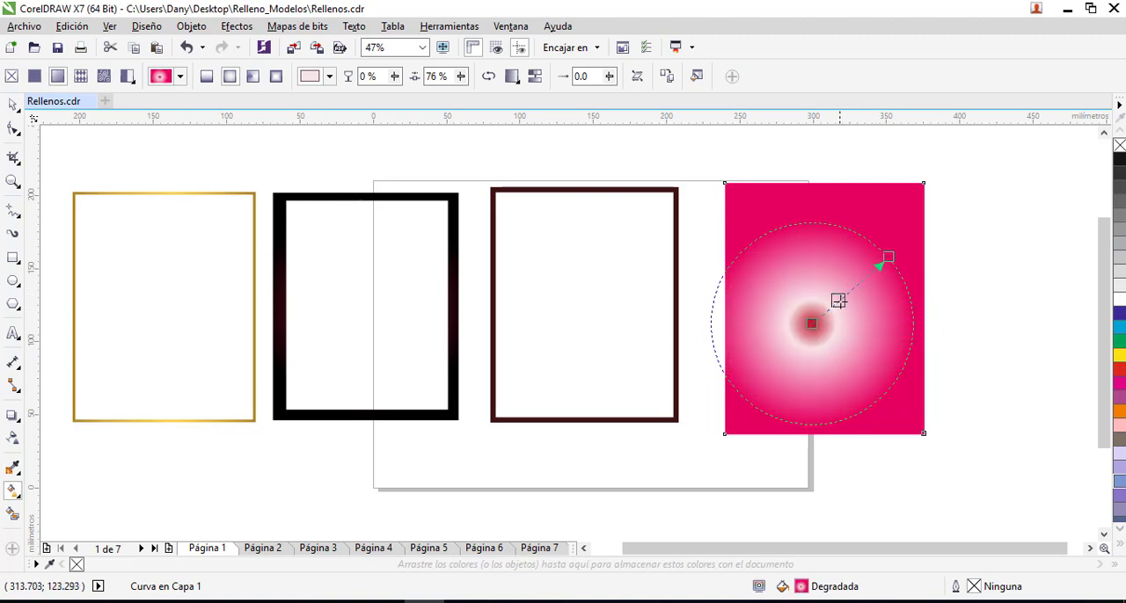
pyautogui.moveTo(888, 257); pyautogui.dragTo(943, 172)
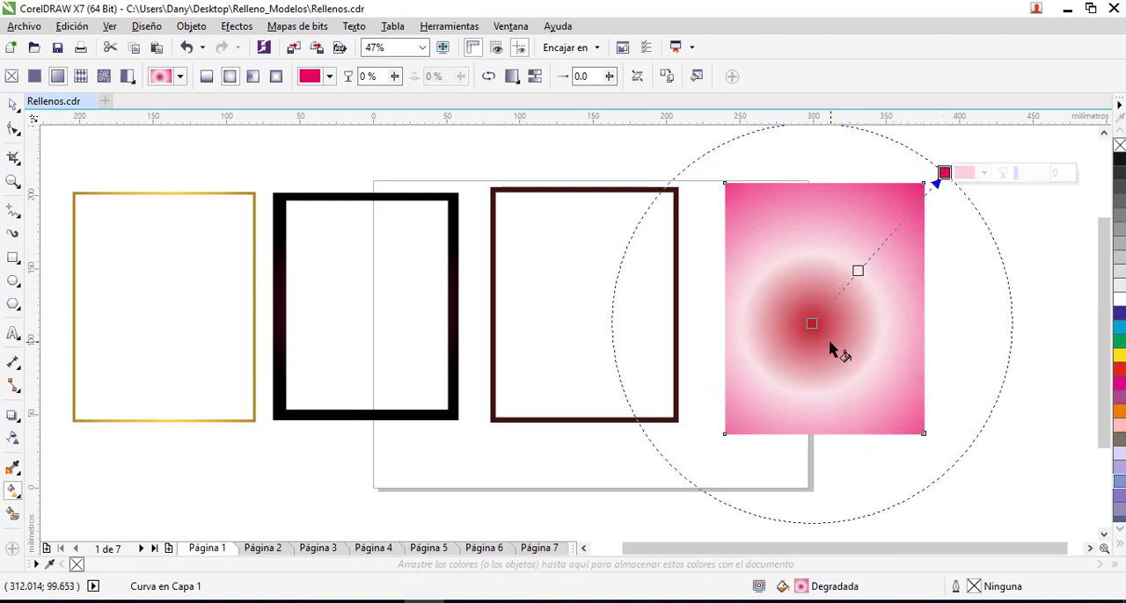
pyautogui.moveTo(811, 323); pyautogui.dragTo(797, 361)
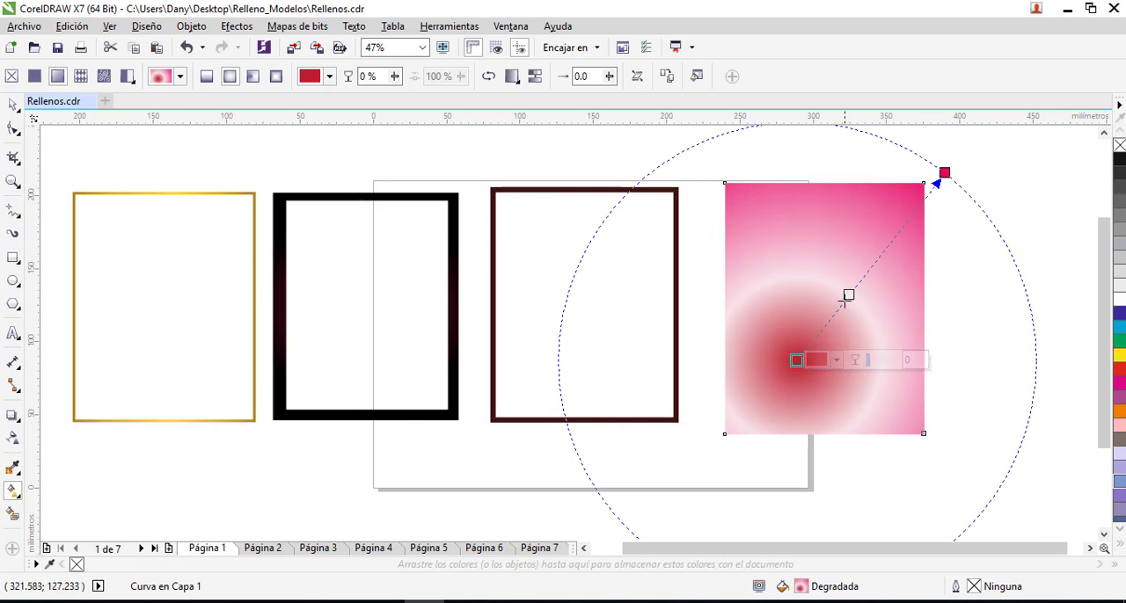
pyautogui.moveTo(847, 293)
pyautogui.mouseDown()
pyautogui.moveTo(826, 338)
pyautogui.moveTo(856, 284)
pyautogui.mouseUp()
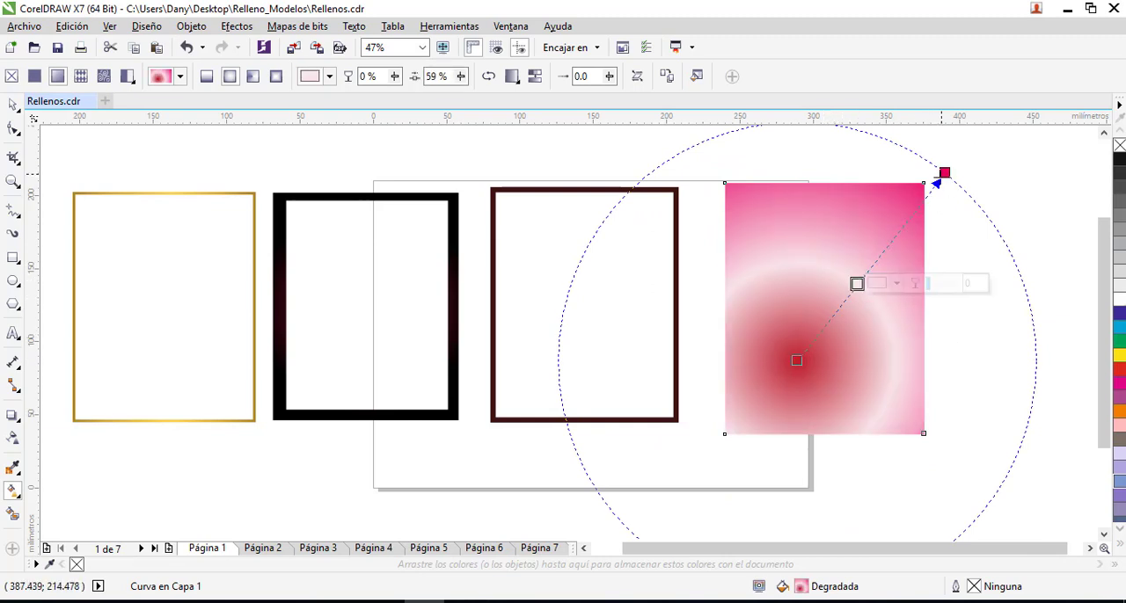
pyautogui.moveTo(938, 180); pyautogui.dragTo(890, 212)
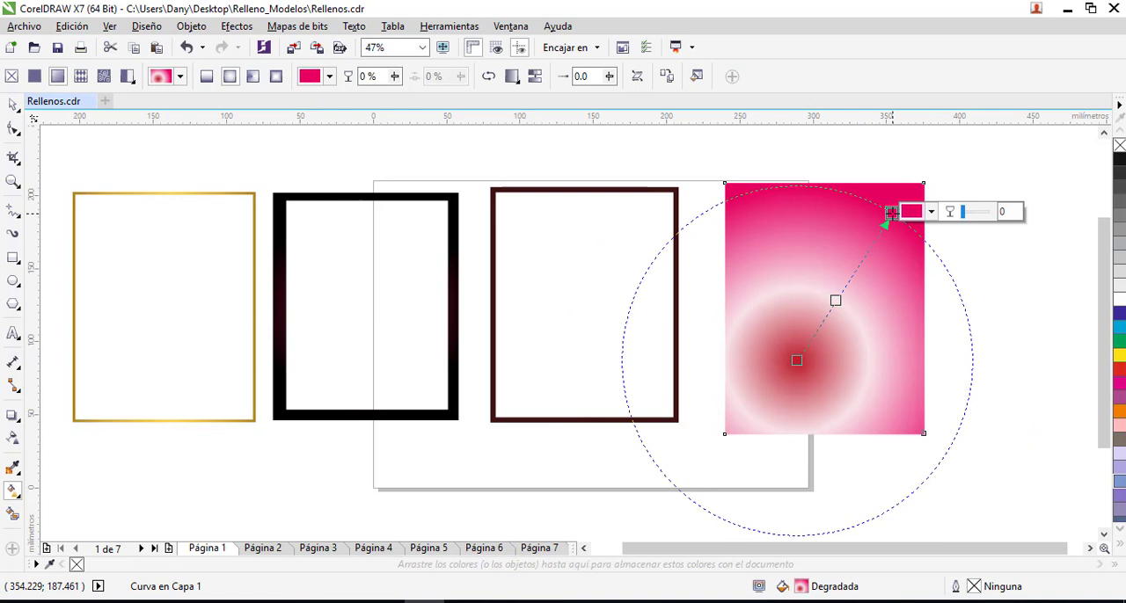
# - In the fill editor, delete the pale middle colour node, switch the fountain fill to linear and apply it
pyautogui.click(697, 77)
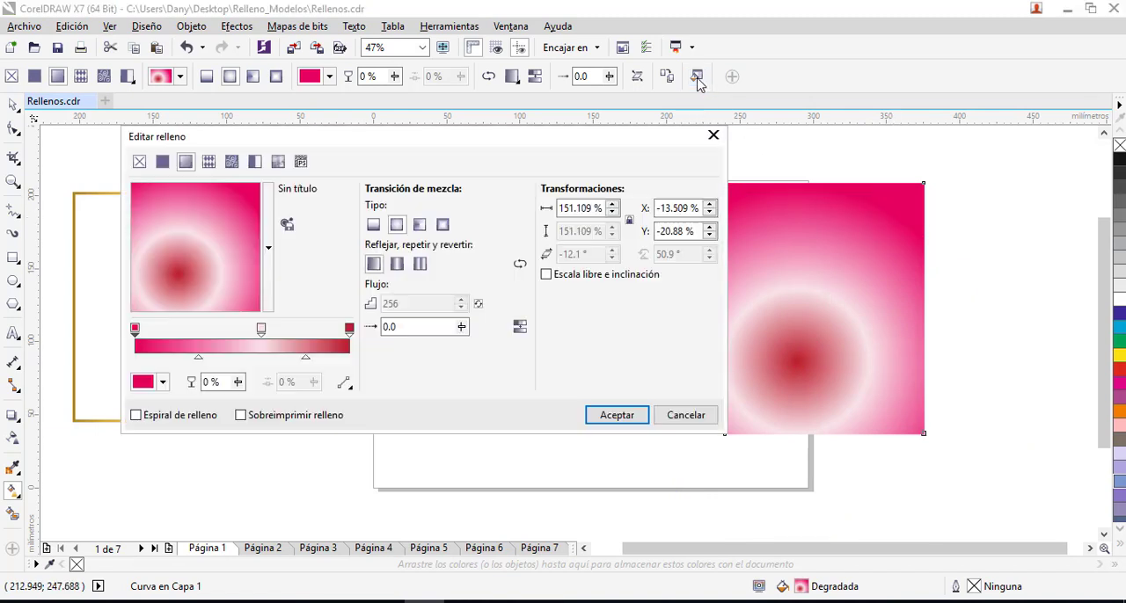
pyautogui.doubleClick(260, 329)
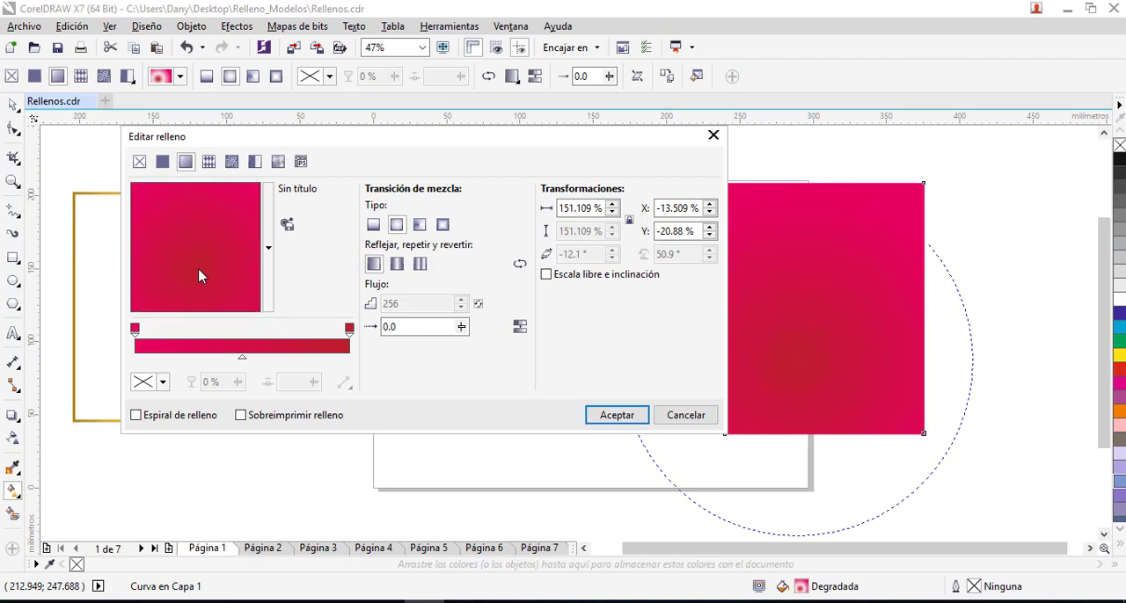
pyautogui.click(374, 225)
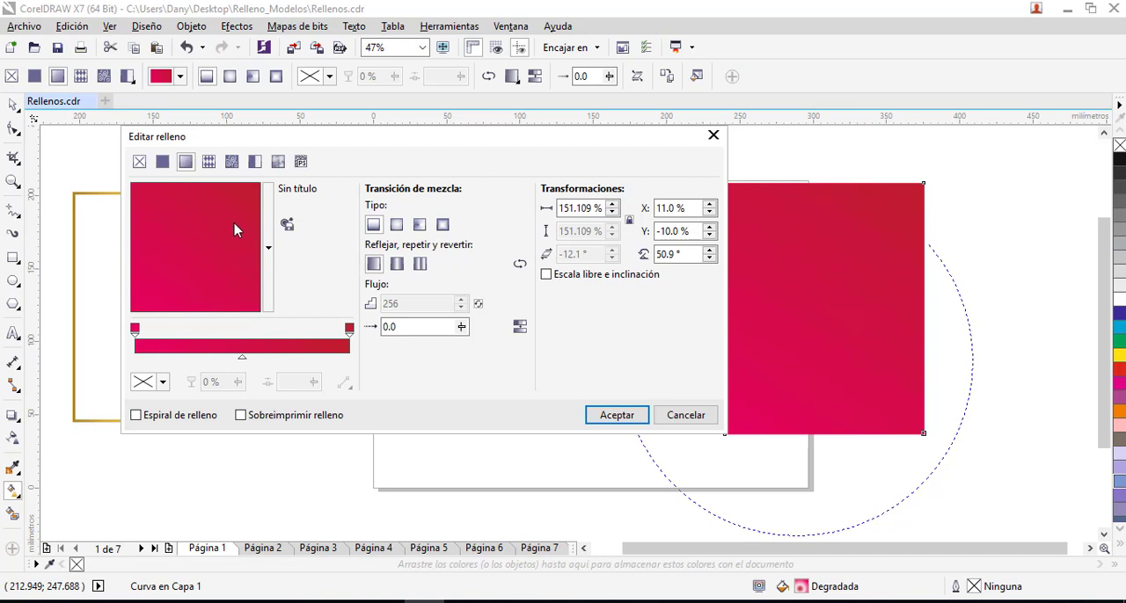
pyautogui.click(618, 414)
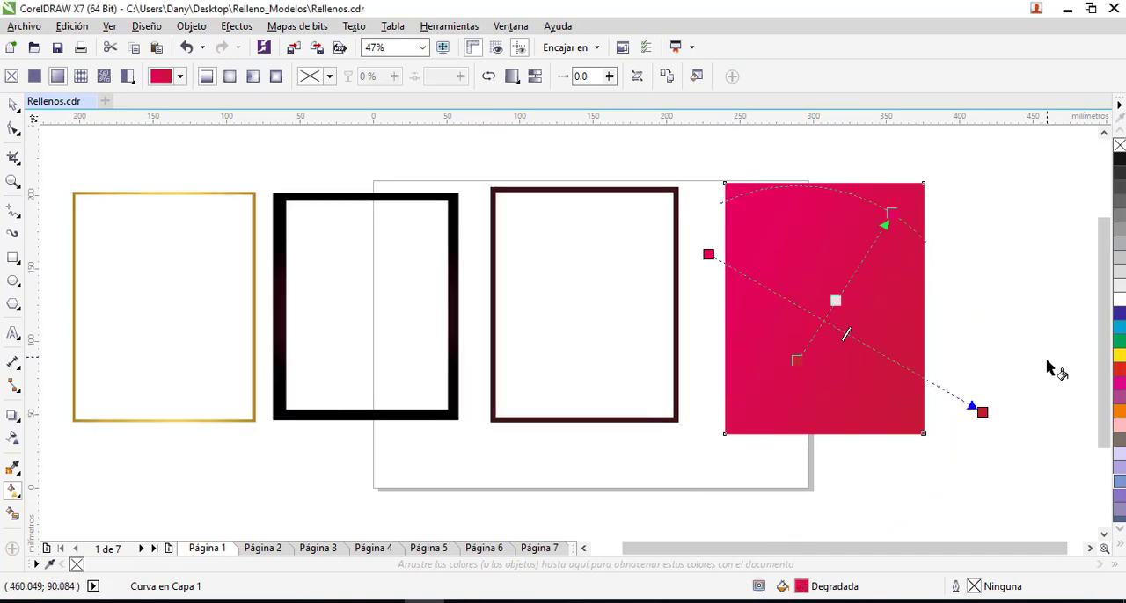
# - Angle the panel's linear gradient from its lower-left area to the upper-right corner, then deselect the panel
pyautogui.moveTo(982, 413); pyautogui.dragTo(937, 239)
pyautogui.moveTo(709, 255); pyautogui.dragTo(758, 366)
pyautogui.moveTo(934, 233); pyautogui.dragTo(914, 178)
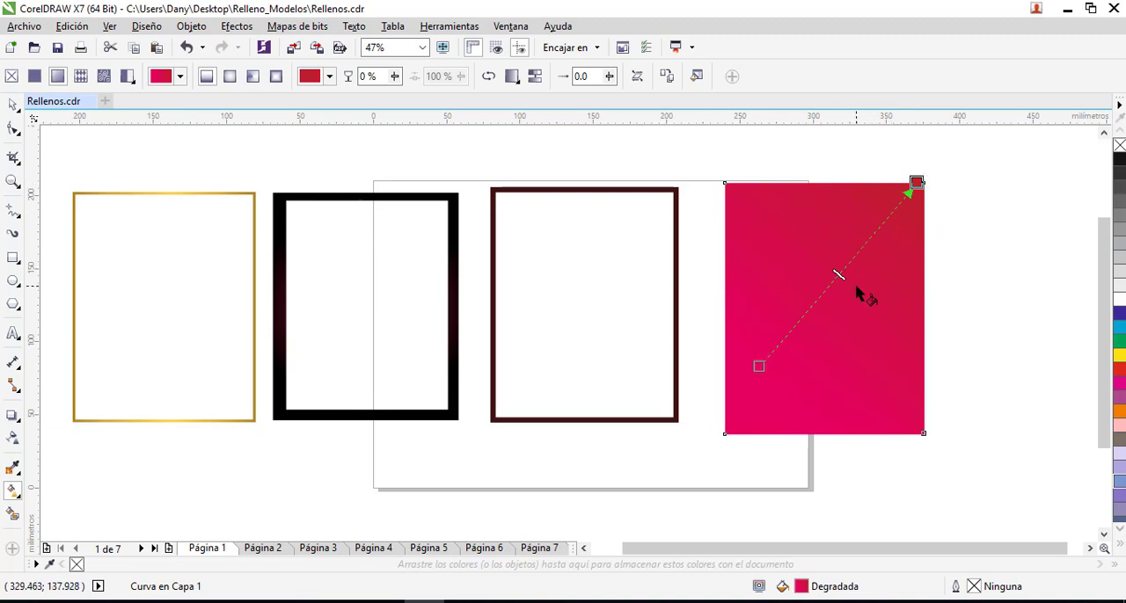
pyautogui.click(13, 105)
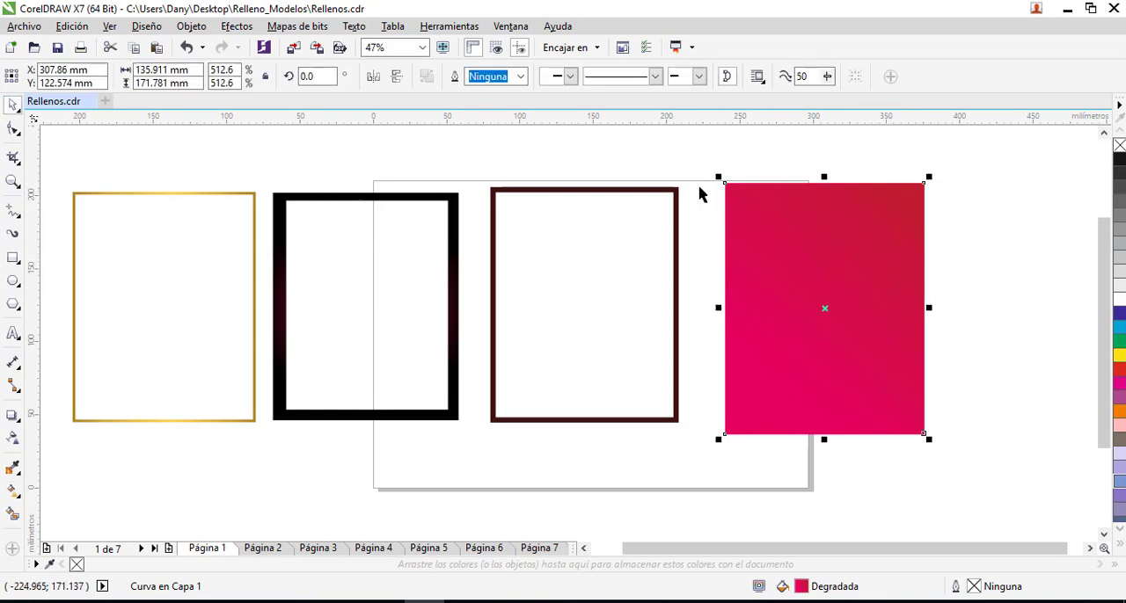
pyautogui.click(938, 307)
# - Move the dark brown frame slightly down and give it a linear fountain fill from dark brown to white
pyautogui.click(678, 245)
pyautogui.moveTo(677, 240); pyautogui.dragTo(678, 246)
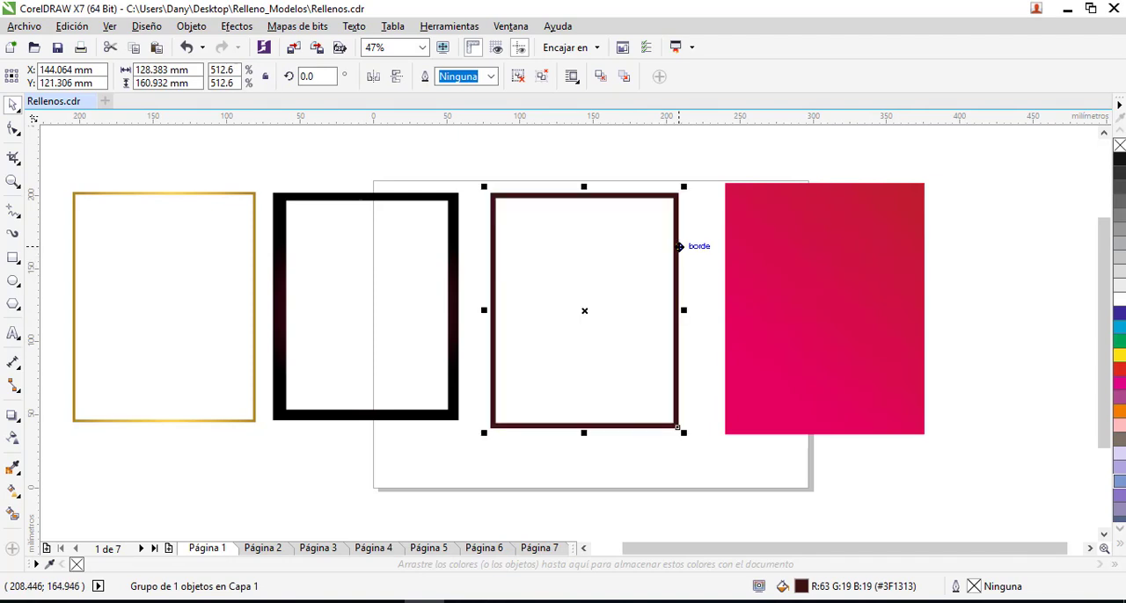
pyautogui.press('F11')
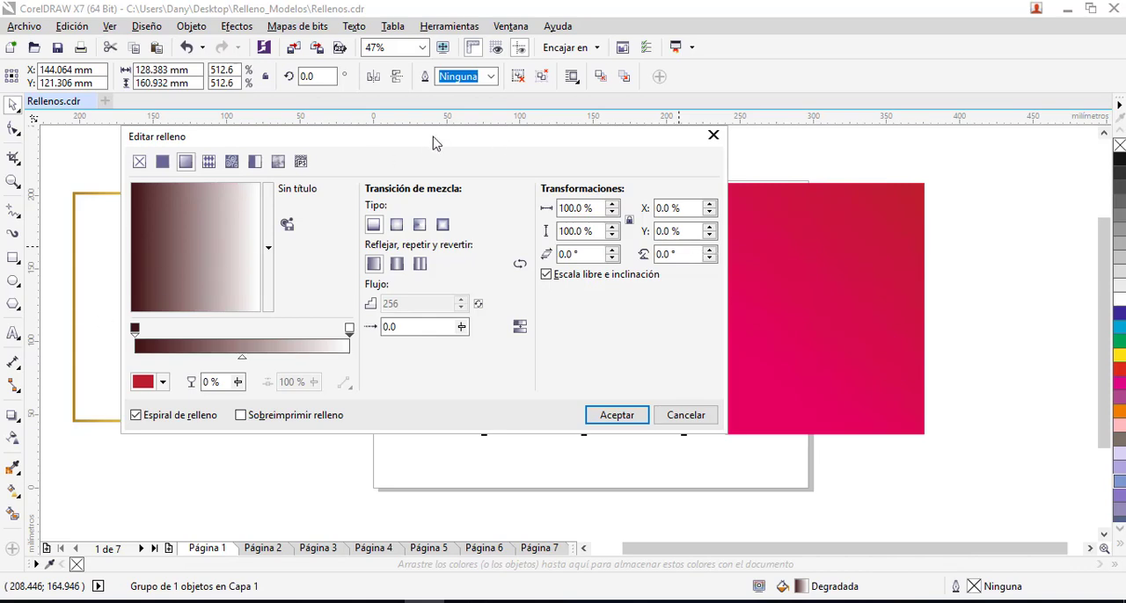
pyautogui.moveTo(434, 143); pyautogui.dragTo(685, 278)
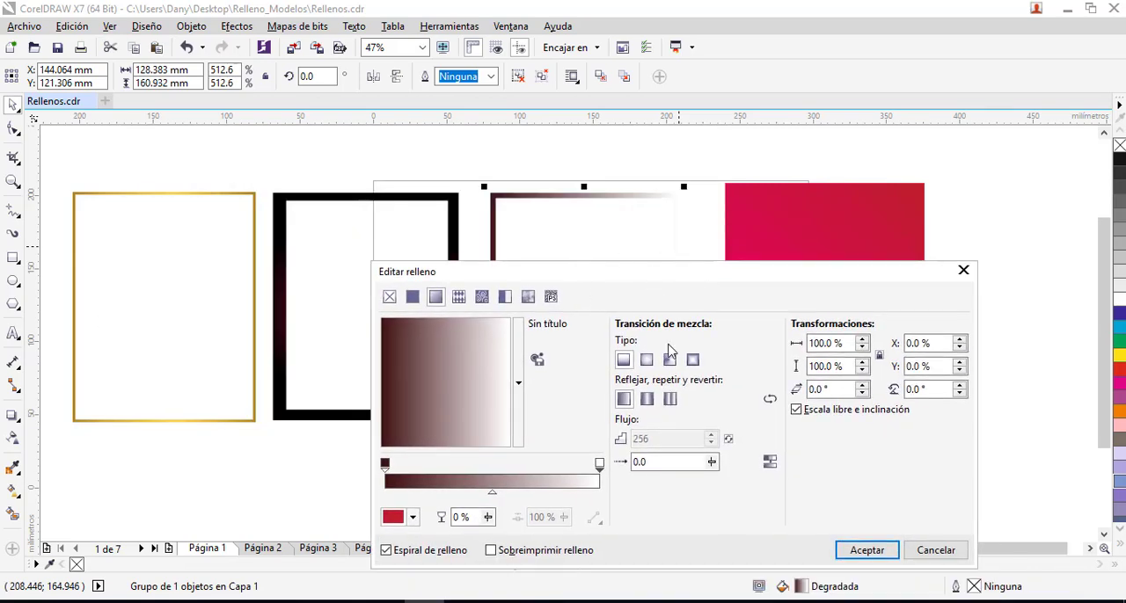
pyautogui.click(866, 550)
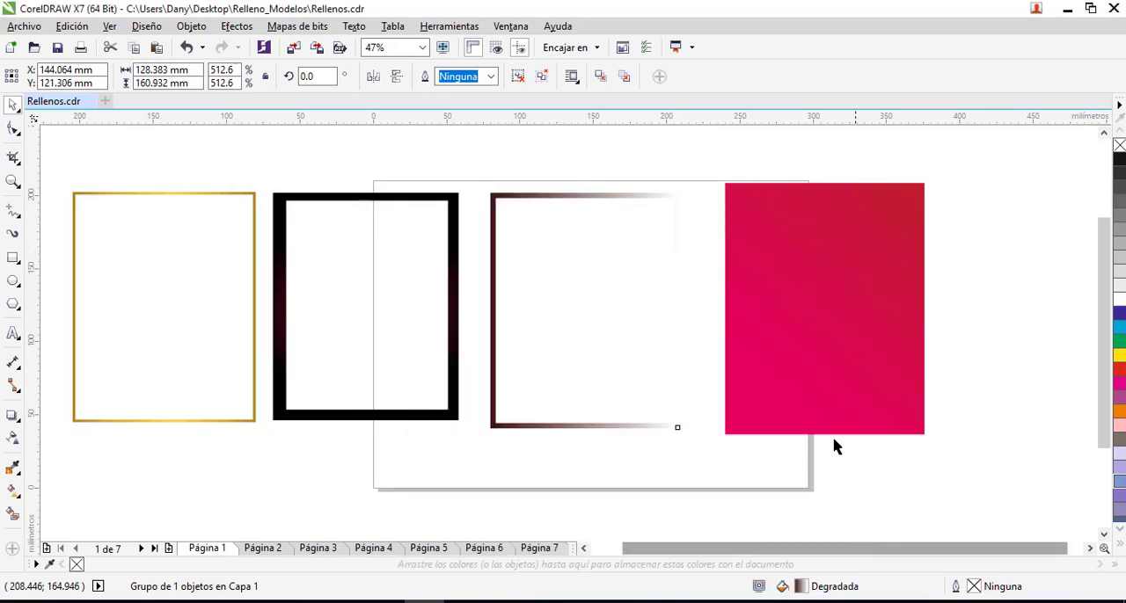
# - Inspect the black frame's fountain fill settings in the fill editor and close it without changes
pyautogui.click(457, 262)
pyautogui.press('F11')
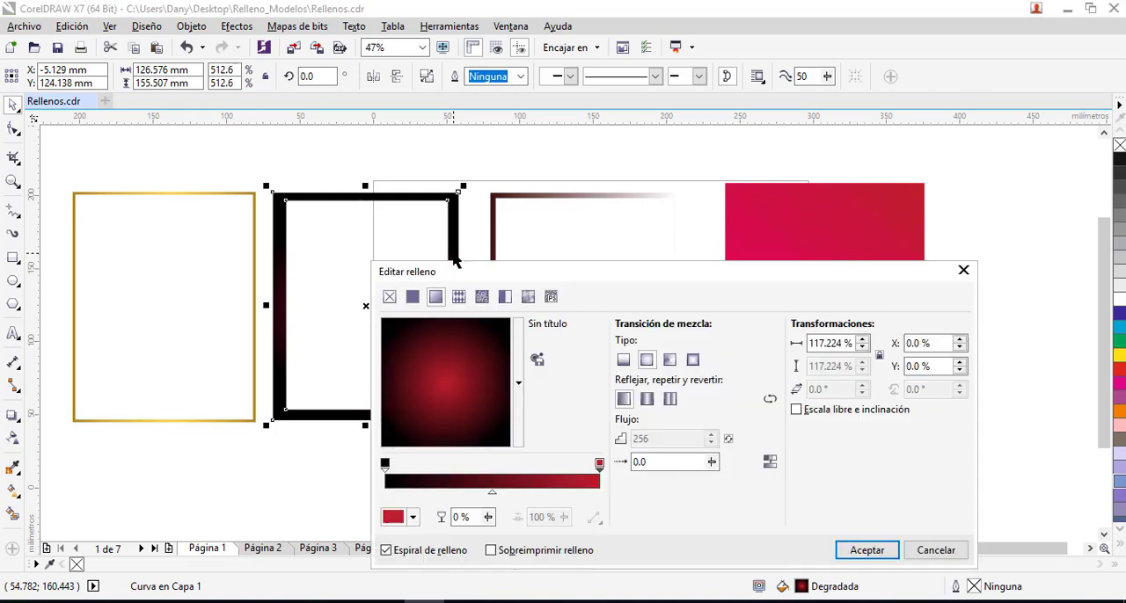
pyautogui.moveTo(589, 281); pyautogui.dragTo(612, 176)
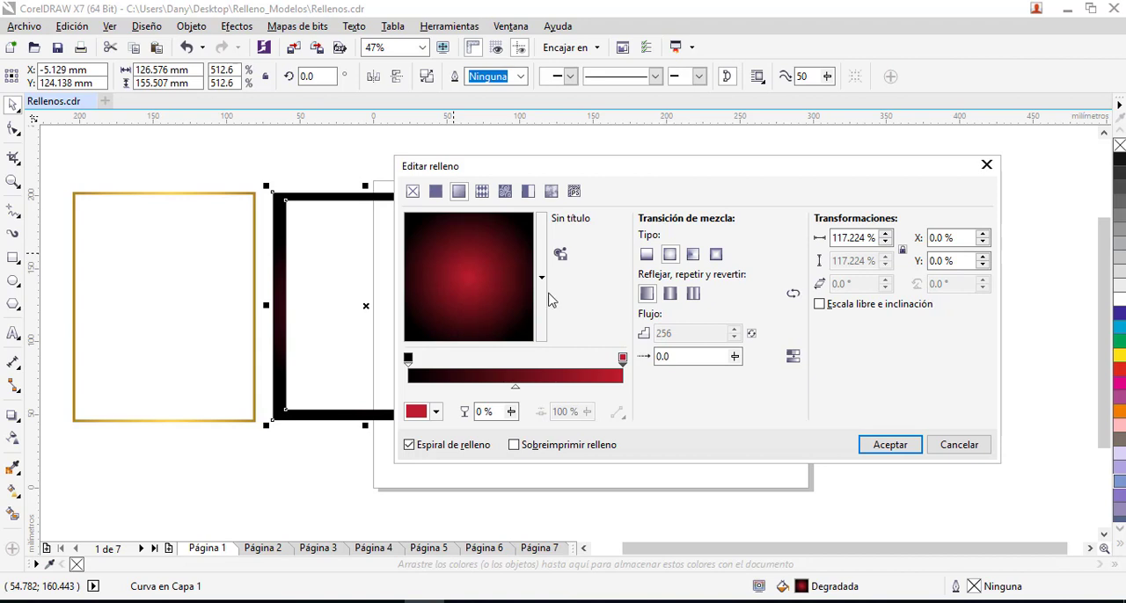
pyautogui.click(880, 444)
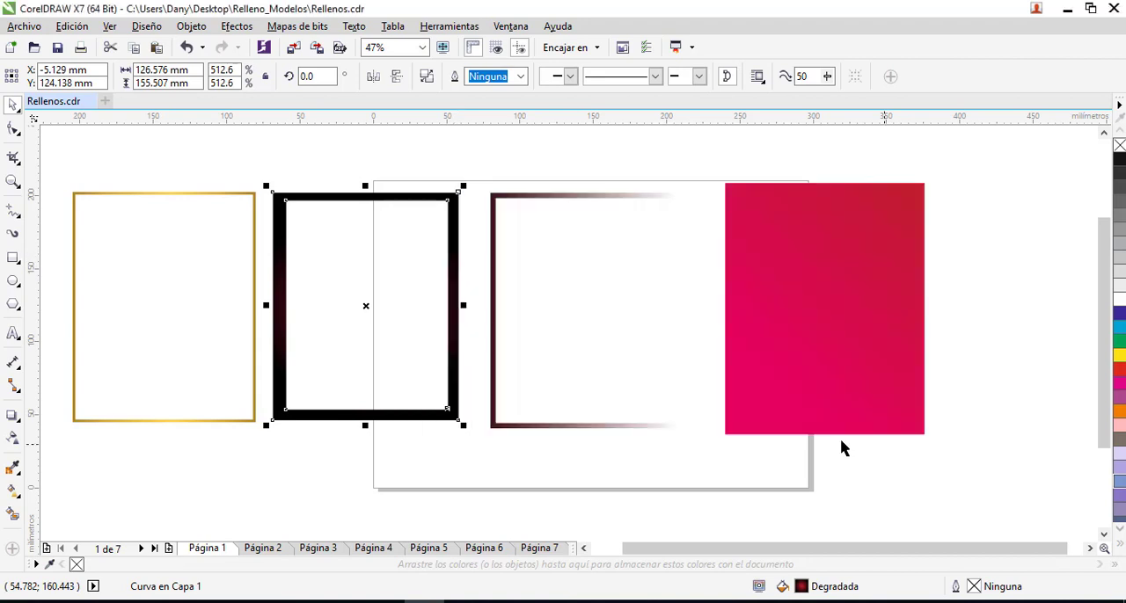
# - Fine-tune the gold frame's fountain fill by moving the second colour node to 22 %, the middle node to 52 % and the fourth slightly inward, and apply it
pyautogui.click(252, 271)
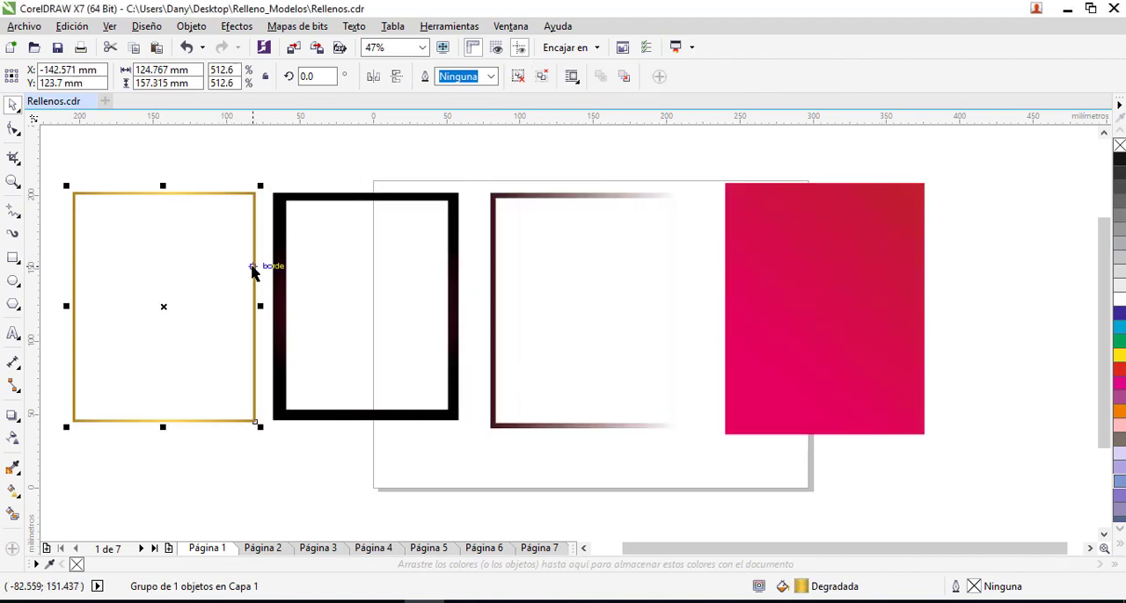
pyautogui.press('F11')
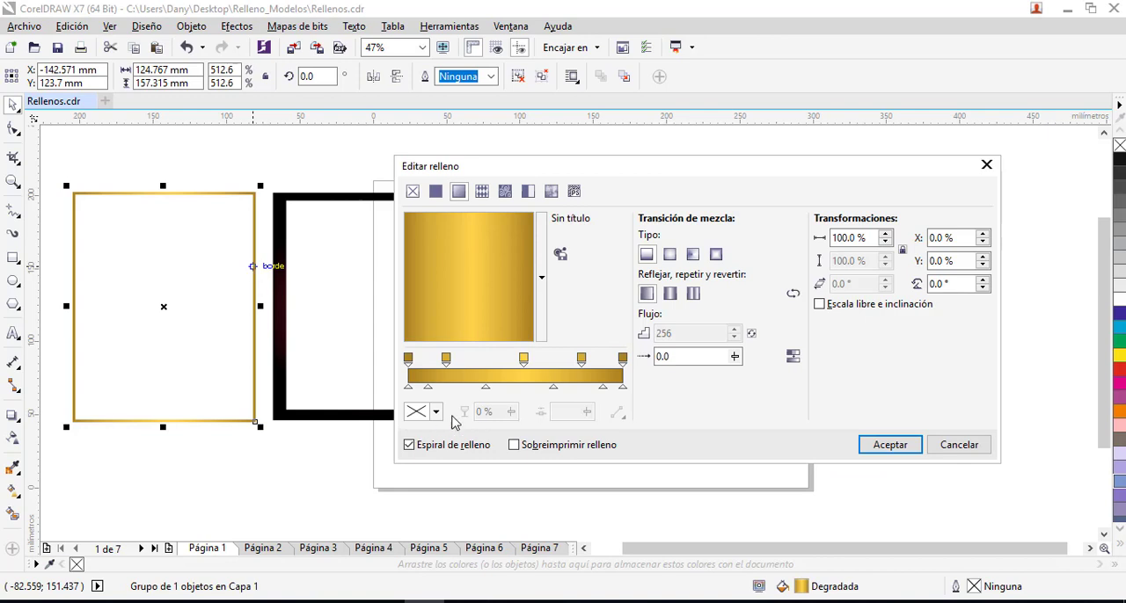
pyautogui.moveTo(446, 360); pyautogui.dragTo(454, 361)
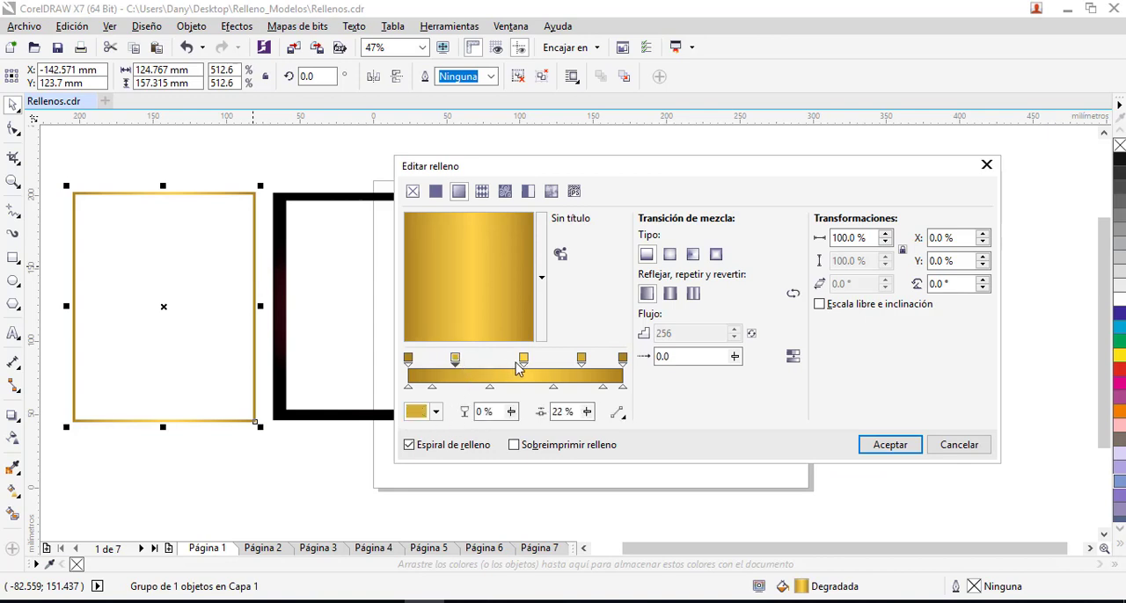
pyautogui.moveTo(523, 360); pyautogui.dragTo(575, 361)
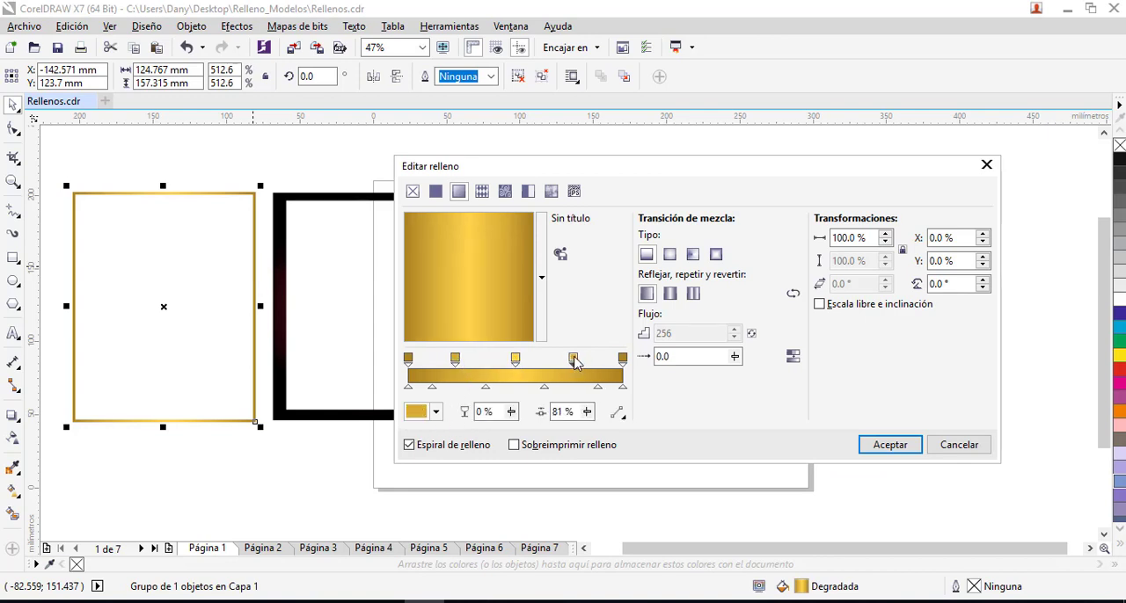
pyautogui.click(406, 359)
pyautogui.click(460, 358)
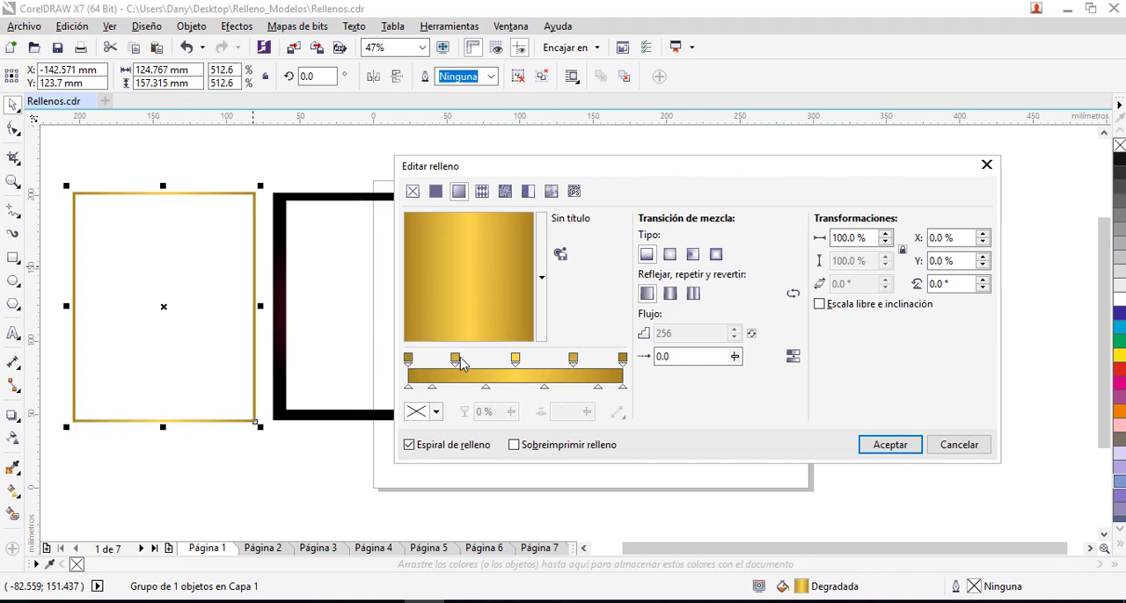
pyautogui.moveTo(515, 361); pyautogui.dragTo(519, 361)
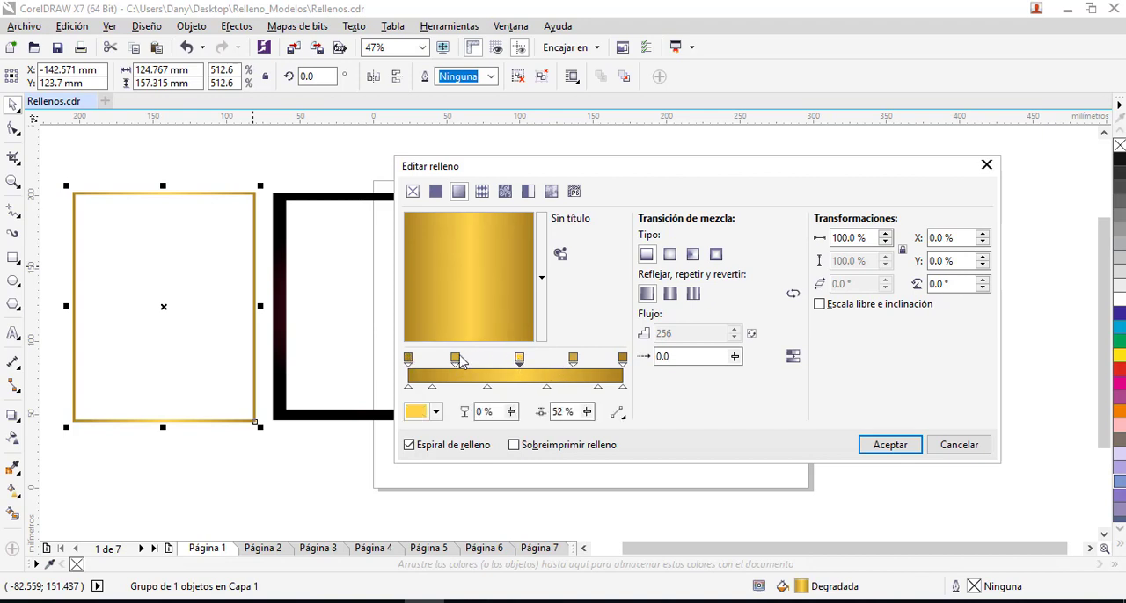
pyautogui.click(462, 361)
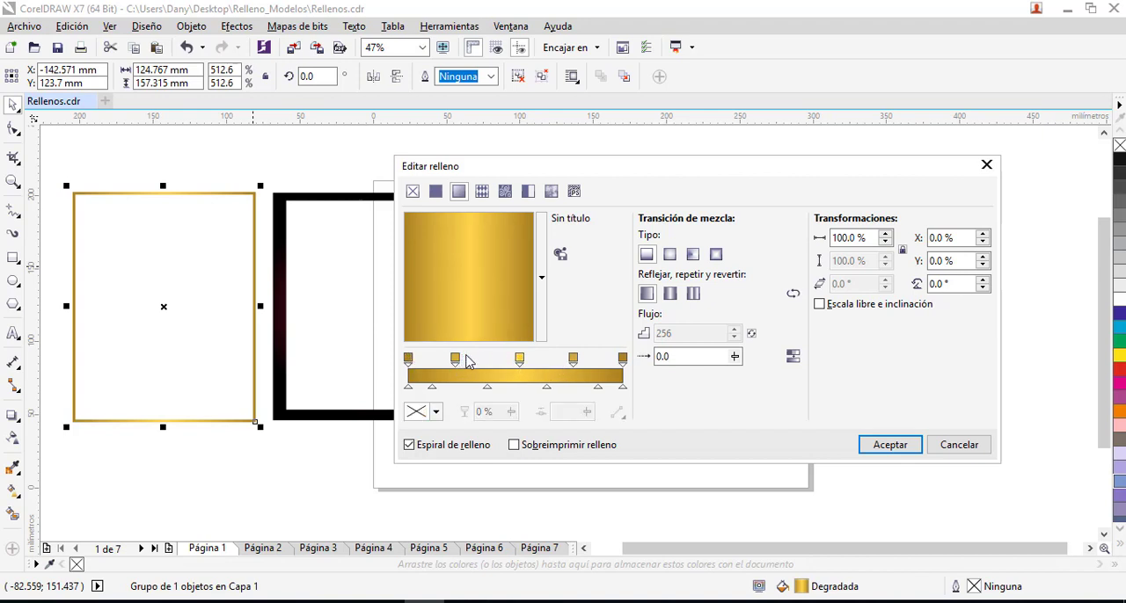
pyautogui.click(889, 445)
# - Centre the three frames and the red panel on one another, move the stack to the middle of the page and deselect it
pyautogui.moveTo(57, 175); pyautogui.dragTo(959, 470)
pyautogui.press('e')
pyautogui.press('c')
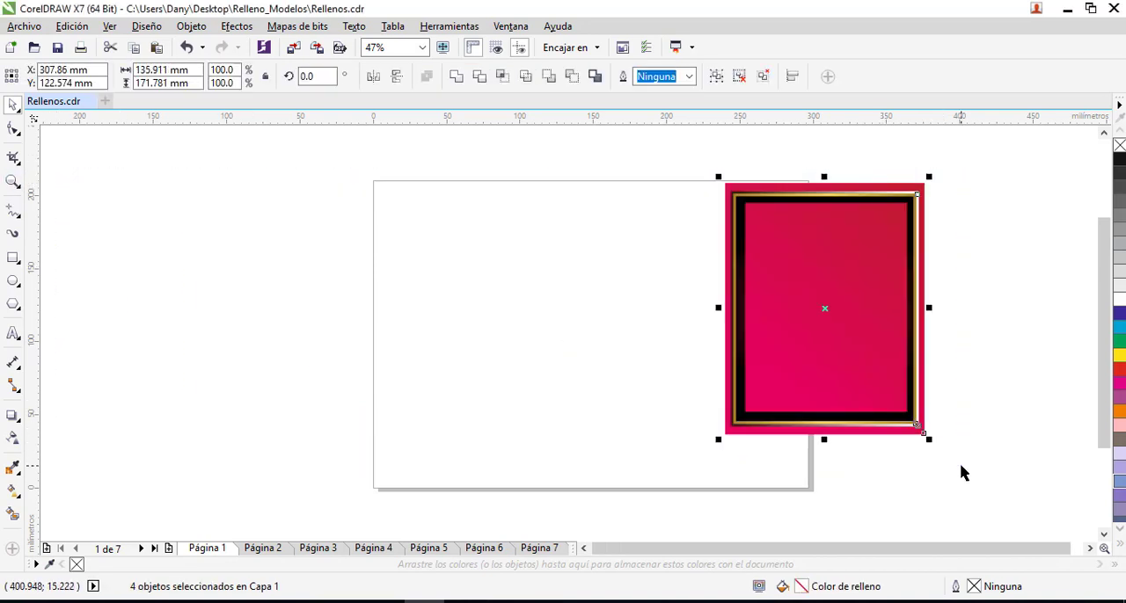
pyautogui.moveTo(827, 311); pyautogui.dragTo(610, 309)
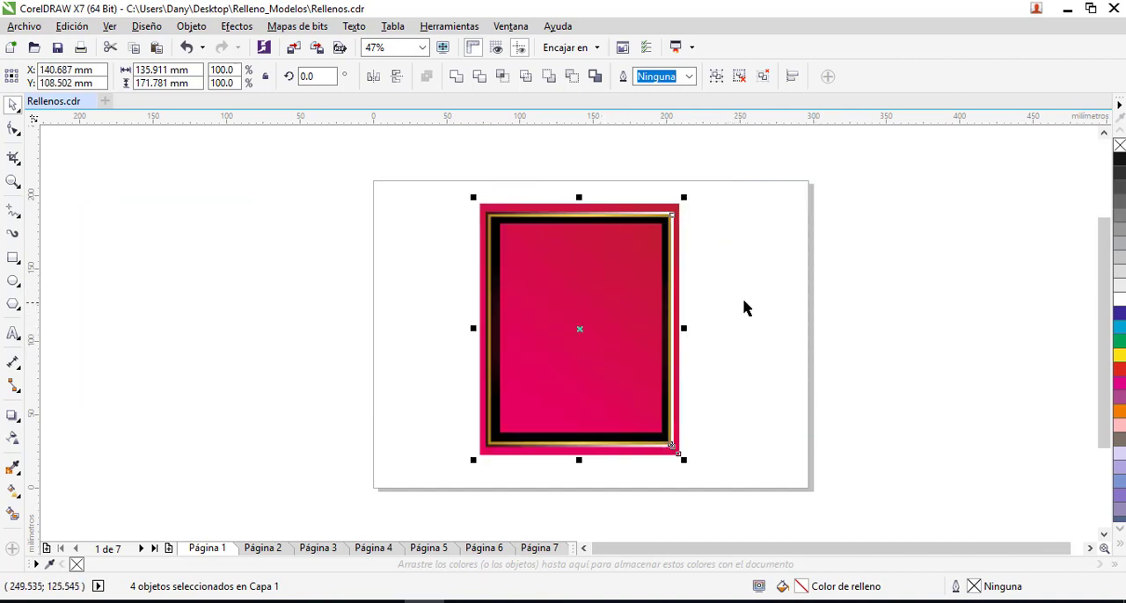
pyautogui.click(729, 325)
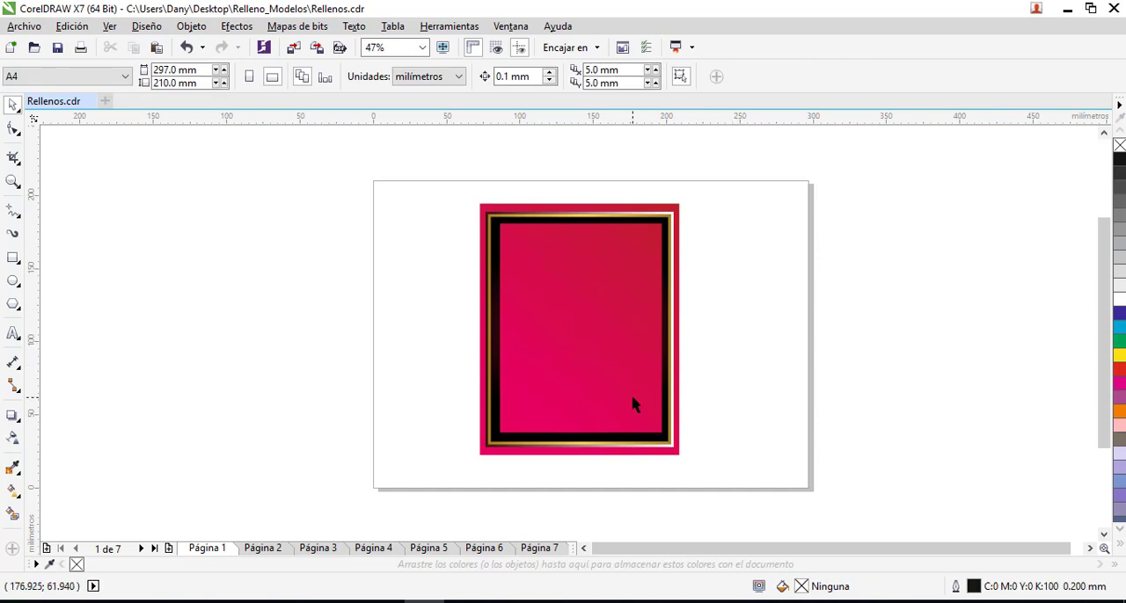
# - Go to page 2 and view the inner dark purple frame in the fountain fill editor without applying changes
pyautogui.click(264, 547)
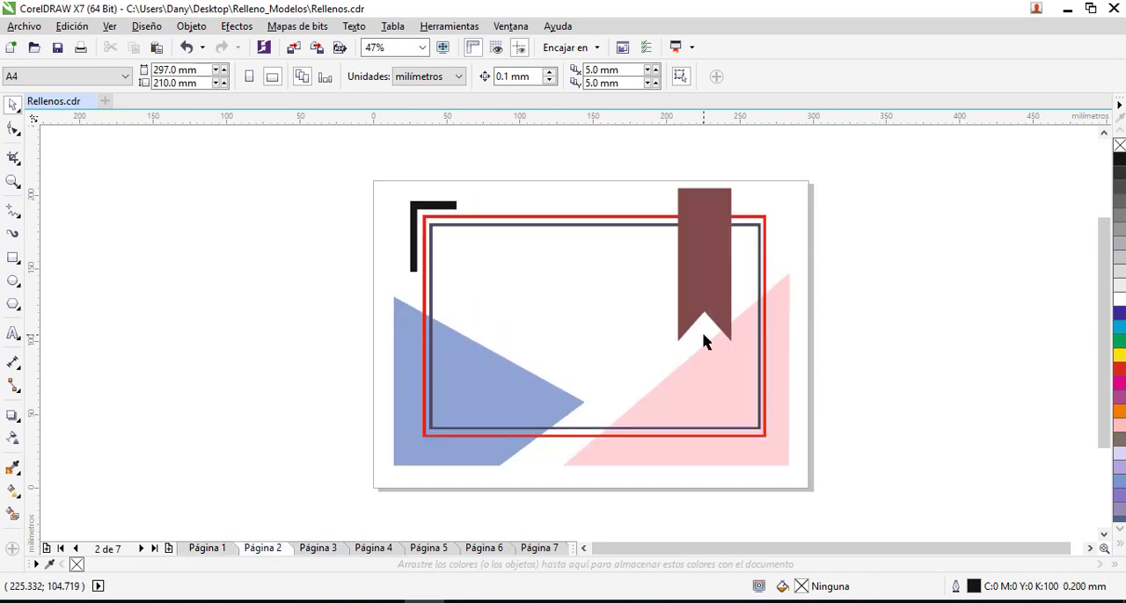
pyautogui.click(719, 263)
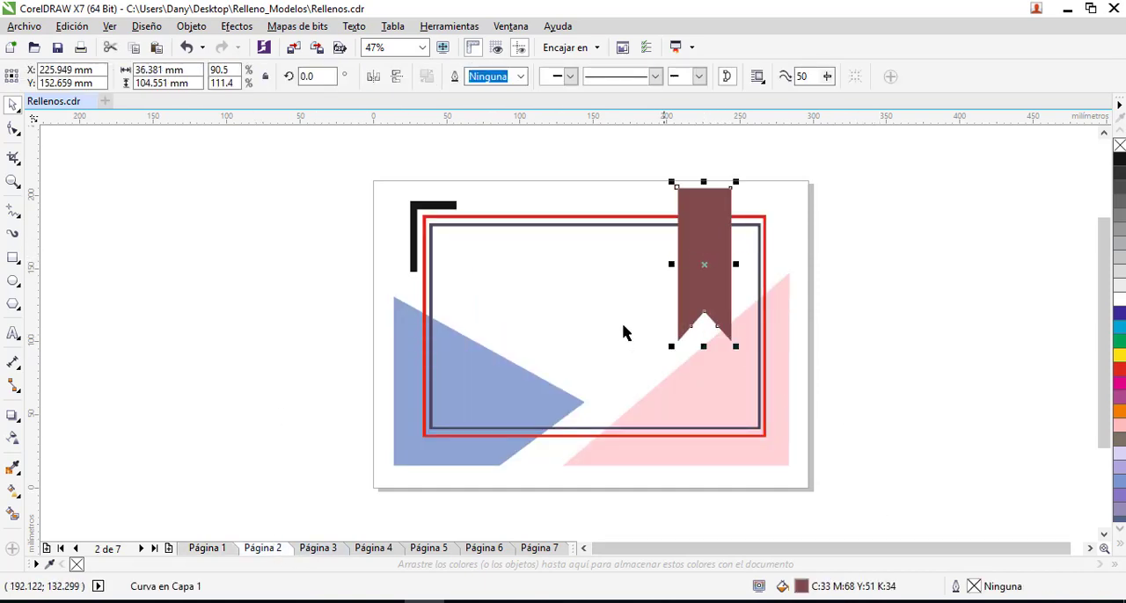
pyautogui.click(469, 229)
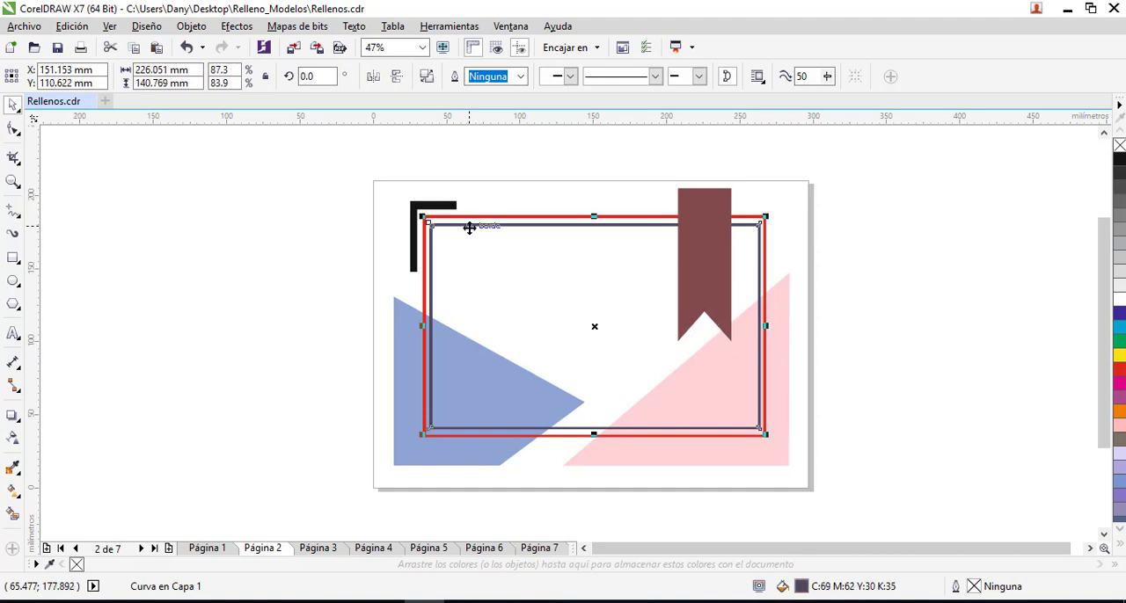
pyautogui.press('F11')
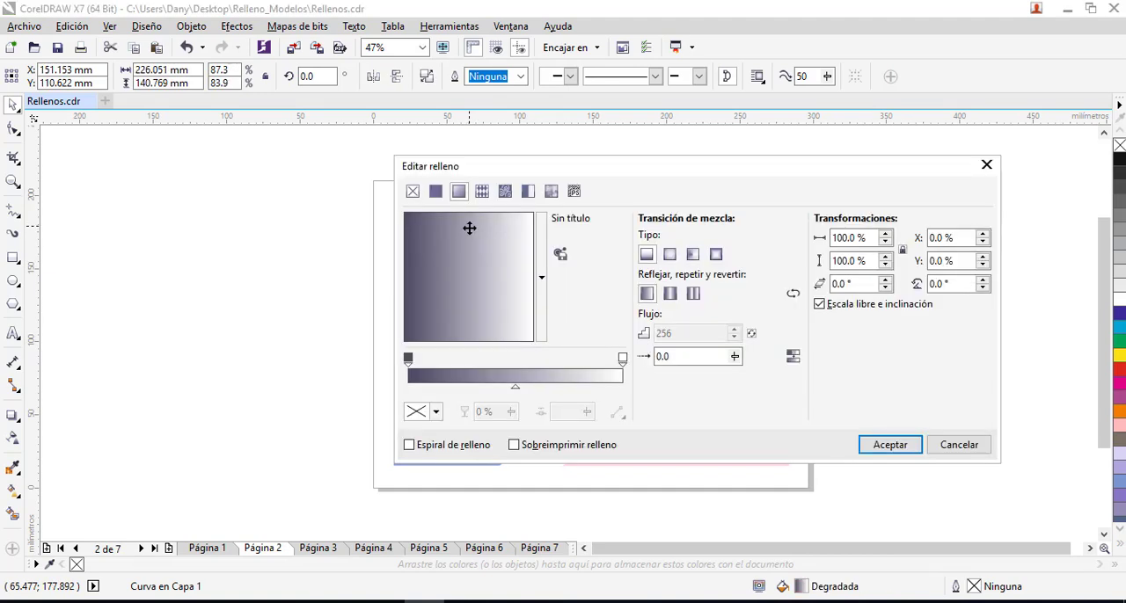
pyautogui.press('Escape')
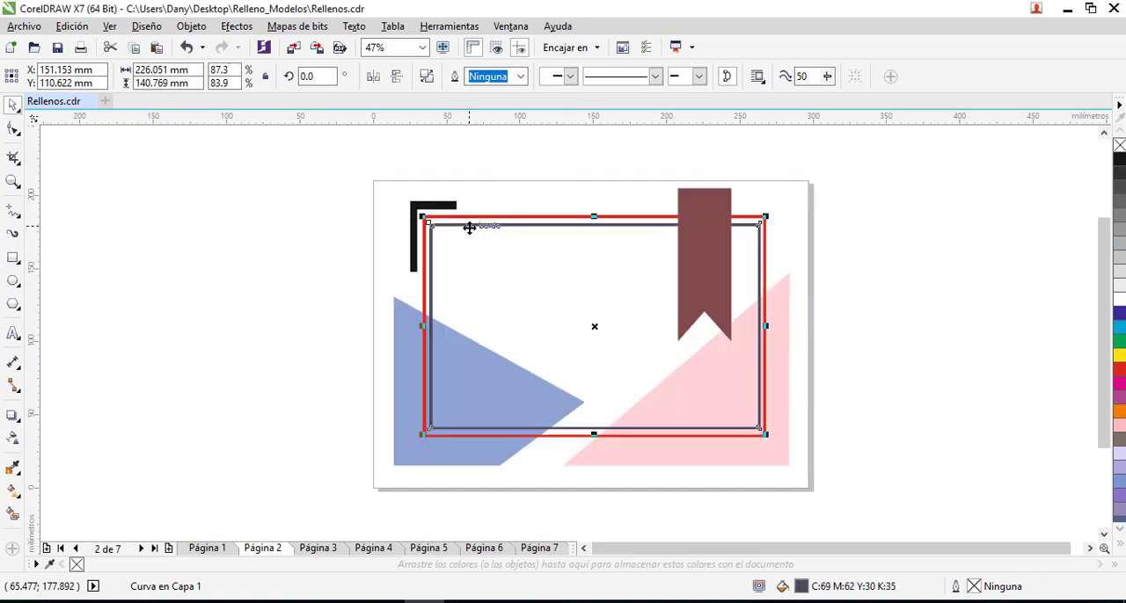
# - Give the inner dark purple frame a yellow outline 0.5 mm wide
pyautogui.press('F12')
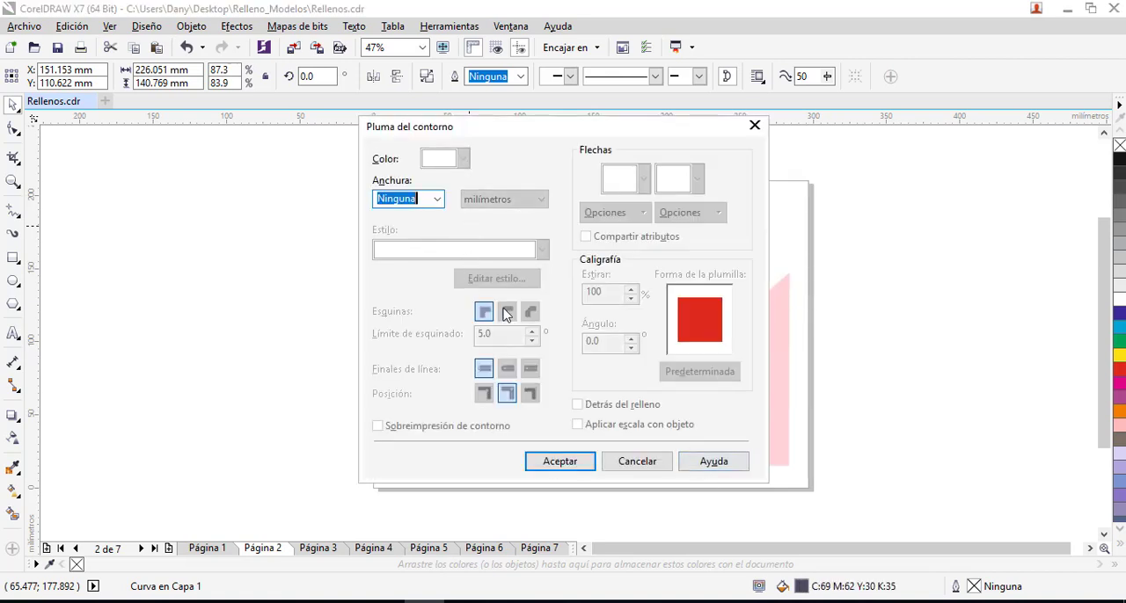
pyautogui.click(437, 198)
pyautogui.click(407, 284)
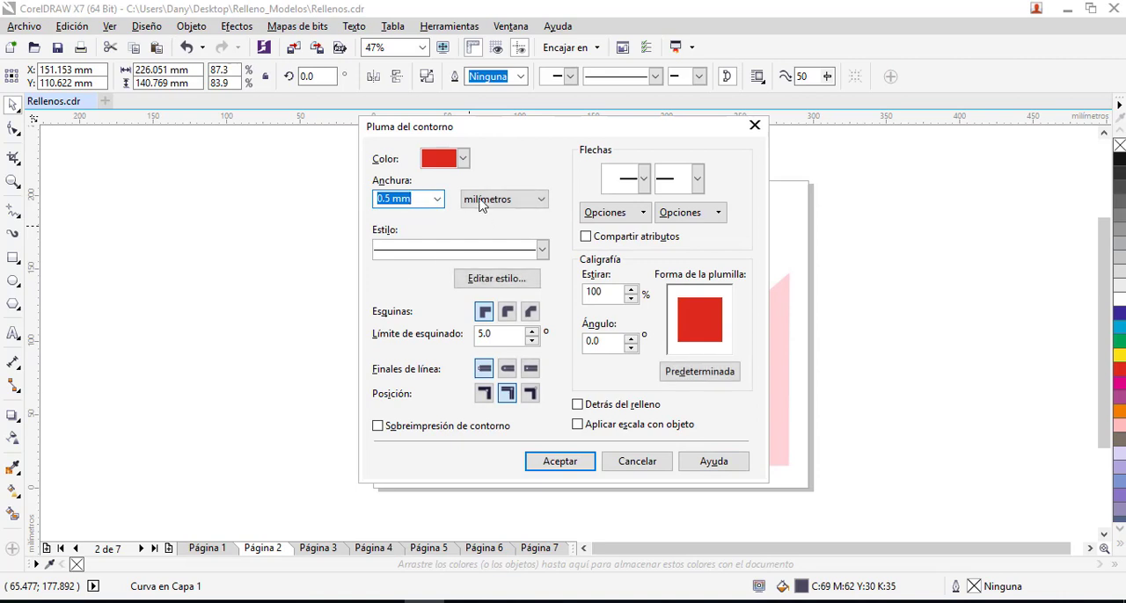
pyautogui.moveTo(495, 131); pyautogui.dragTo(646, 260)
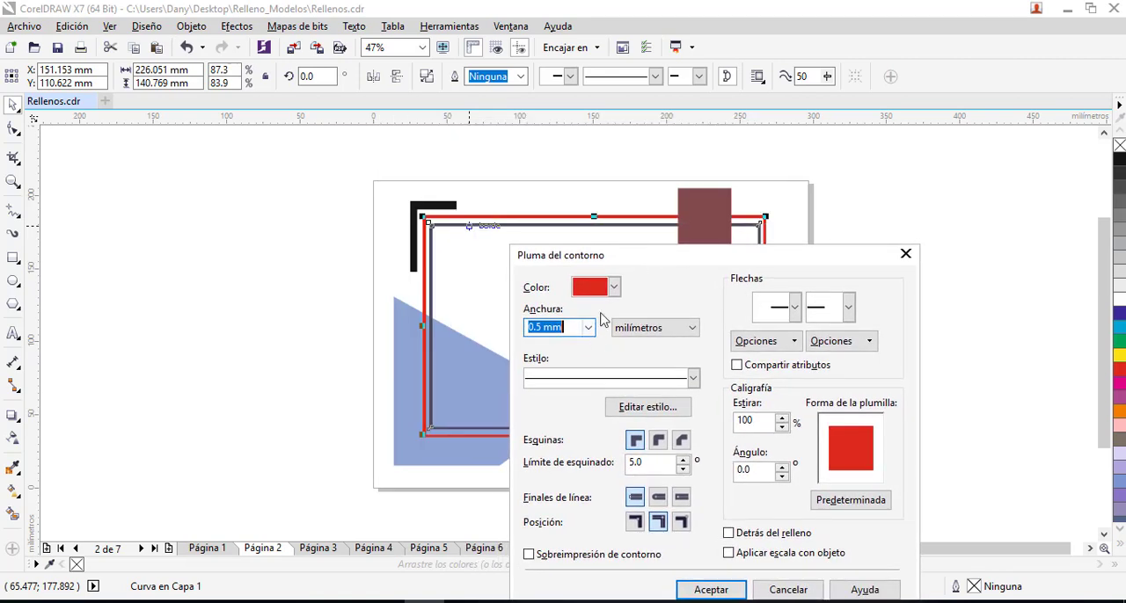
pyautogui.click(614, 287)
pyautogui.click(610, 307)
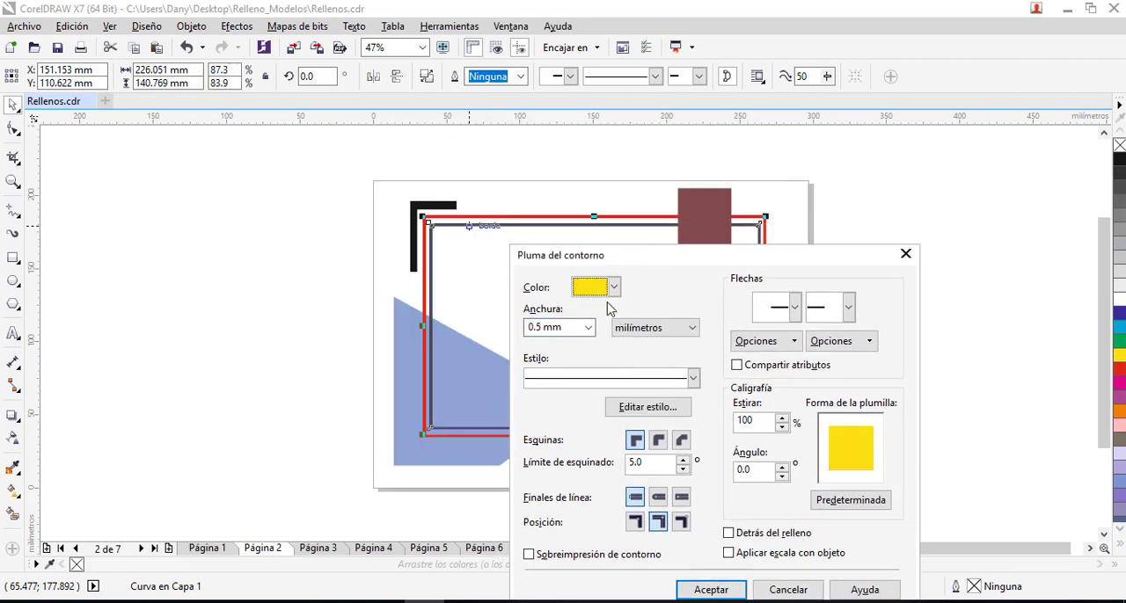
pyautogui.click(743, 588)
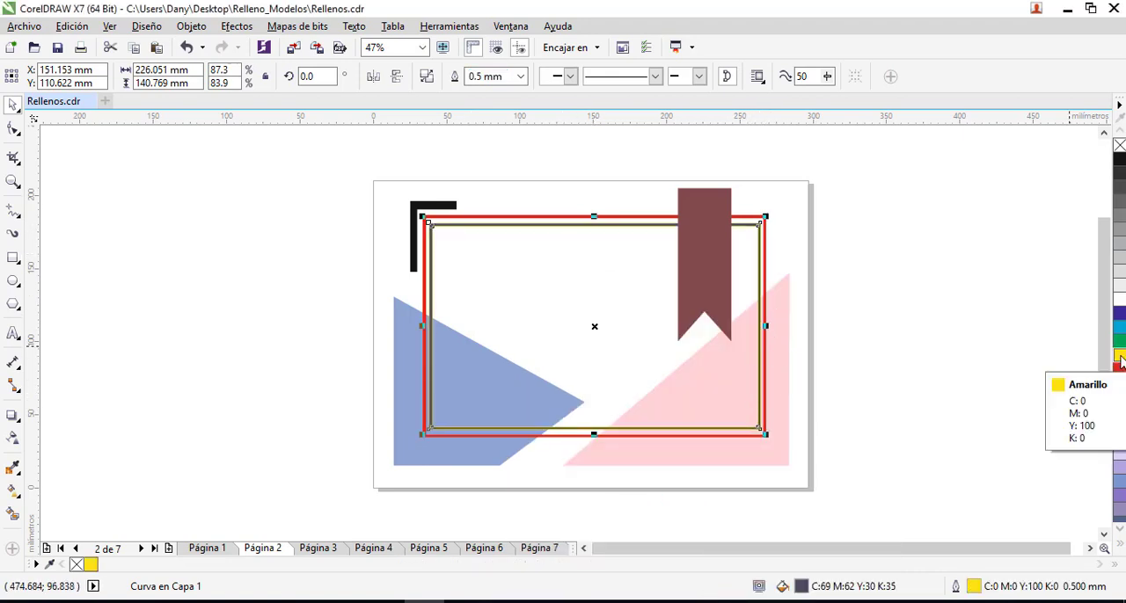
# - Give the inner frame a fountain fill and set its white end node to dark red, C16 M100 Y100 K68
pyautogui.scroll(4, 766, 244)
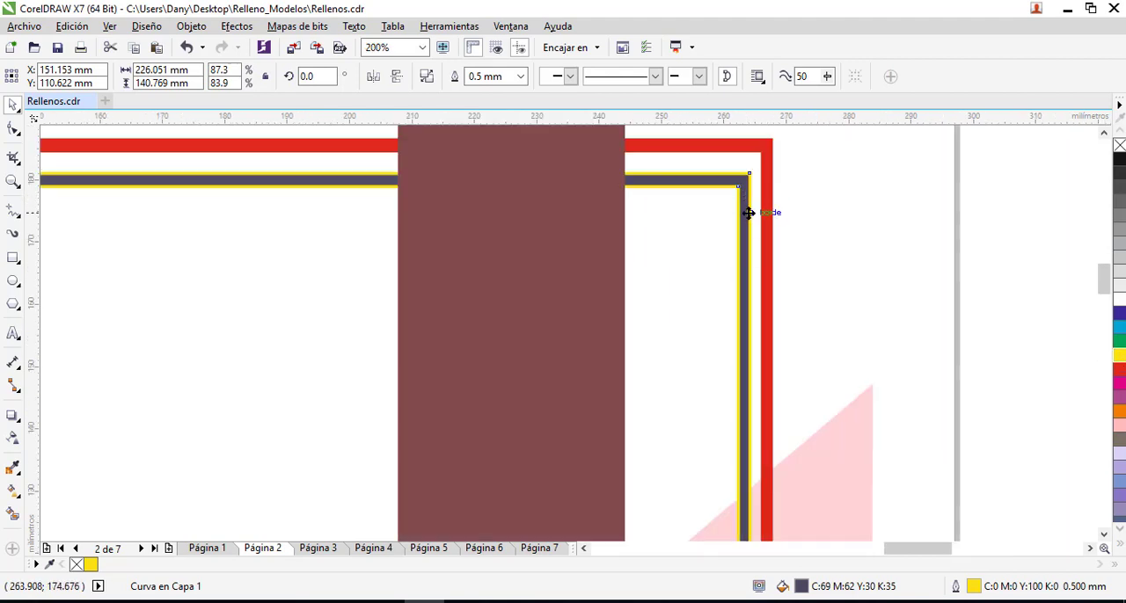
pyautogui.scroll(2, 749, 209)
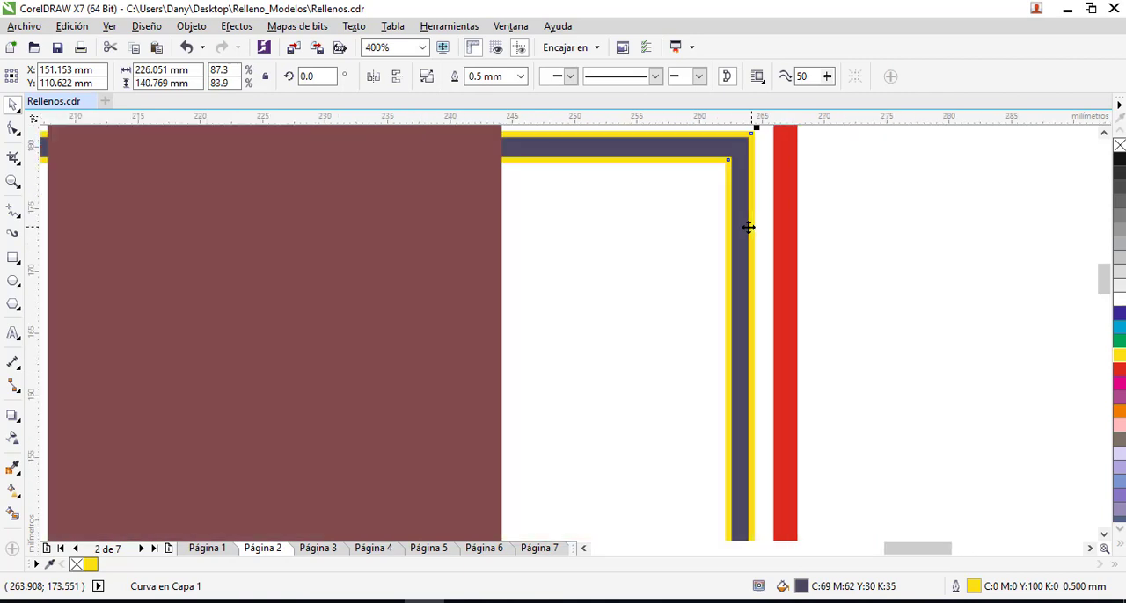
pyautogui.scroll(-2, 750, 216)
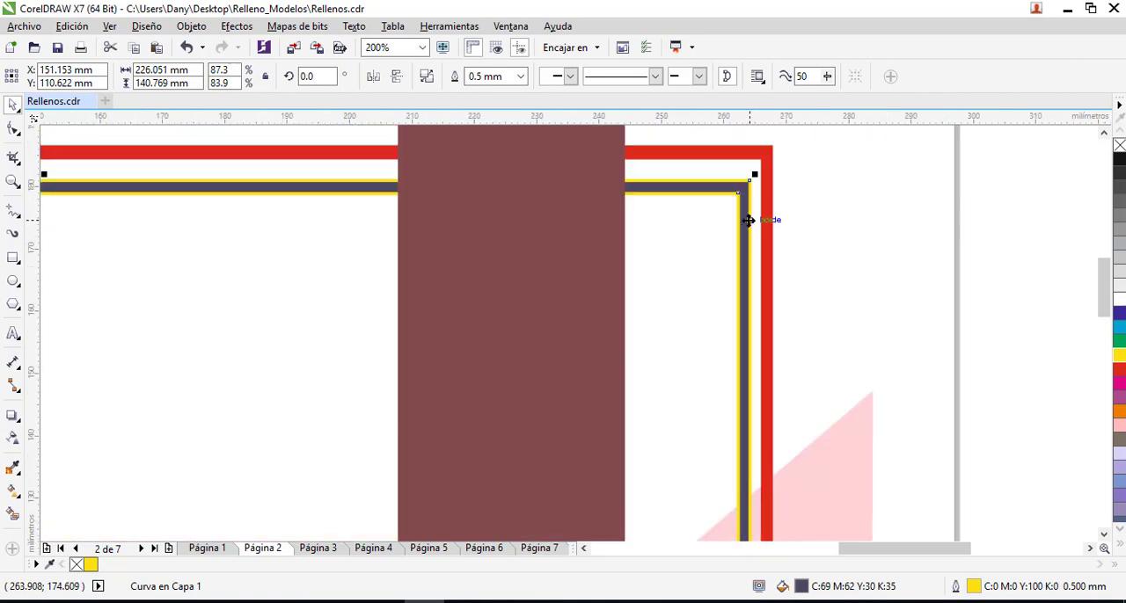
pyautogui.press('F11')
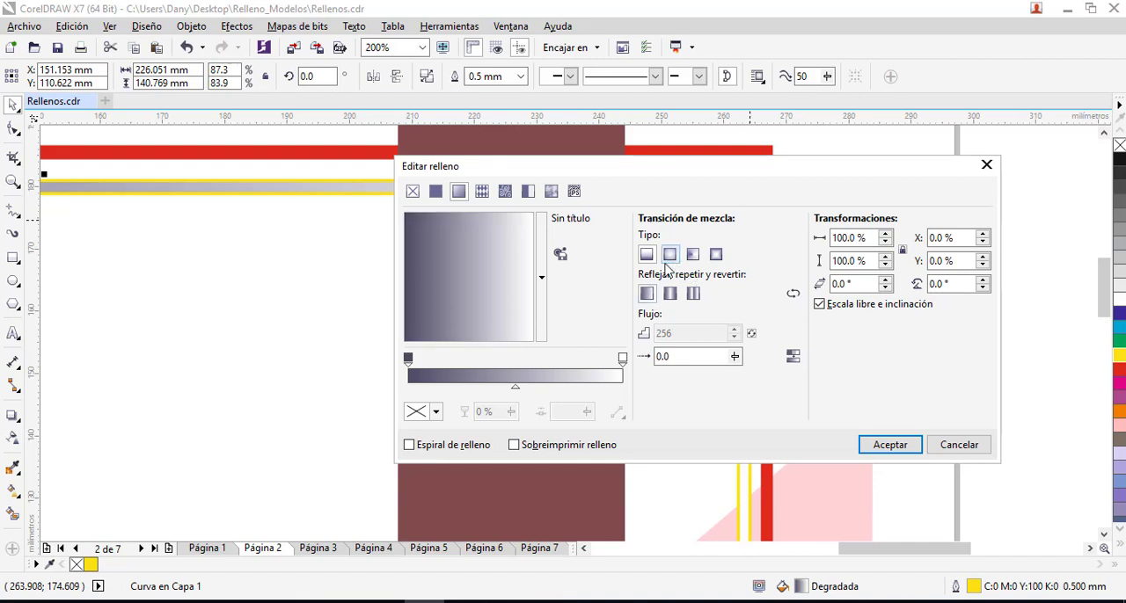
pyautogui.click(622, 360)
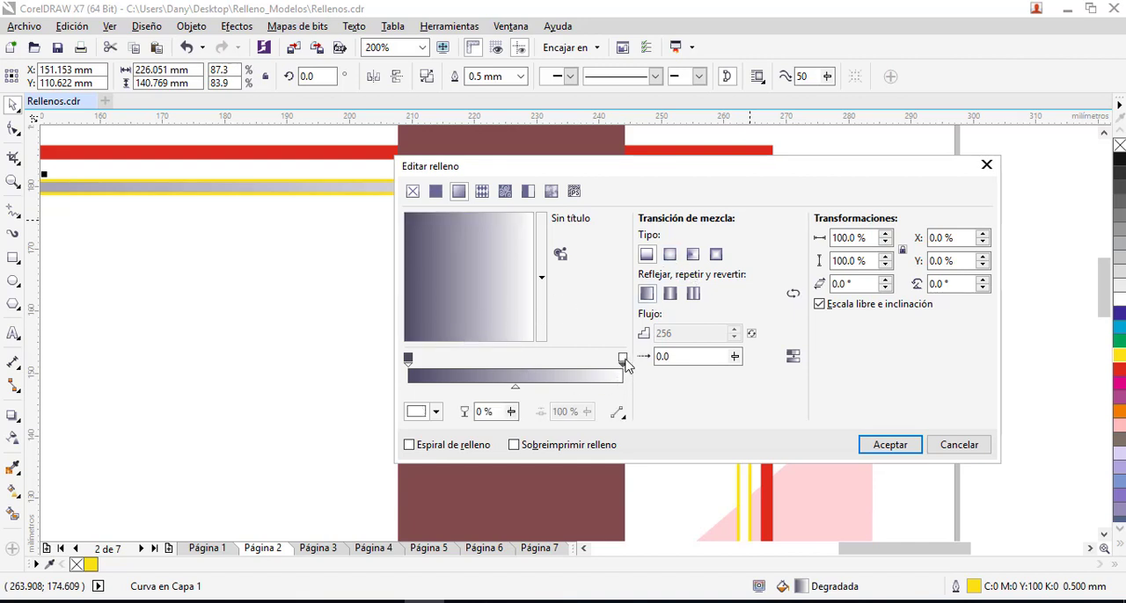
pyautogui.click(436, 412)
pyautogui.click(501, 341)
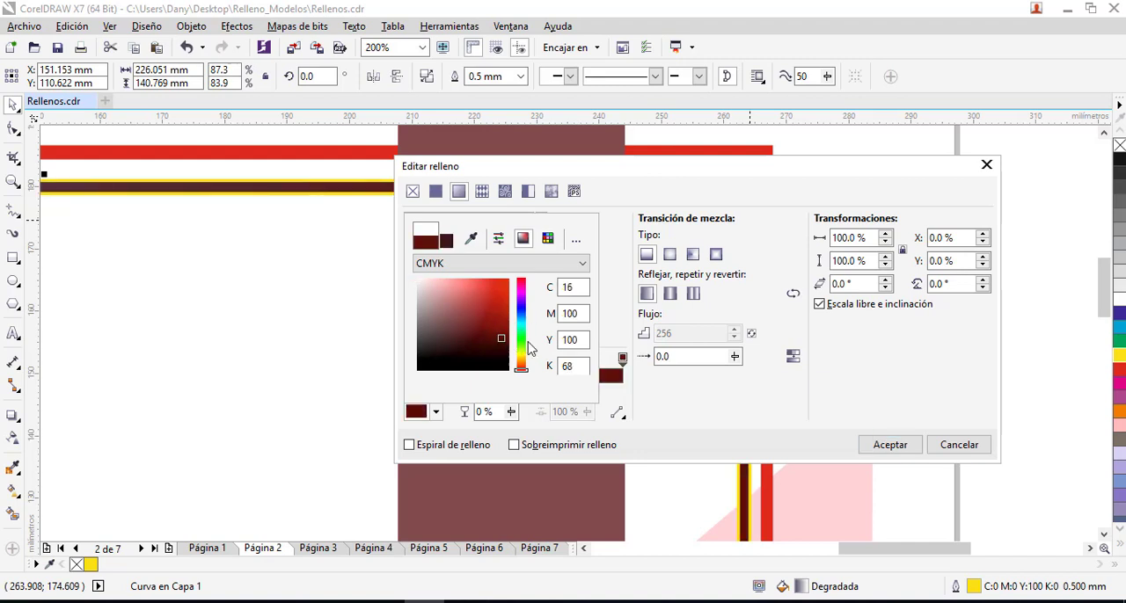
pyautogui.click(651, 406)
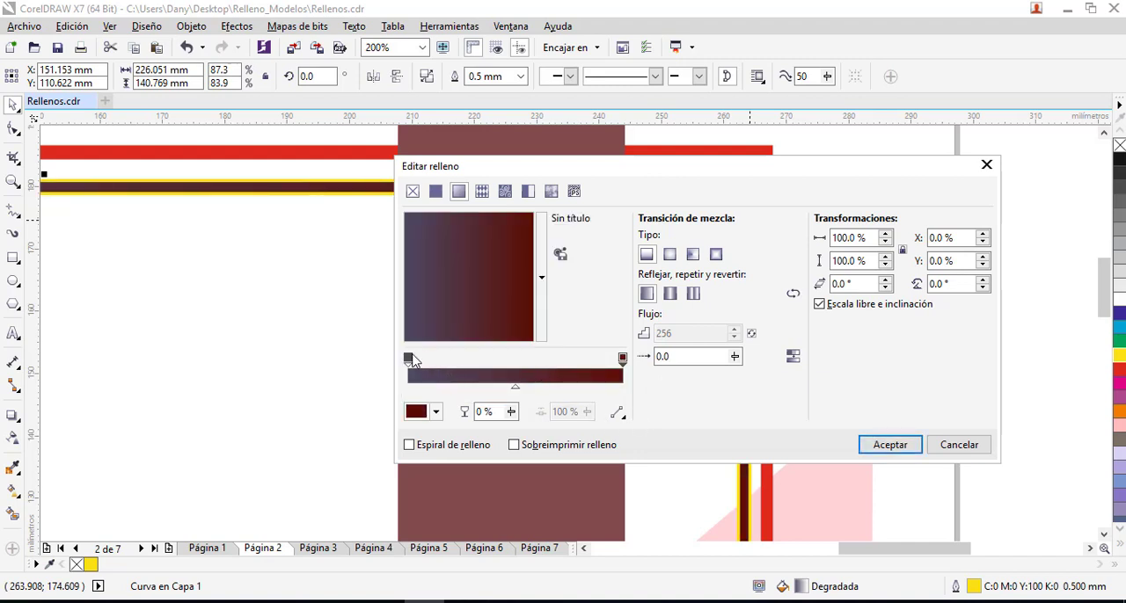
# - Sample the dark red end colour for the gradient's start node, lighten it to a brighter red and switch the fountain fill to elliptical
pyautogui.click(413, 361)
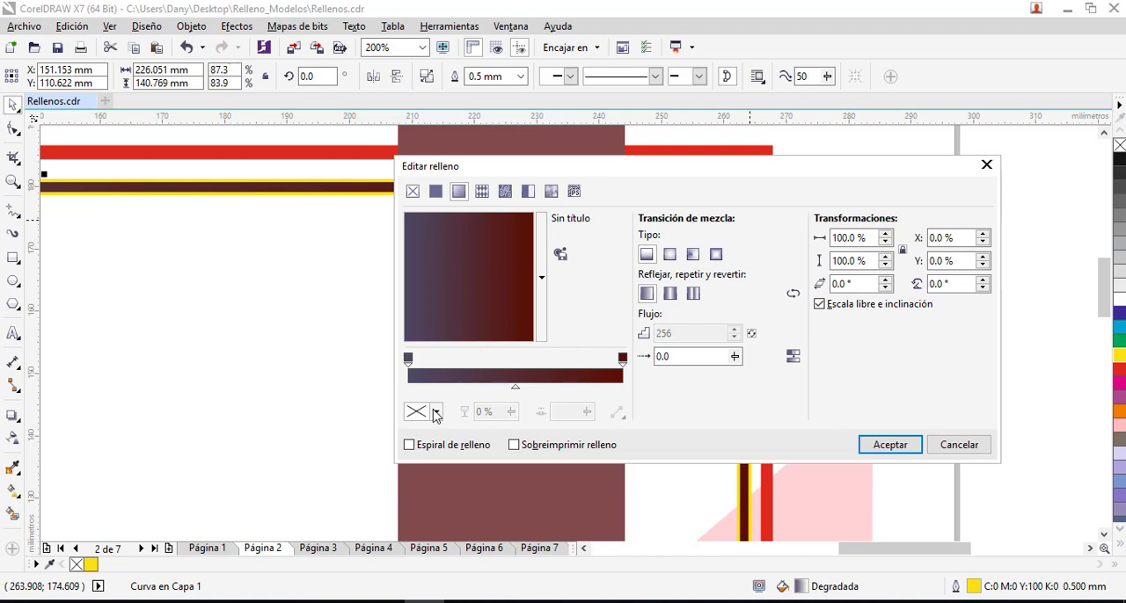
pyautogui.click(408, 361)
pyautogui.click(435, 411)
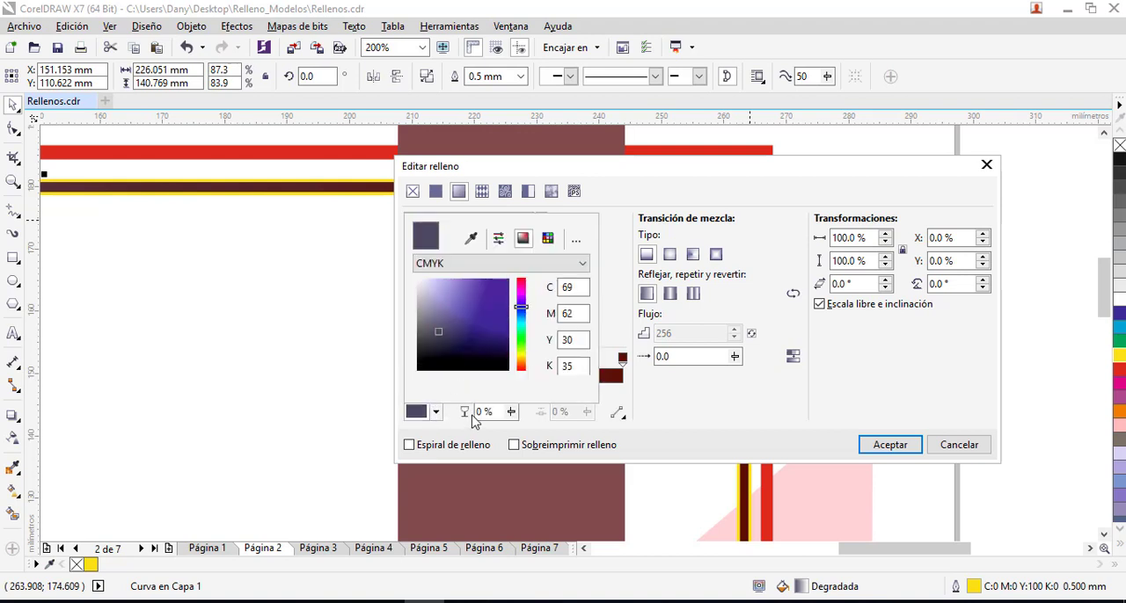
pyautogui.click(436, 413)
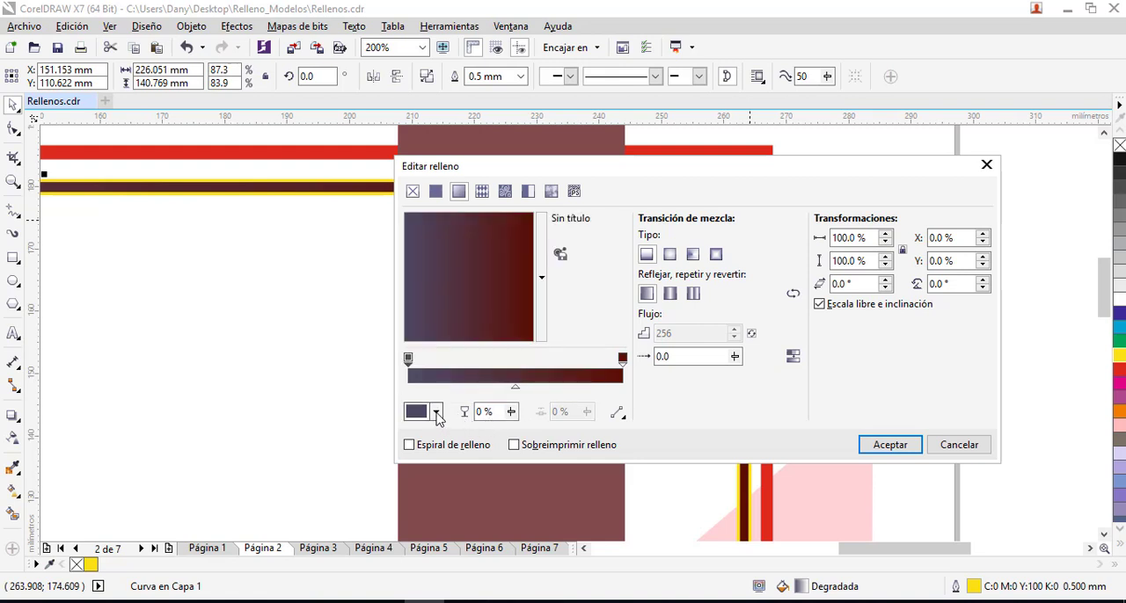
pyautogui.click(436, 413)
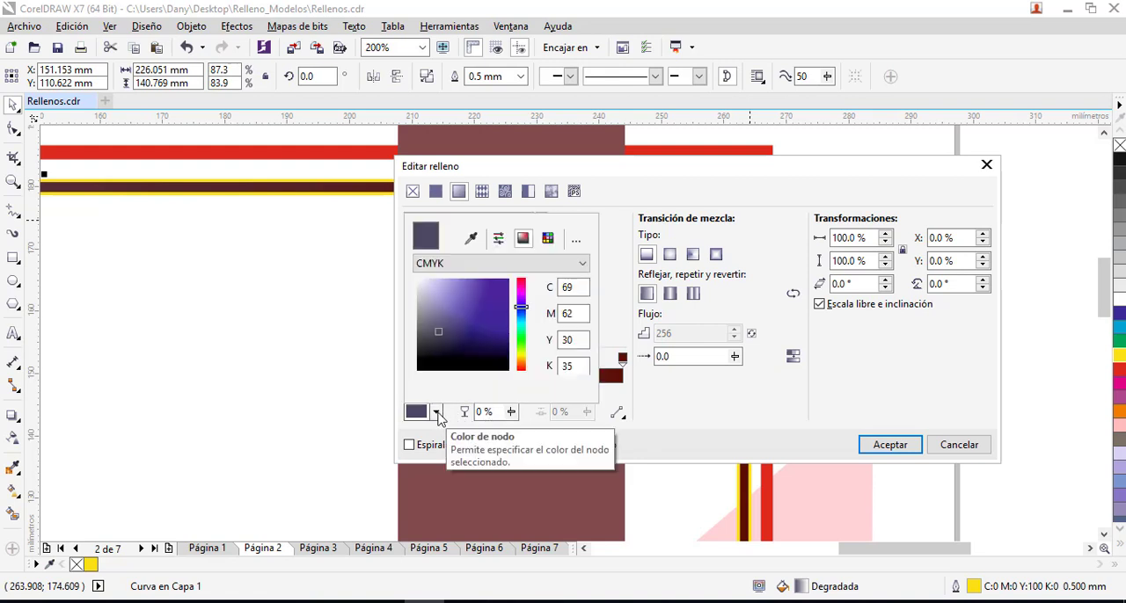
pyautogui.click(472, 240)
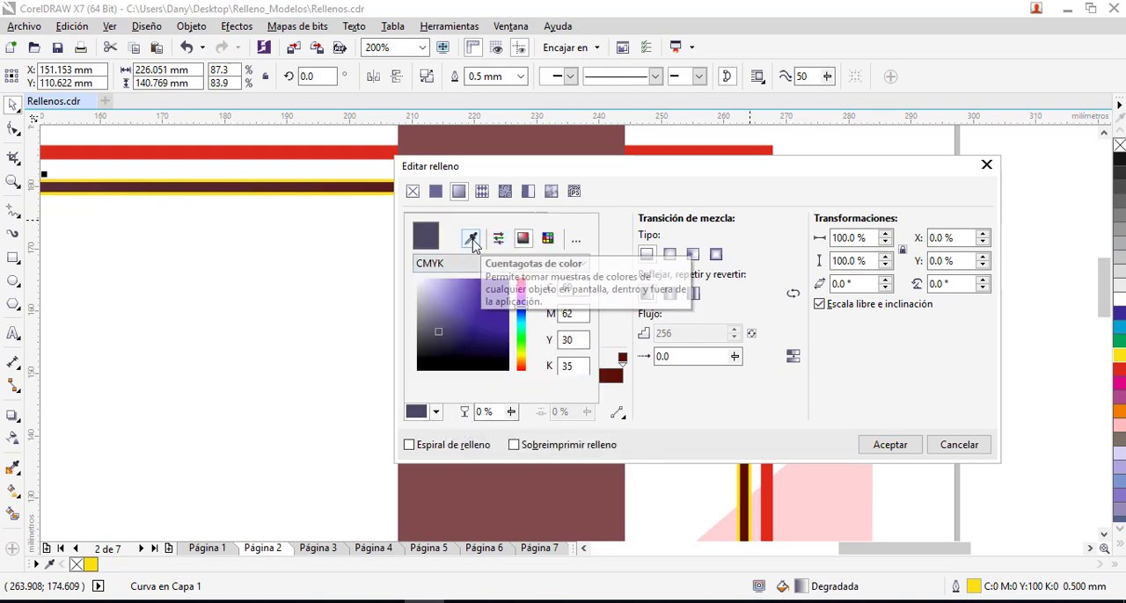
pyautogui.click(609, 378)
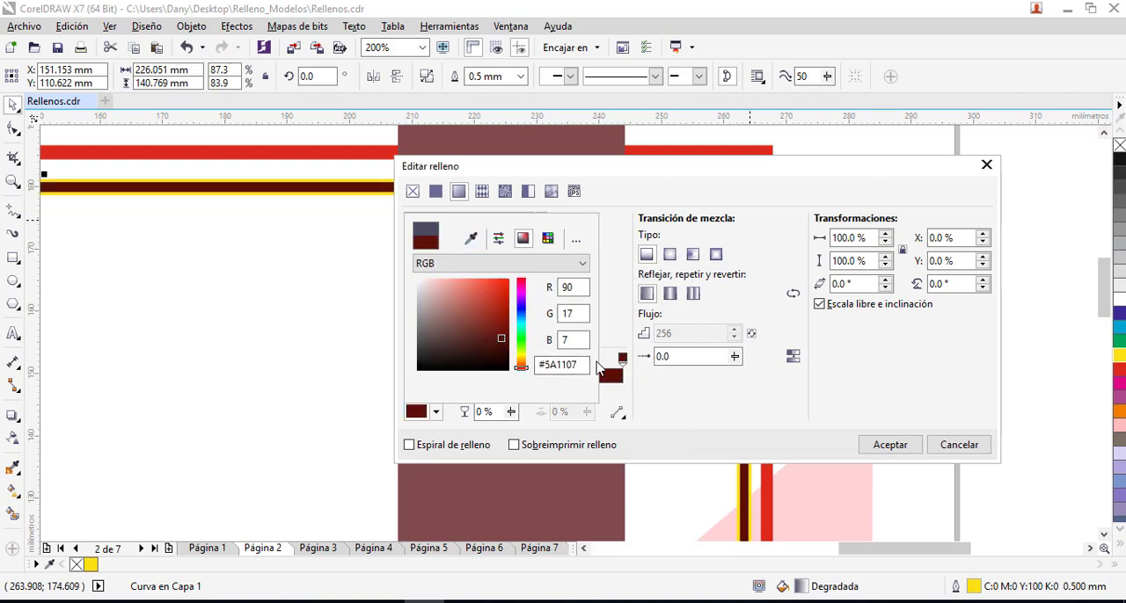
pyautogui.moveTo(503, 342); pyautogui.dragTo(493, 319)
pyautogui.click(886, 451)
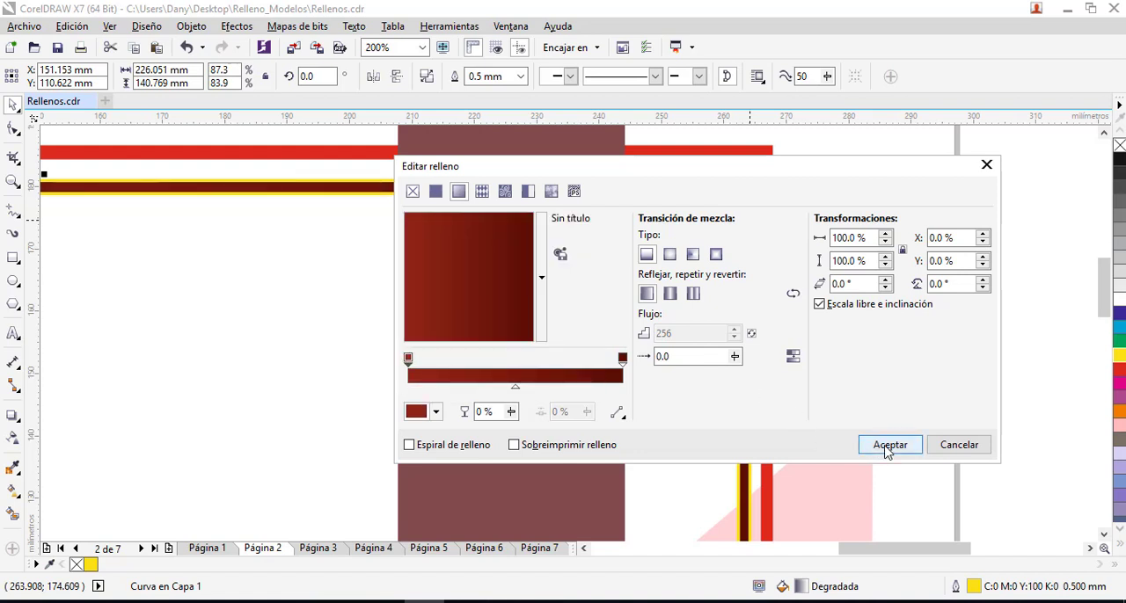
pyautogui.click(670, 254)
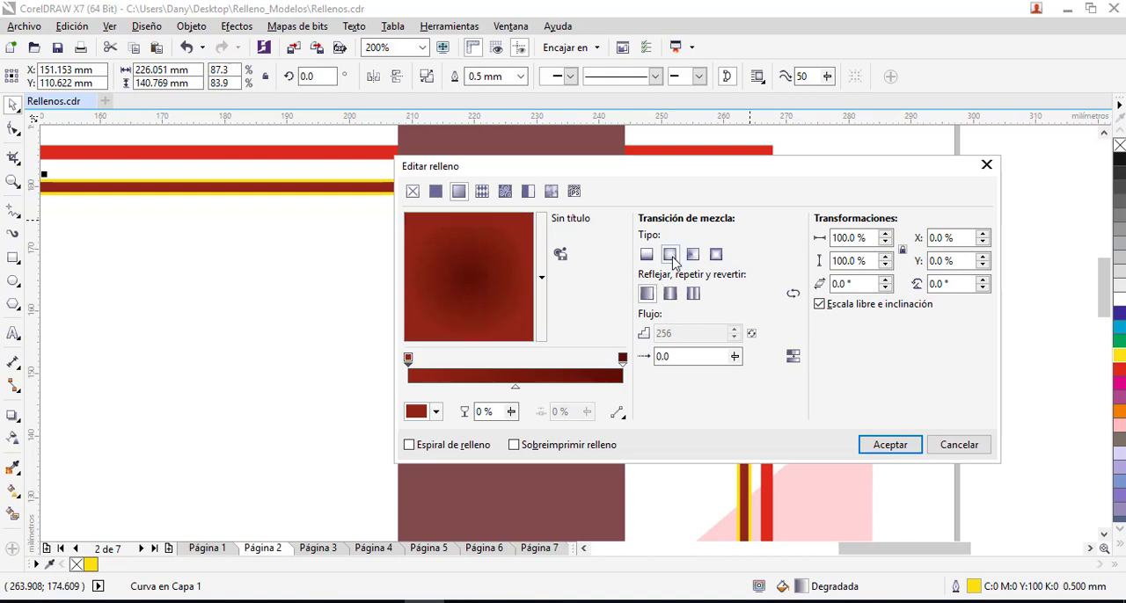
# - Apply the elliptical bright-to-dark red gradient to the inner frame
pyautogui.click(890, 446)
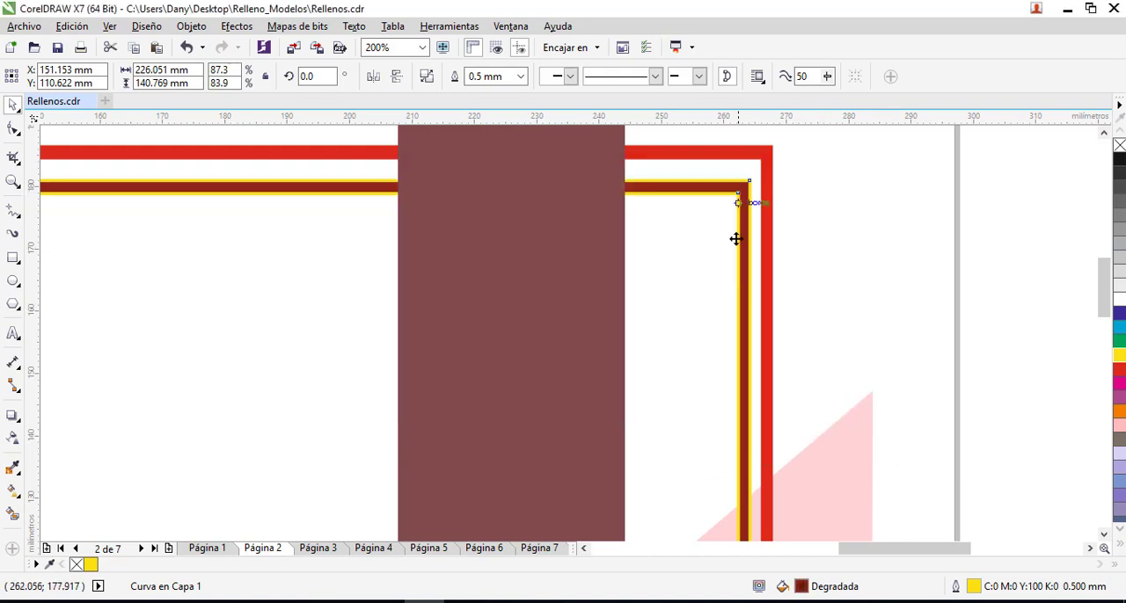
pyautogui.scroll(-1, 656, 392)
pyautogui.scroll(-1, 642, 413)
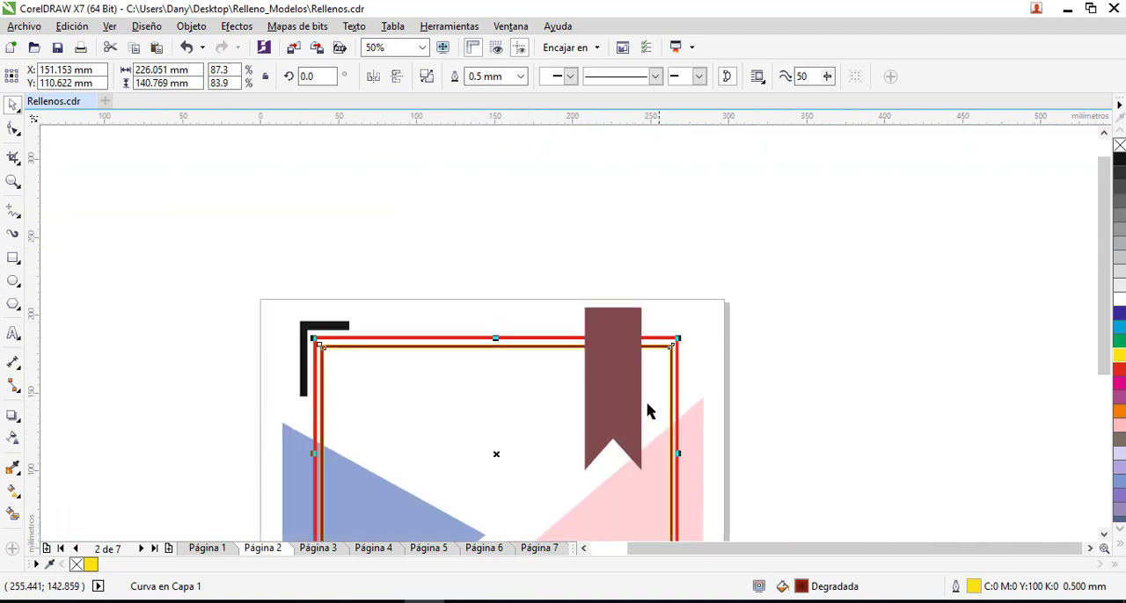
# - Give the maroon ribbon a fountain fill and set its white end node to yellow, C9 M0 Y95 K0
pyautogui.click(620, 398)
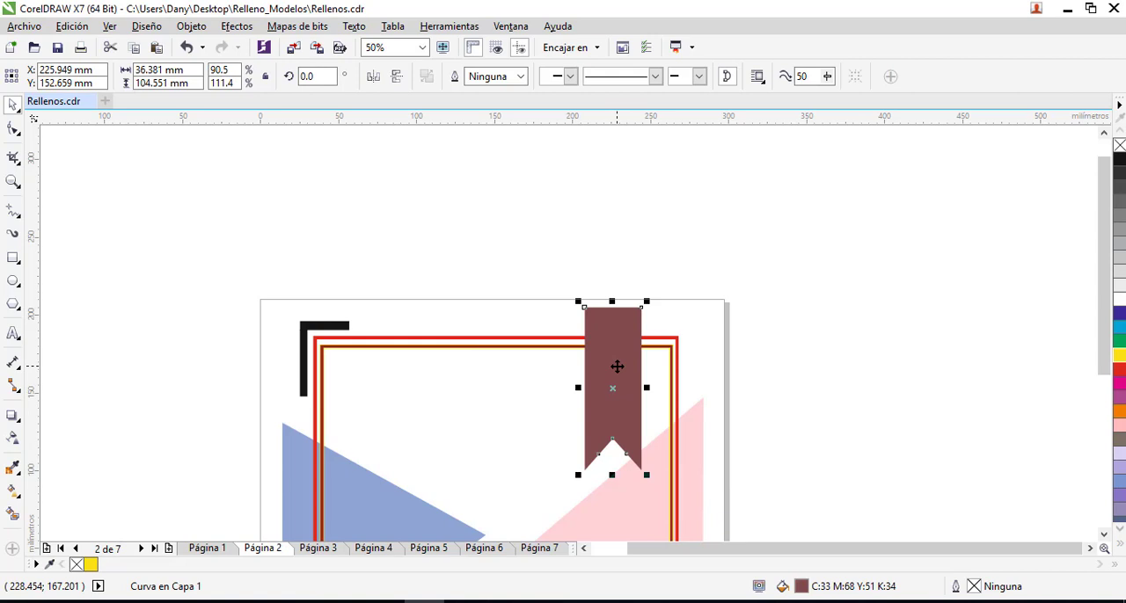
pyautogui.press('F11')
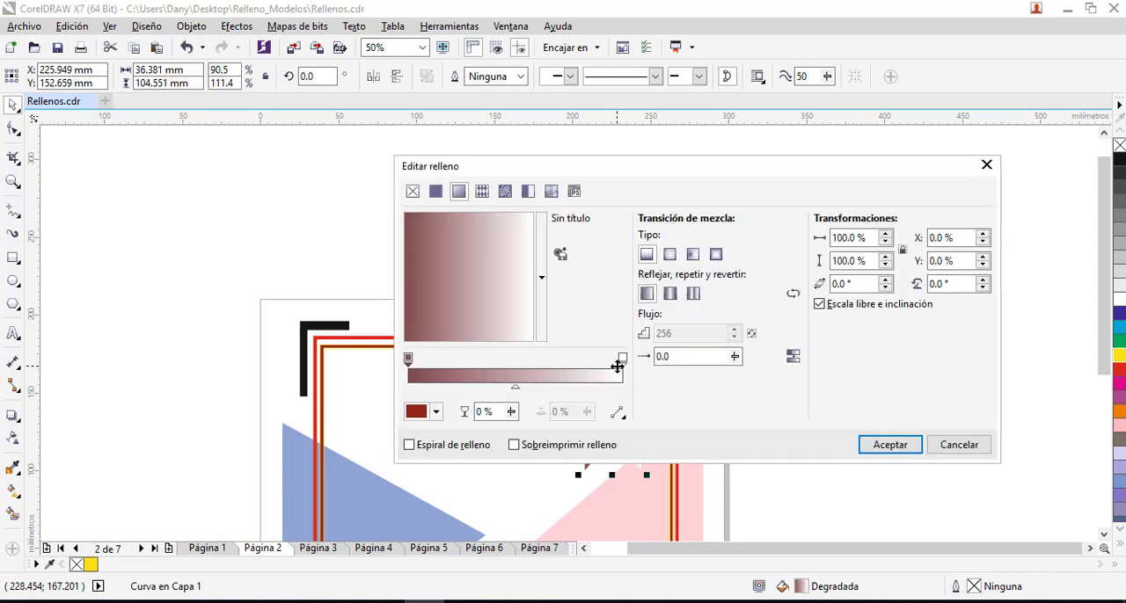
pyautogui.click(622, 359)
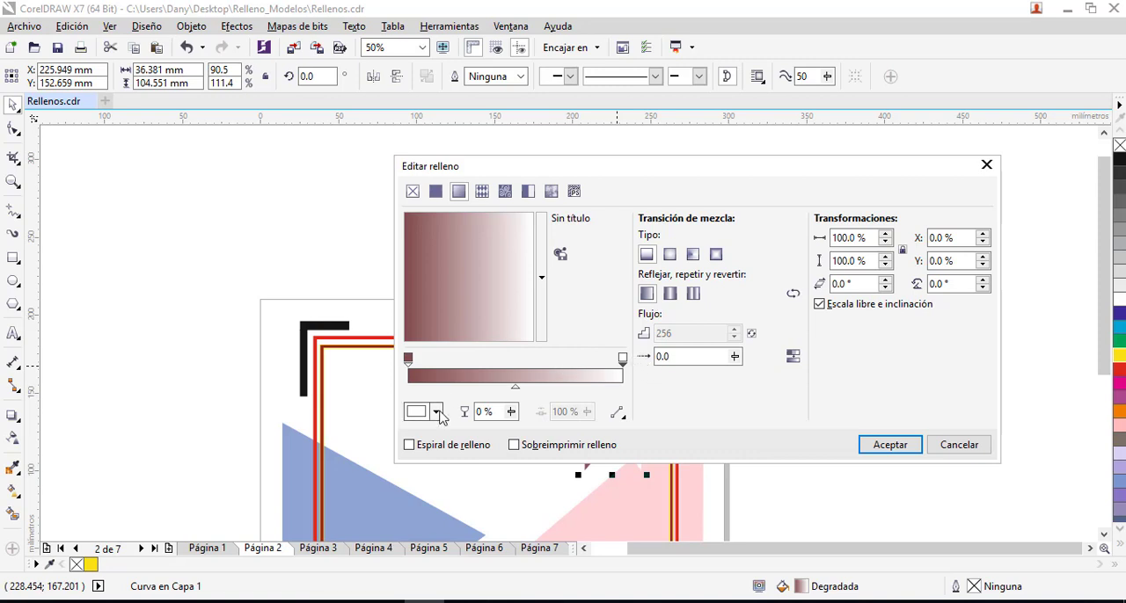
pyautogui.click(434, 412)
pyautogui.click(522, 353)
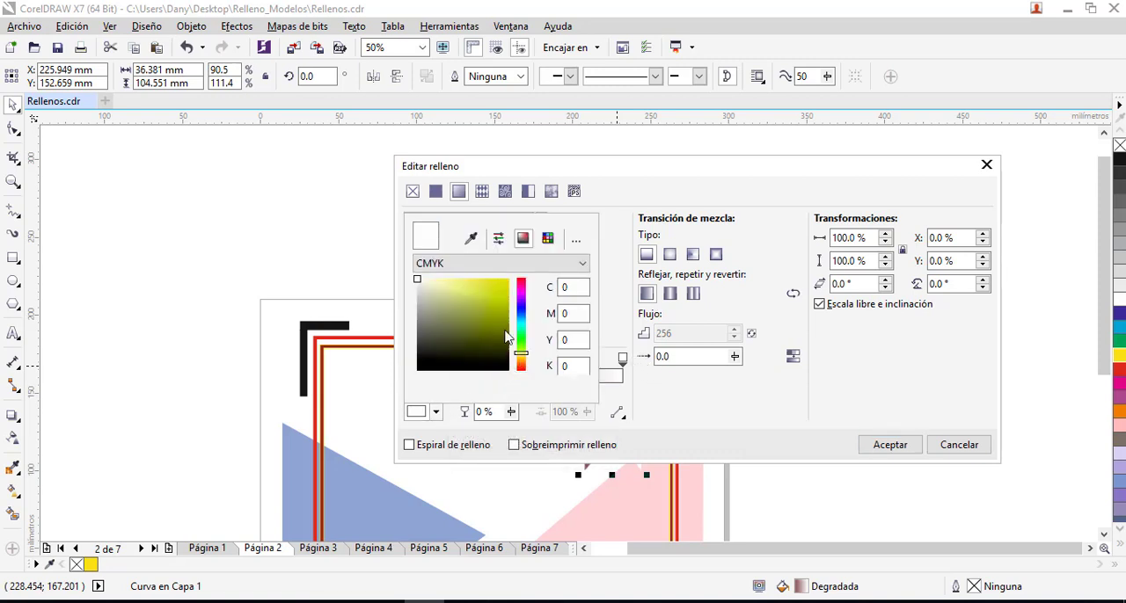
pyautogui.moveTo(503, 301)
pyautogui.mouseDown()
pyautogui.moveTo(501, 287)
pyautogui.moveTo(487, 315)
pyautogui.moveTo(500, 284)
pyautogui.mouseUp()
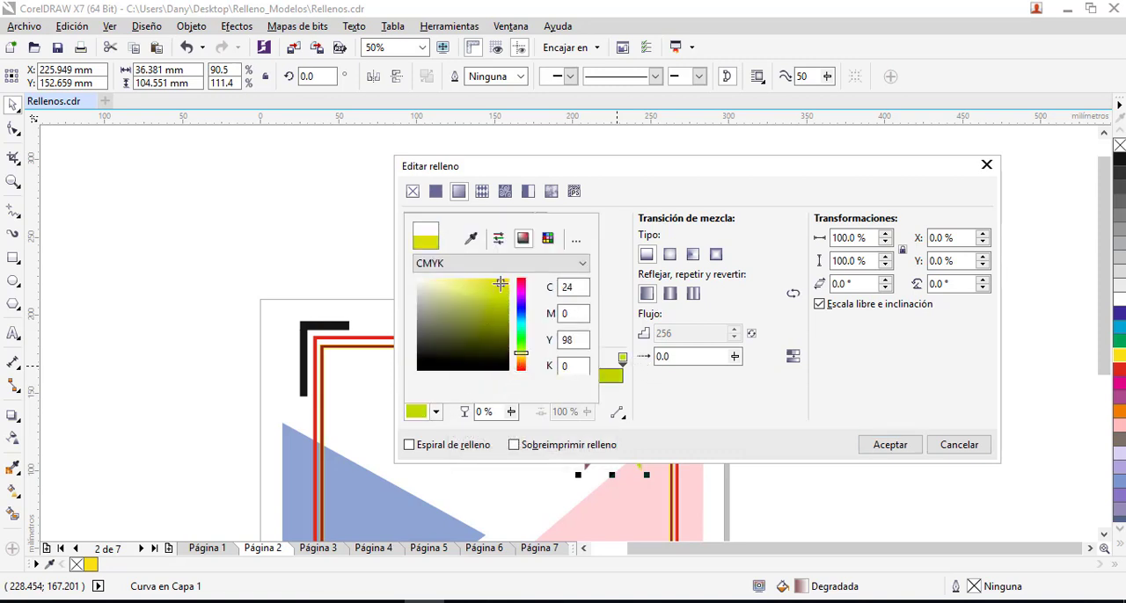
pyautogui.click(547, 238)
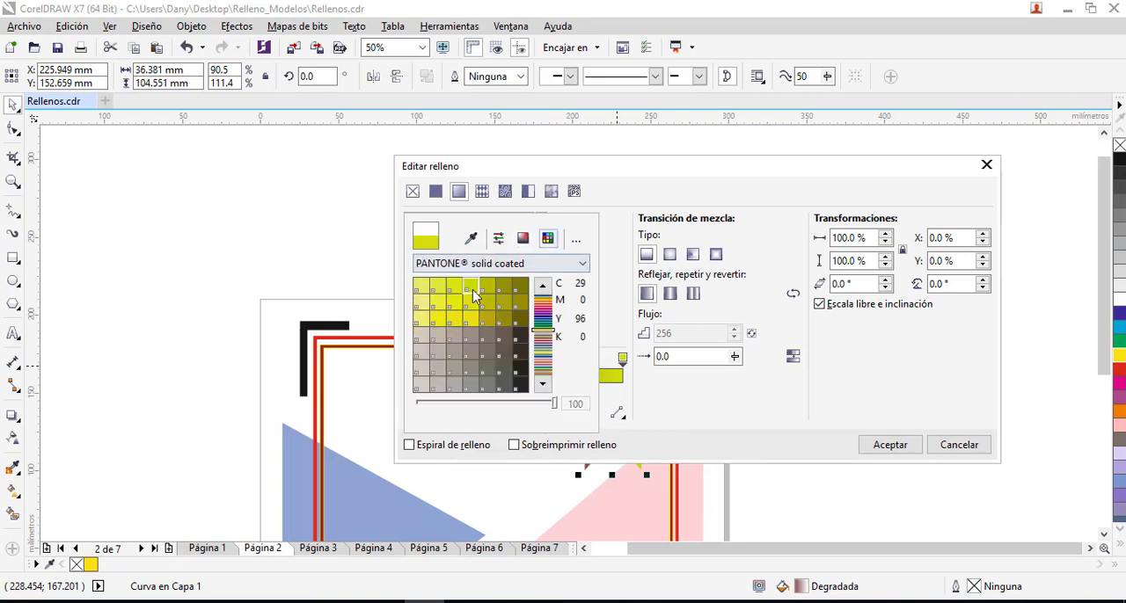
pyautogui.click(454, 302)
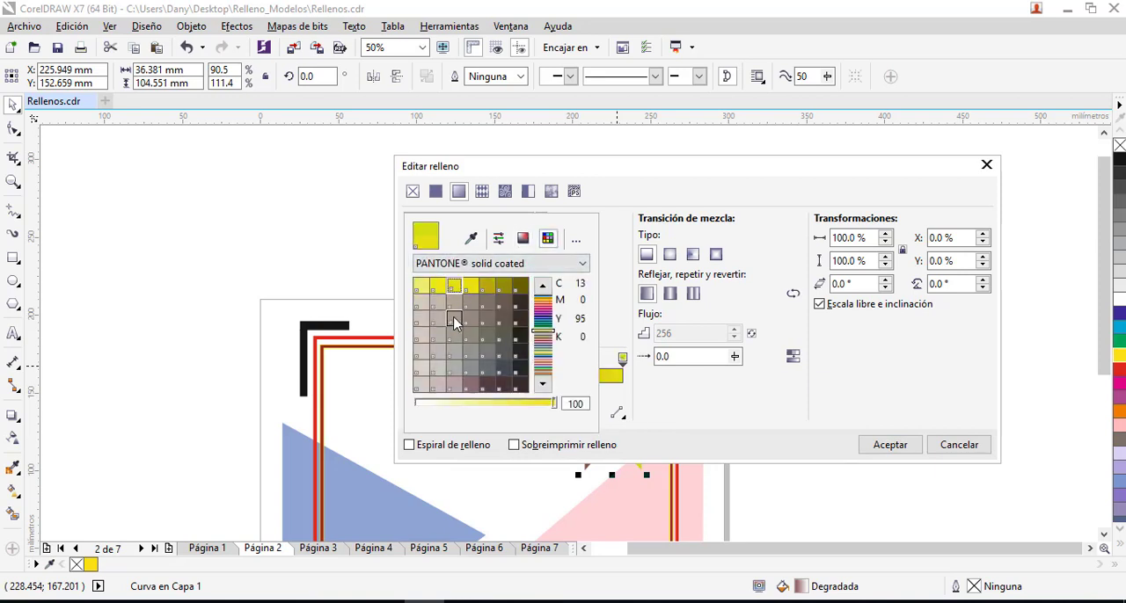
pyautogui.click(523, 239)
pyautogui.click(498, 238)
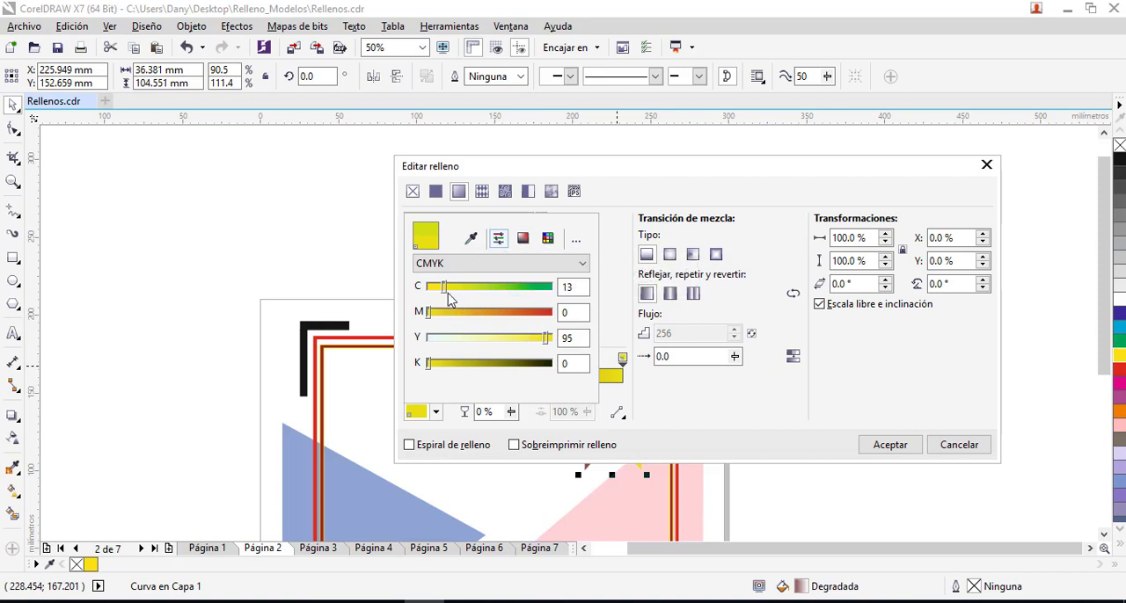
pyautogui.moveTo(443, 294); pyautogui.dragTo(439, 289)
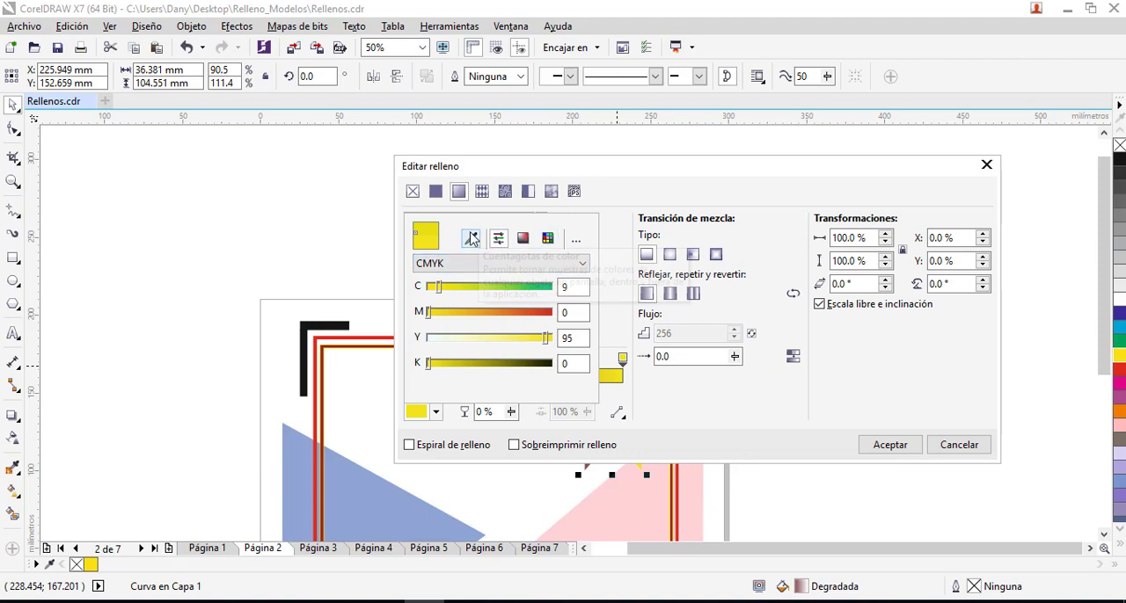
pyautogui.click(657, 396)
# - Sample the yellow end colour for the ribbon gradient's start node and darken it to gold, with green at 183
pyautogui.click(410, 360)
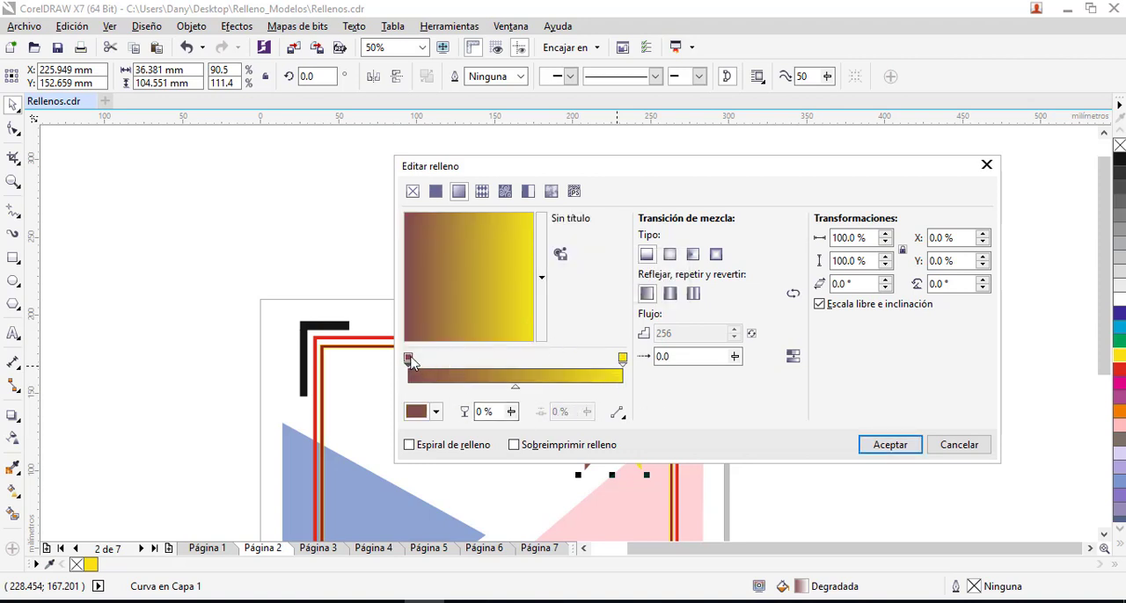
pyautogui.click(436, 411)
pyautogui.click(472, 239)
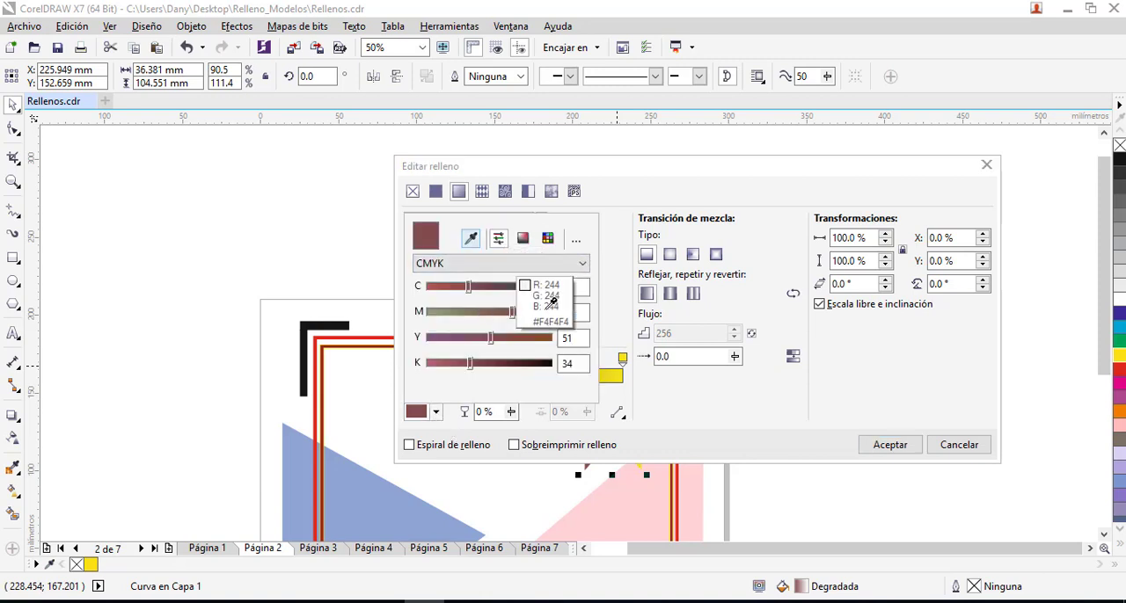
pyautogui.click(613, 377)
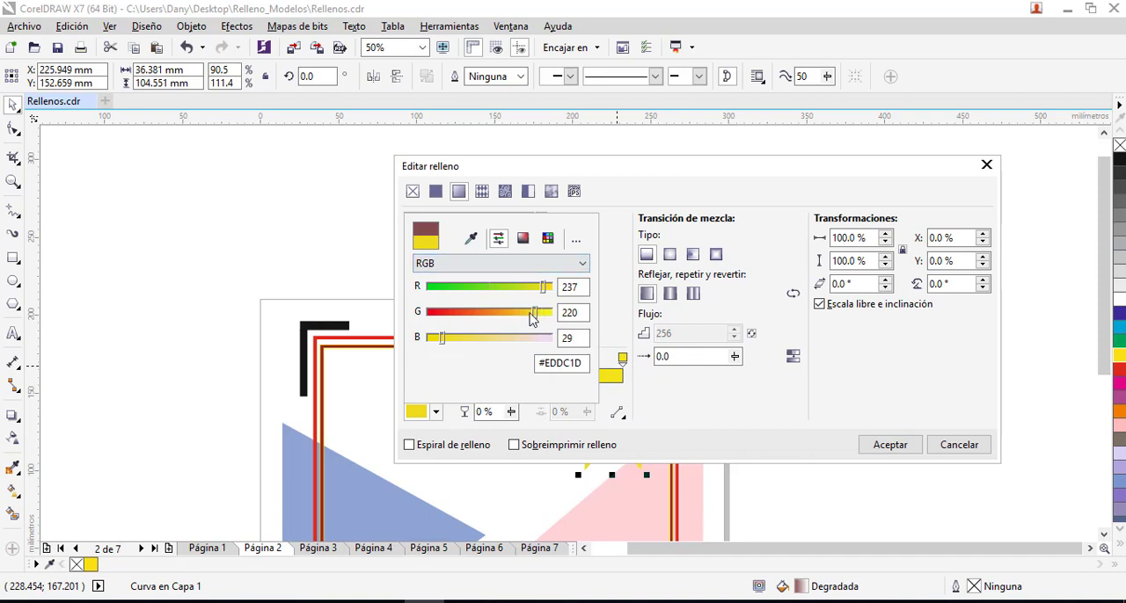
pyautogui.moveTo(536, 318); pyautogui.dragTo(517, 320)
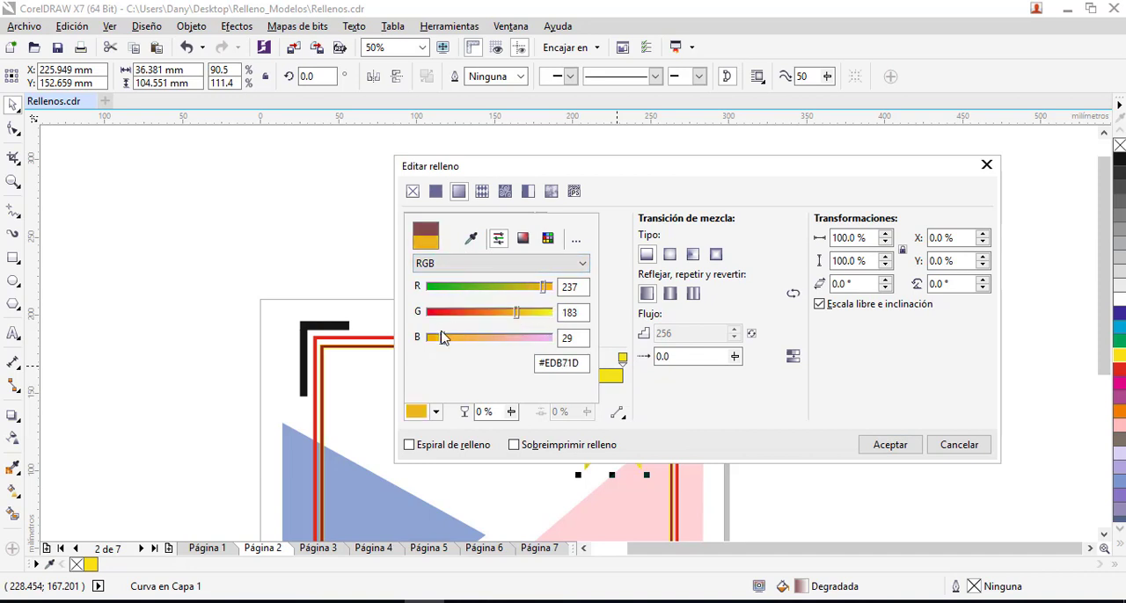
pyautogui.moveTo(442, 337); pyautogui.dragTo(454, 344)
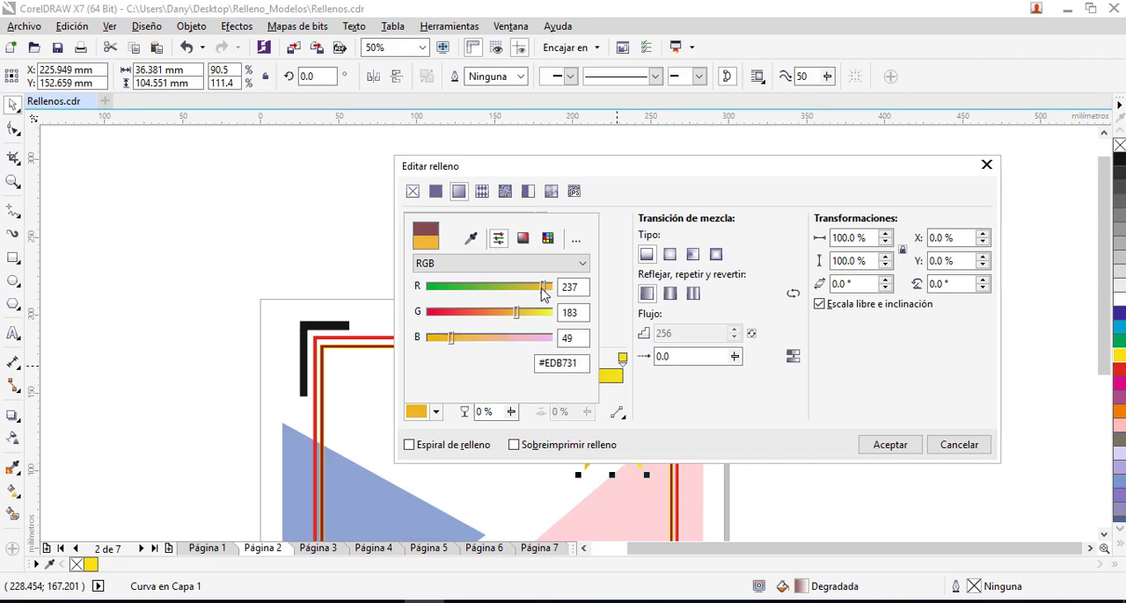
pyautogui.moveTo(542, 293); pyautogui.dragTo(533, 291)
pyautogui.click(718, 393)
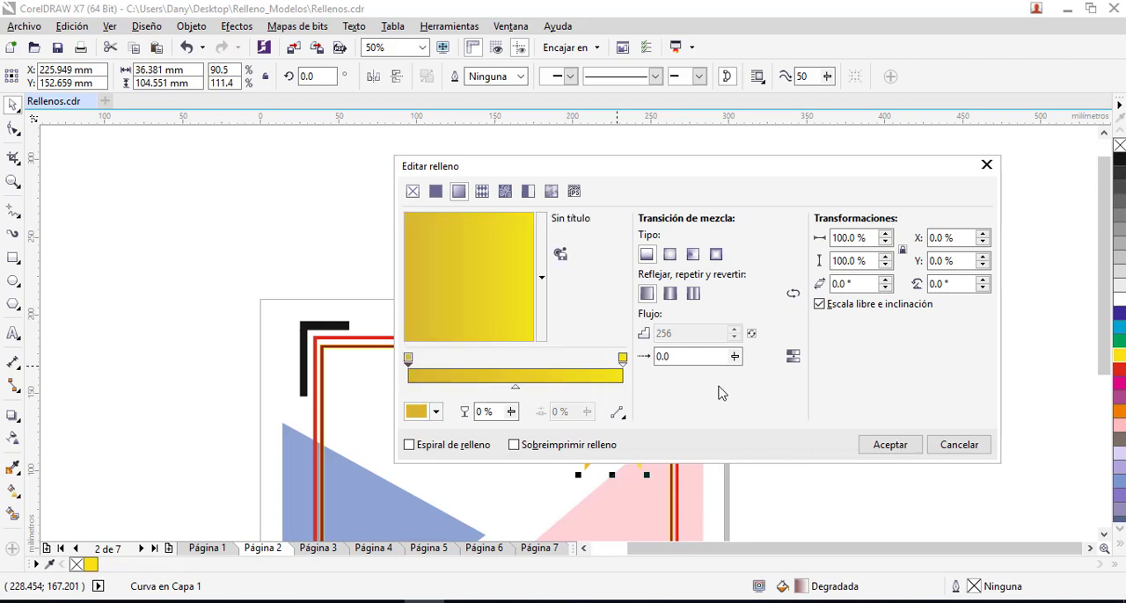
# - Make the ribbon's gradient elliptical, offset its centre to X -24%, Y -23%, and apply the fill
pyautogui.click(671, 255)
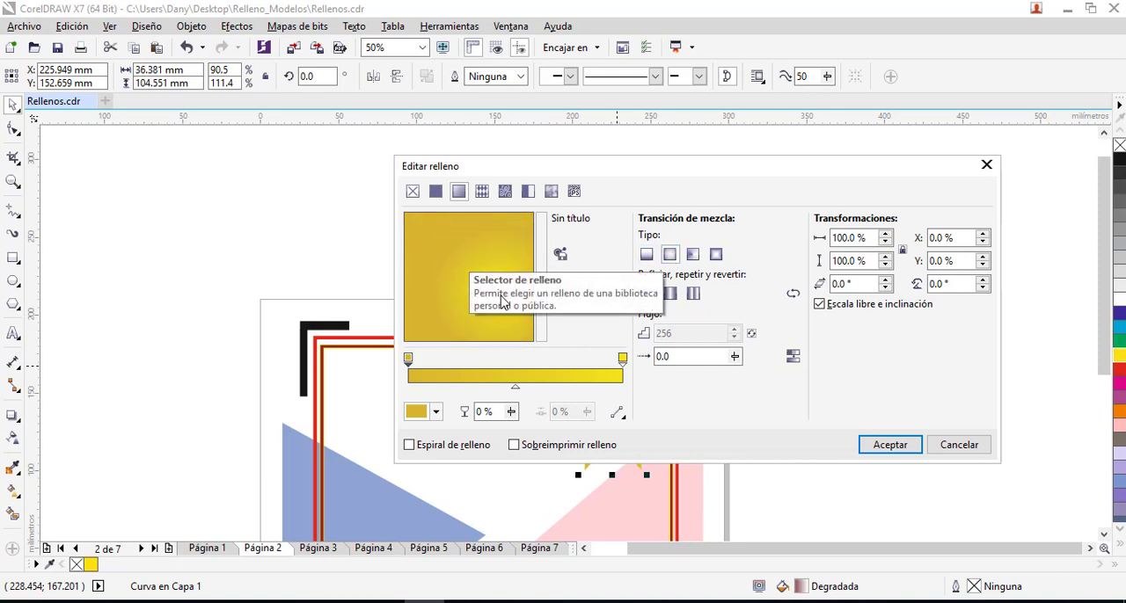
pyautogui.moveTo(476, 299); pyautogui.dragTo(438, 307)
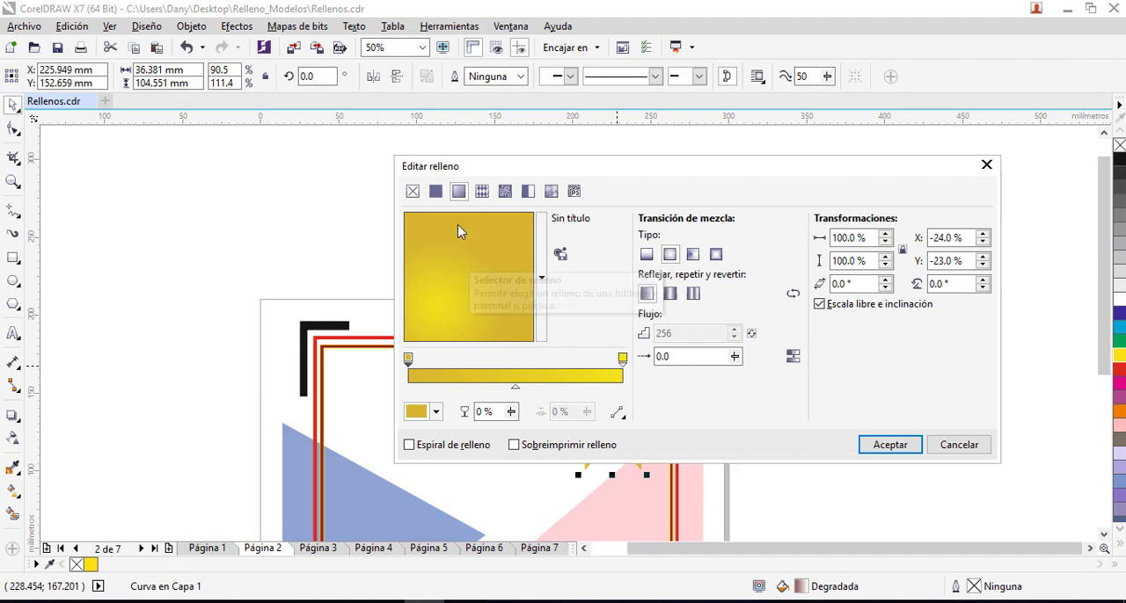
pyautogui.click(888, 445)
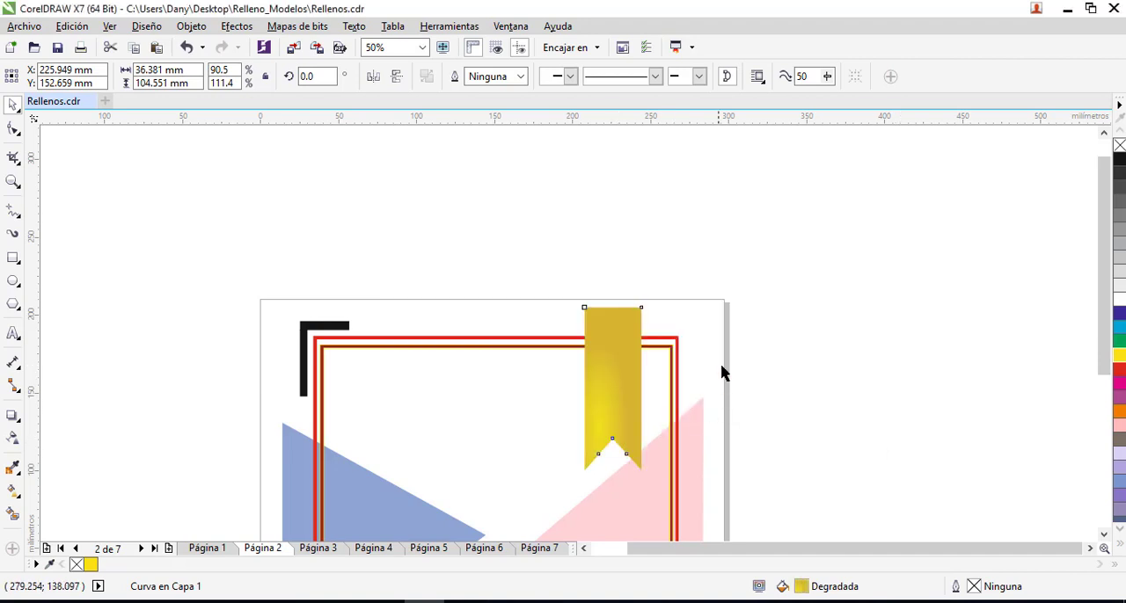
pyautogui.click(705, 383)
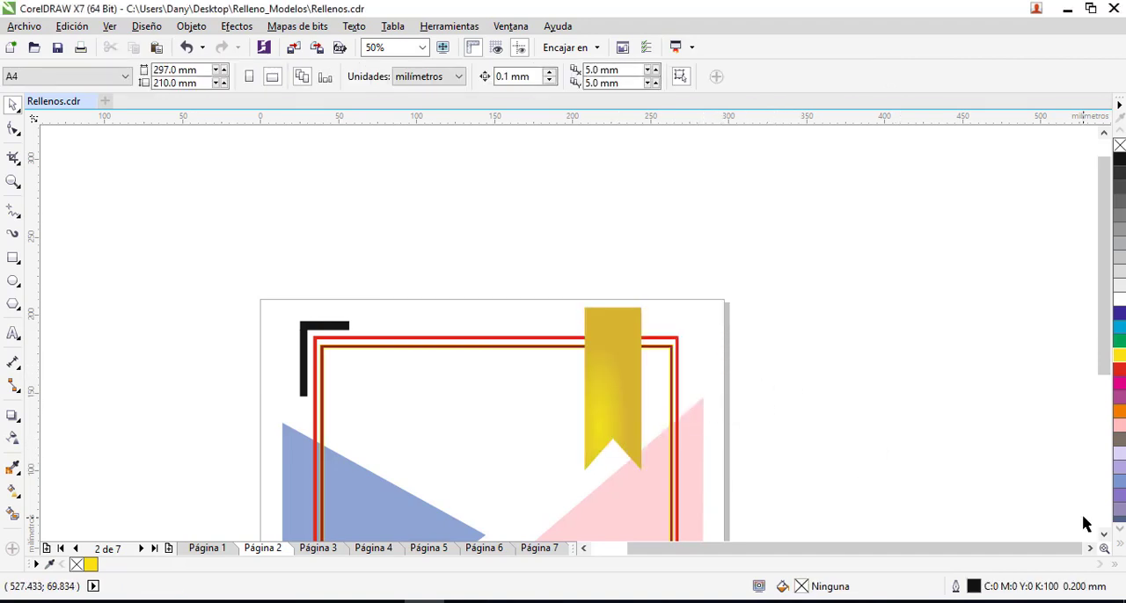
# - Copy the ribbon's golden gradient onto both black corner bars and the blue shape in the page's lower-left corner
pyautogui.click(1103, 535)
pyautogui.click(1103, 535)
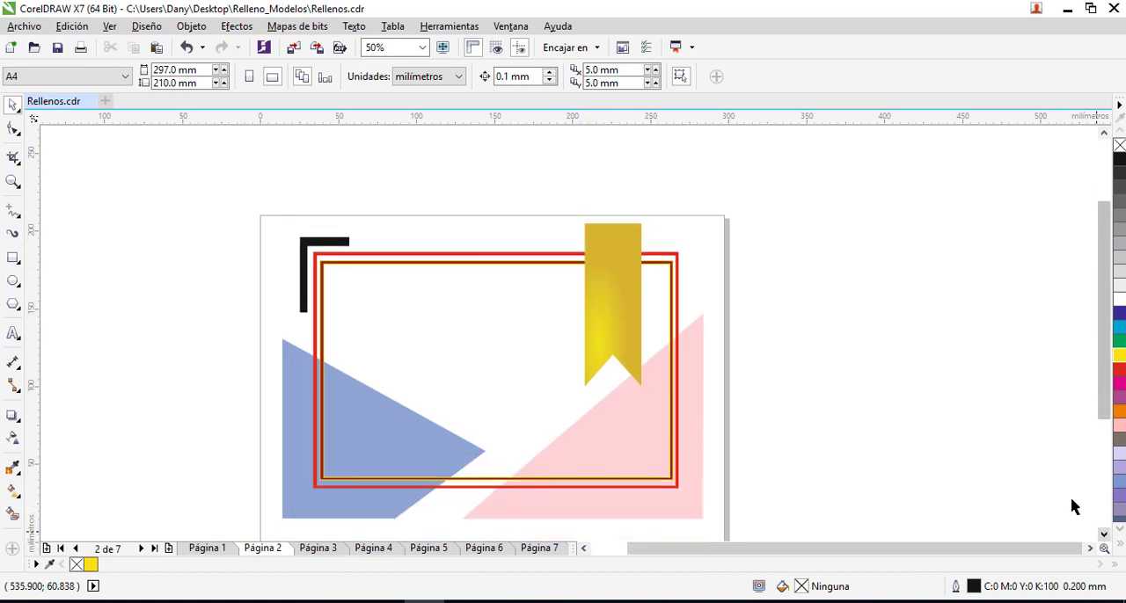
pyautogui.click(308, 242)
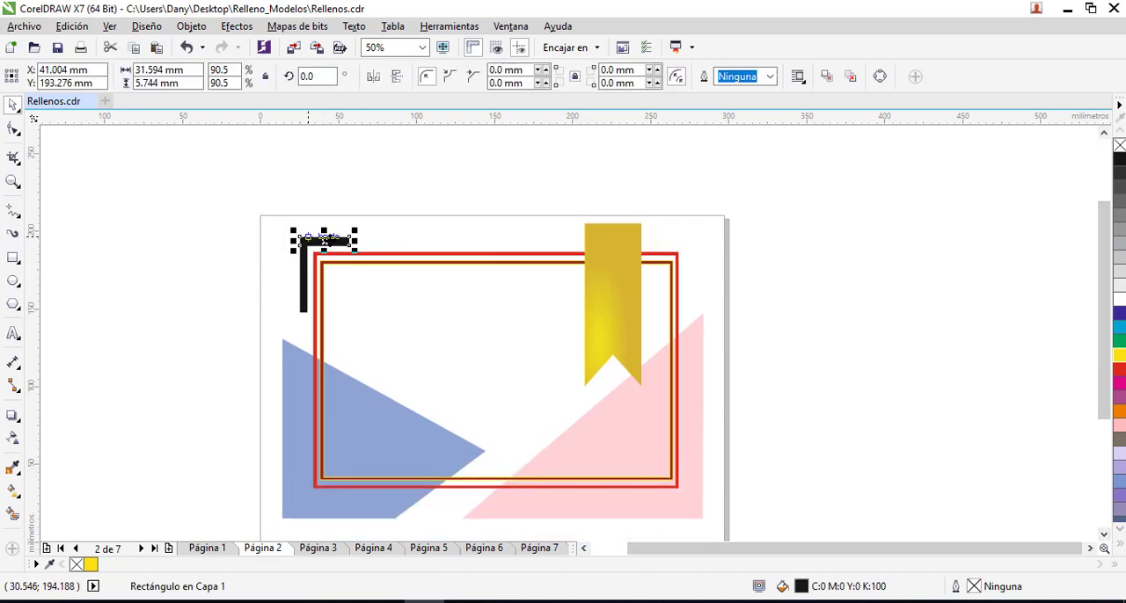
pyautogui.click(305, 274)
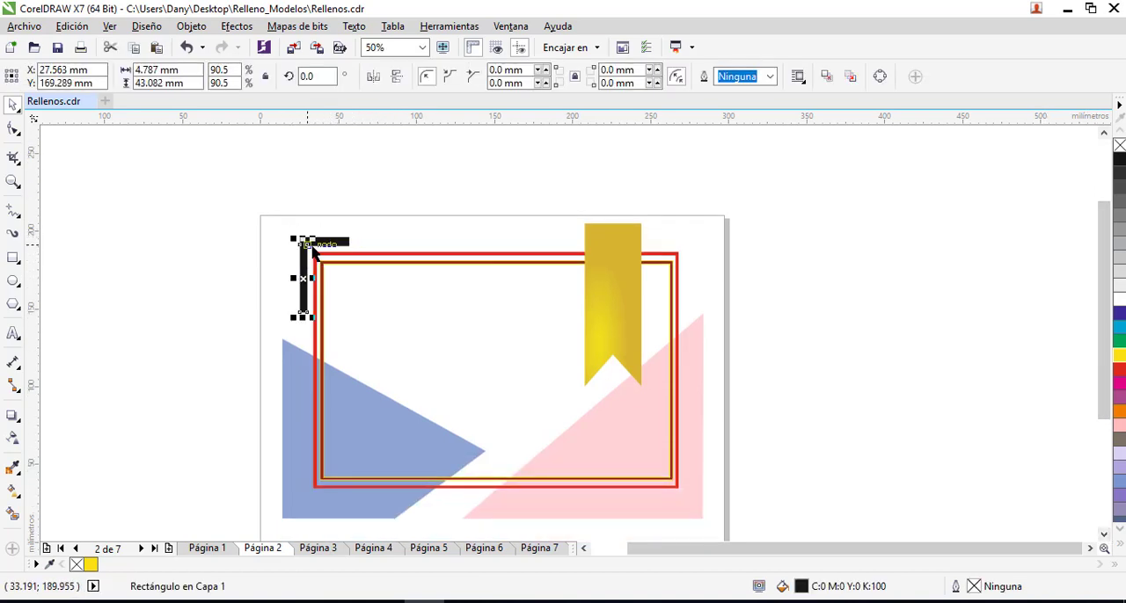
pyautogui.click(320, 245)
pyautogui.click(623, 297)
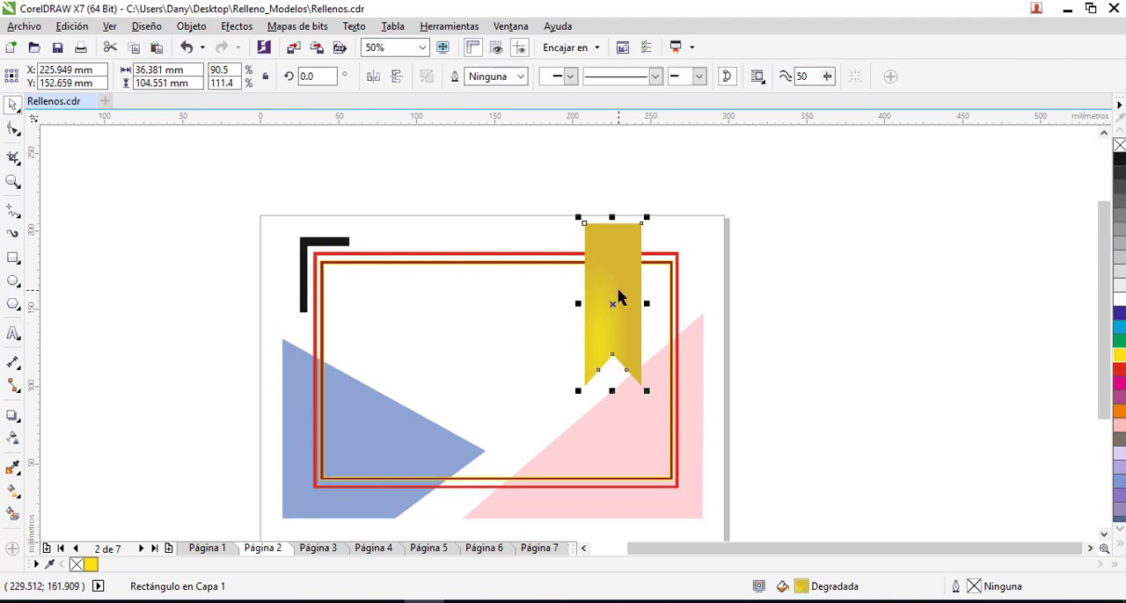
pyautogui.click(1105, 535)
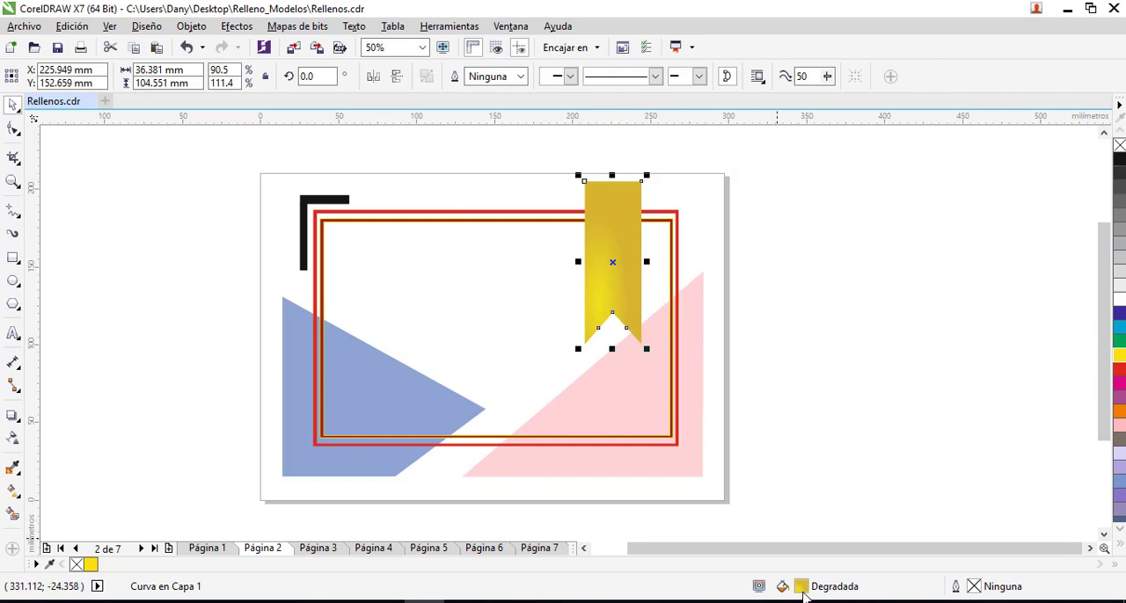
pyautogui.moveTo(804, 595); pyautogui.dragTo(335, 205)
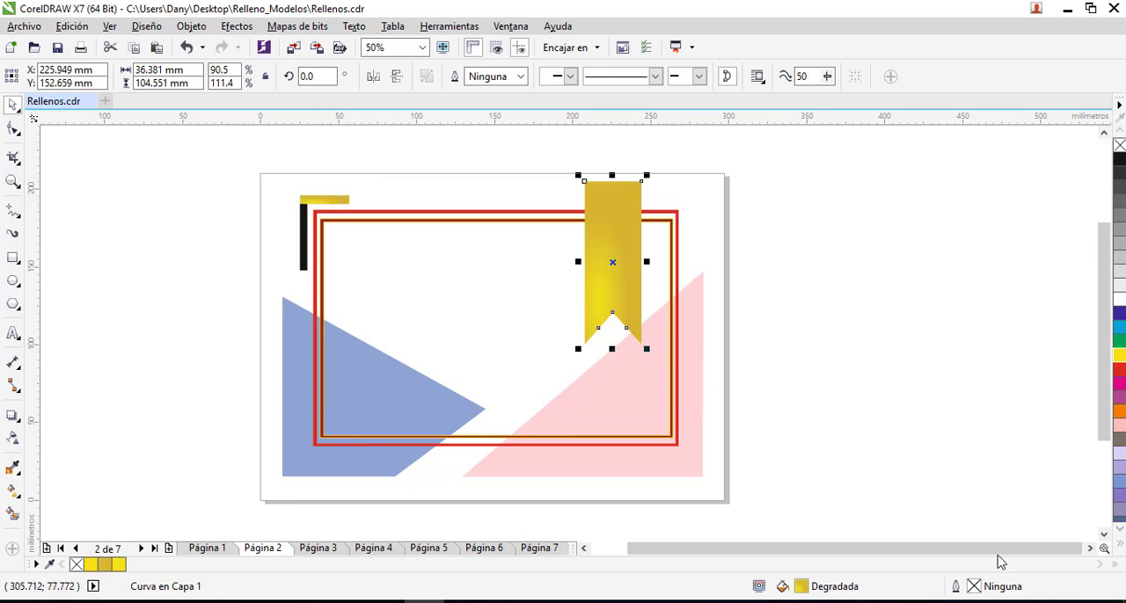
pyautogui.moveTo(808, 597); pyautogui.dragTo(301, 248)
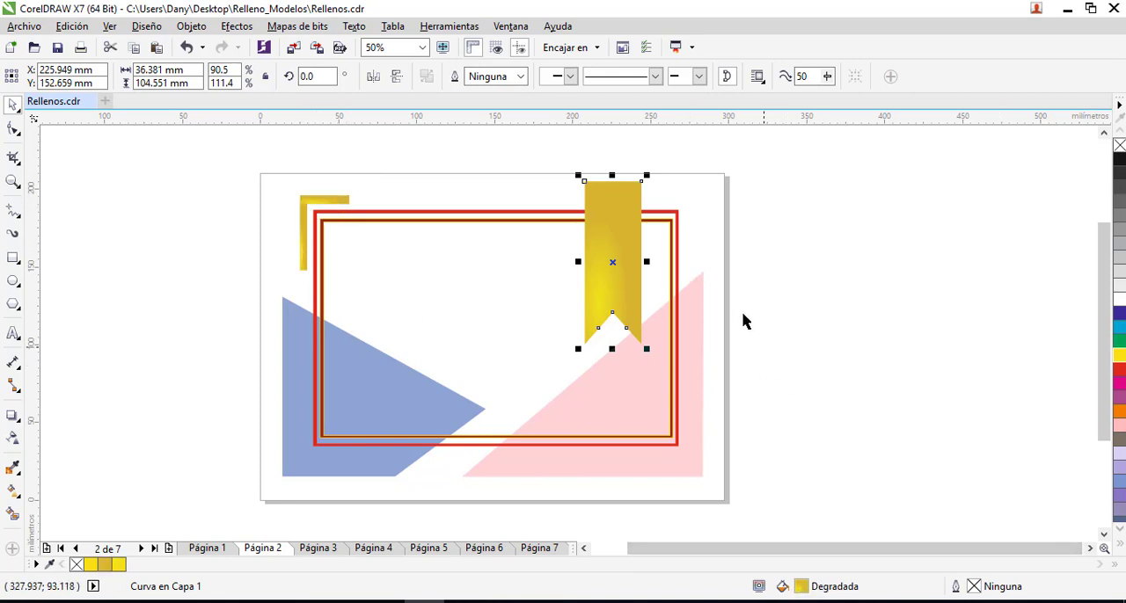
pyautogui.click(626, 211)
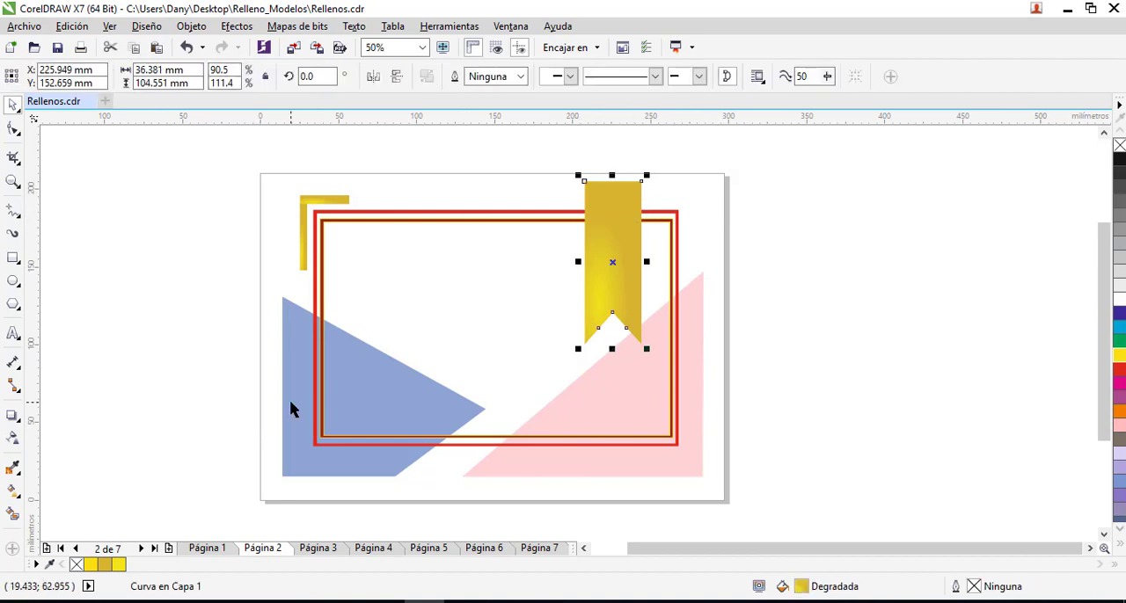
pyautogui.moveTo(807, 594); pyautogui.dragTo(297, 443)
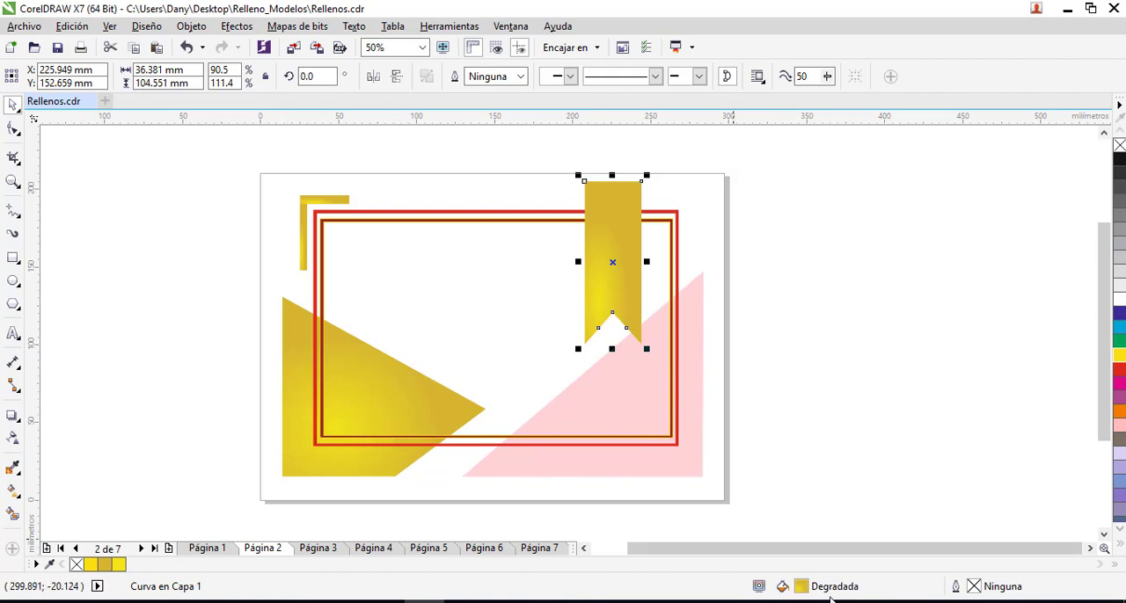
# - Try to copy the ribbon's golden gradient onto the inner frame
pyautogui.moveTo(800, 587); pyautogui.dragTo(324, 233)
pyautogui.click(420, 214)
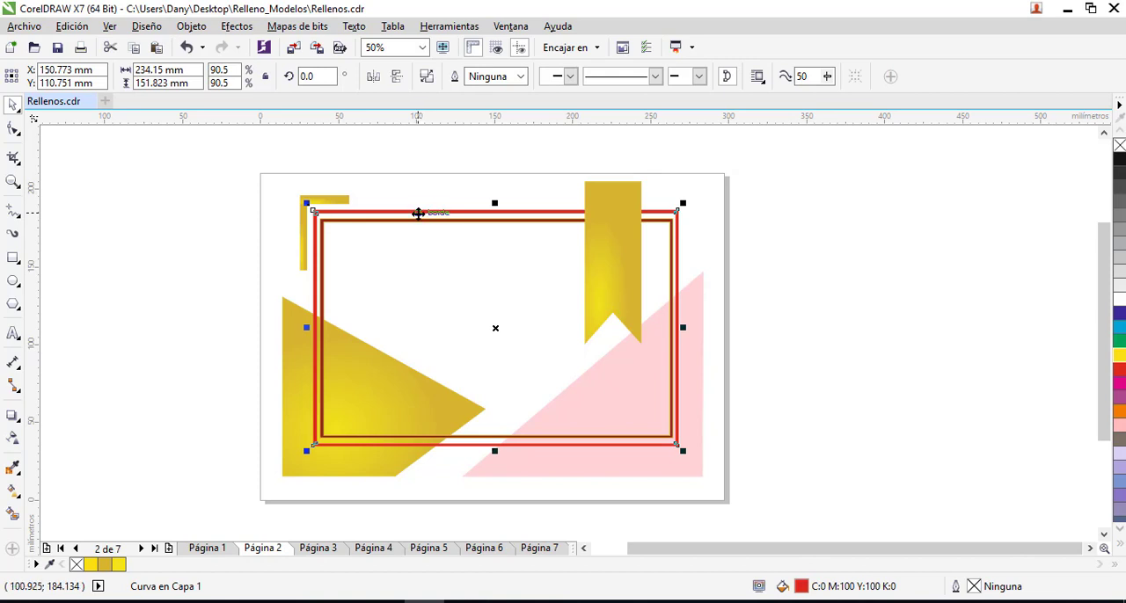
pyautogui.click(814, 333)
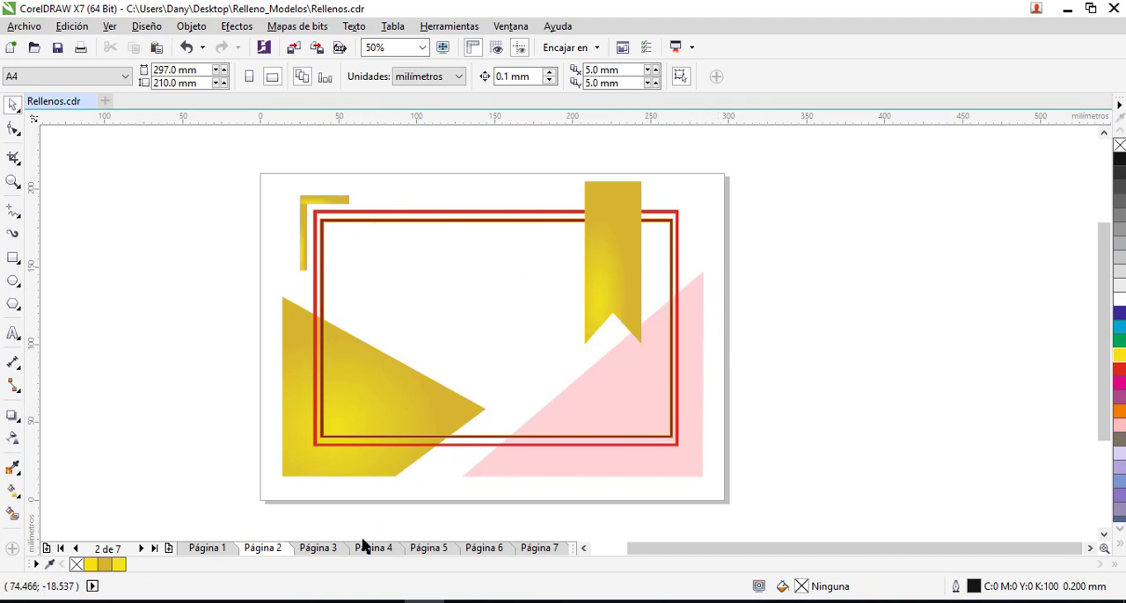
# - Go to page 3 and open the contents of the certificate design's PowerClip frame for editing
pyautogui.click(329, 550)
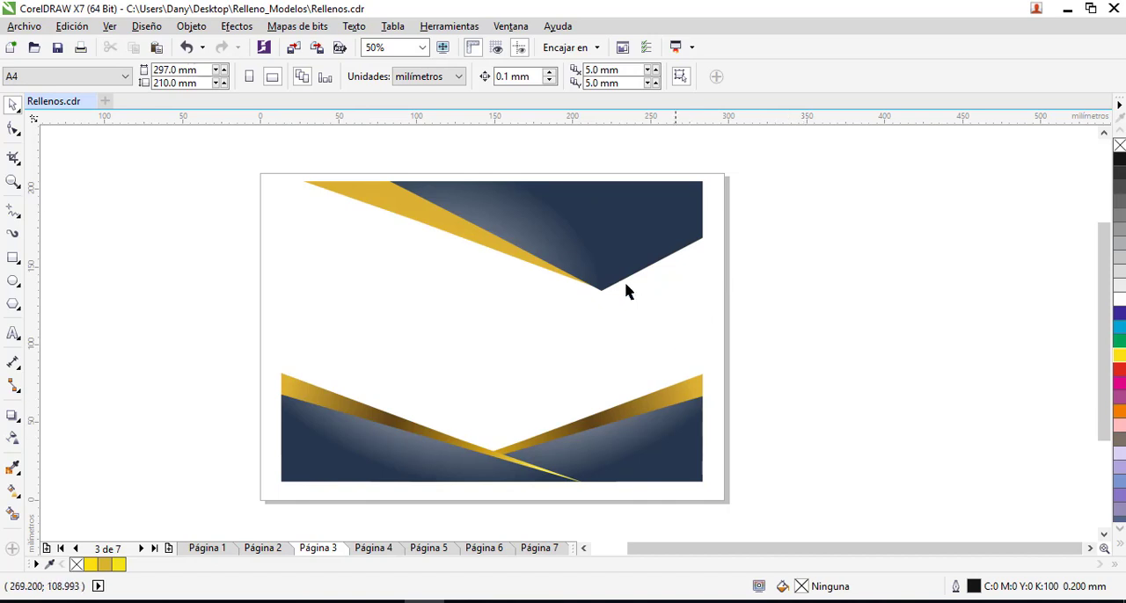
pyautogui.click(573, 247)
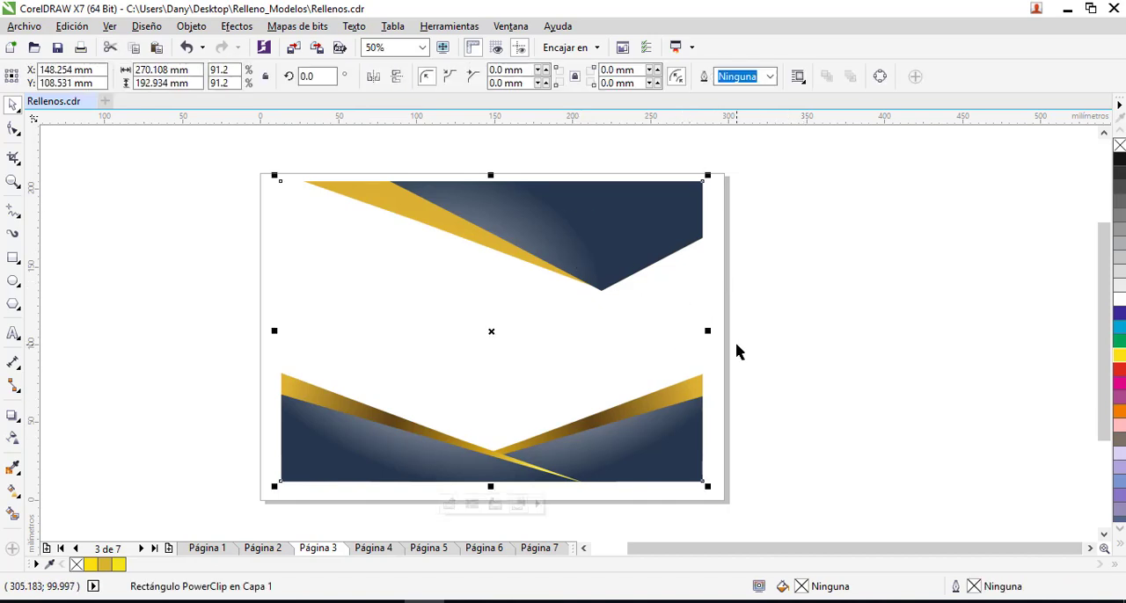
pyautogui.click(450, 504)
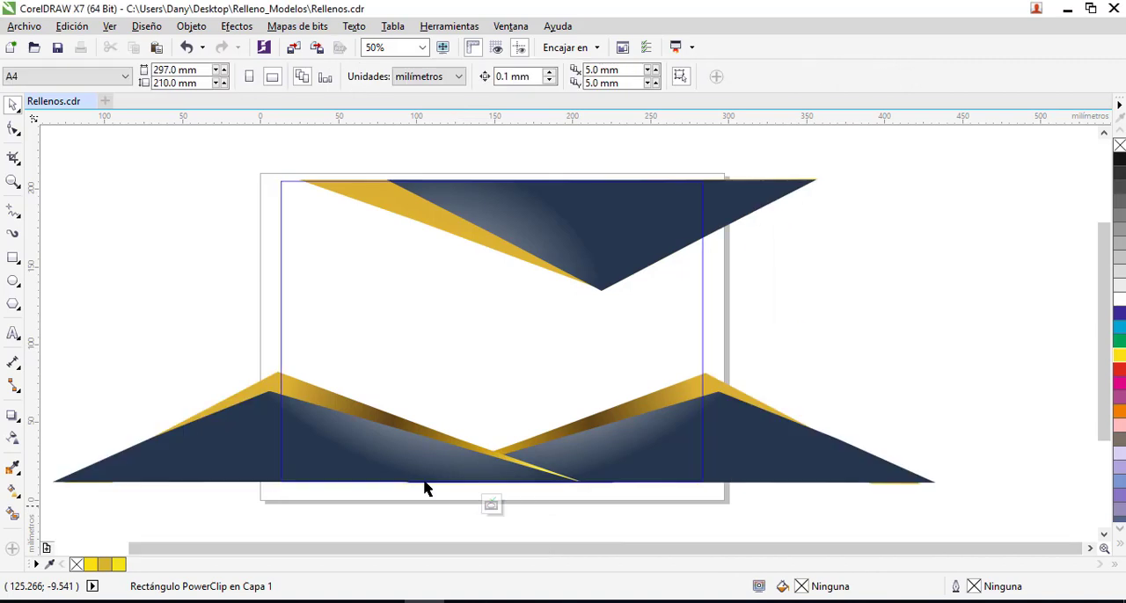
# - Widen the white highlight in the upper group's elliptical gradient by shifting its midpoint toward the navy colour, and apply the fill
pyautogui.click(648, 241)
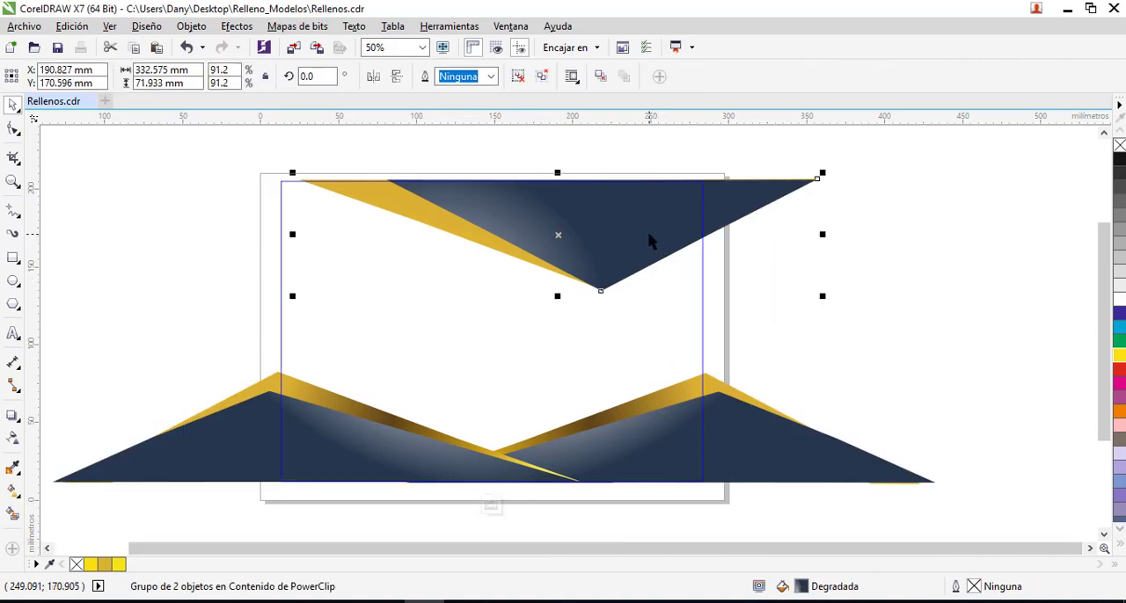
pyautogui.press('F11')
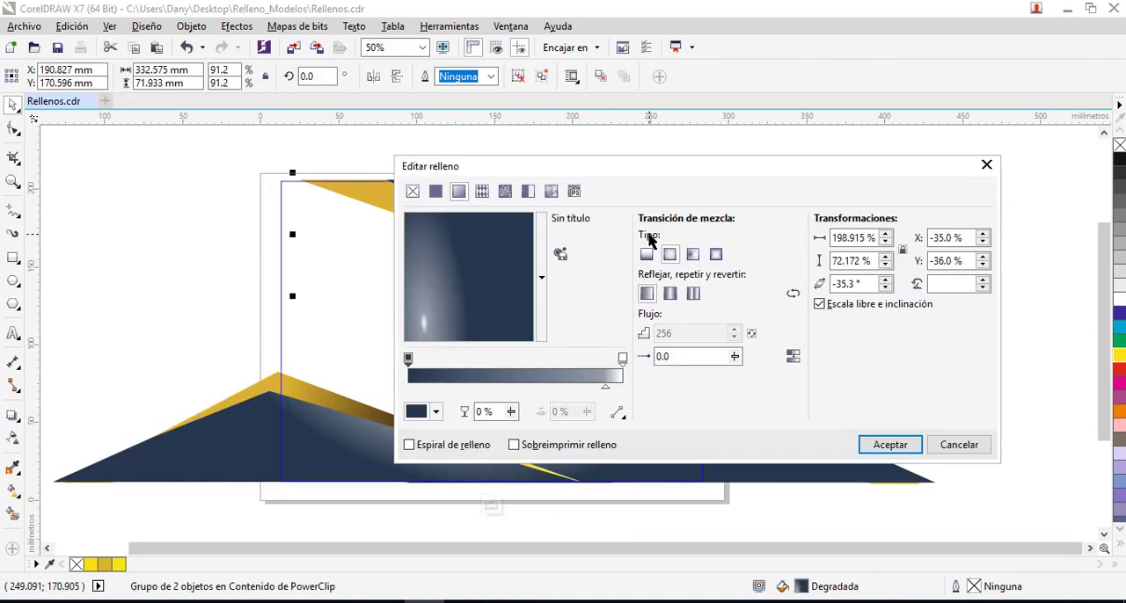
pyautogui.moveTo(697, 162); pyautogui.dragTo(708, 158)
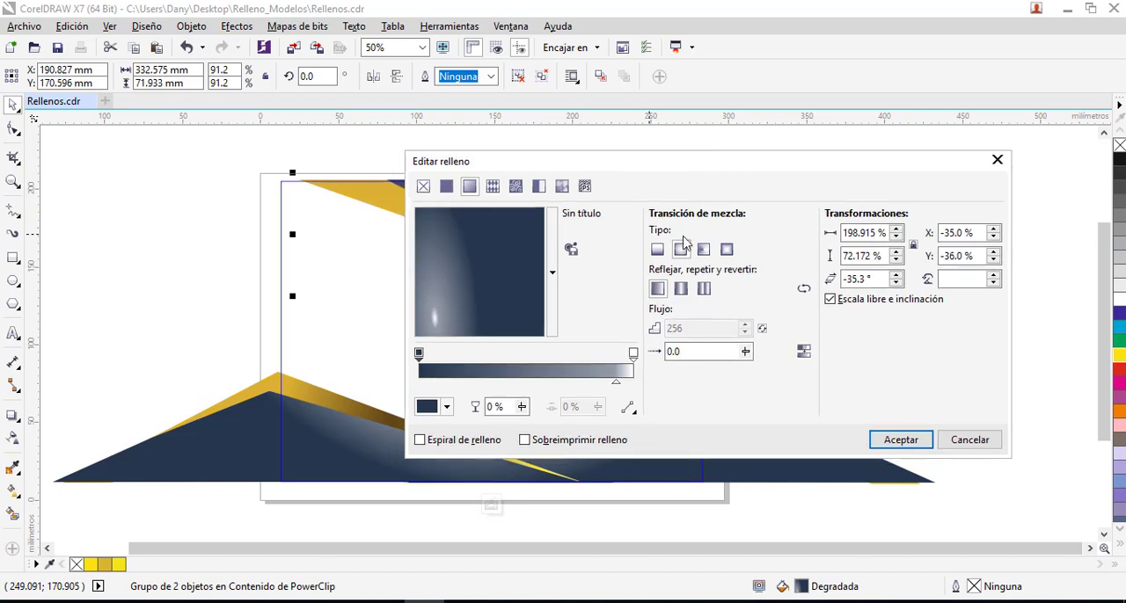
pyautogui.click(681, 251)
pyautogui.moveTo(620, 389); pyautogui.dragTo(568, 384)
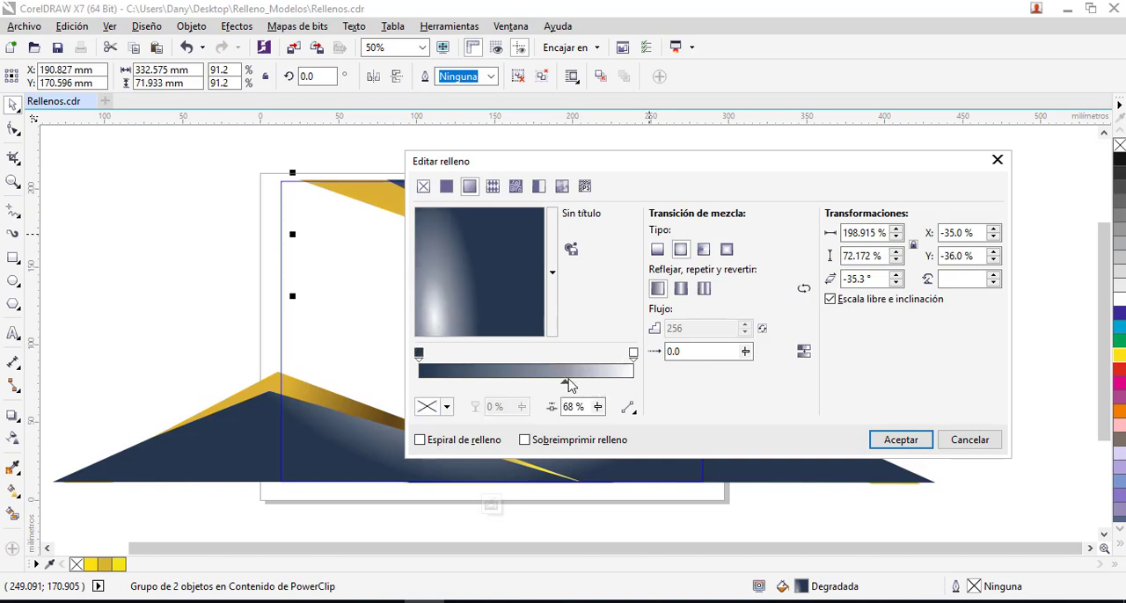
pyautogui.click(898, 449)
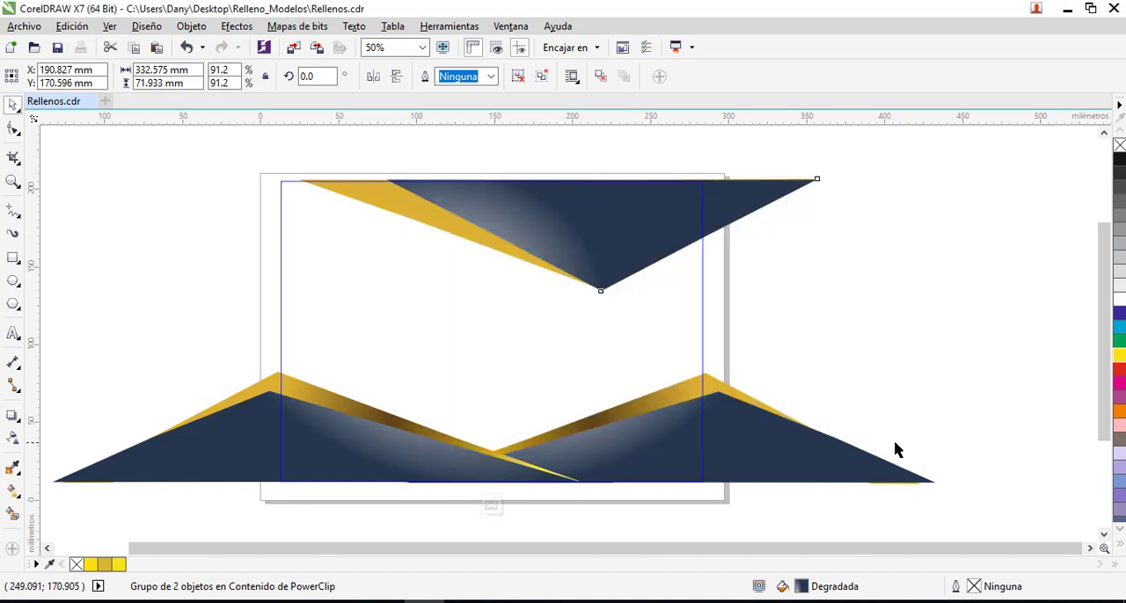
# - Raise the lower-left group slightly, ungroup it, and move its gold band up to about X 48.7 mm, Y 83.4 mm
pyautogui.click(648, 402)
pyautogui.click(791, 299)
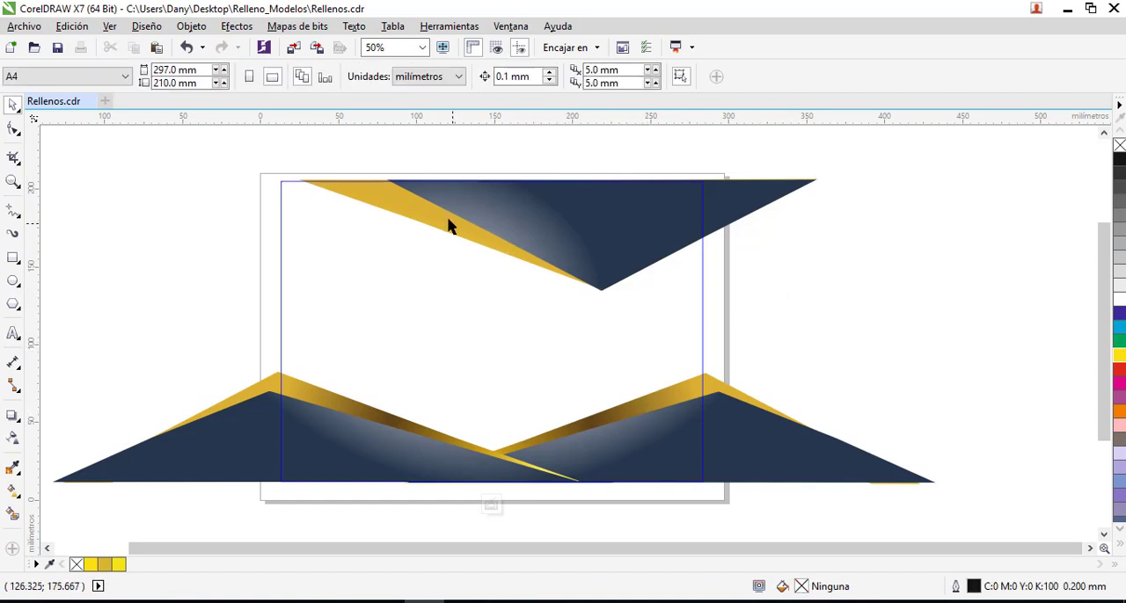
pyautogui.click(432, 224)
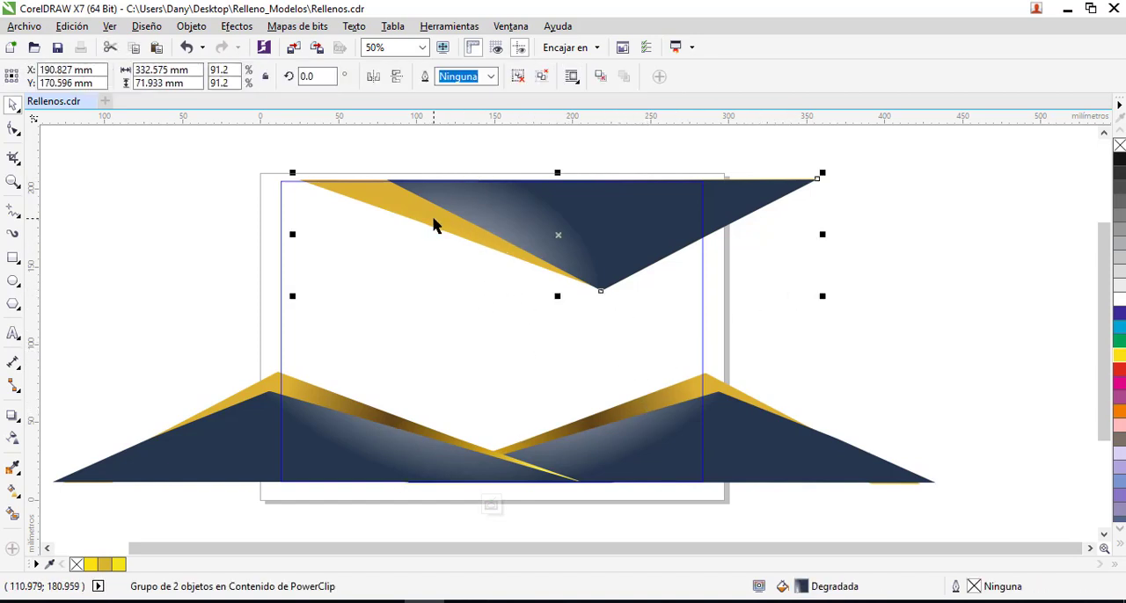
pyautogui.click(384, 411)
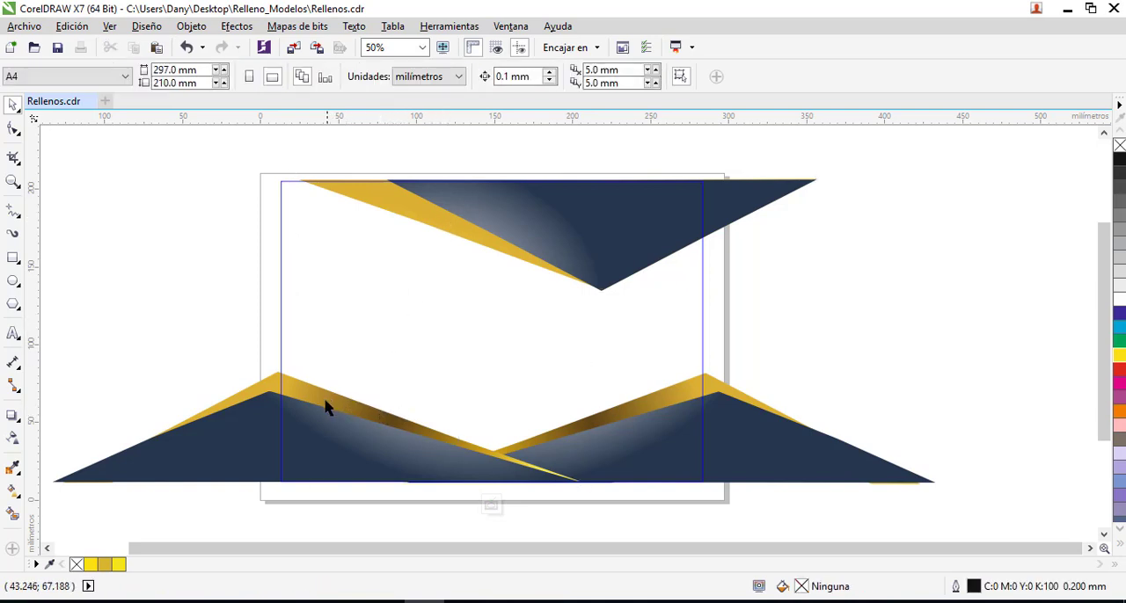
pyautogui.moveTo(329, 401); pyautogui.dragTo(331, 377)
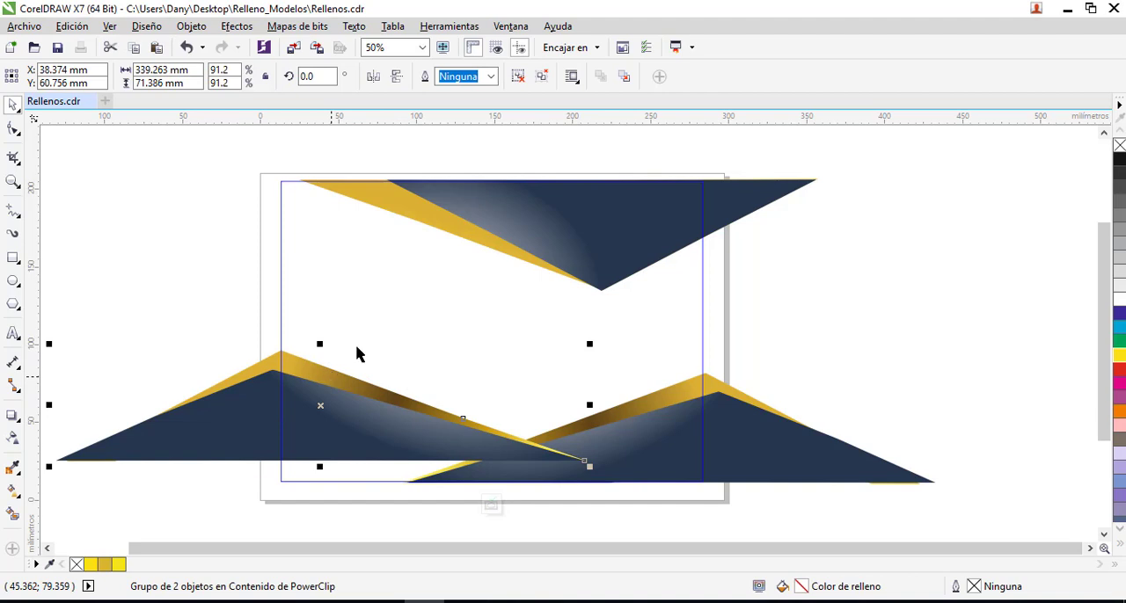
pyautogui.click(377, 389)
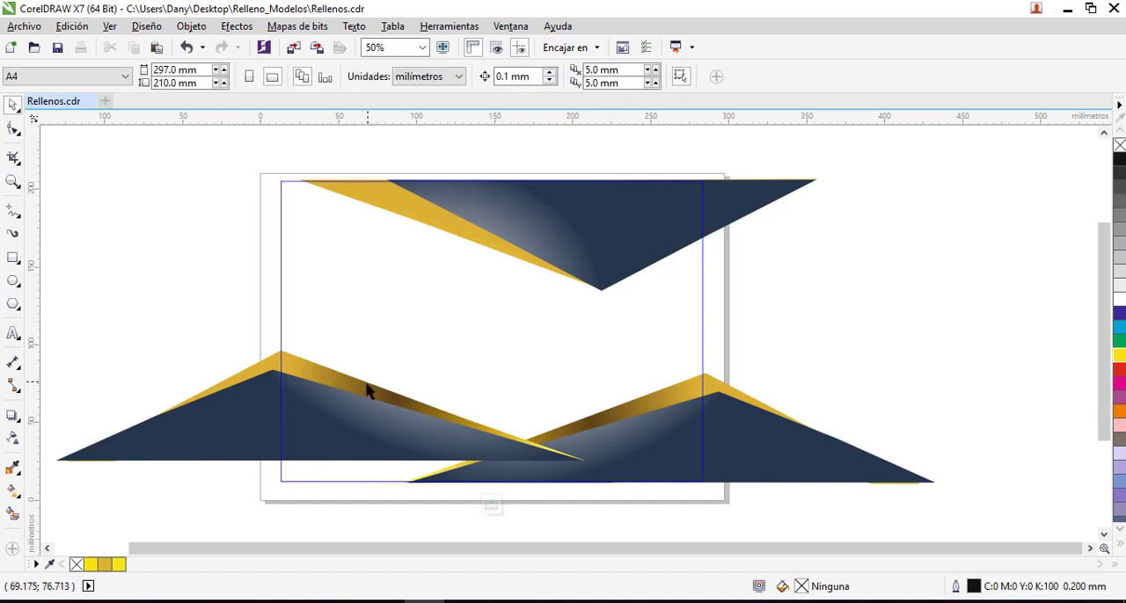
pyautogui.moveTo(376, 389); pyautogui.dragTo(378, 350)
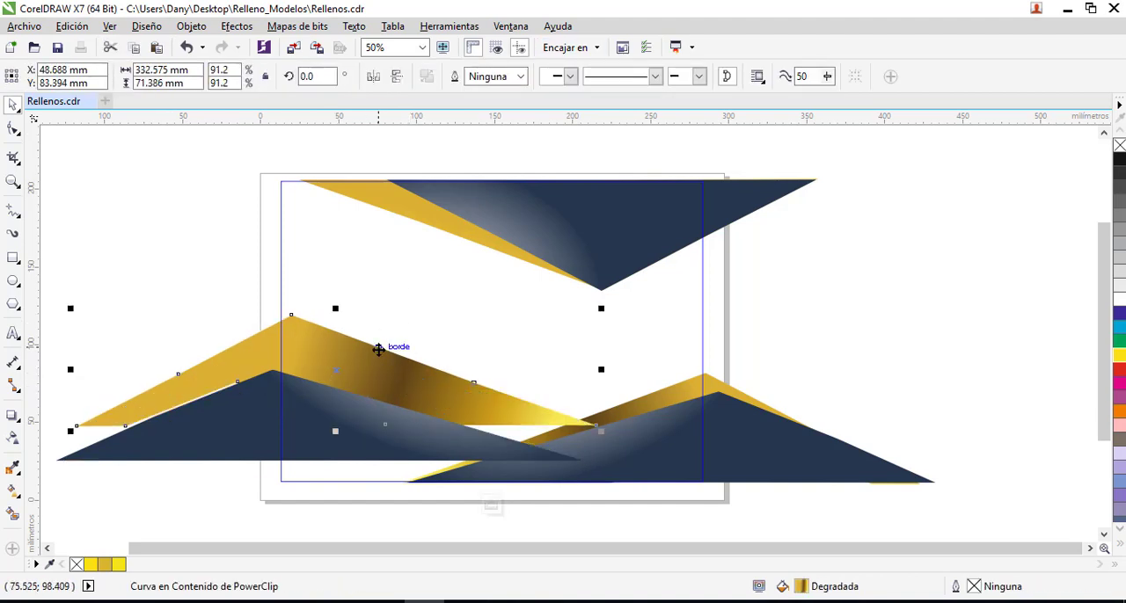
# - Ungroup the upper group and move its gold triangle out from behind the navy one, to about X 172.2 mm, Y 140 mm
pyautogui.click(431, 223)
pyautogui.click(431, 220)
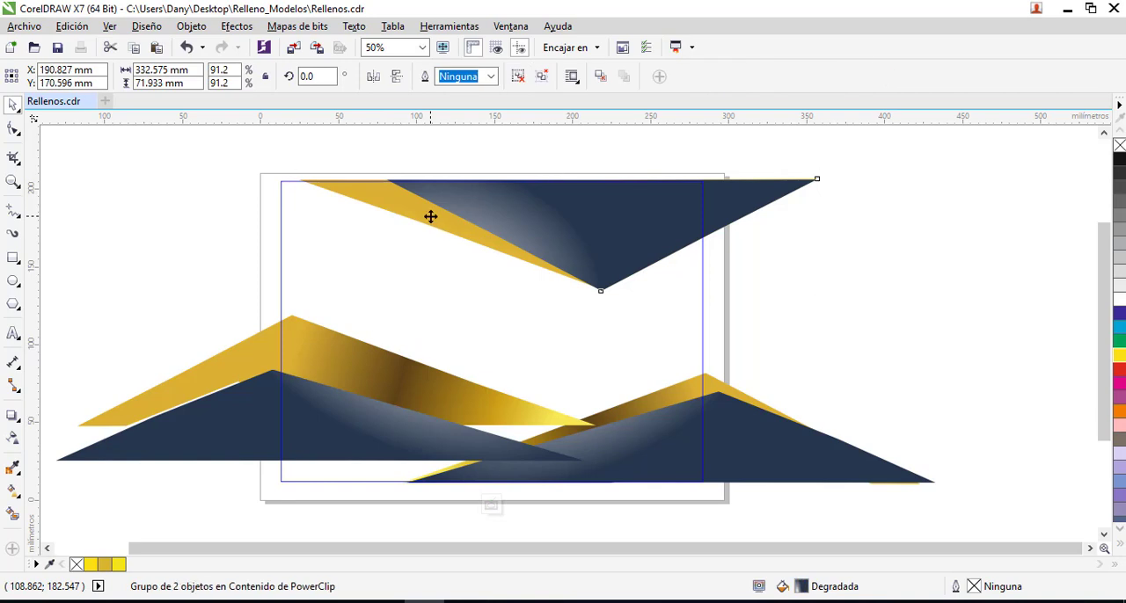
pyautogui.click(542, 75)
pyautogui.click(445, 267)
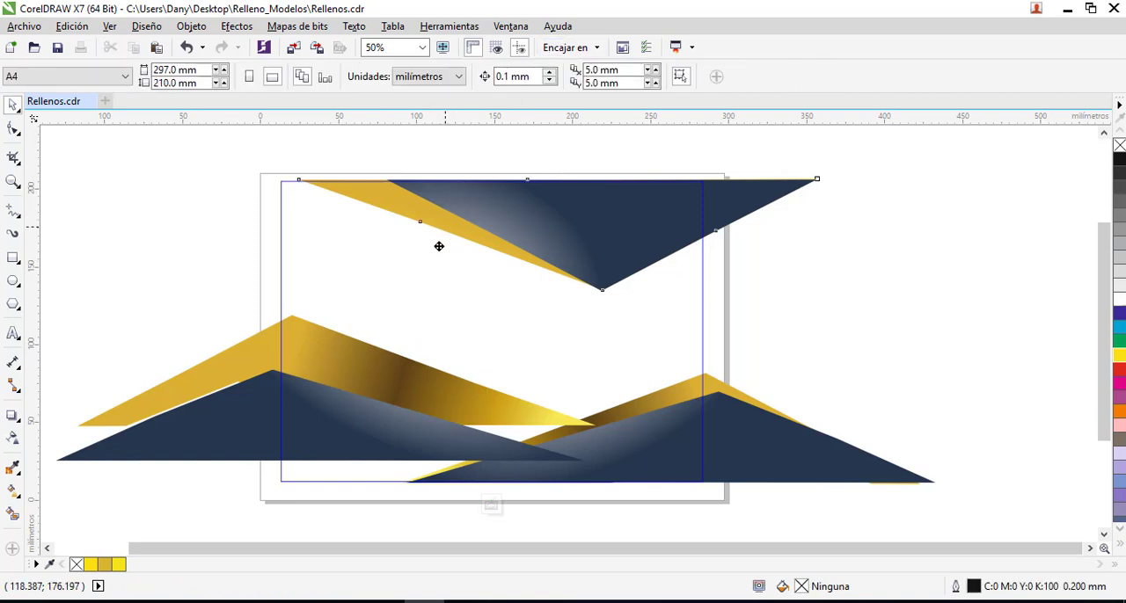
pyautogui.moveTo(439, 243); pyautogui.dragTo(467, 281)
# - Copy the lower-left gold band's brown-and-yellow gradient onto the upper gold triangle
pyautogui.click(422, 400)
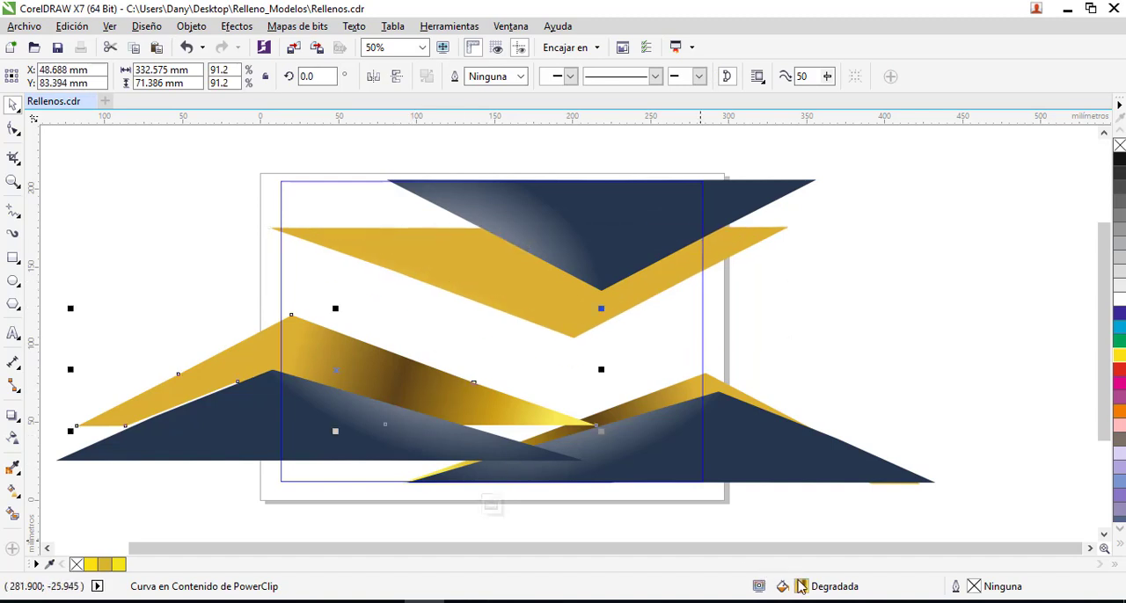
pyautogui.moveTo(781, 542); pyautogui.dragTo(501, 287)
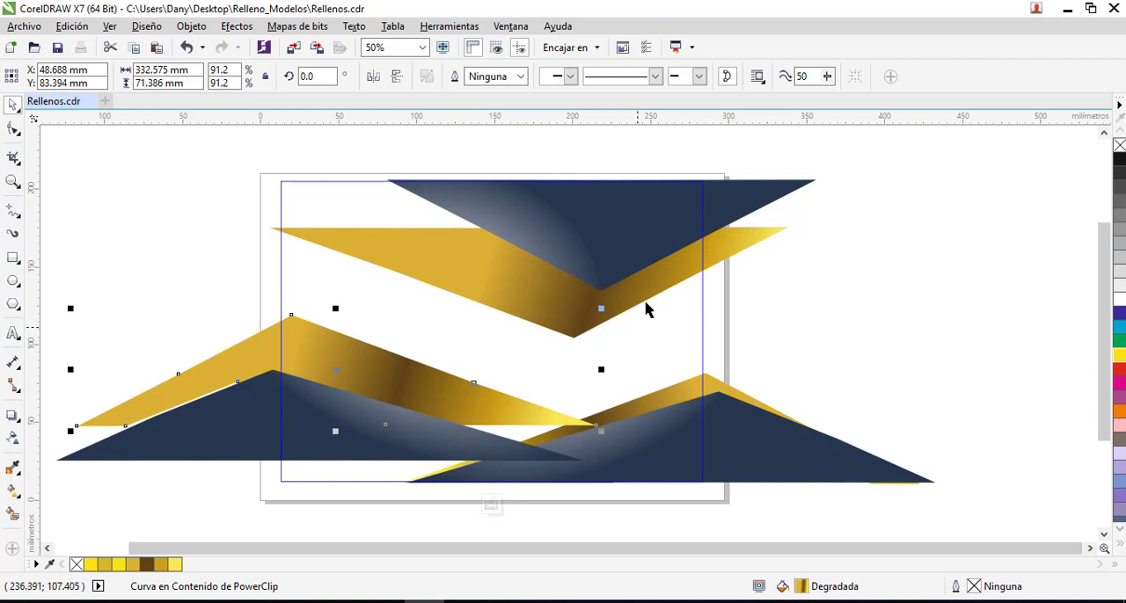
pyautogui.click(620, 207)
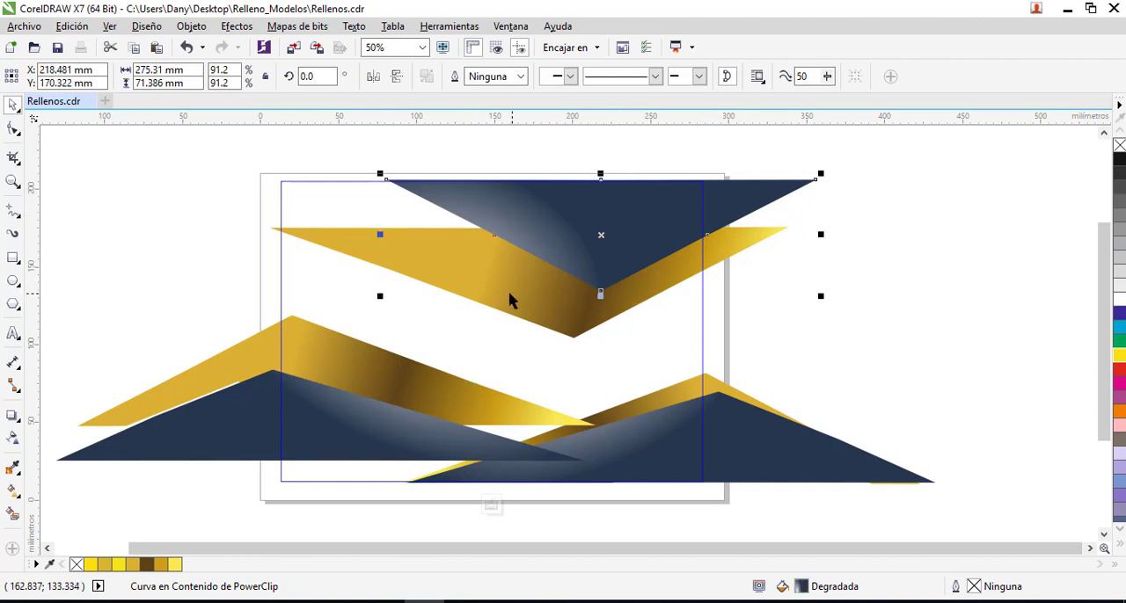
# - Rotate the upper gold triangle's gradient to 16.1°, shift the brown node toward the start, set the first midpoint to 84%, and apply
pyautogui.click(551, 315)
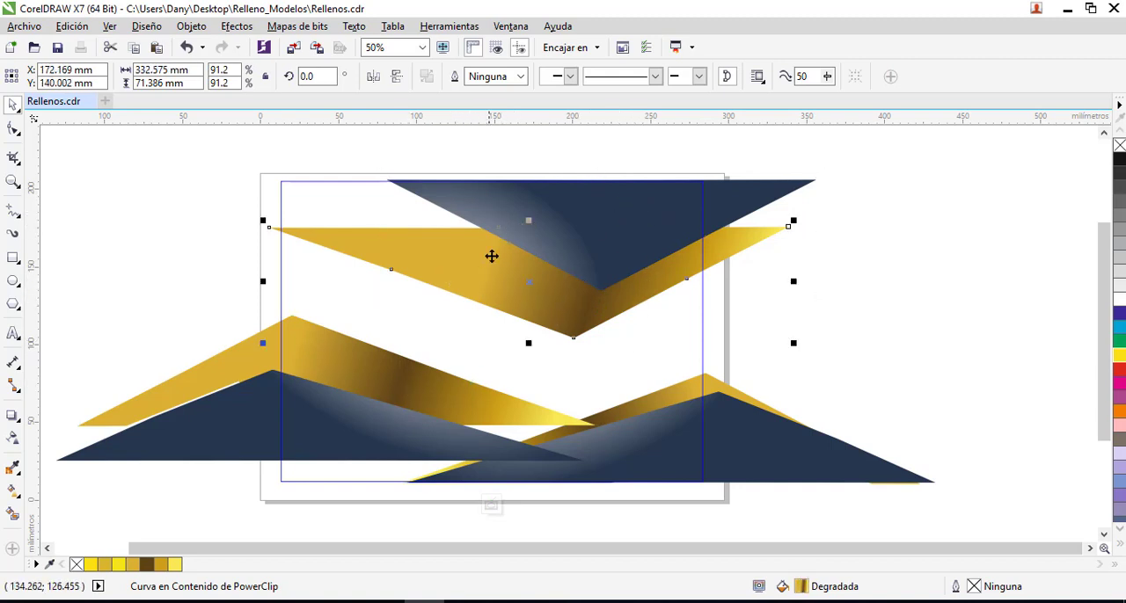
pyautogui.press('F11')
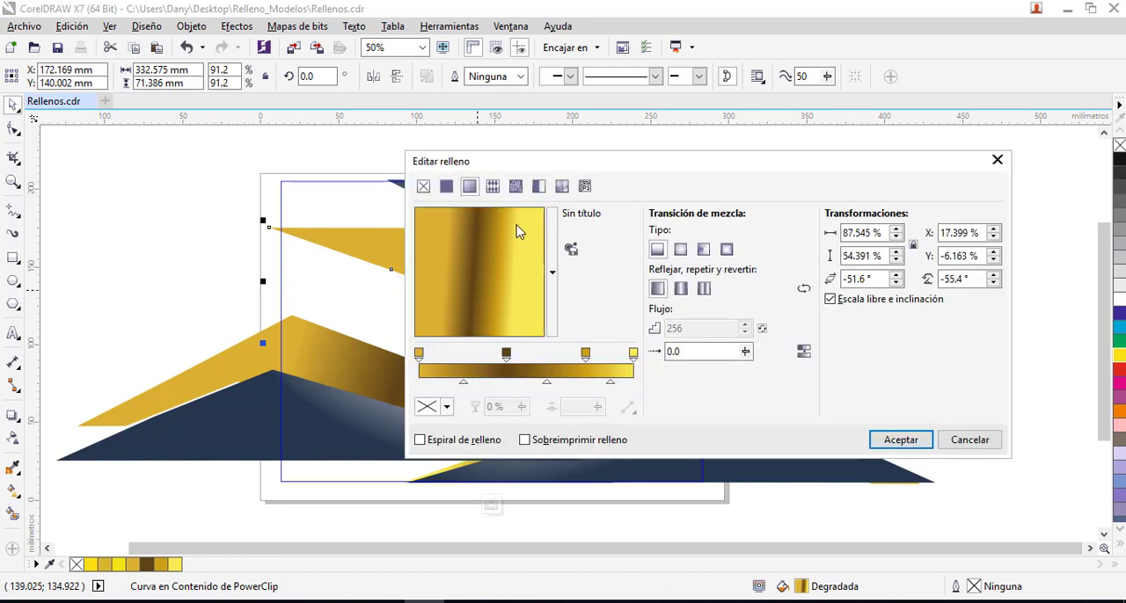
pyautogui.moveTo(516, 226); pyautogui.dragTo(529, 258)
pyautogui.moveTo(508, 355); pyautogui.dragTo(487, 354)
pyautogui.moveTo(537, 384); pyautogui.dragTo(557, 384)
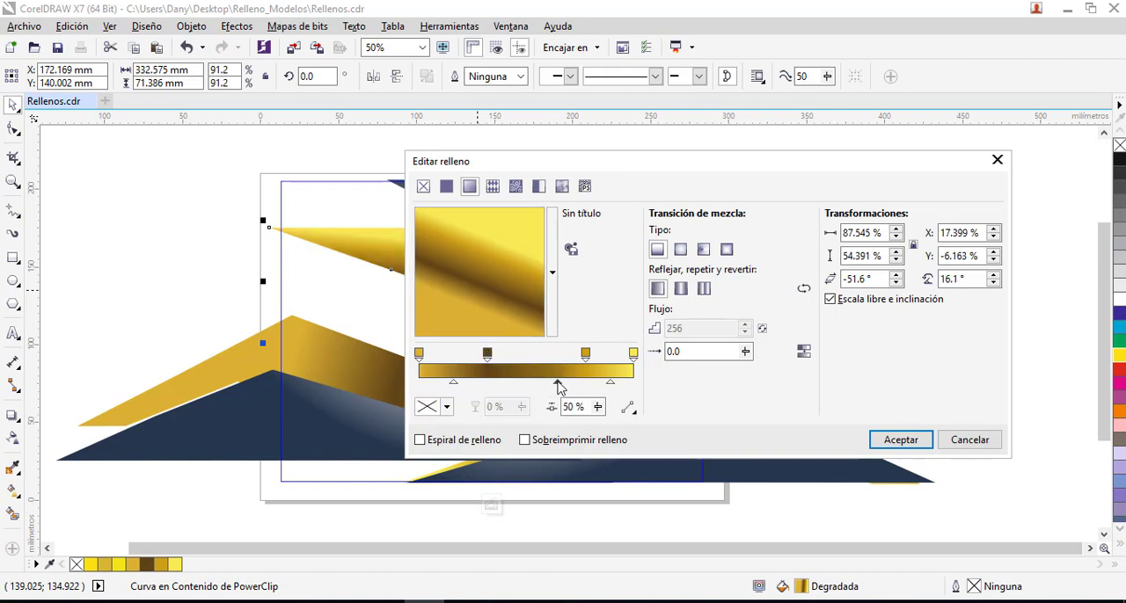
pyautogui.moveTo(461, 388); pyautogui.dragTo(477, 387)
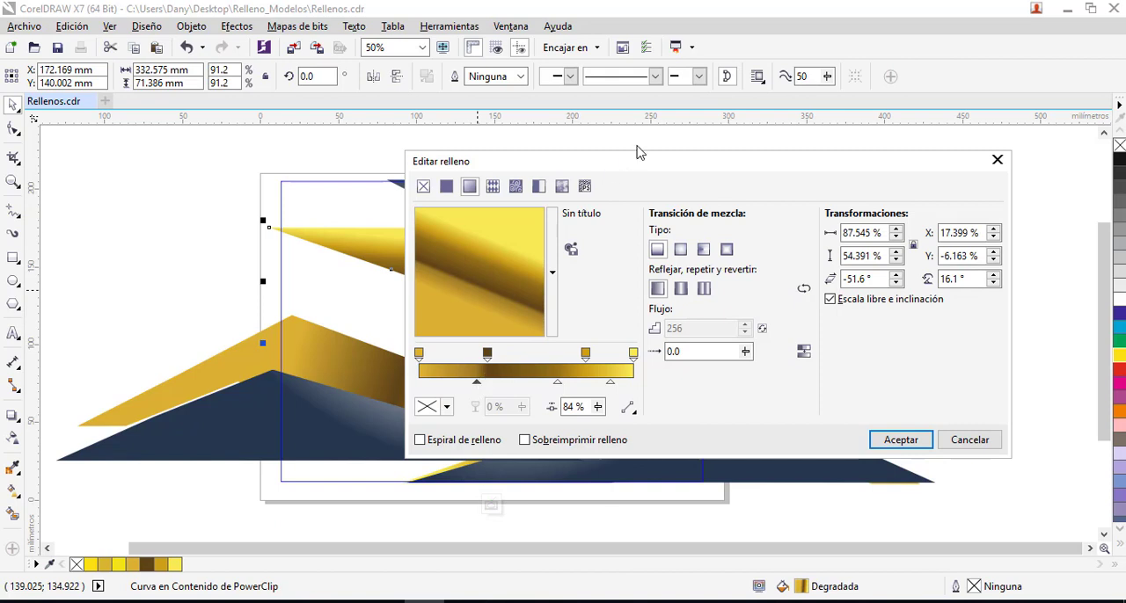
pyautogui.moveTo(638, 168); pyautogui.dragTo(738, 135)
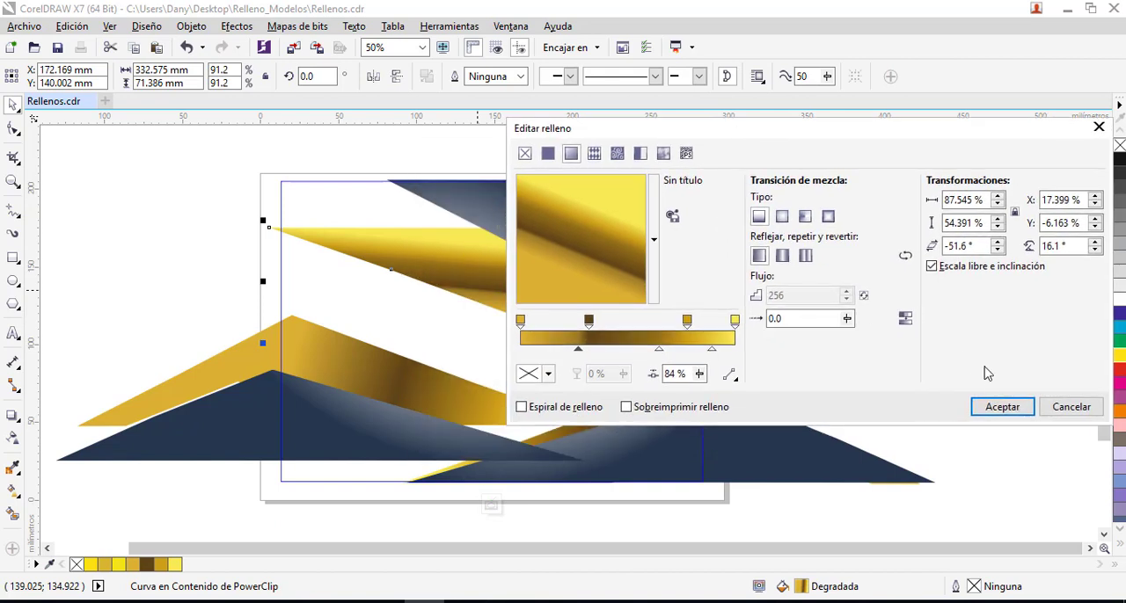
pyautogui.click(1002, 406)
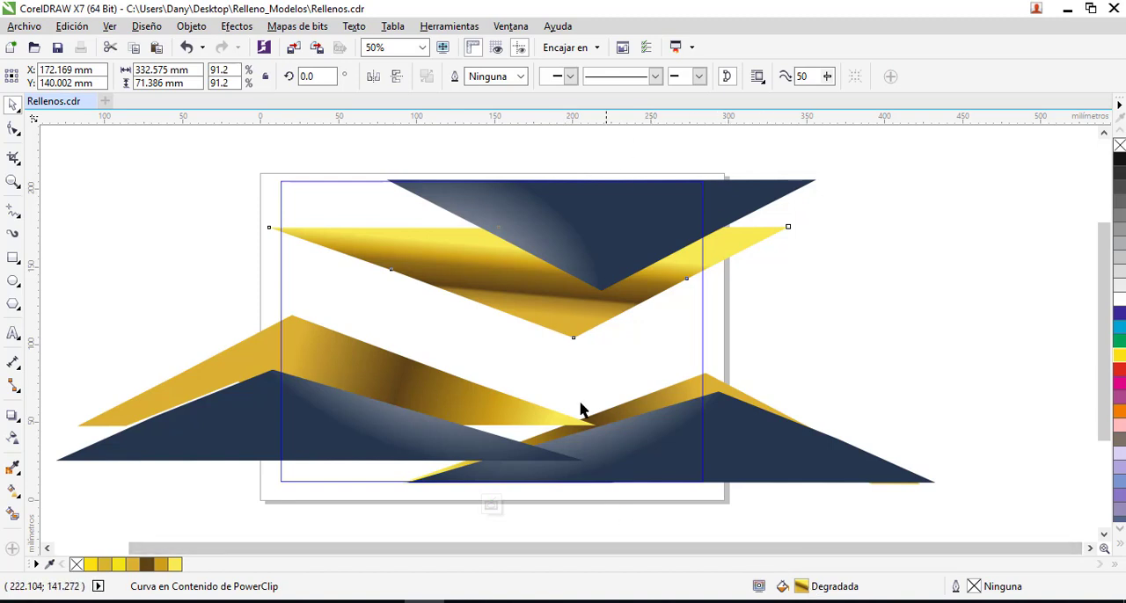
# - Realign the upper gold triangle's gradient with the Interactive Fill tool, moving its start toward the lower tip, raising its yellow end and skewing it upward
pyautogui.click(487, 275)
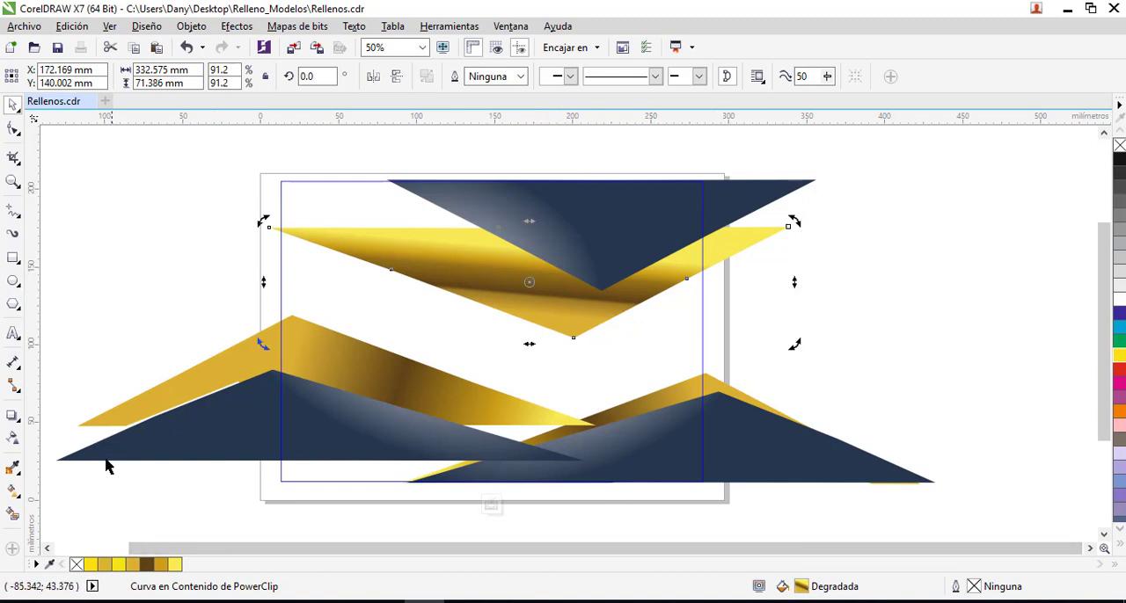
pyautogui.click(13, 493)
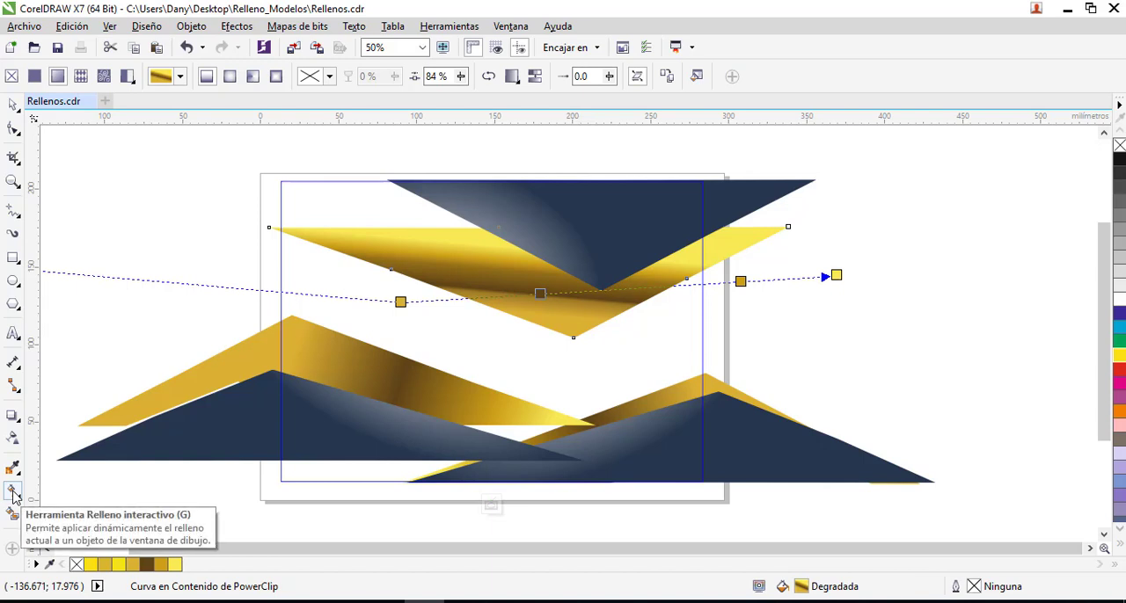
pyautogui.moveTo(834, 276); pyautogui.dragTo(840, 220)
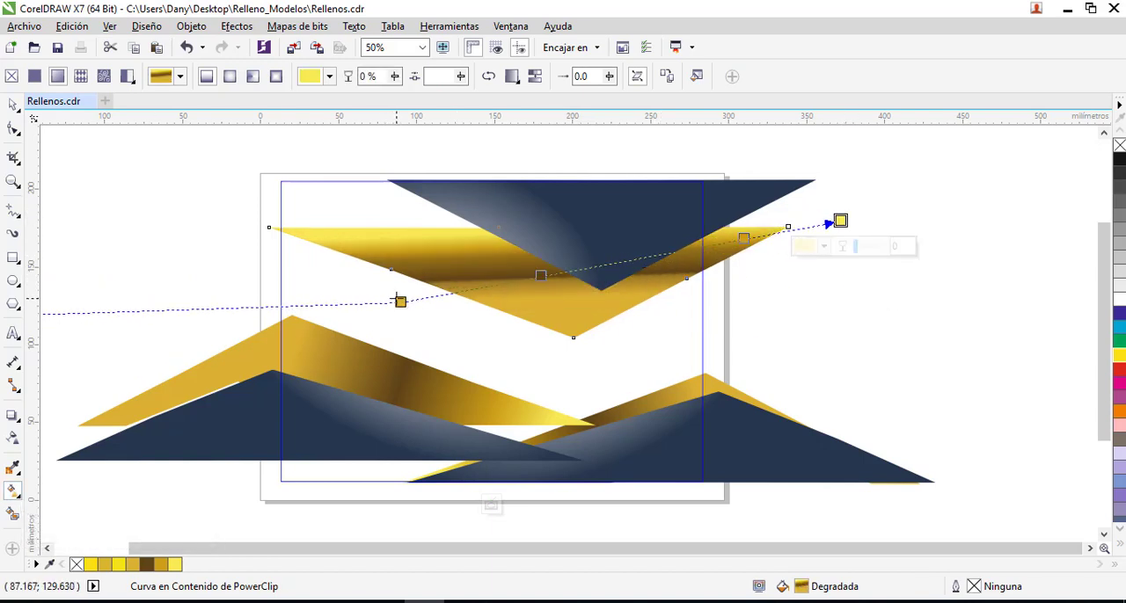
pyautogui.moveTo(396, 299); pyautogui.dragTo(523, 299)
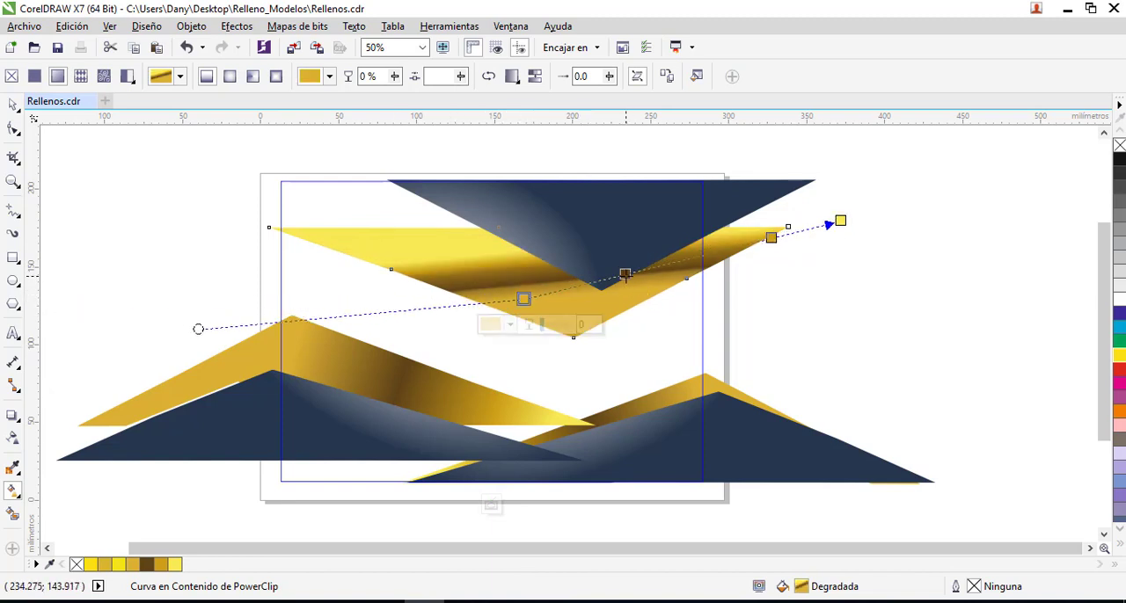
pyautogui.moveTo(625, 274); pyautogui.dragTo(658, 290)
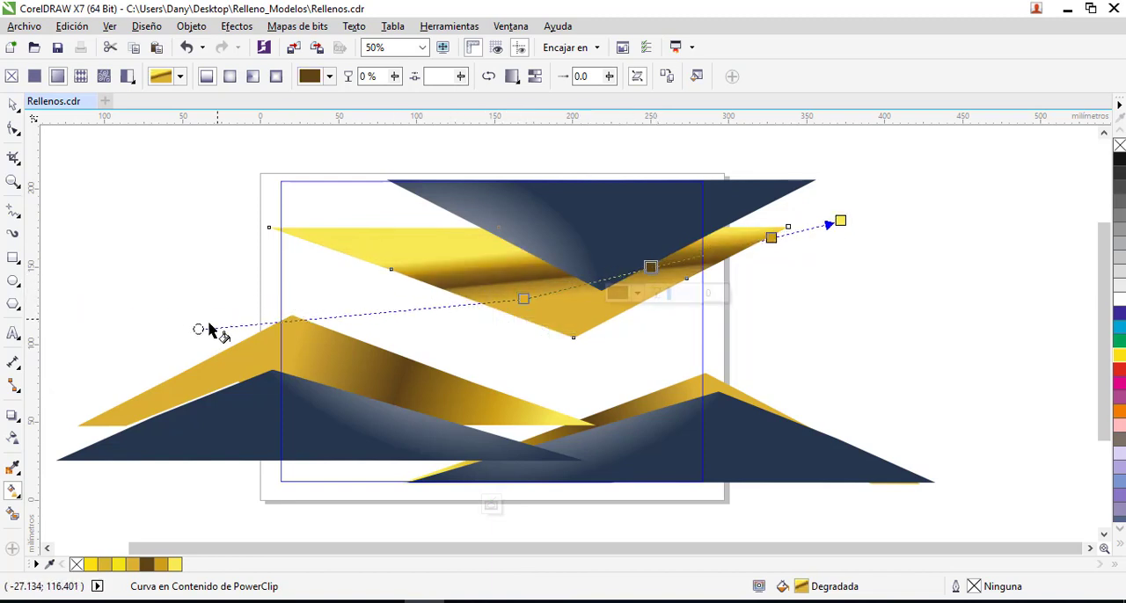
pyautogui.moveTo(201, 330); pyautogui.dragTo(243, 206)
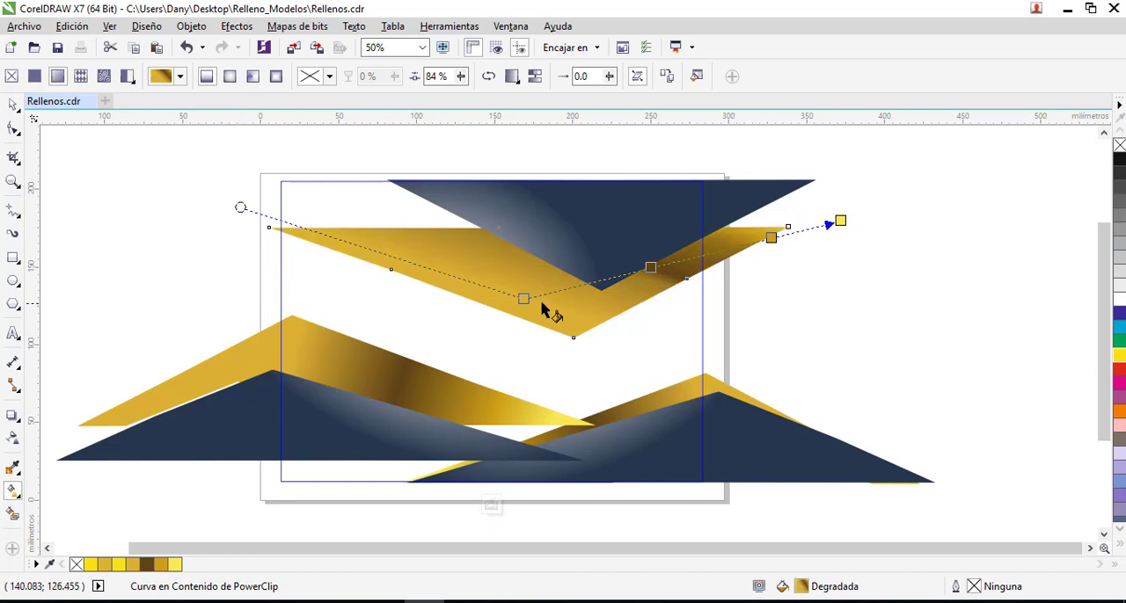
# - Refine the gradient by raising the yellow end further, pulling the skew handle inward and placing the brown node at the navy triangle's tip
pyautogui.moveTo(650, 267); pyautogui.dragTo(678, 260)
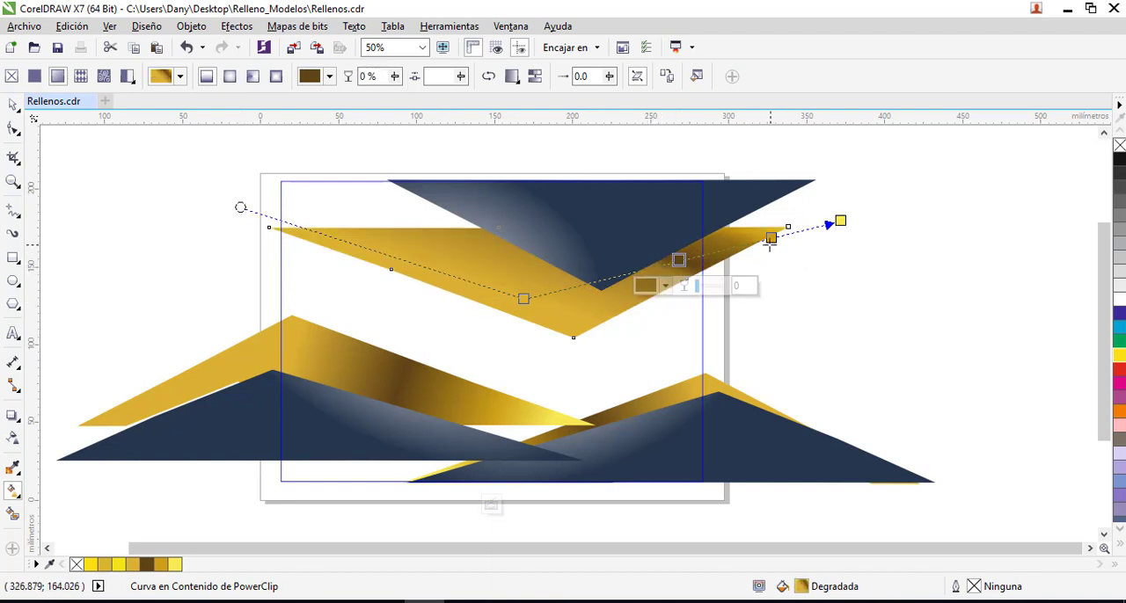
pyautogui.moveTo(771, 237); pyautogui.dragTo(840, 201)
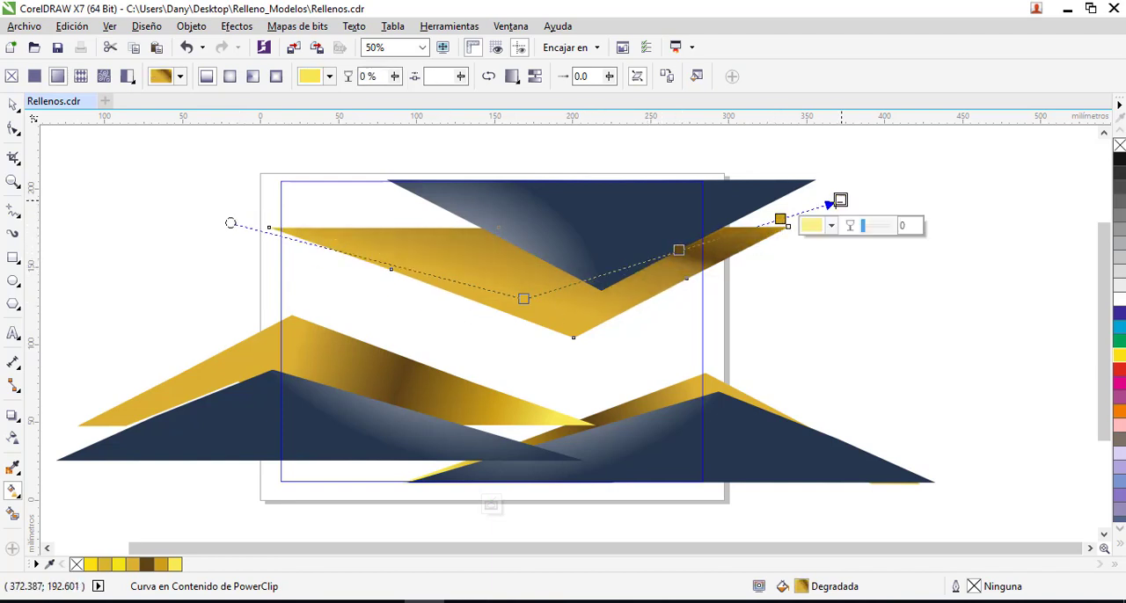
pyautogui.moveTo(230, 223); pyautogui.dragTo(274, 200)
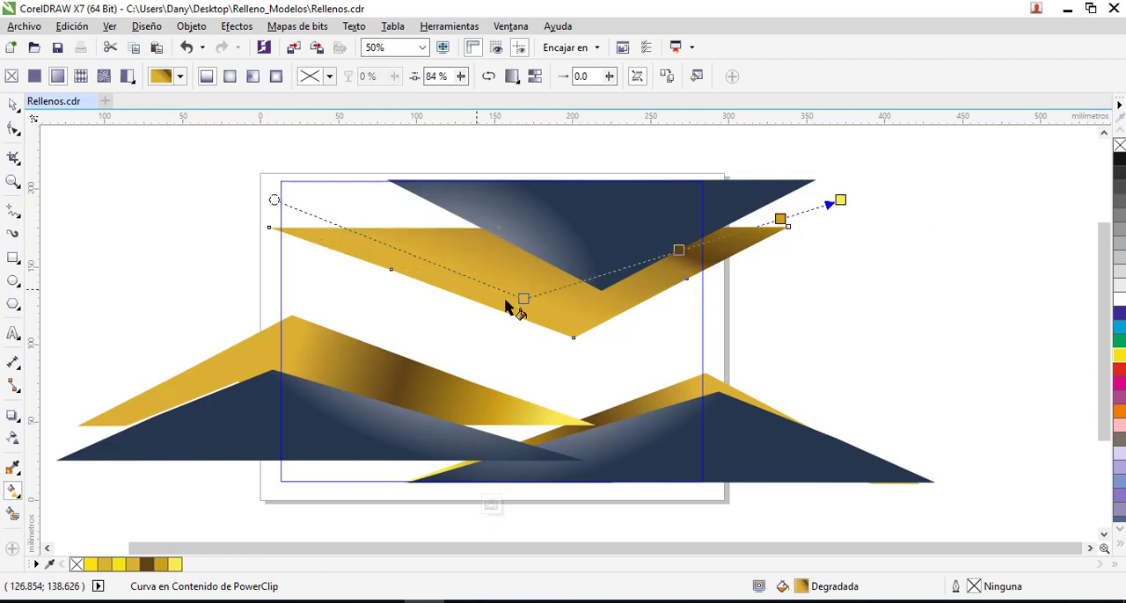
pyautogui.moveTo(680, 253); pyautogui.dragTo(602, 273)
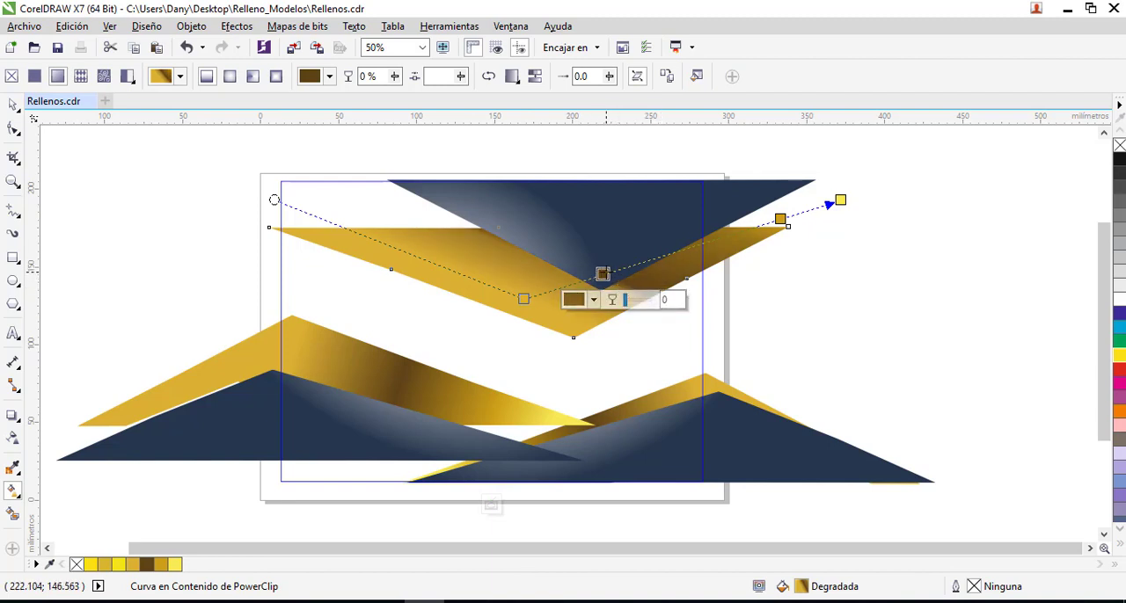
# - Delete the brown node from the upper gold triangle's gradient and move the amber node inward, just past the navy triangle's tip
pyautogui.doubleClick(603, 274)
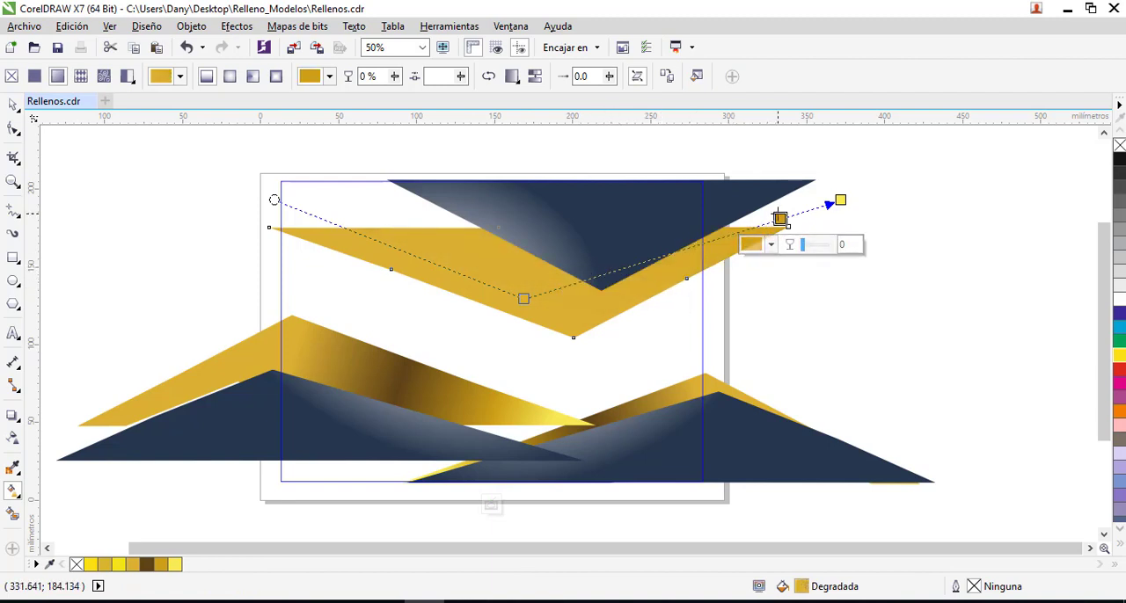
pyautogui.moveTo(780, 219); pyautogui.dragTo(637, 263)
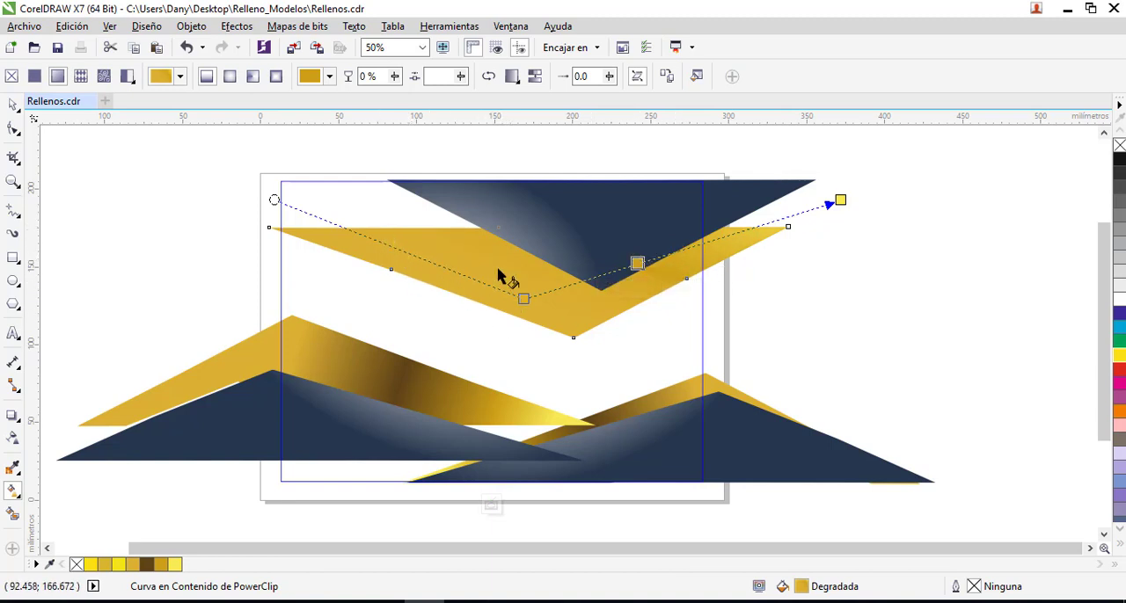
pyautogui.click(426, 262)
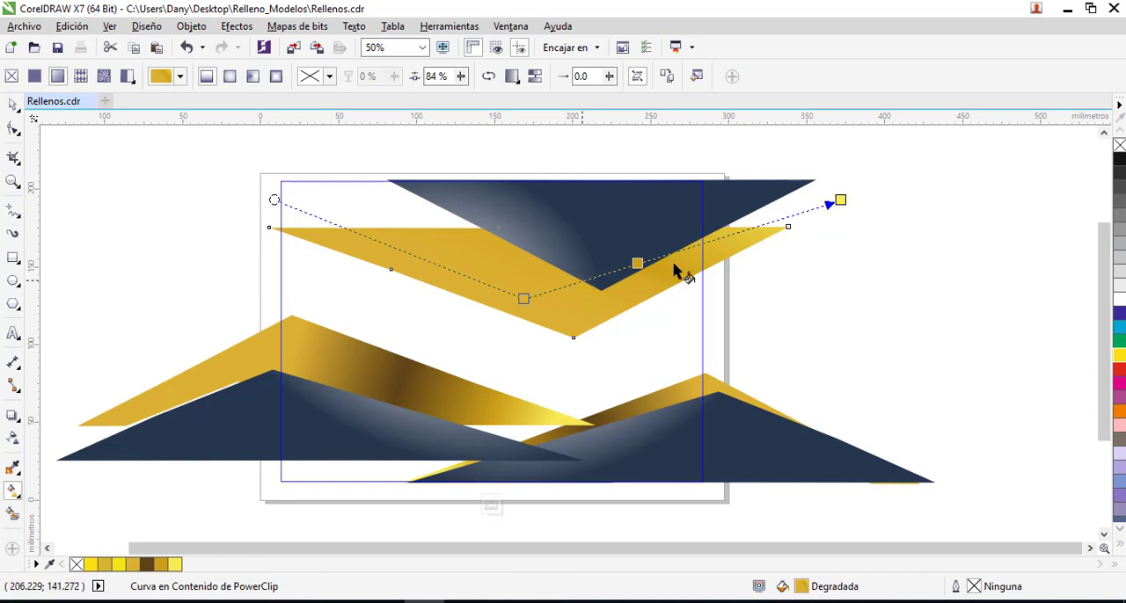
# - Add a colour node between the amber and yellow nodes and slightly increase the red in its RGB colour
pyautogui.doubleClick(739, 233)
pyautogui.click(730, 256)
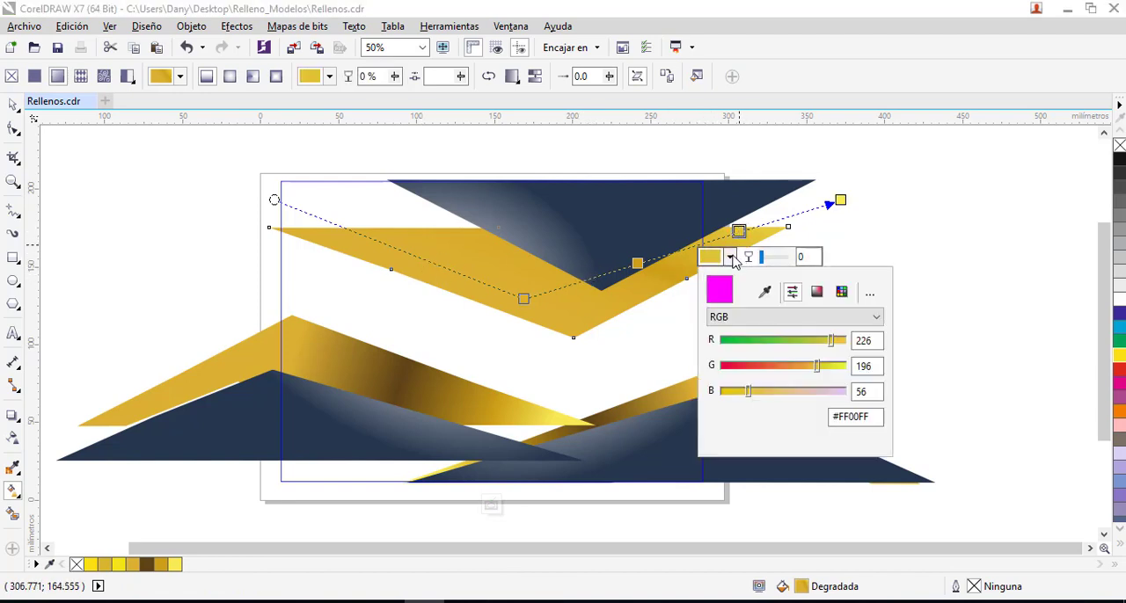
pyautogui.moveTo(831, 341)
pyautogui.mouseDown()
pyautogui.moveTo(808, 347)
pyautogui.moveTo(833, 347)
pyautogui.mouseUp()
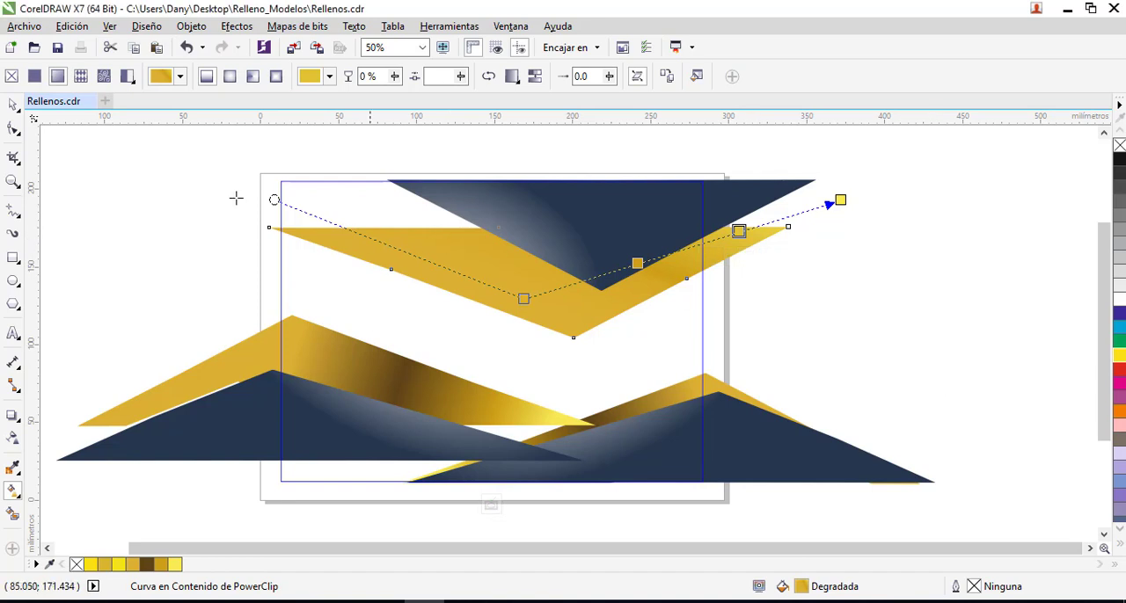
# - Deselect the gold triangle and finish editing the PowerClip contents
pyautogui.click(13, 104)
pyautogui.click(795, 290)
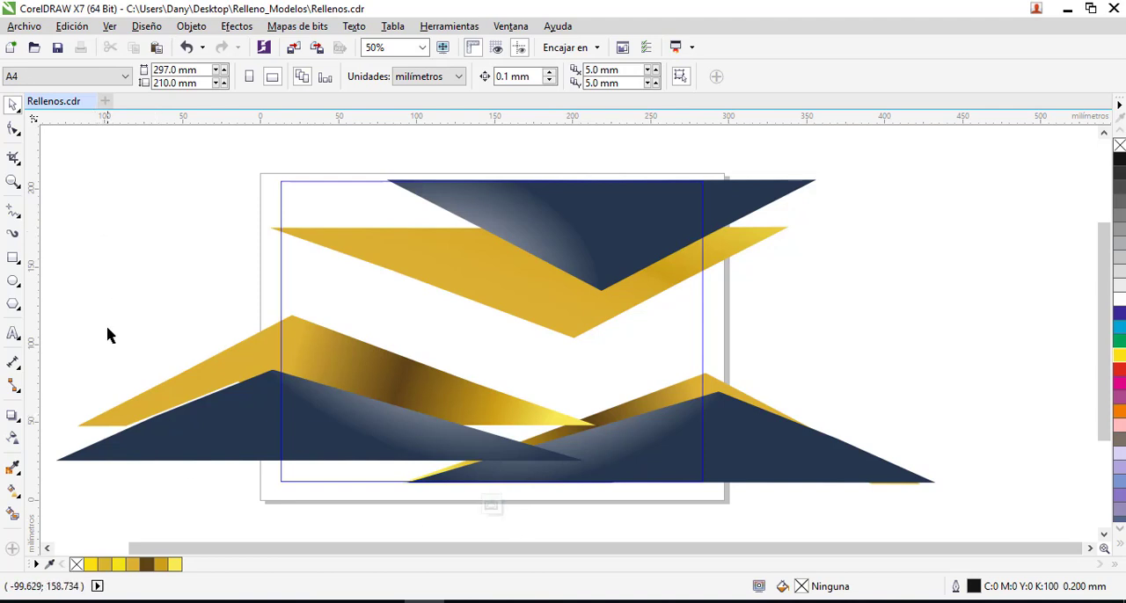
pyautogui.click(492, 505)
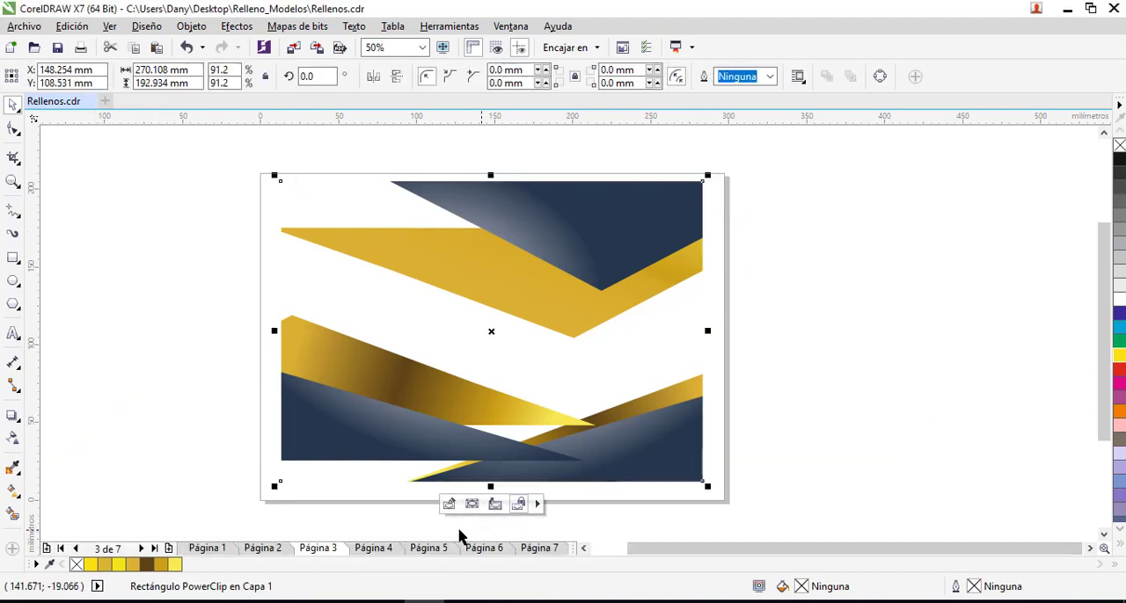
# - Open page 4, check the dark navy wave shape's fill, and move the shape partly off the page's left edge
pyautogui.click(374, 548)
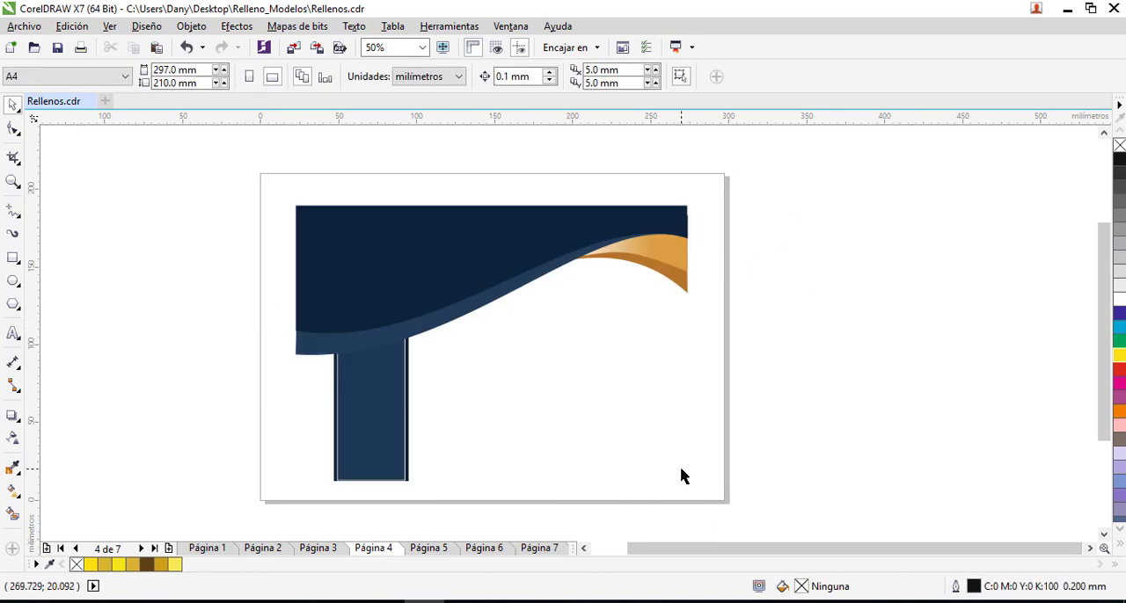
pyautogui.click(470, 258)
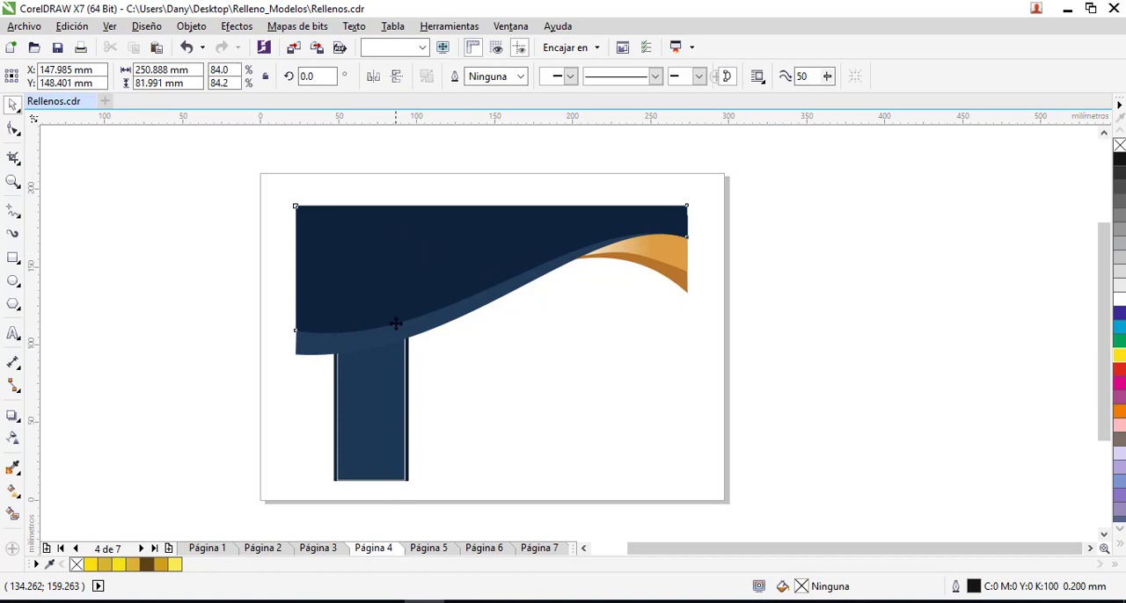
pyautogui.click(567, 348)
pyautogui.click(530, 258)
pyautogui.click(604, 342)
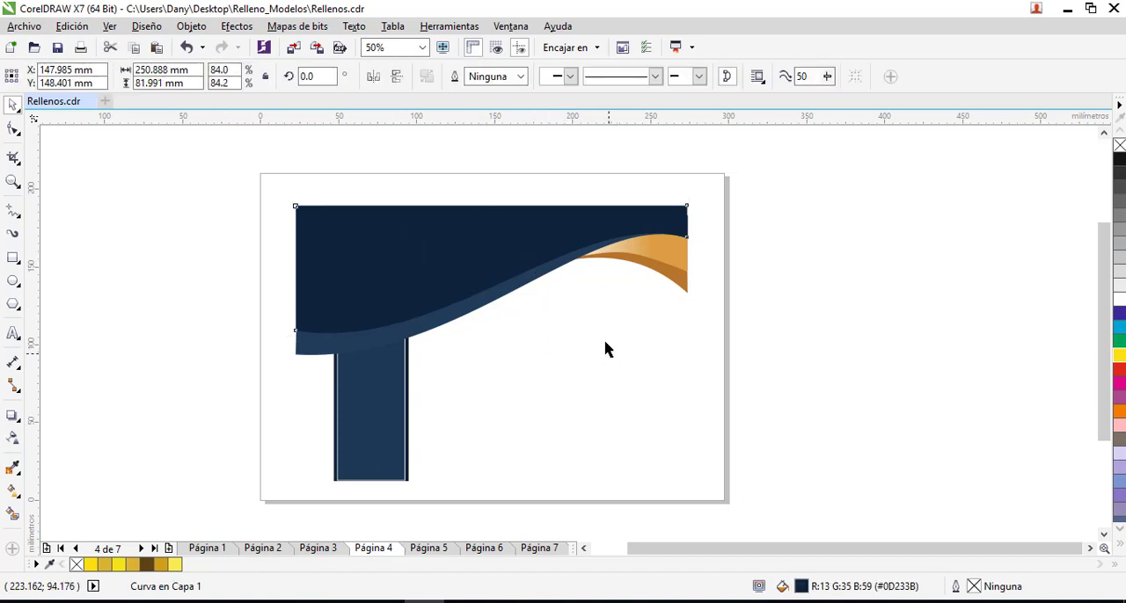
pyautogui.moveTo(554, 237); pyautogui.dragTo(543, 198)
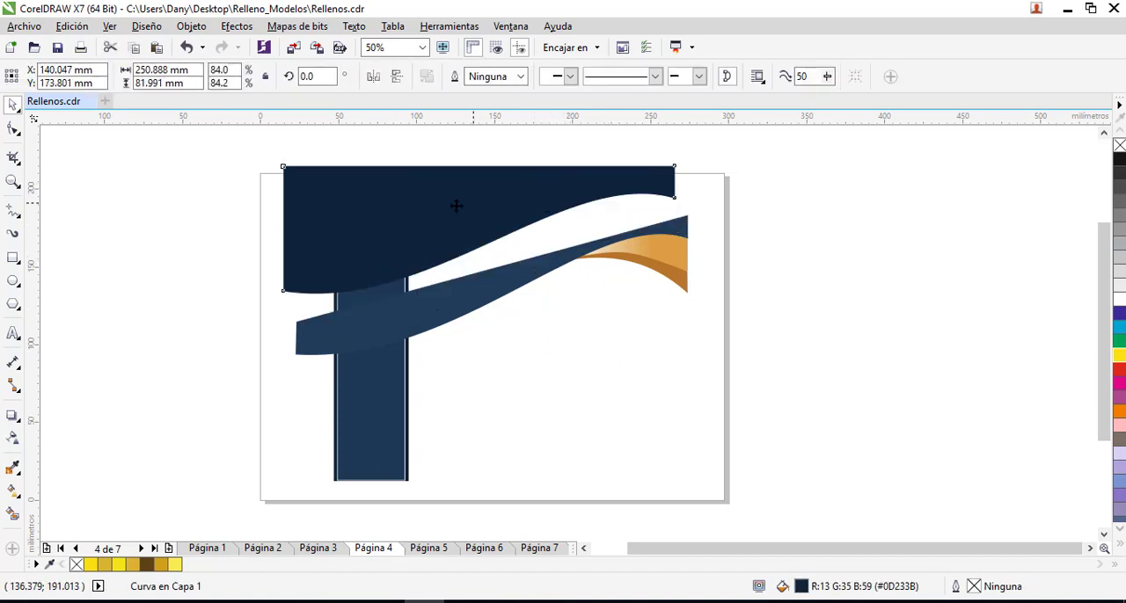
pyautogui.moveTo(455, 206); pyautogui.dragTo(228, 252)
# - Separate the remaining wave shapes by moving the pale orange band rightward and the brown band and lighter navy wave downward
pyautogui.moveTo(690, 267); pyautogui.dragTo(781, 288)
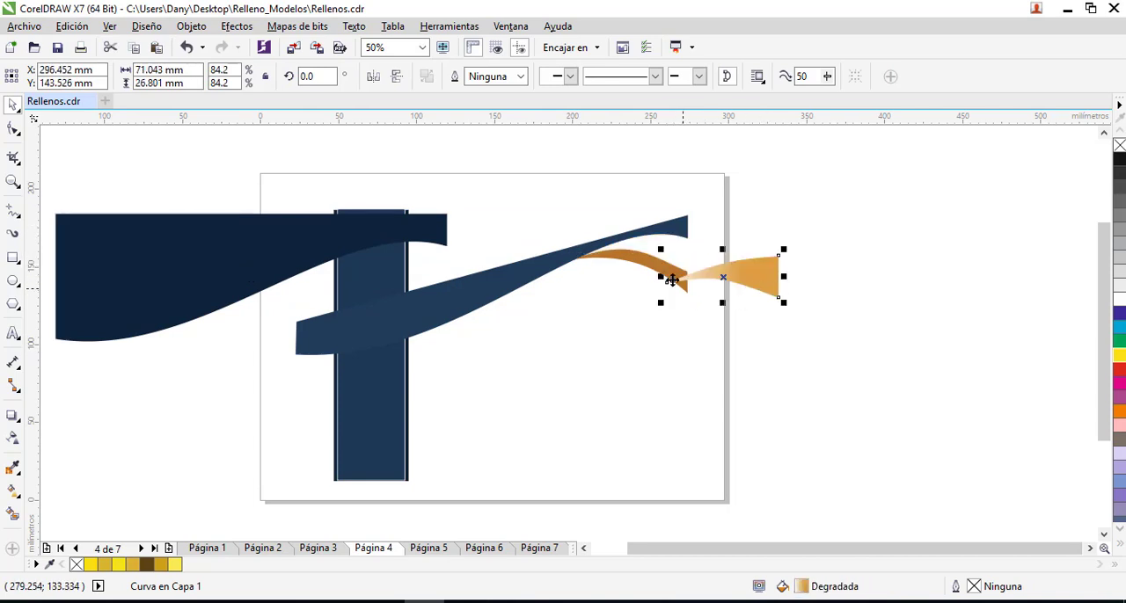
pyautogui.moveTo(659, 269); pyautogui.dragTo(659, 326)
pyautogui.click(521, 314)
pyautogui.moveTo(521, 314); pyautogui.dragTo(532, 379)
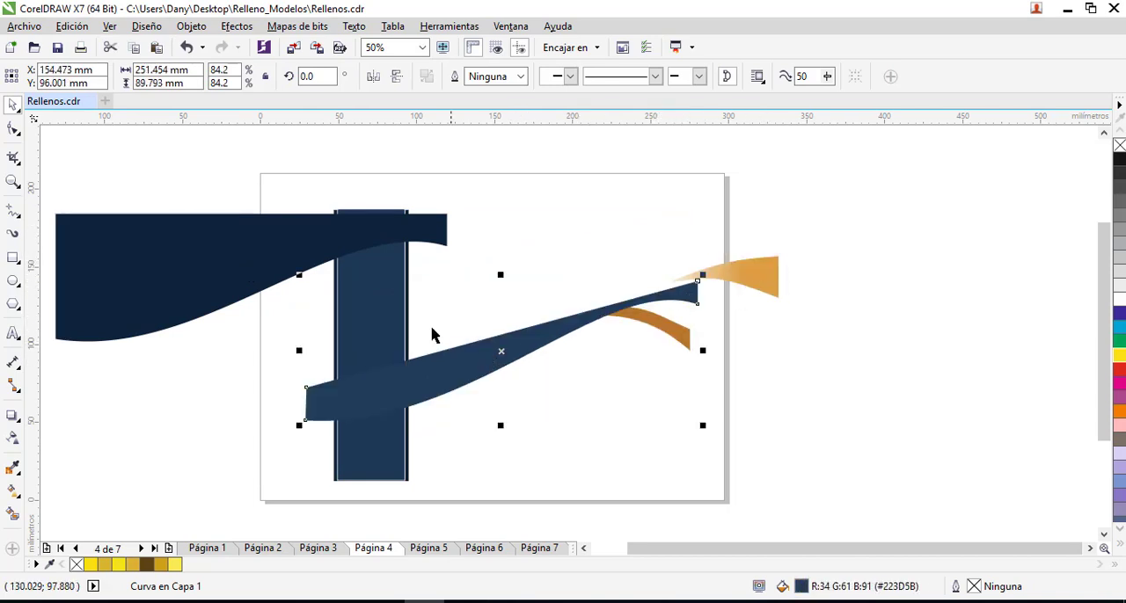
# - Pull the two navy rectangles apart near the page's middle and view the lighter one's options in the fill editor without applying a gradient
pyautogui.moveTo(380, 299); pyautogui.dragTo(537, 267)
pyautogui.hotkey('ctrl', 'z')
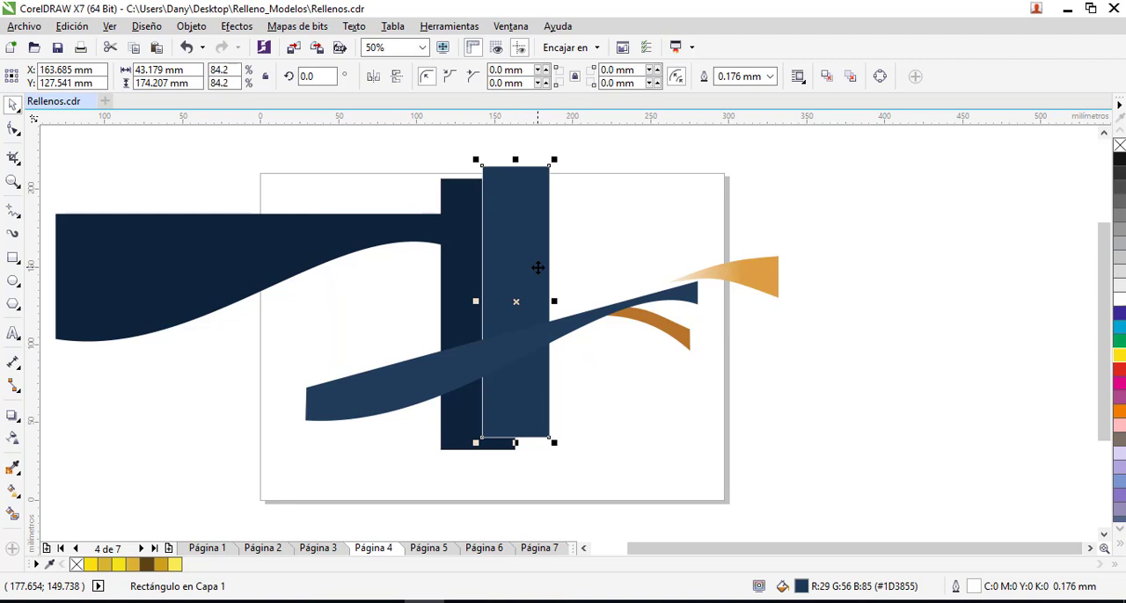
pyautogui.press('F11')
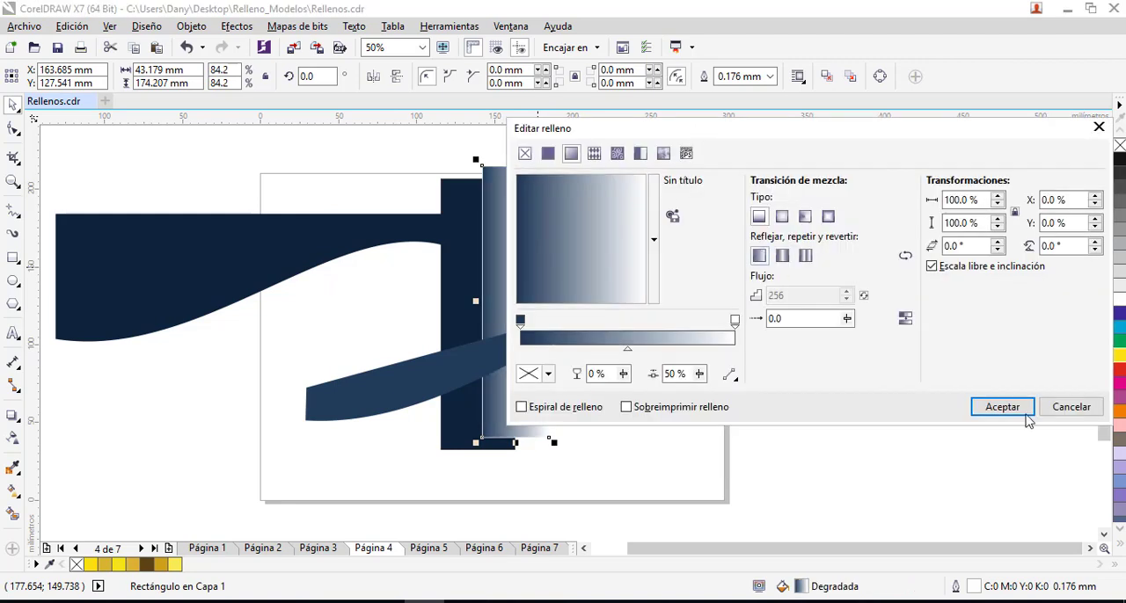
pyautogui.click(1098, 127)
# - Centre the lighter navy rectangle on the dark navy one both horizontally and vertically, and inspect the aligned edges up close
pyautogui.click(472, 220)
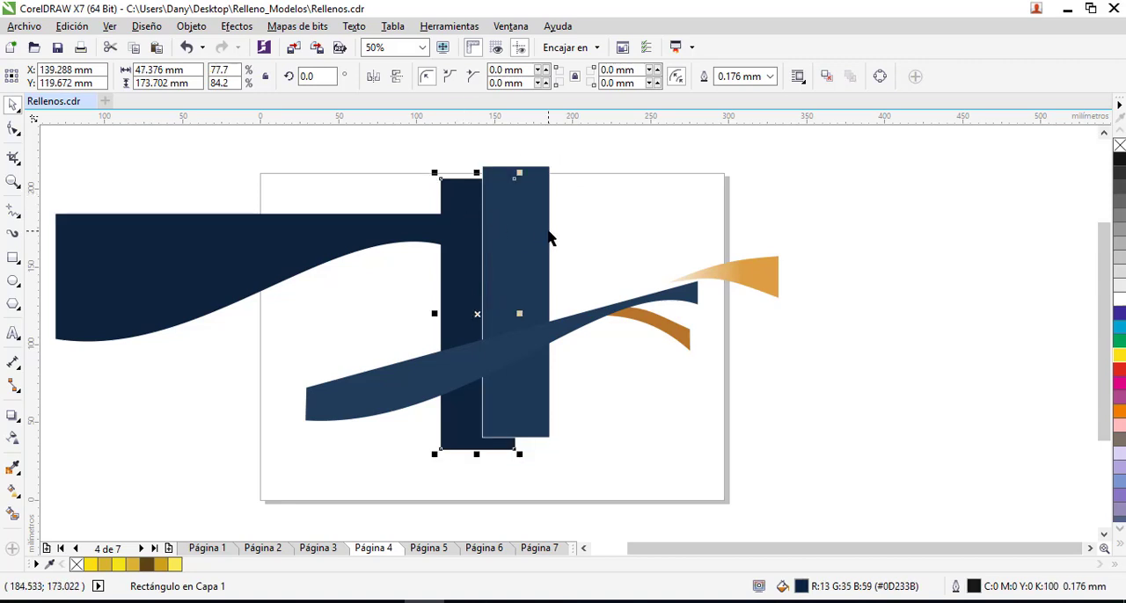
pyautogui.keyDown('shift'); pyautogui.click(464, 193); pyautogui.keyUp('shift')
pyautogui.click(519, 208)
pyautogui.keyDown('shift'); pyautogui.click(455, 193); pyautogui.keyUp('shift')
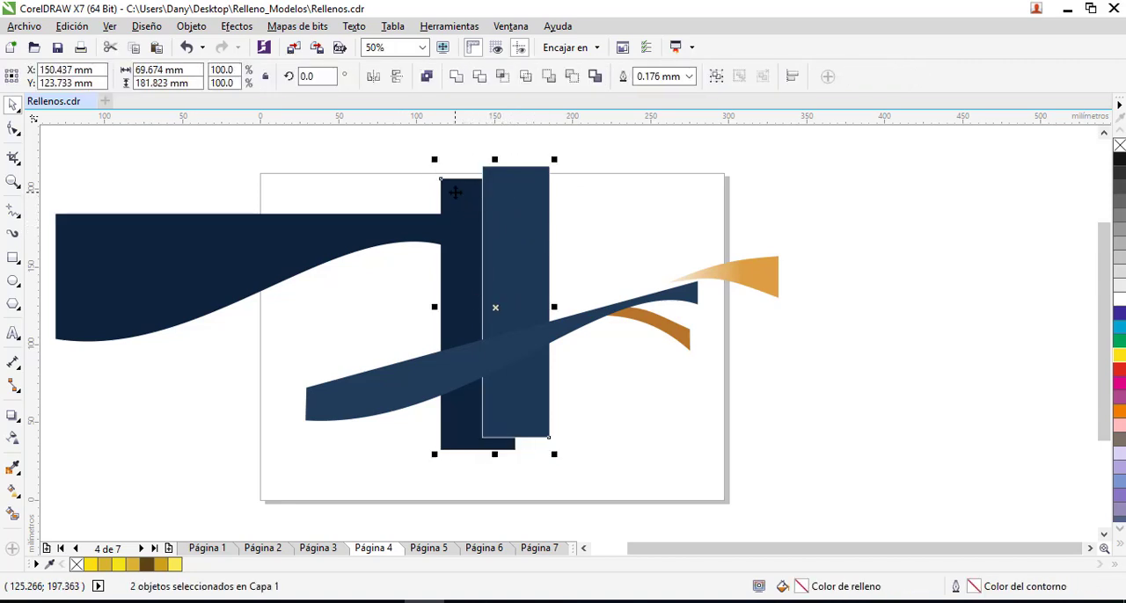
pyautogui.press('c')
pyautogui.press('e')
pyautogui.click(525, 240)
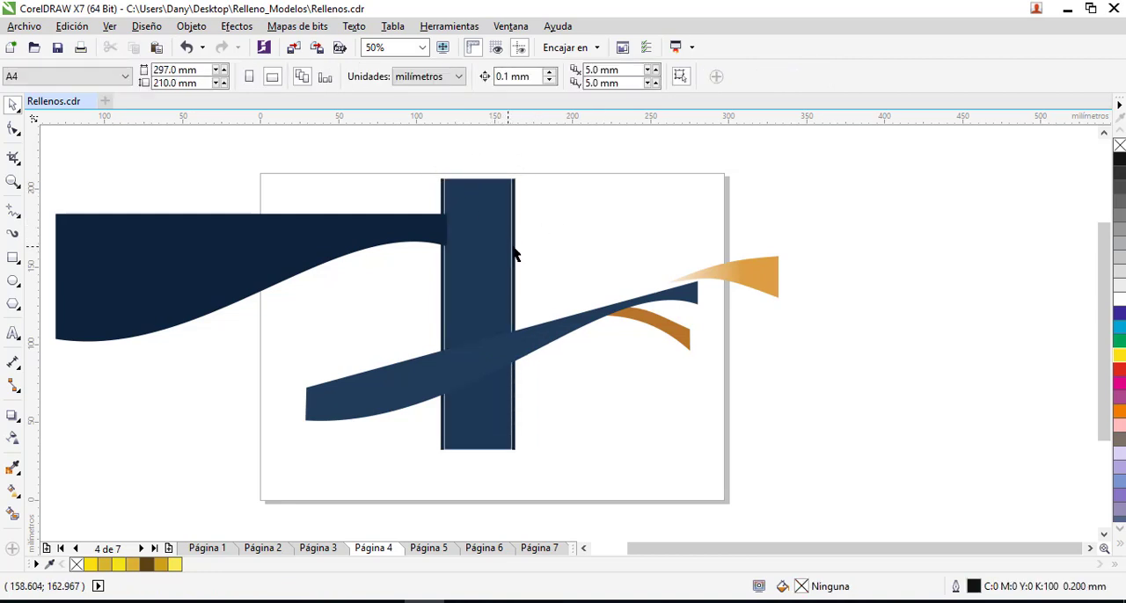
pyautogui.scroll(2, 499, 416)
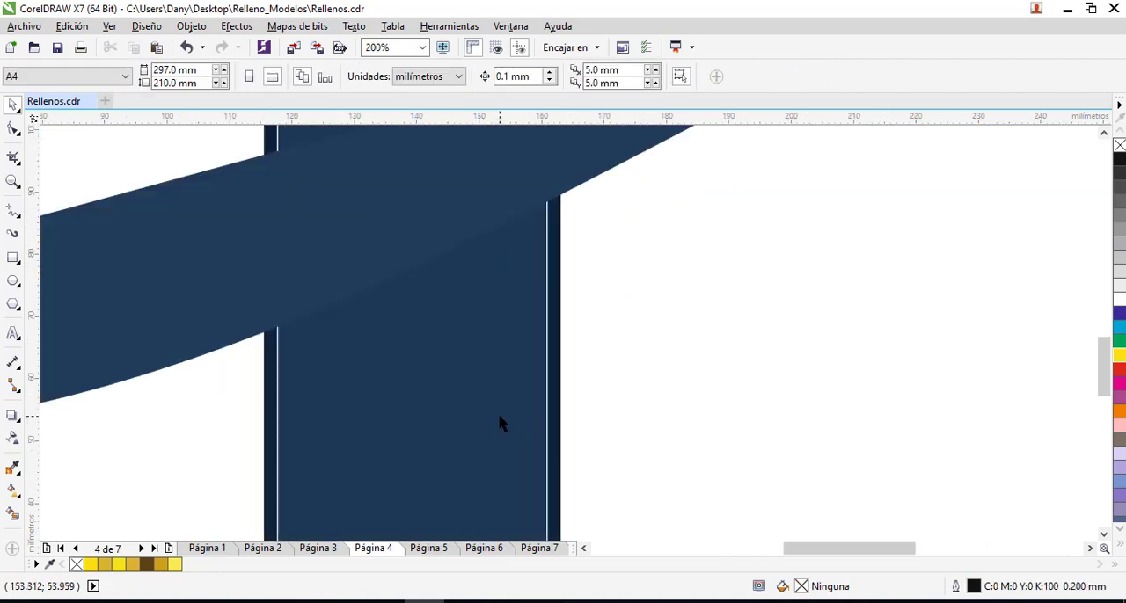
pyautogui.scroll(-2, 499, 416)
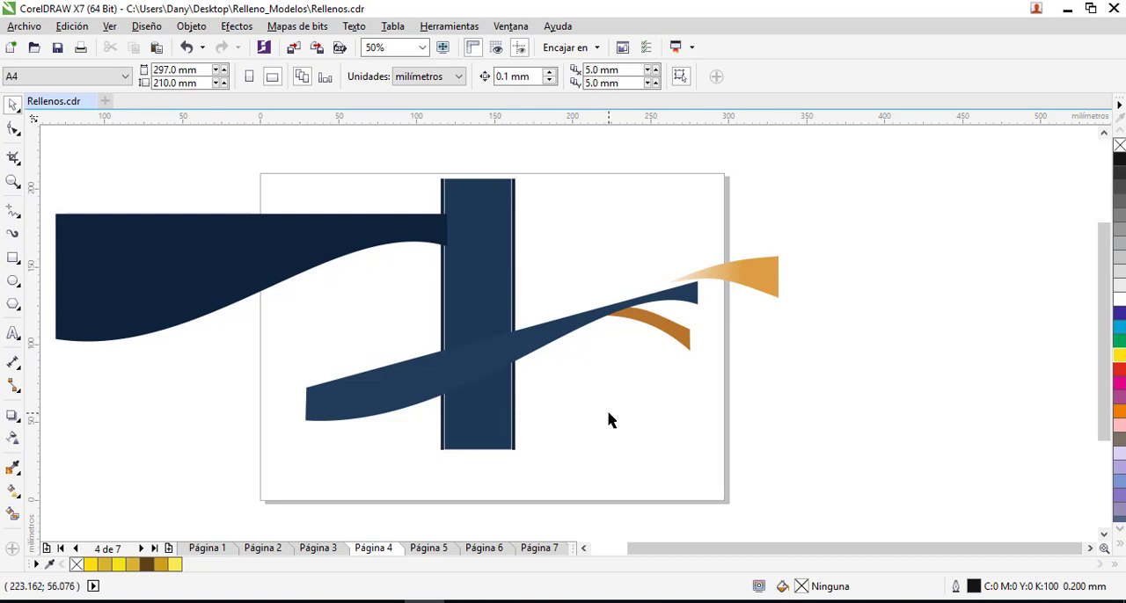
# - Open page 5 and examine the fill types of the blue side shapes and the horizontal gold bar
pyautogui.click(433, 554)
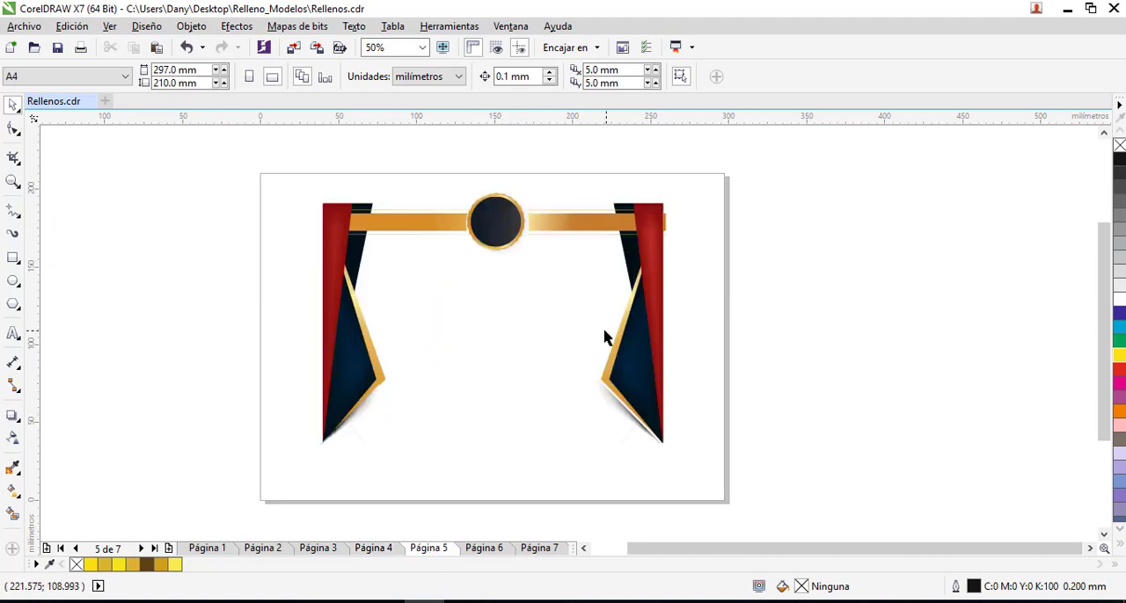
pyautogui.click(632, 371)
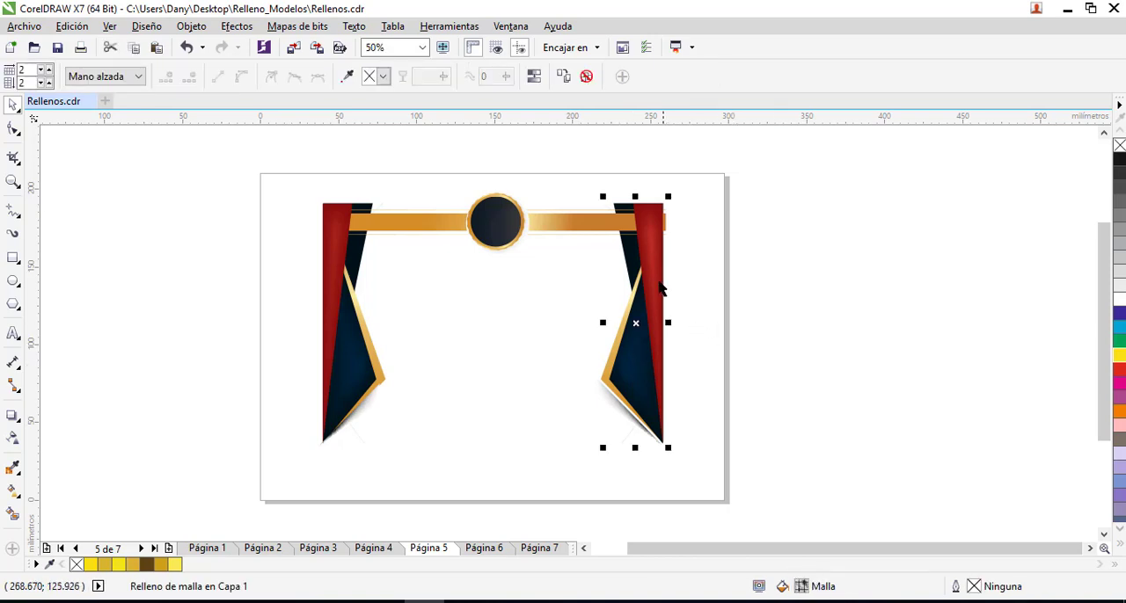
pyautogui.click(580, 228)
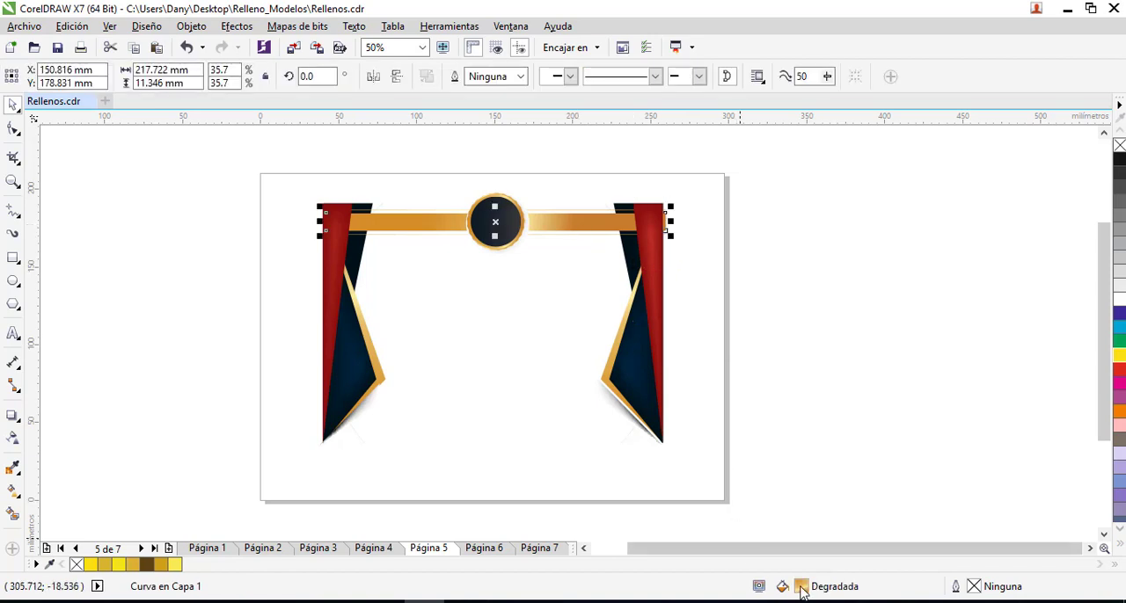
pyautogui.click(634, 373)
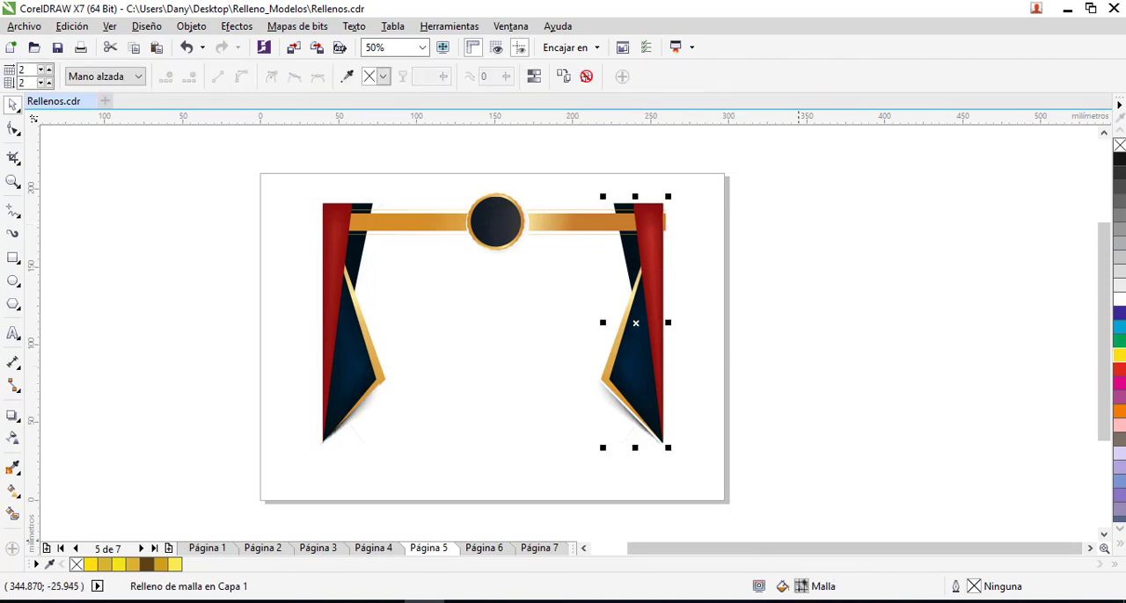
pyautogui.click(368, 361)
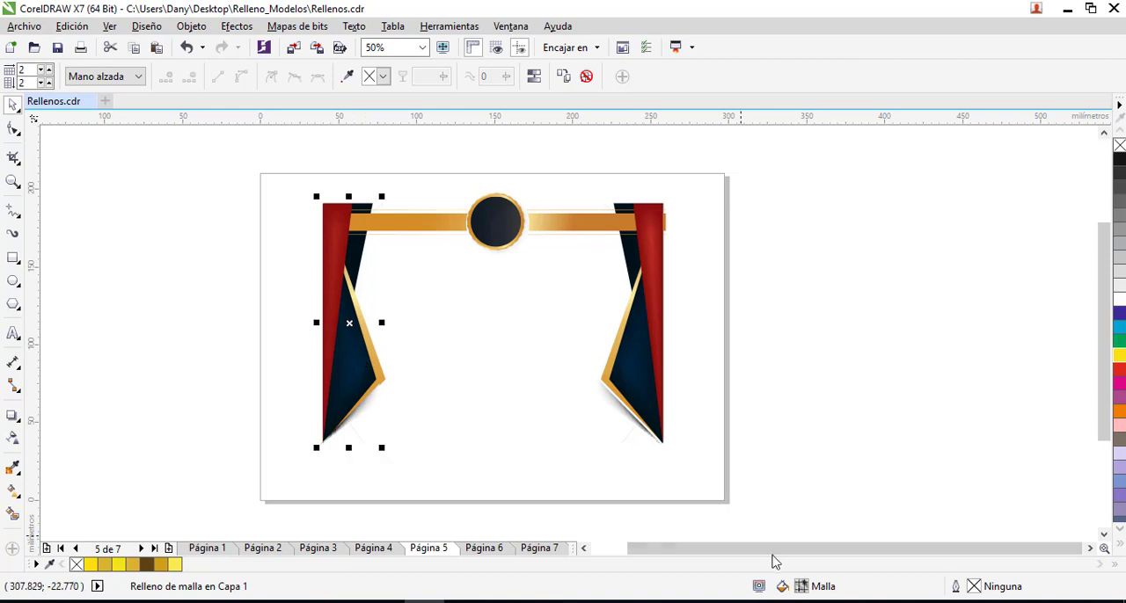
# - Move the left gold shape out beside the blue one to expose its gradient, and shift the left red strip slightly outward
pyautogui.press('space')
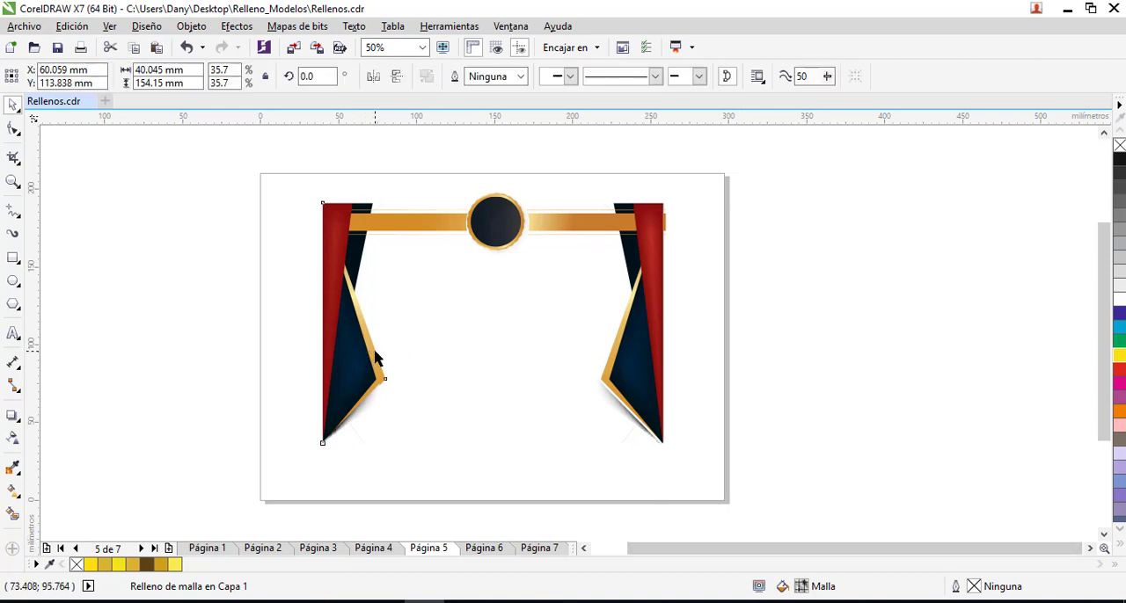
pyautogui.moveTo(375, 354); pyautogui.dragTo(454, 365)
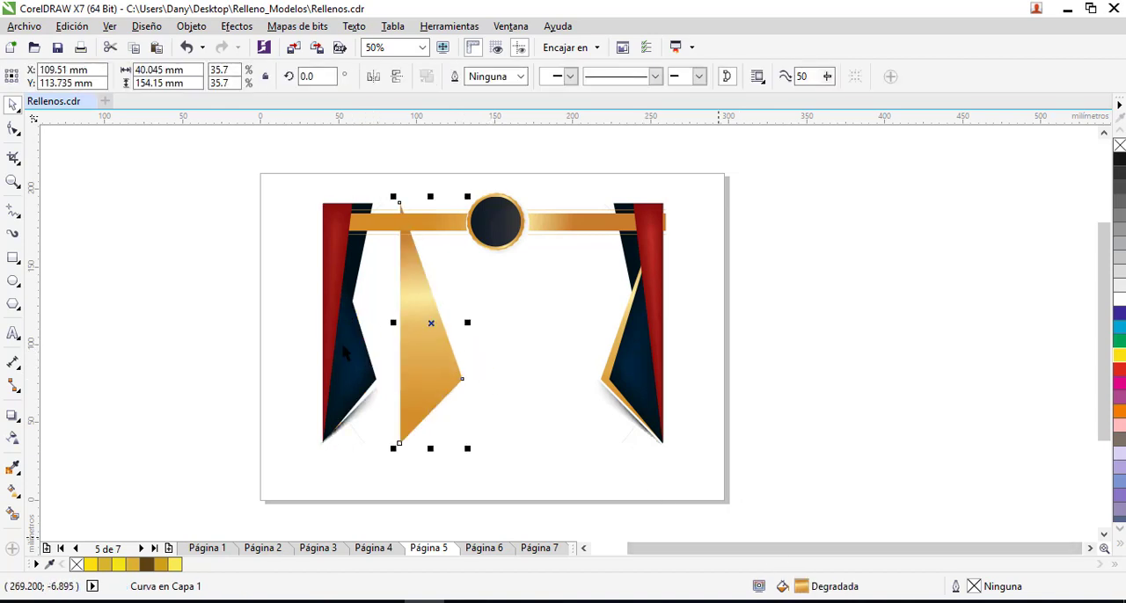
pyautogui.click(338, 271)
pyautogui.moveTo(335, 269)
pyautogui.mouseDown()
pyautogui.moveTo(285, 276)
pyautogui.moveTo(332, 268)
pyautogui.mouseUp()
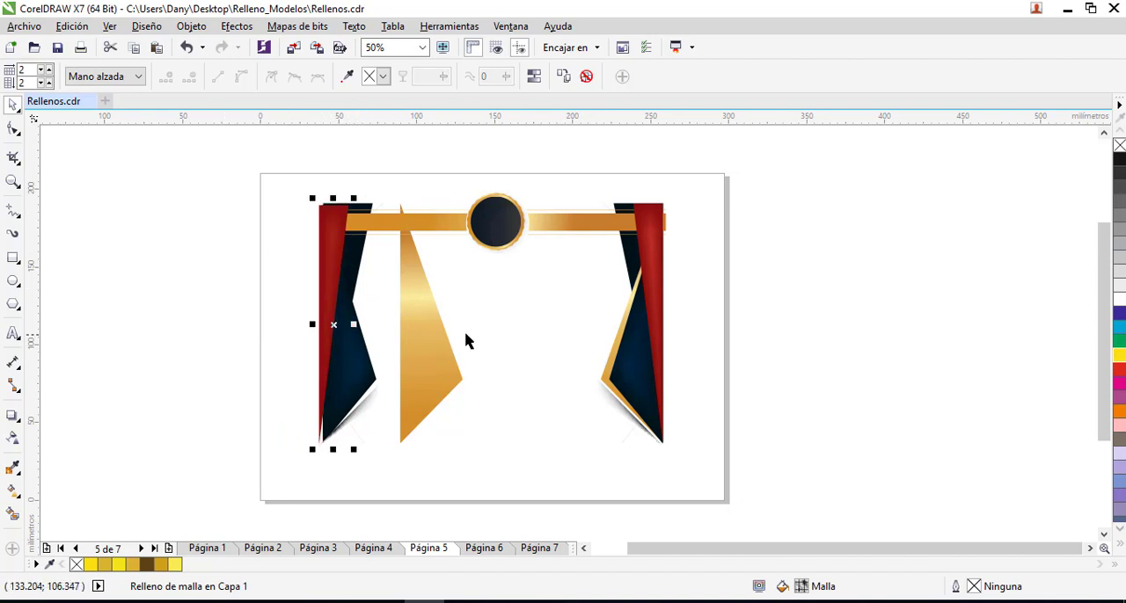
pyautogui.moveTo(431, 323); pyautogui.dragTo(407, 326)
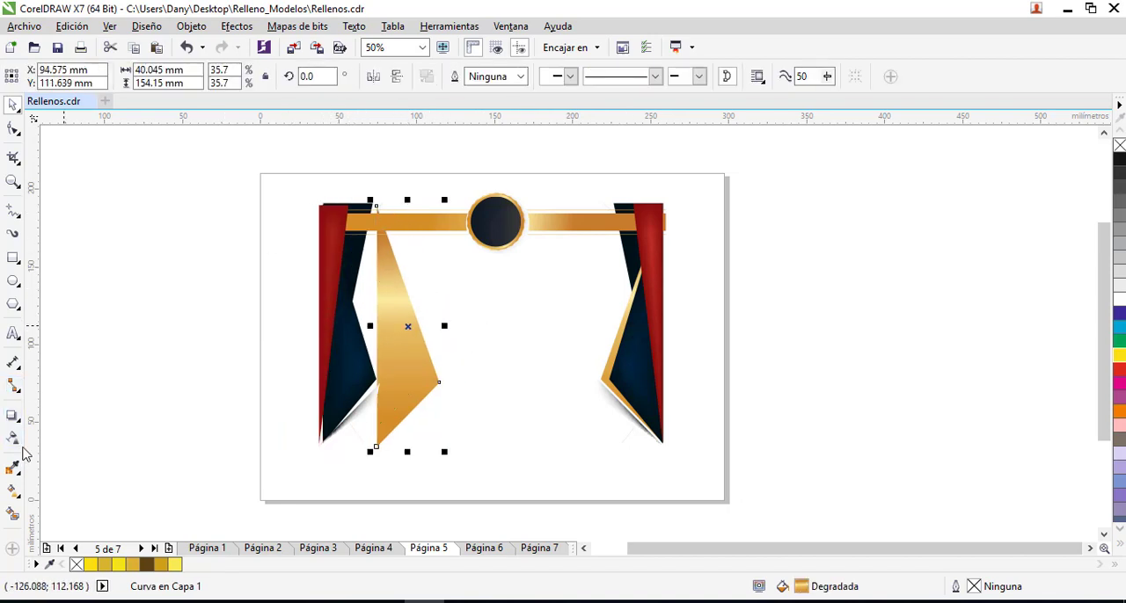
# - Draw a rectangle about 40 mm by 79 mm across the page's right edge and activate a 2 by 2 mesh fill on it
pyautogui.click(13, 258)
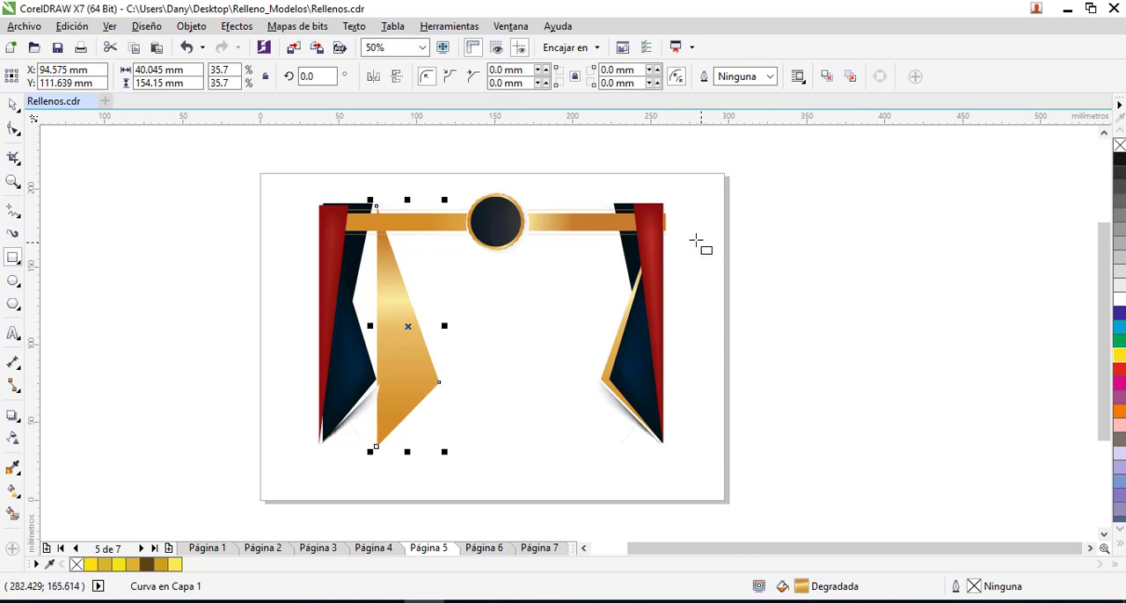
pyautogui.moveTo(699, 236)
pyautogui.mouseDown()
pyautogui.moveTo(721, 338)
pyautogui.moveTo(759, 359)
pyautogui.mouseUp()
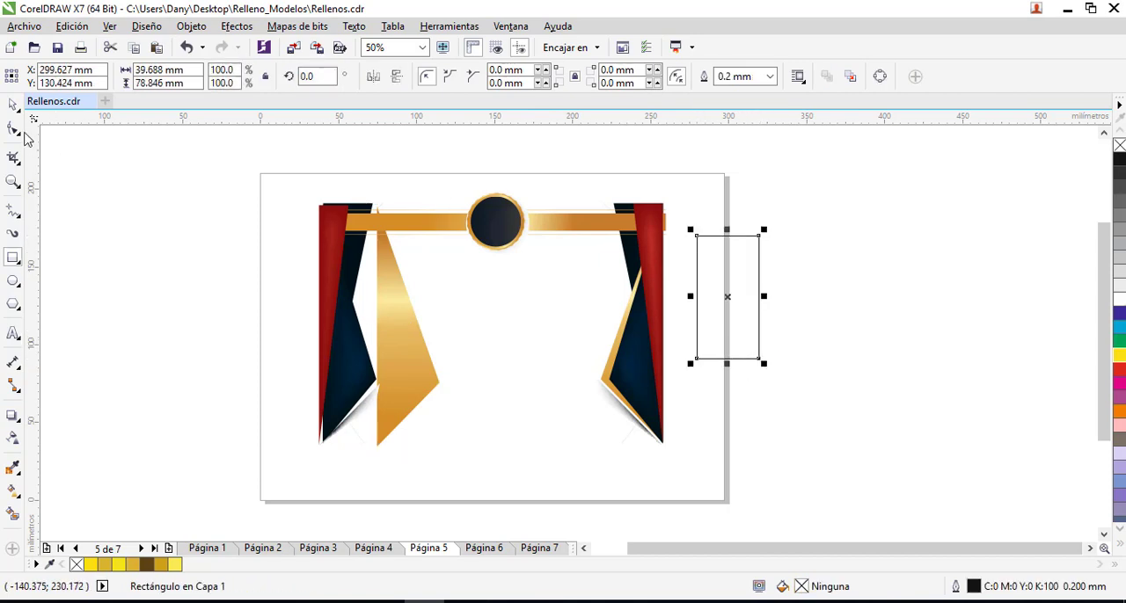
pyautogui.click(21, 500)
pyautogui.click(89, 515)
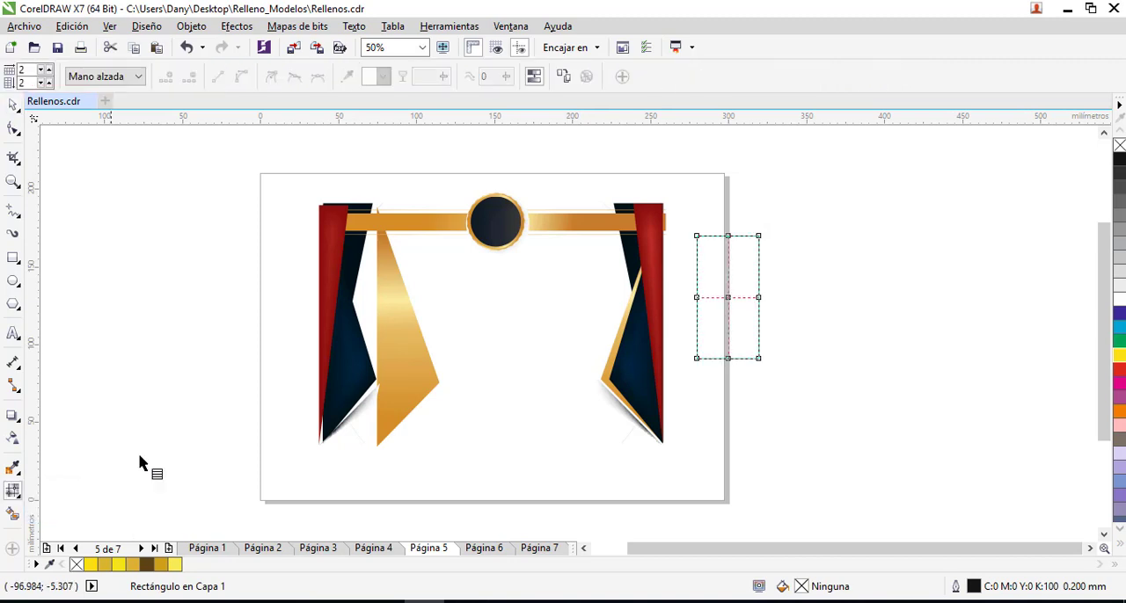
# - Shift the central mesh node of the rectangle slightly right and down from its centre
pyautogui.click(727, 297)
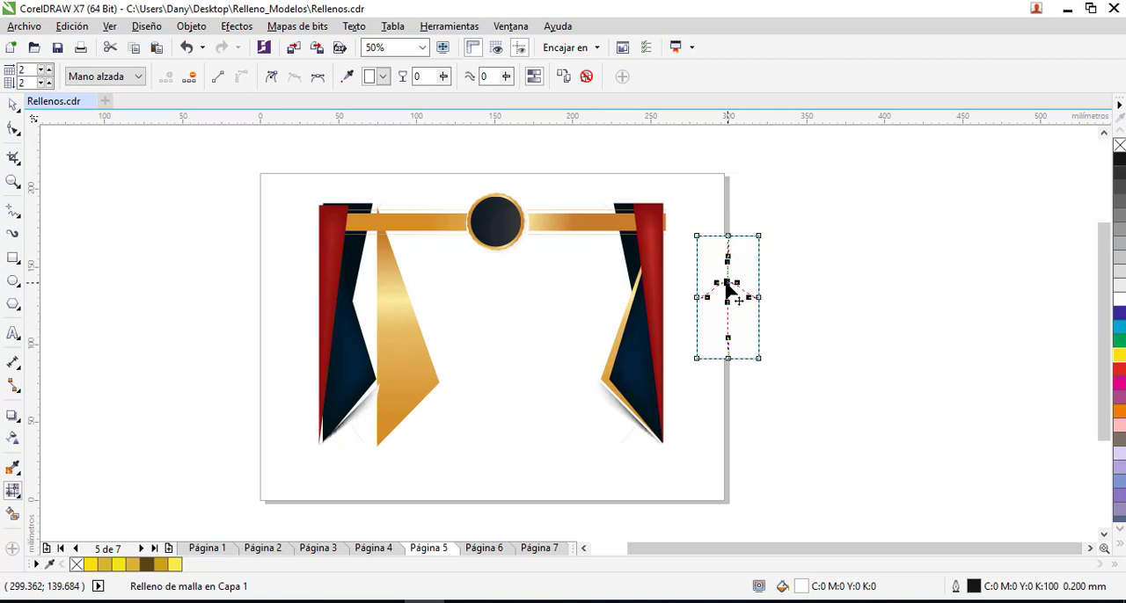
pyautogui.moveTo(728, 299)
pyautogui.mouseDown()
pyautogui.moveTo(731, 314)
pyautogui.moveTo(737, 303)
pyautogui.mouseUp()
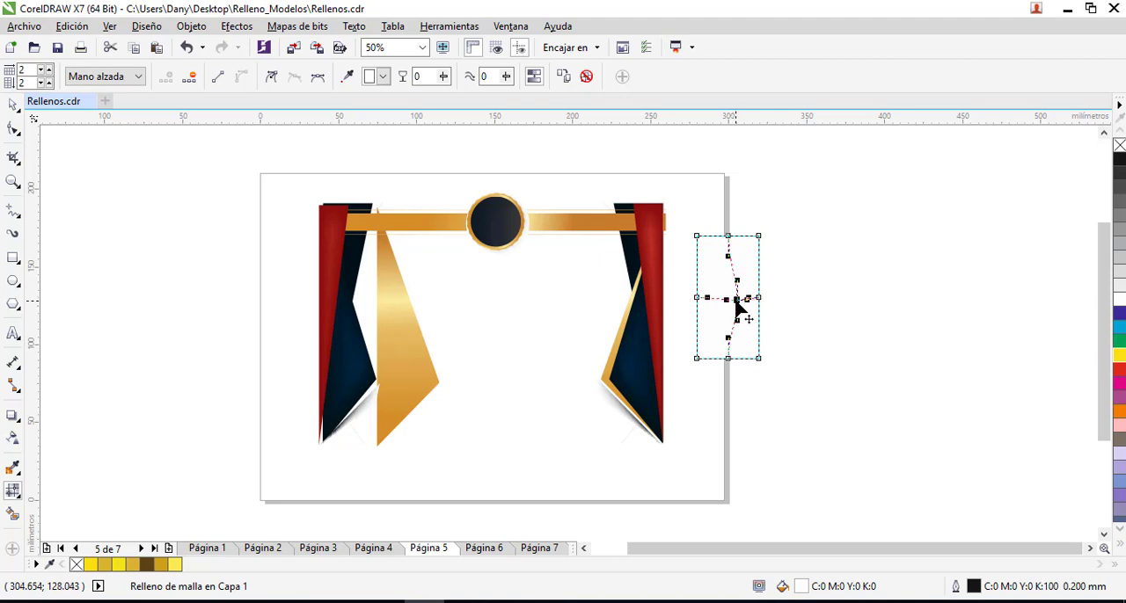
pyautogui.press('F11')
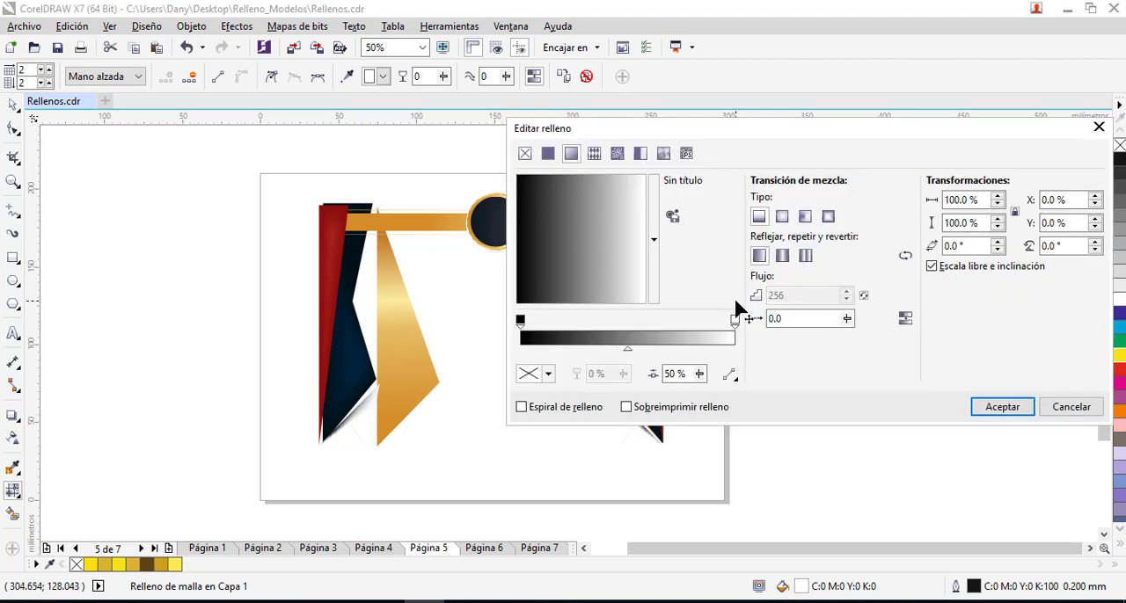
pyautogui.click(1004, 408)
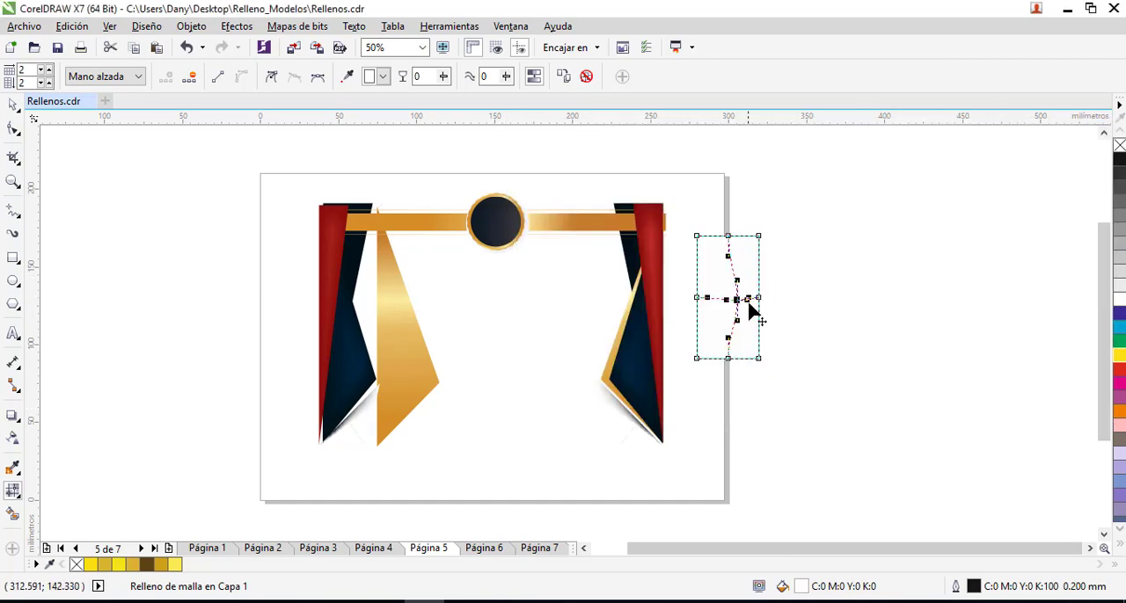
pyautogui.moveTo(736, 299); pyautogui.dragTo(733, 300)
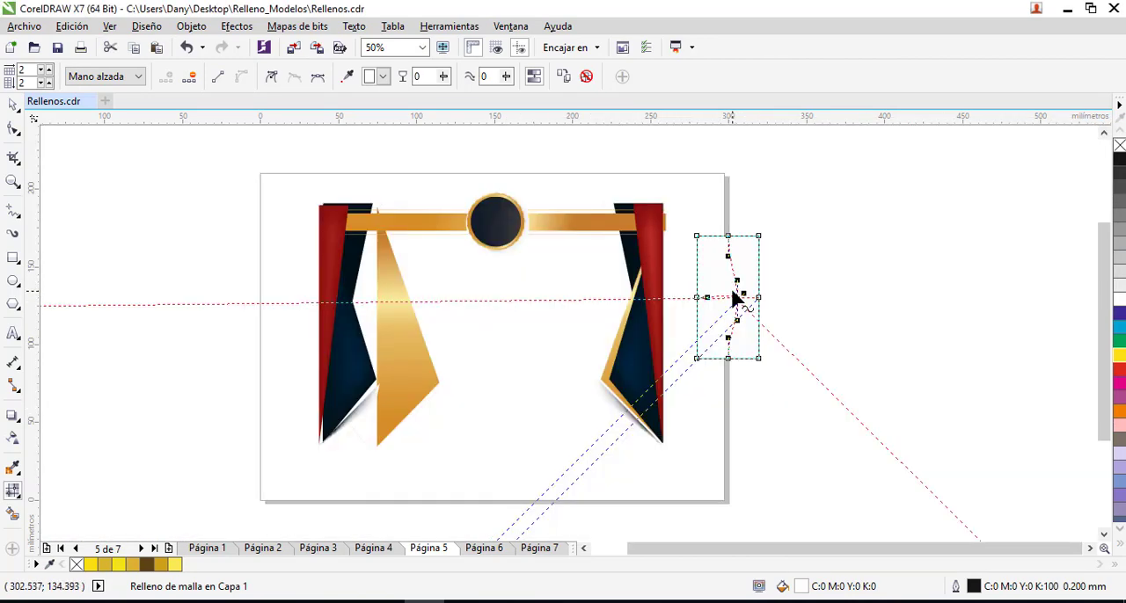
pyautogui.hotkey('ctrl', 'z')
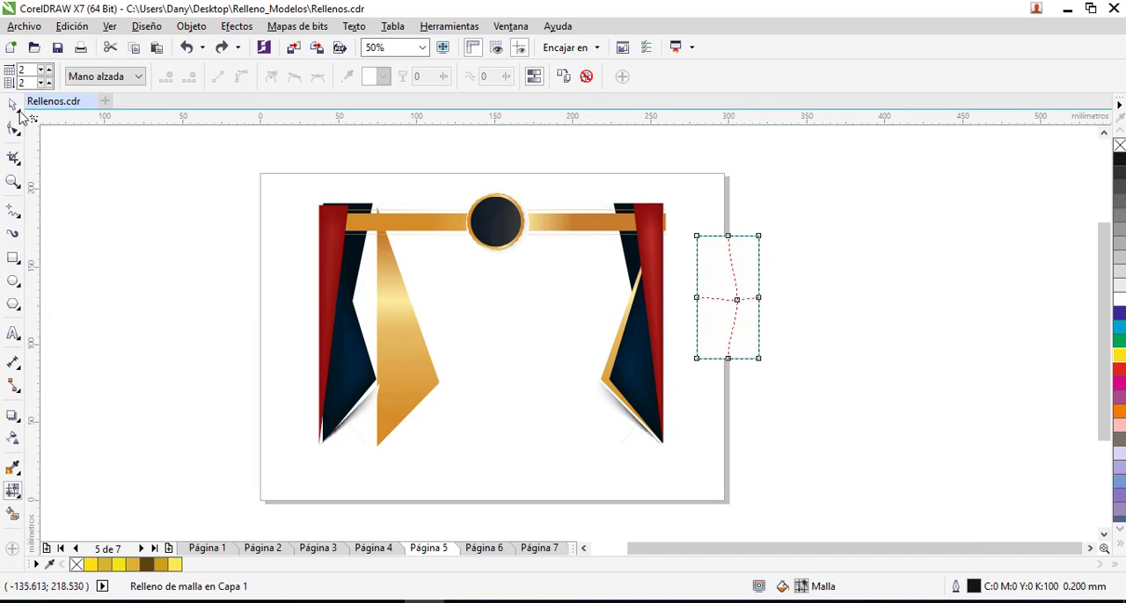
# - Move the mesh-filled rectangle from the page's right edge to the open area below the dark circle
pyautogui.click(13, 104)
pyautogui.click(741, 318)
pyautogui.press('Escape')
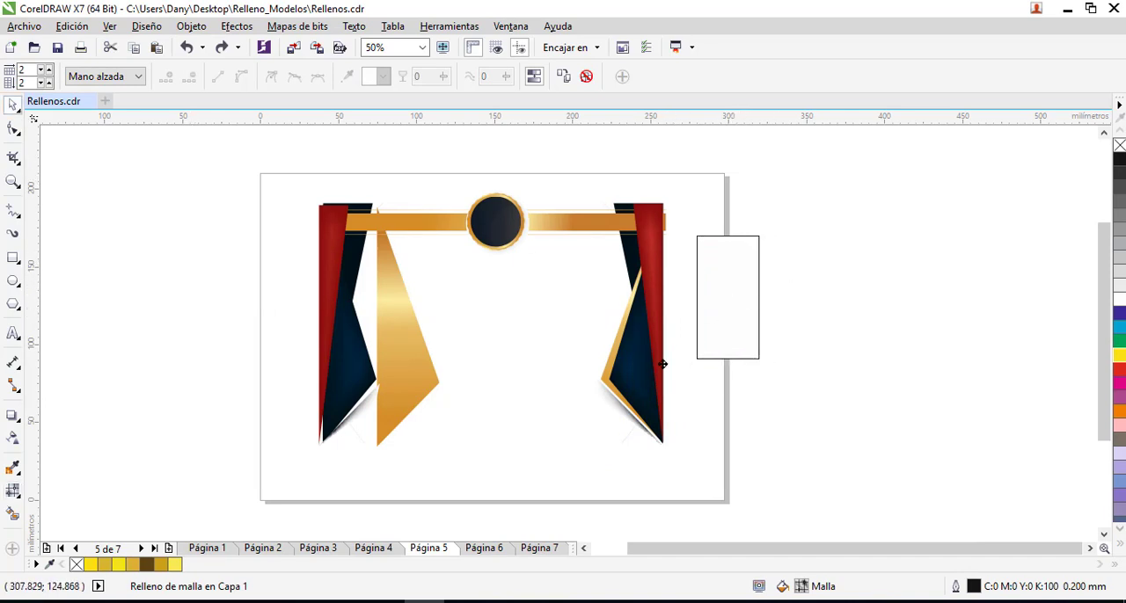
pyautogui.moveTo(743, 310); pyautogui.dragTo(533, 360)
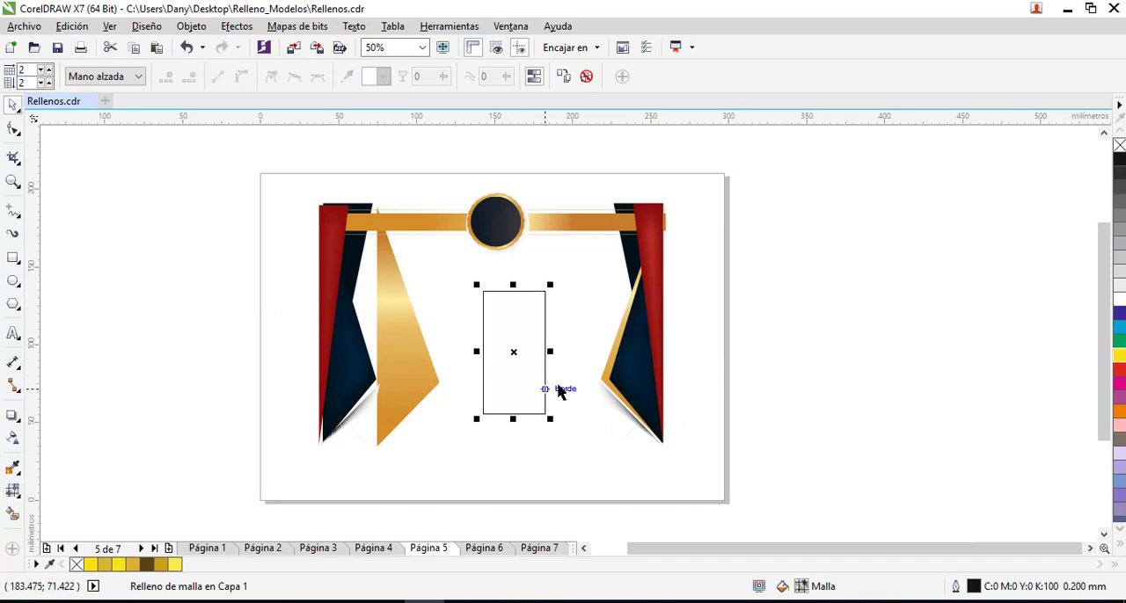
# - Colour the rectangle's central mesh node yellow and its top middle node red
pyautogui.click(13, 491)
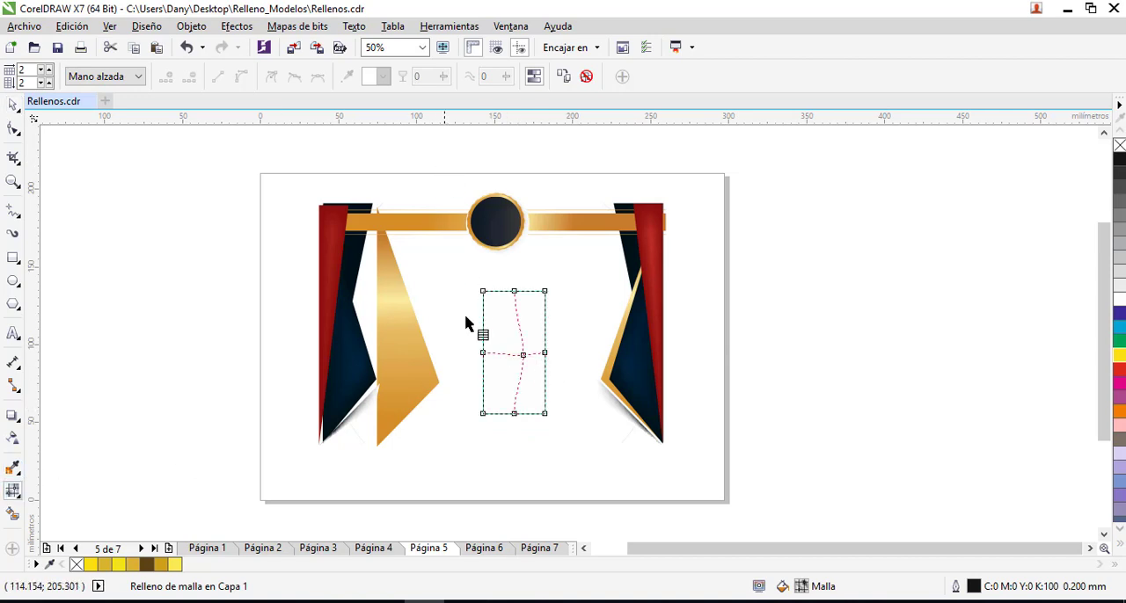
pyautogui.click(518, 355)
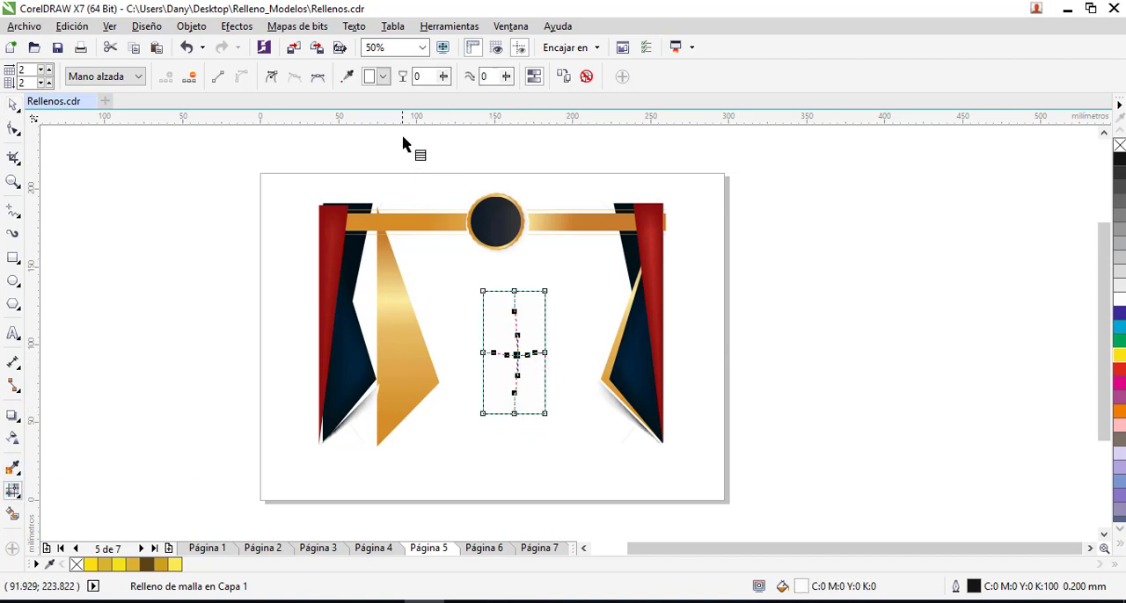
pyautogui.click(383, 76)
pyautogui.click(427, 162)
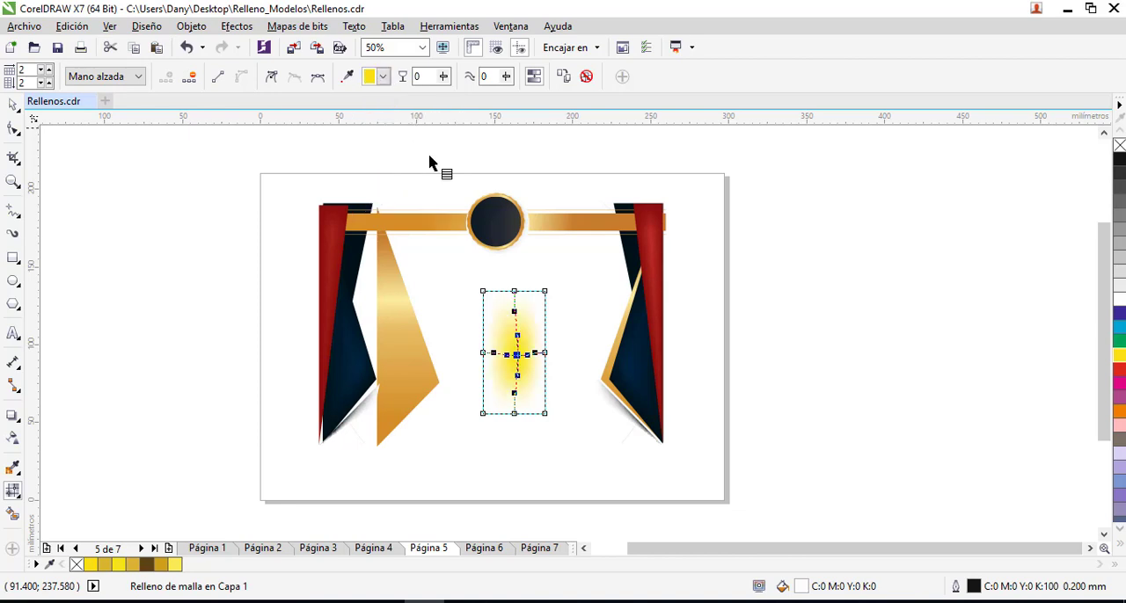
pyautogui.click(514, 291)
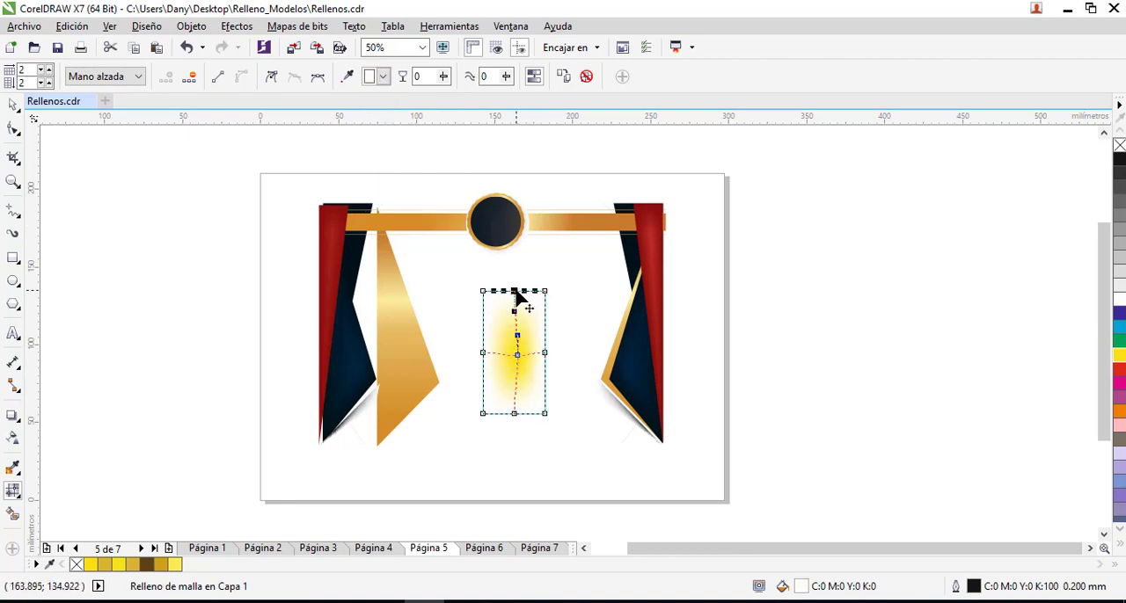
pyautogui.click(382, 77)
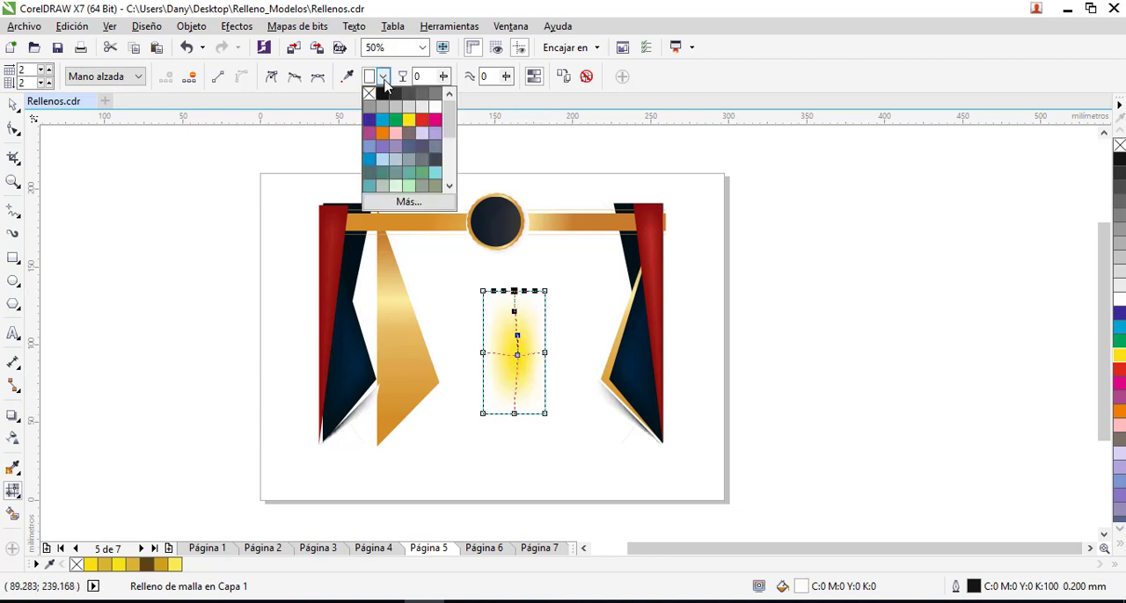
pyautogui.click(422, 120)
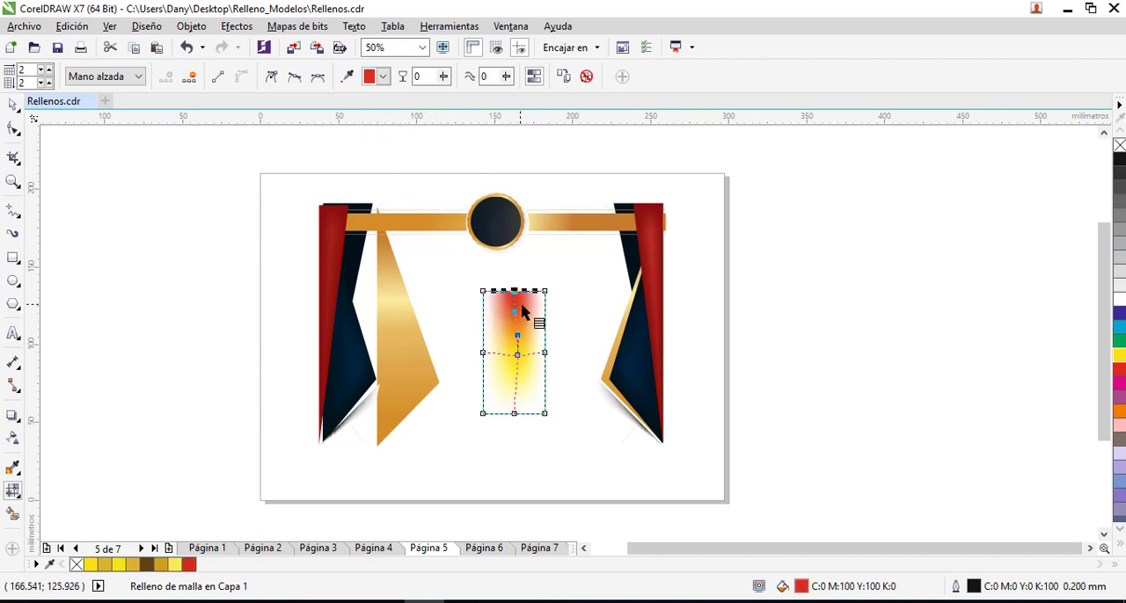
# - Reshape the mesh by pulling the centre node down-left, the right middle node inward and the bottom middle node to the right
pyautogui.moveTo(517, 356); pyautogui.dragTo(528, 417)
pyautogui.moveTo(544, 353); pyautogui.dragTo(507, 386)
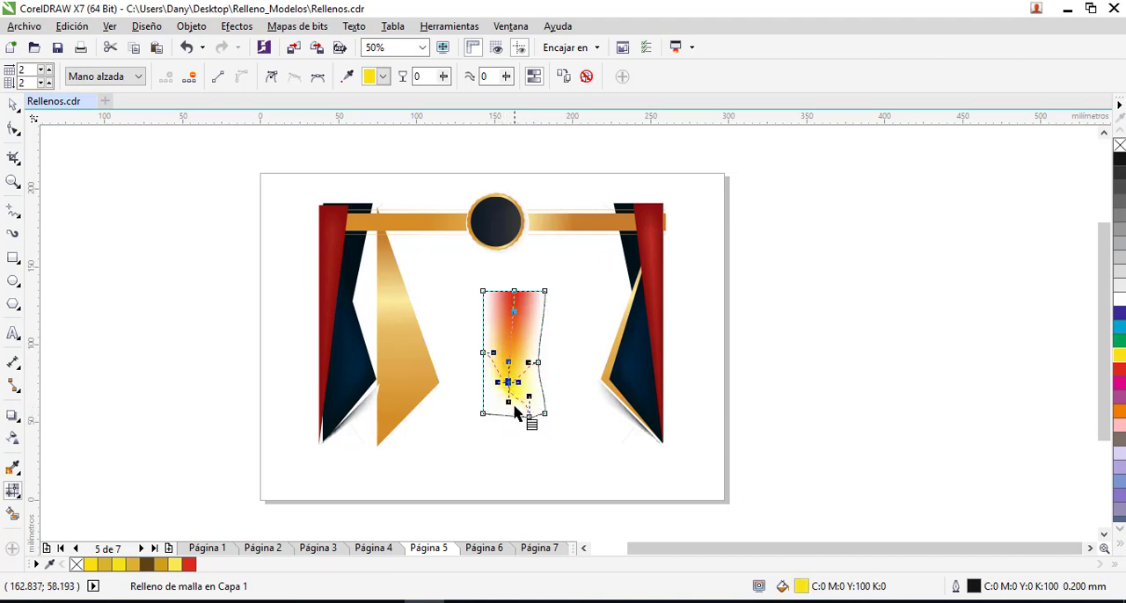
pyautogui.click(482, 415)
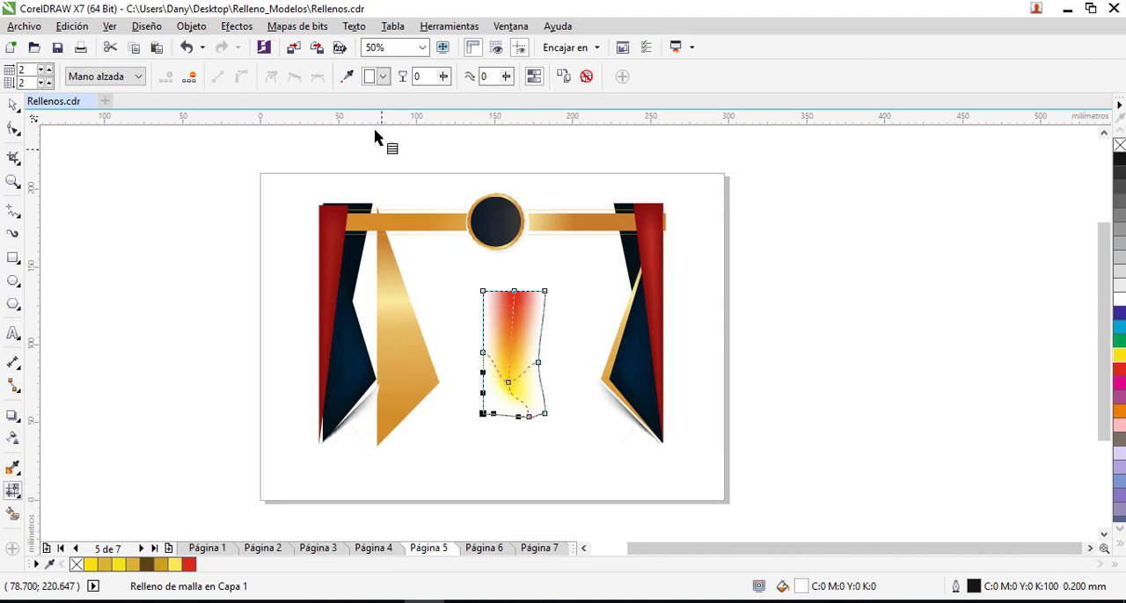
pyautogui.click(383, 77)
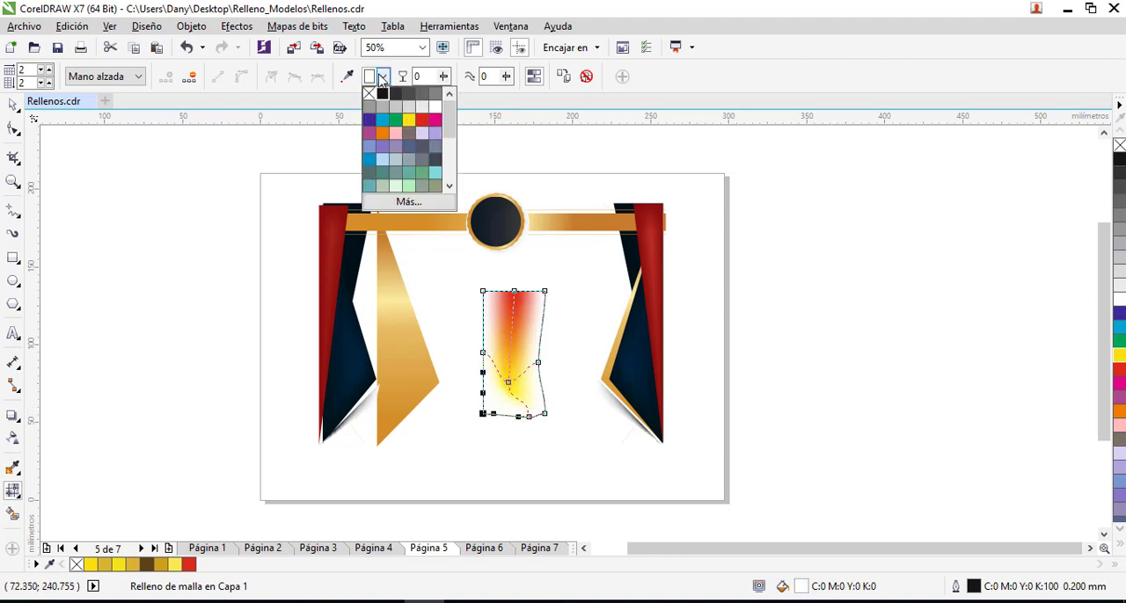
pyautogui.click(382, 78)
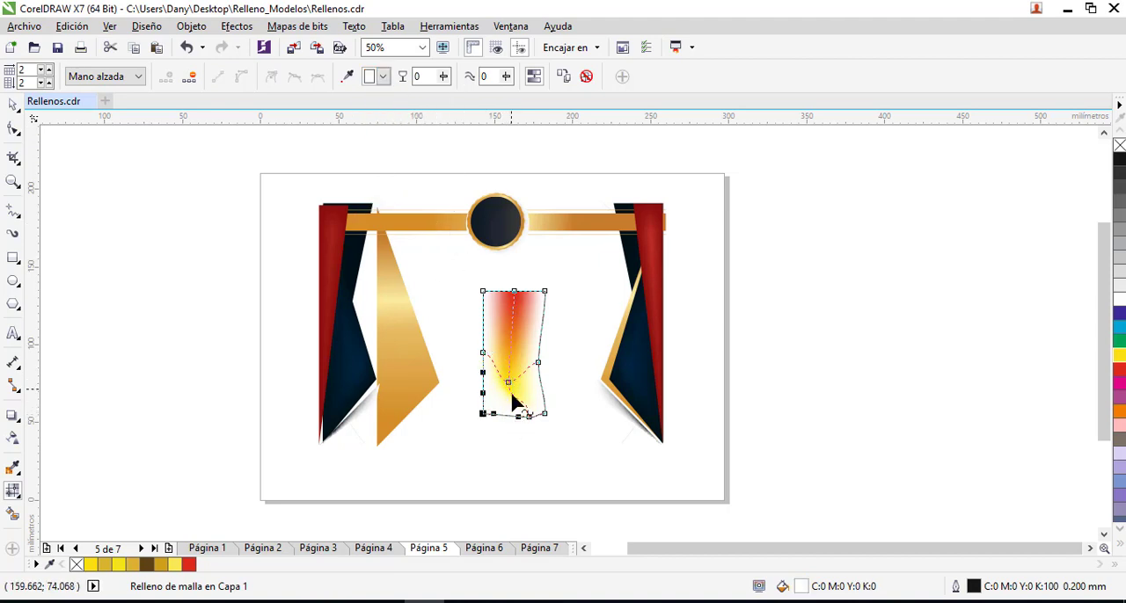
# - Colour the mesh's two bottom corner nodes dark navy with the eyedropper, sampling the blue side shapes
pyautogui.click(545, 414)
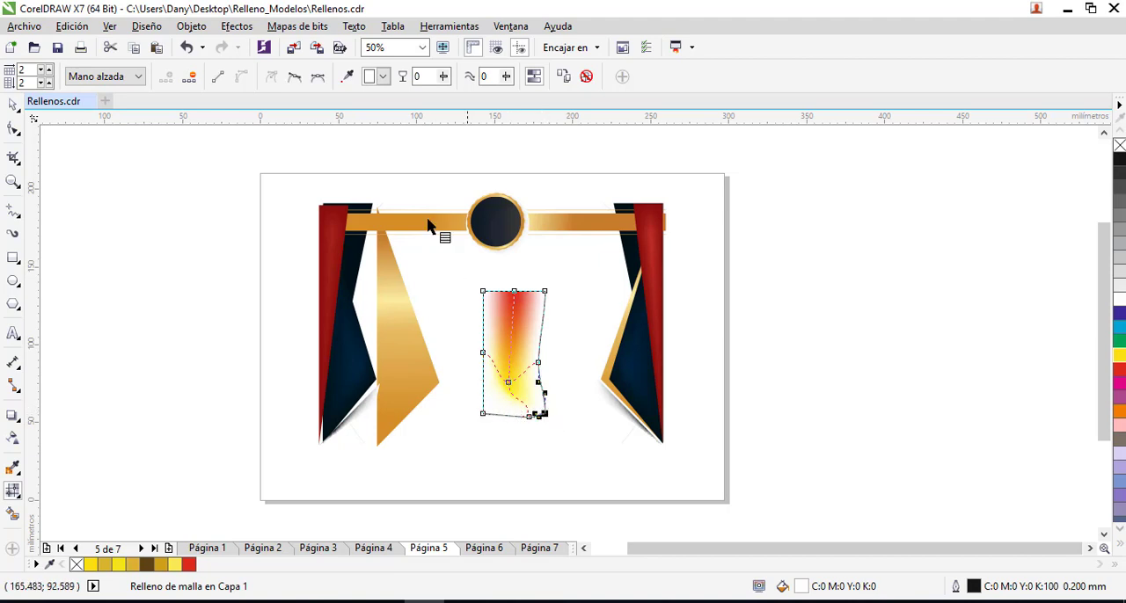
pyautogui.click(349, 77)
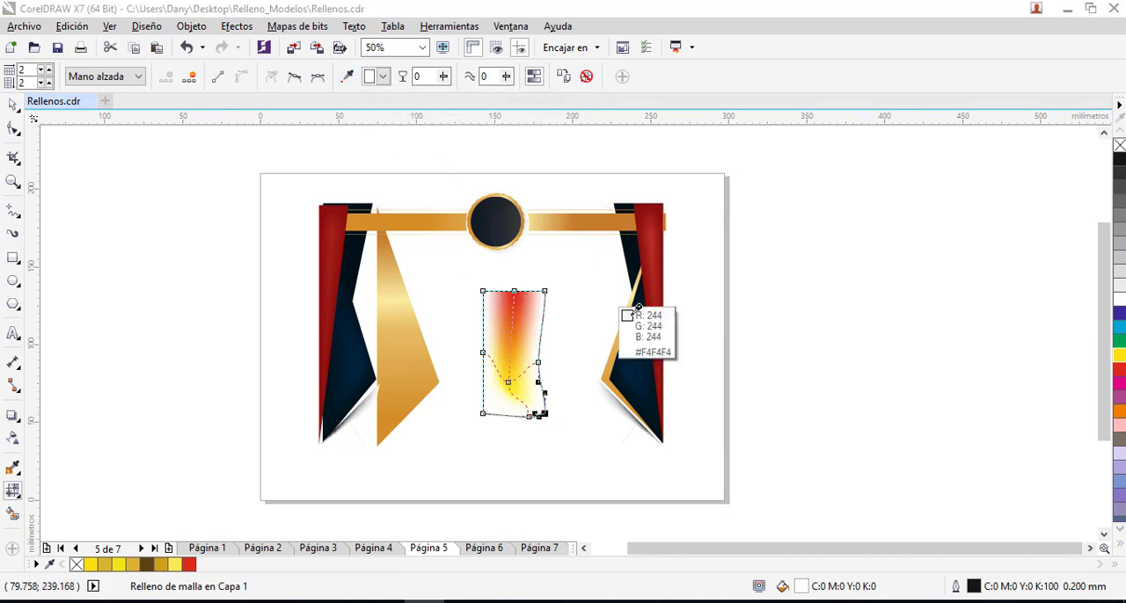
pyautogui.click(637, 350)
pyautogui.moveTo(525, 402); pyautogui.dragTo(487, 422)
pyautogui.click(350, 79)
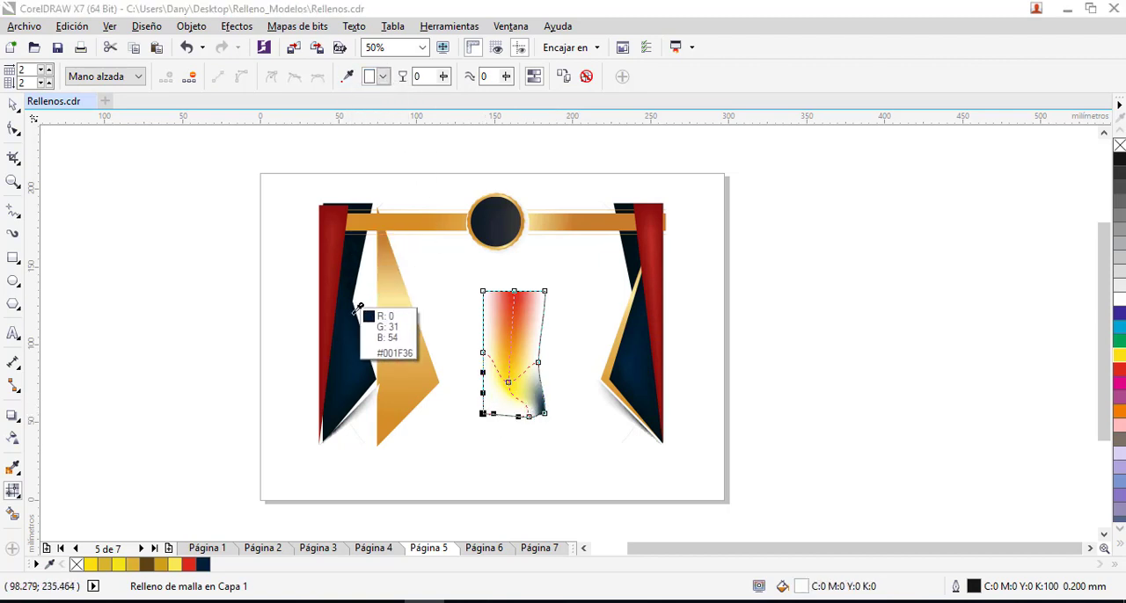
pyautogui.click(369, 343)
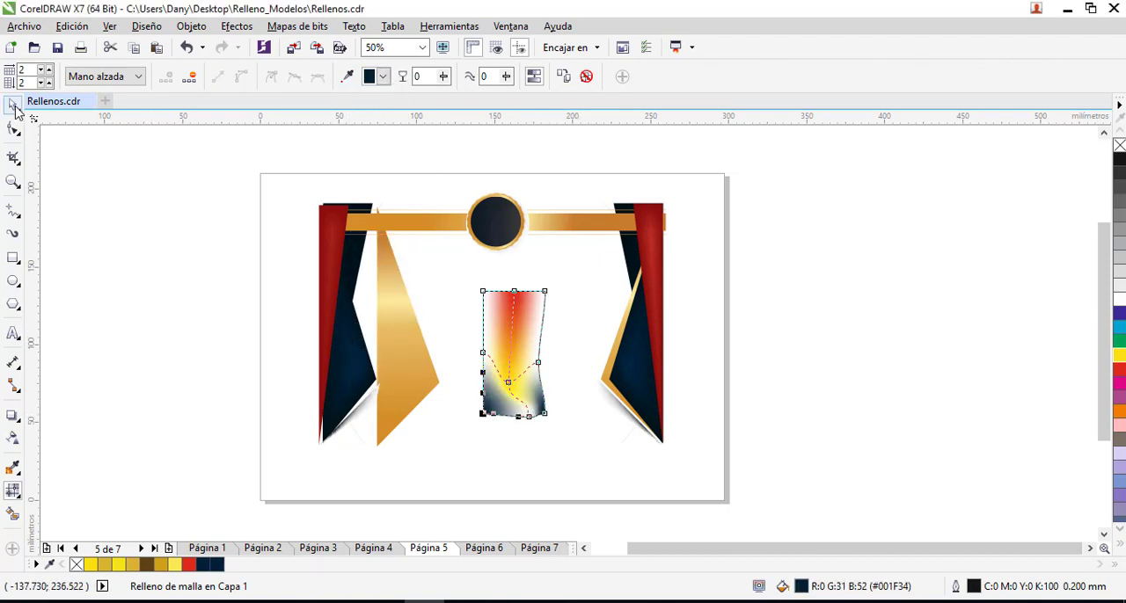
# - Remove the outline from the mesh-filled shape and nudge the shape slightly up and to the right
pyautogui.press('space')
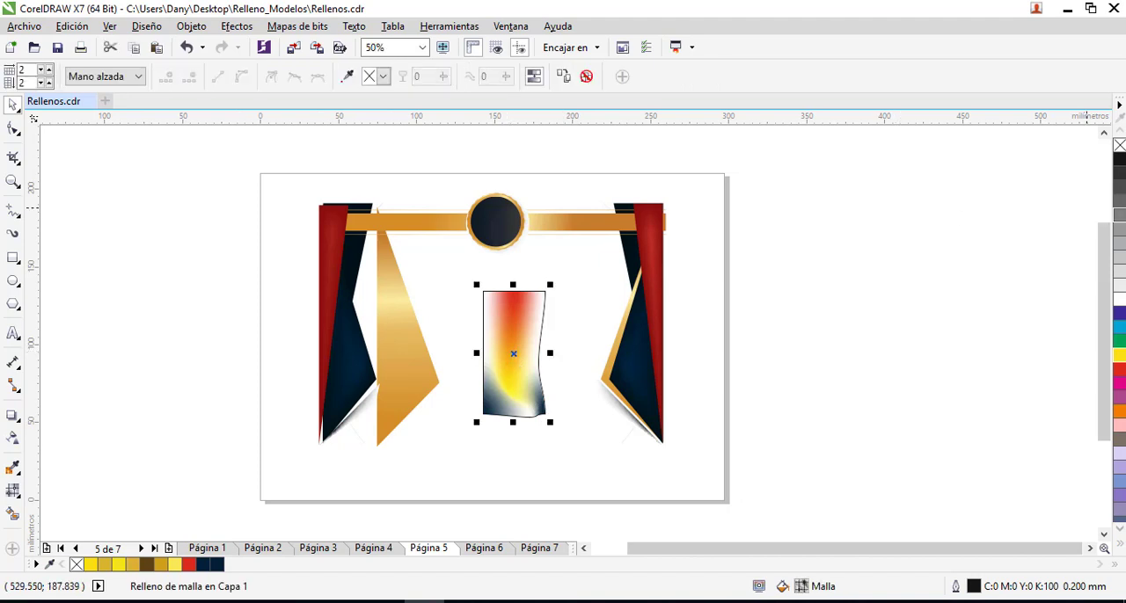
pyautogui.rightClick(1120, 150)
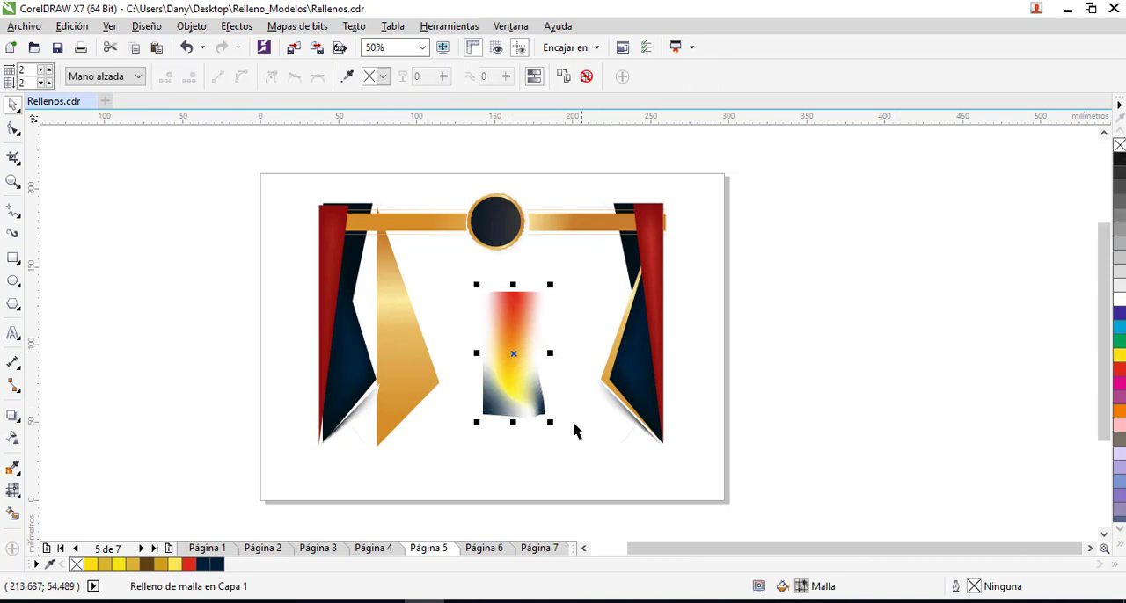
pyautogui.click(573, 427)
pyautogui.moveTo(522, 366); pyautogui.dragTo(525, 359)
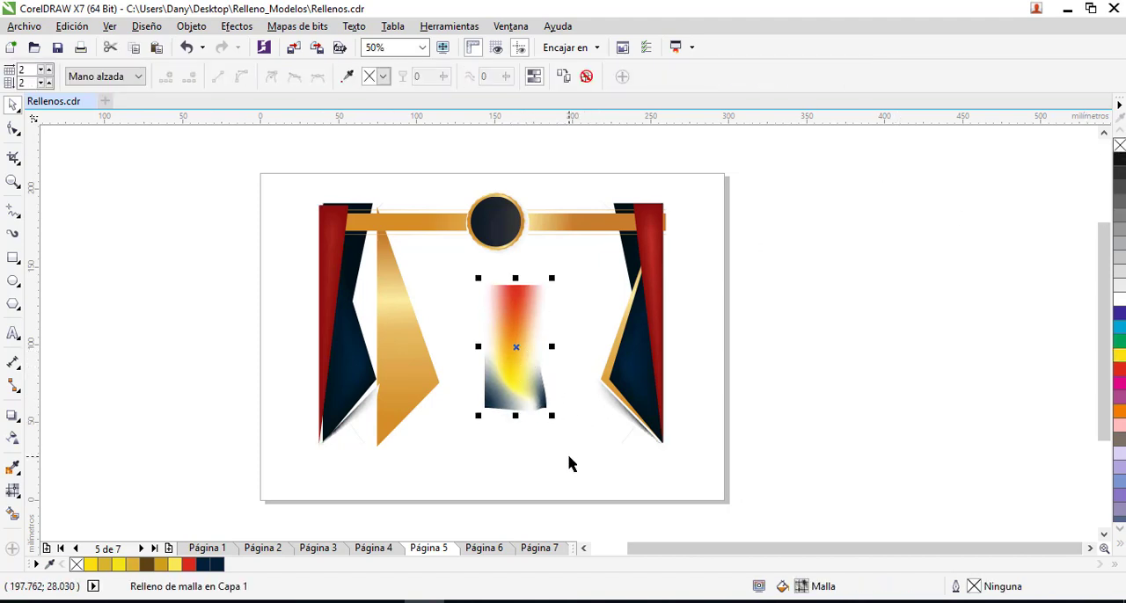
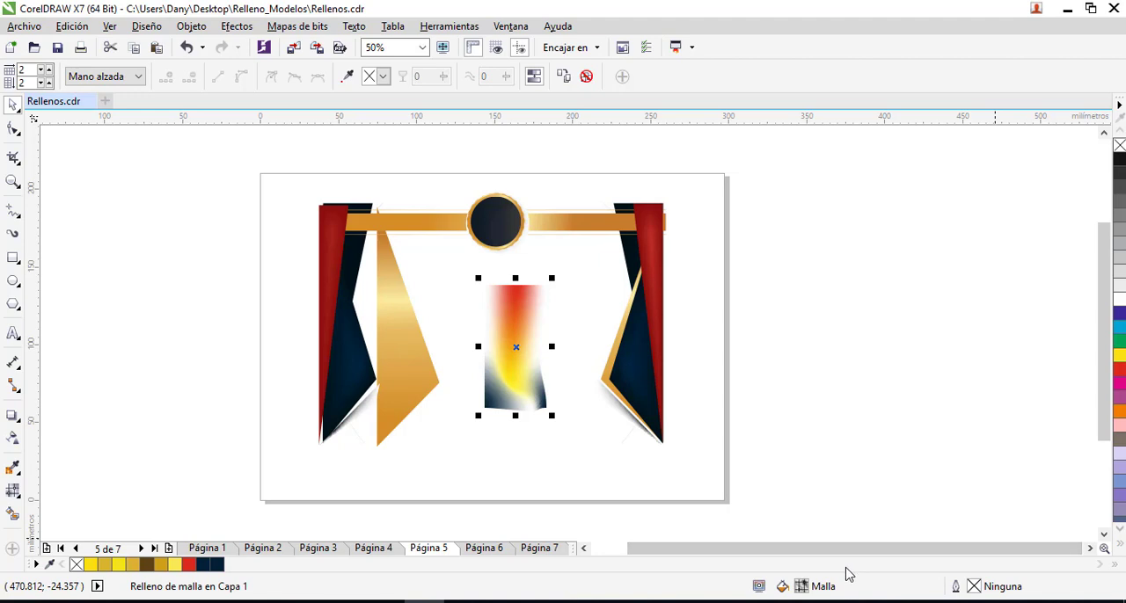
# - Delete the mesh-filled sample shape from the middle of the page
pyautogui.press('Escape')
pyautogui.press('Delete')
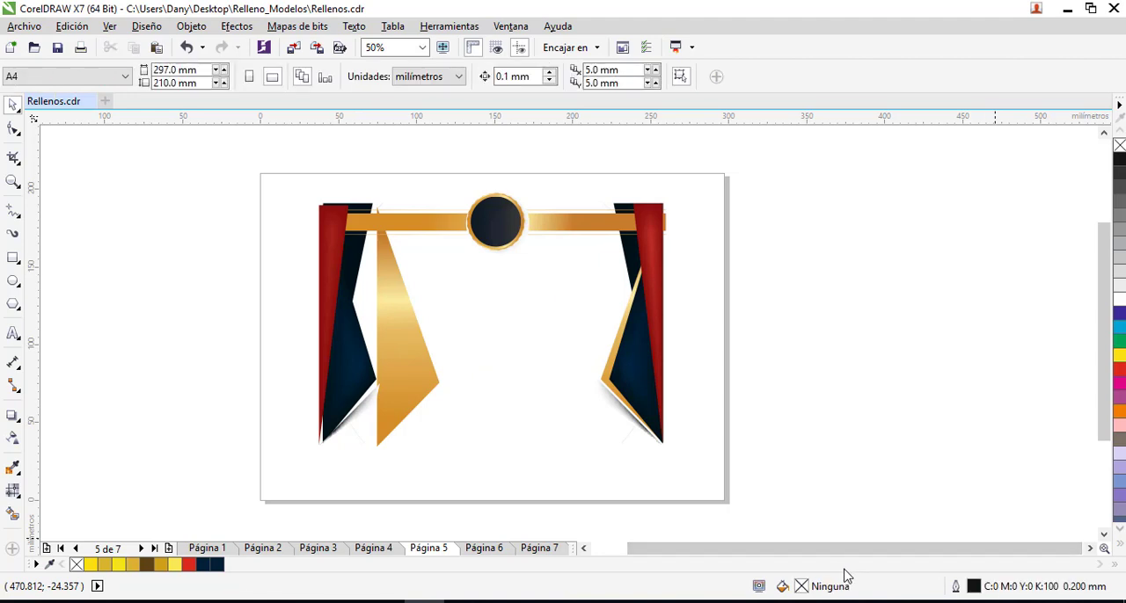
# - Apply a 2 × 2 mesh fill to the loose gold shape, lowering its right edge node, raising its left one and bending the lower mesh line
pyautogui.click(416, 357)
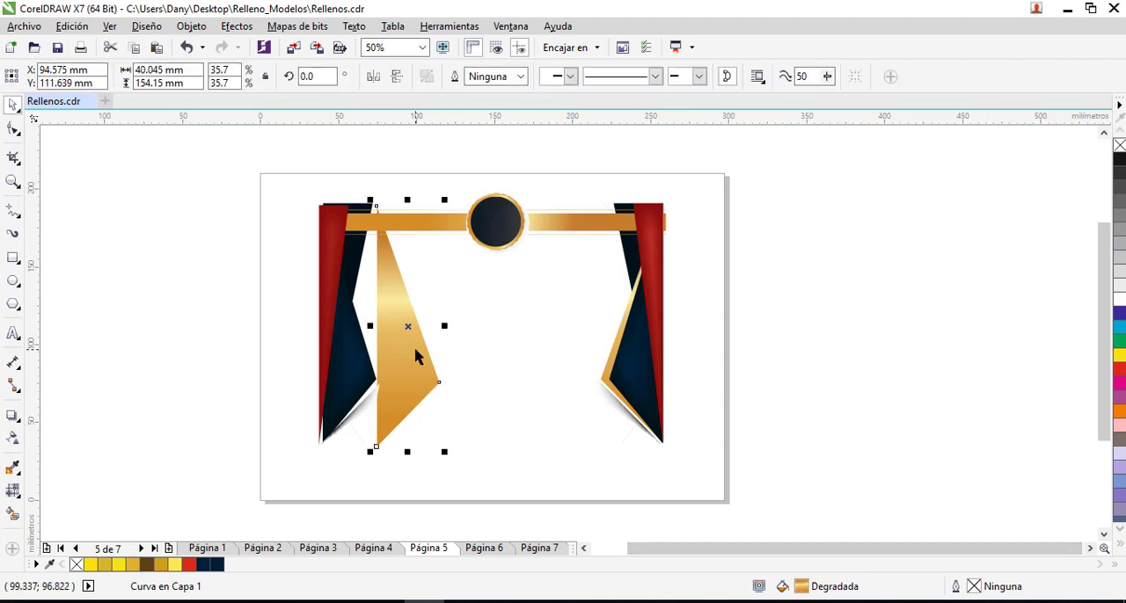
pyautogui.click(12, 490)
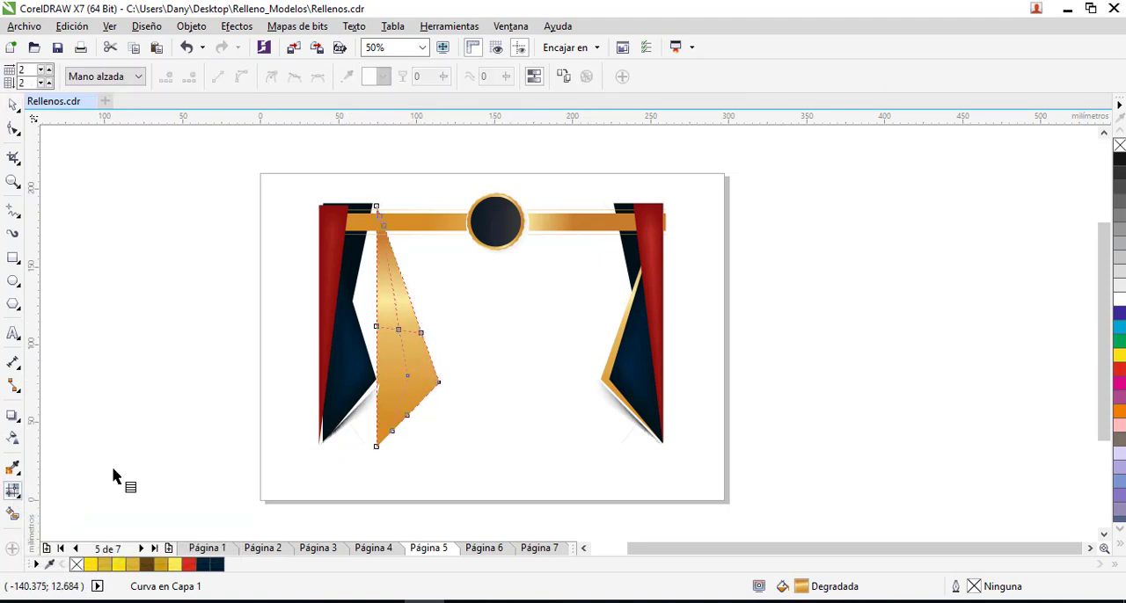
pyautogui.click(408, 377)
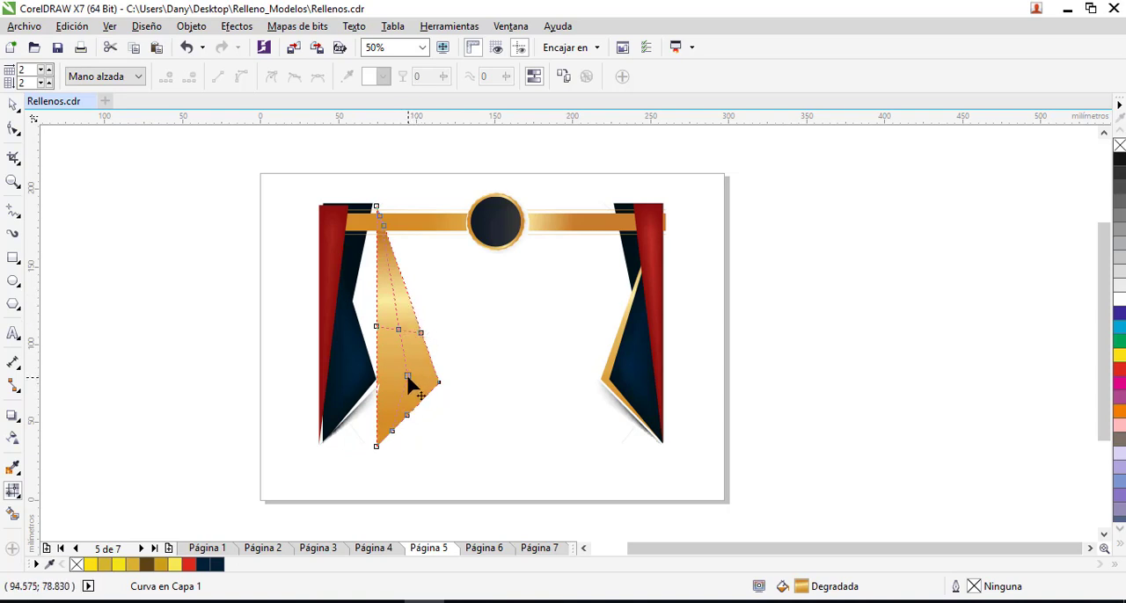
pyautogui.moveTo(407, 374); pyautogui.dragTo(430, 354)
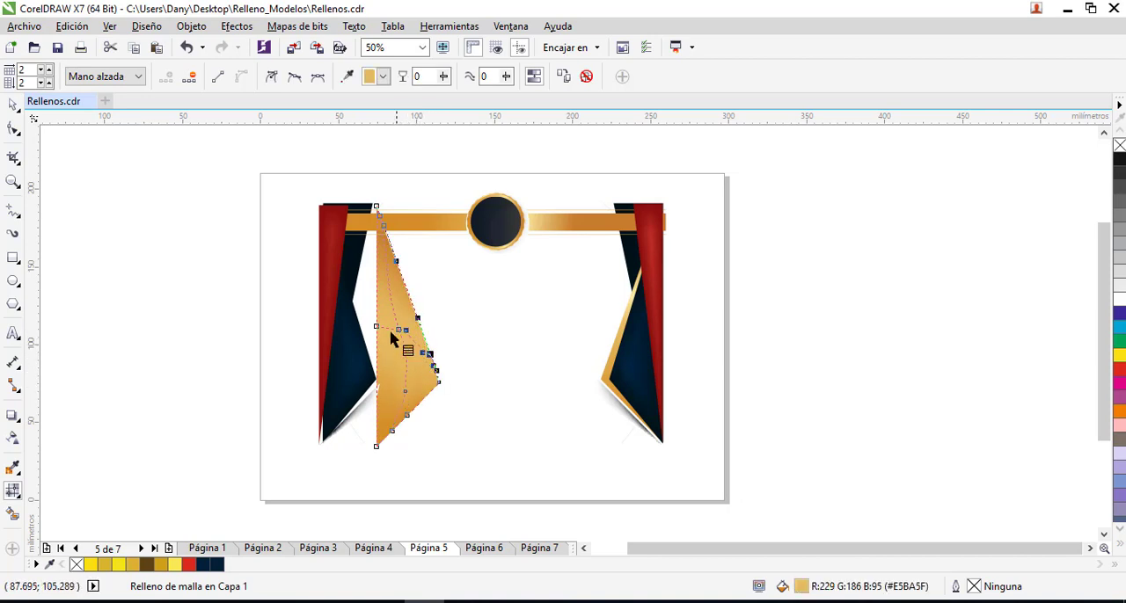
pyautogui.moveTo(379, 327); pyautogui.dragTo(382, 298)
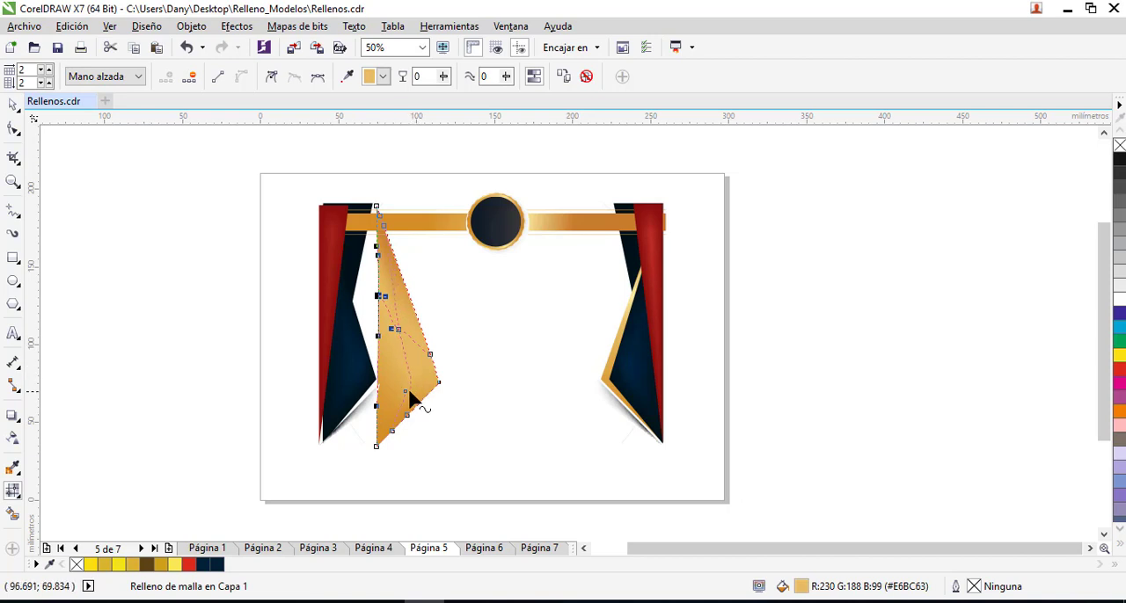
pyautogui.moveTo(405, 391); pyautogui.dragTo(391, 395)
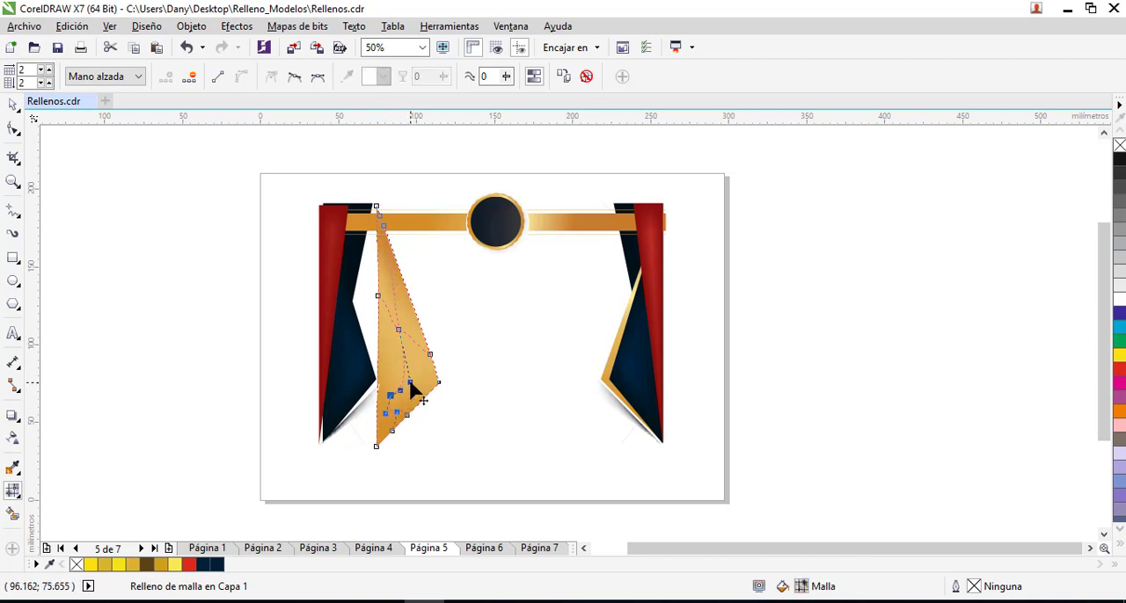
# - Move the gold mesh-filled shape down and to the right, away from the dark blue side shape, and keep it selected
pyautogui.click(12, 103)
pyautogui.click(489, 436)
pyautogui.click(432, 376)
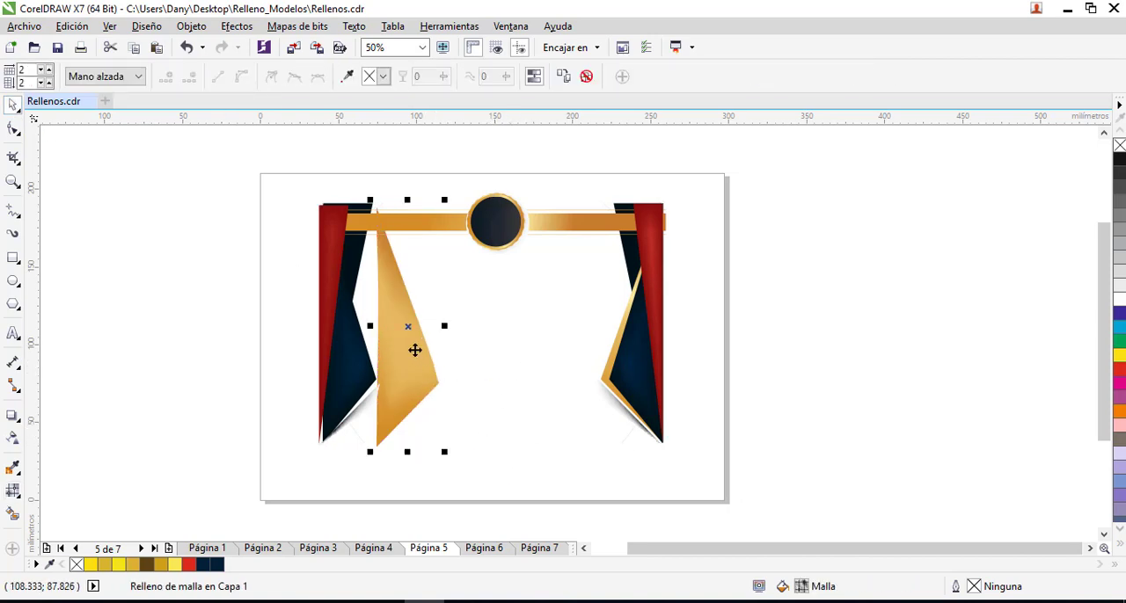
pyautogui.moveTo(415, 346); pyautogui.dragTo(438, 369)
pyautogui.click(501, 391)
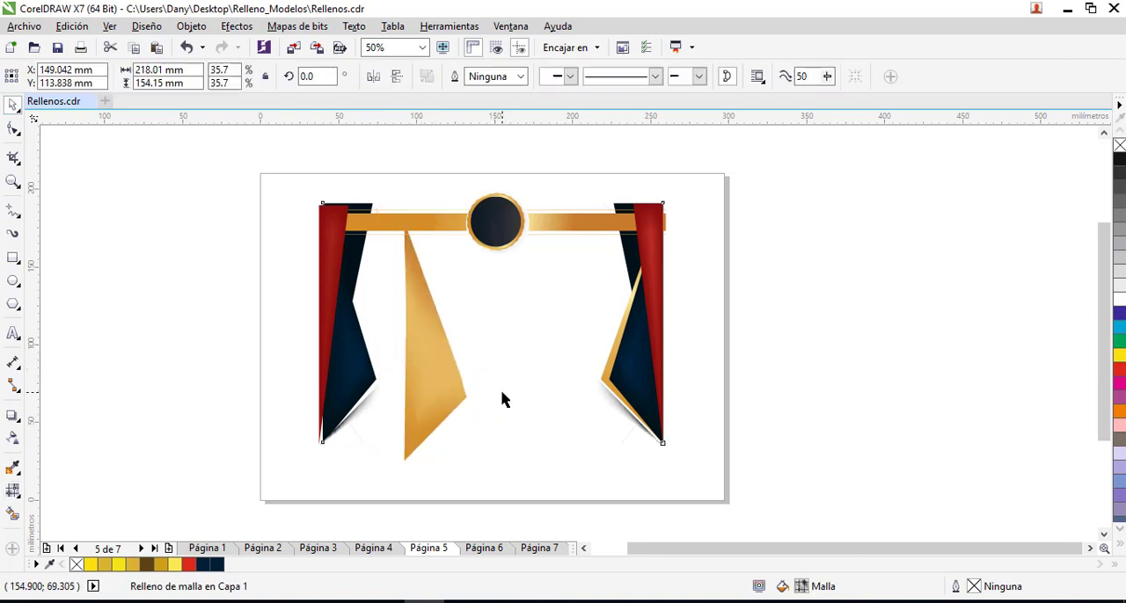
pyautogui.press('m')
pyautogui.click(440, 391)
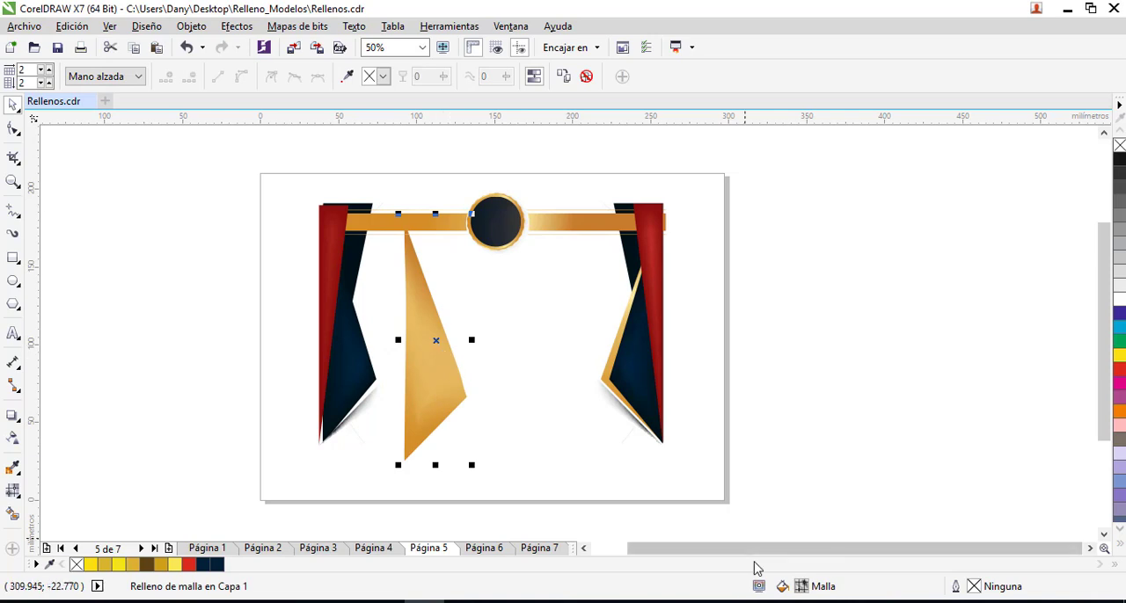
# - Move the gold gradient bar up above the dark circle and reselect the gold mesh-filled shape to compare their fill types
pyautogui.click(496, 233)
pyautogui.click(571, 239)
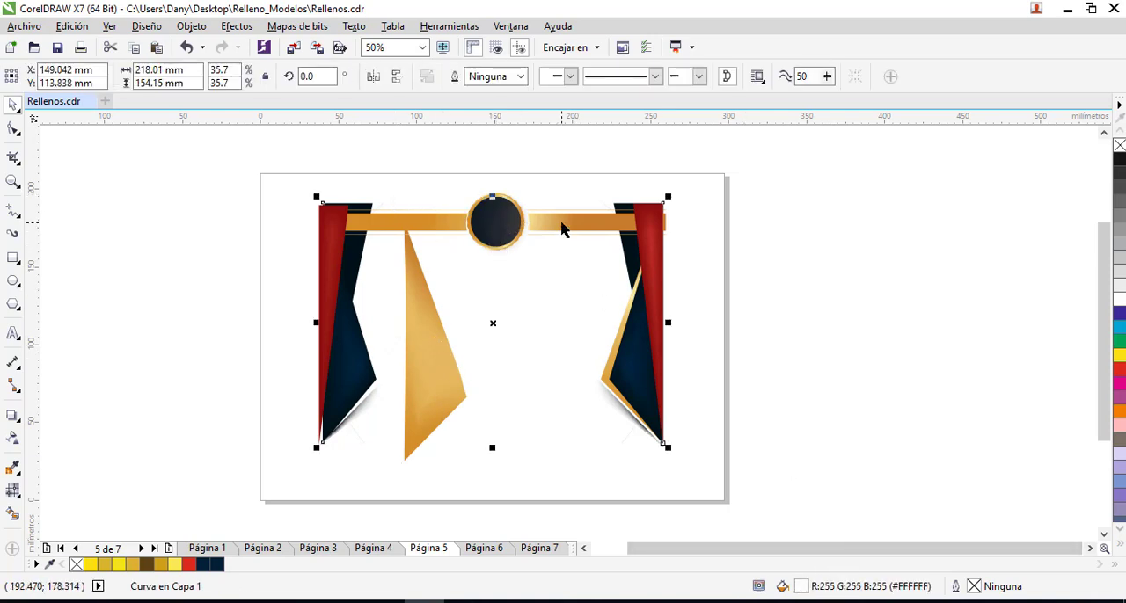
pyautogui.moveTo(563, 229); pyautogui.dragTo(564, 195)
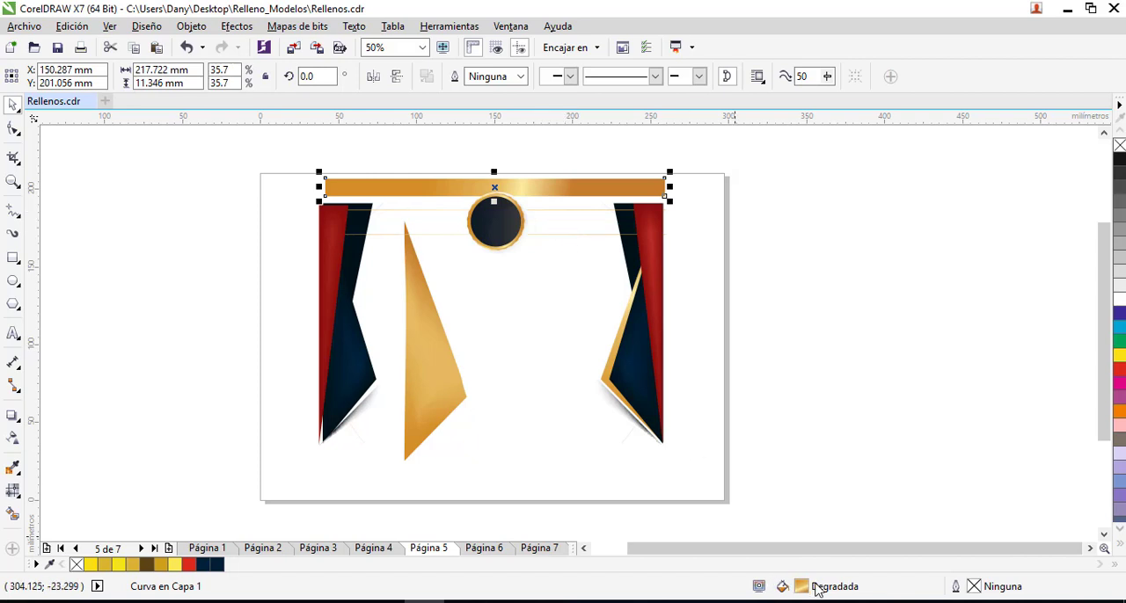
pyautogui.click(431, 374)
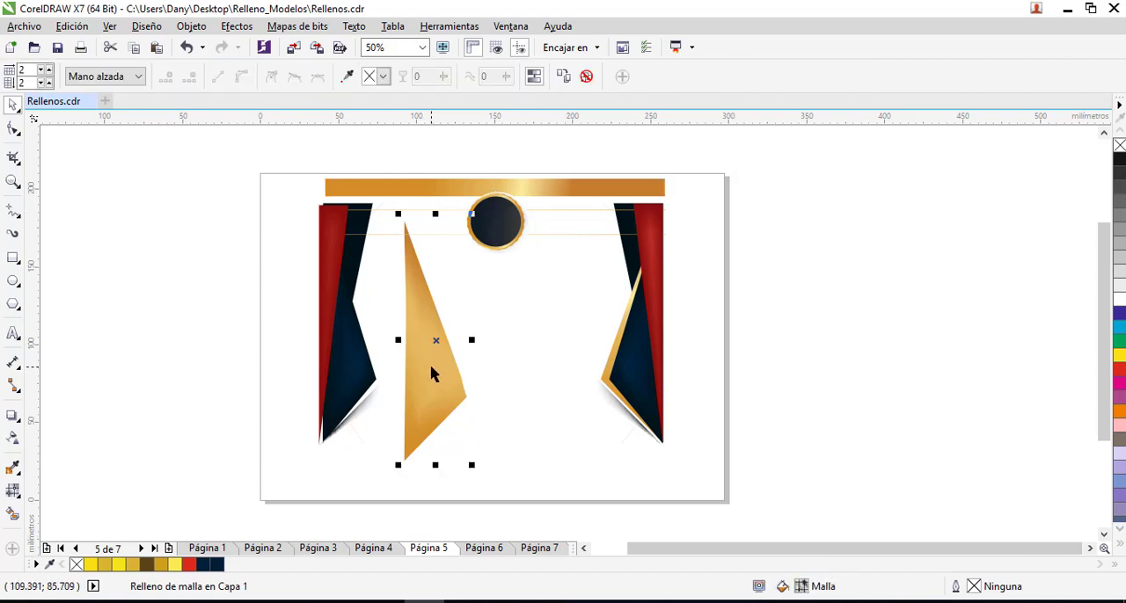
# - Move the dark blue shape from the right side toward the page centre and shift its inner mesh node slightly up and right
pyautogui.click(636, 363)
pyautogui.moveTo(636, 362); pyautogui.dragTo(535, 375)
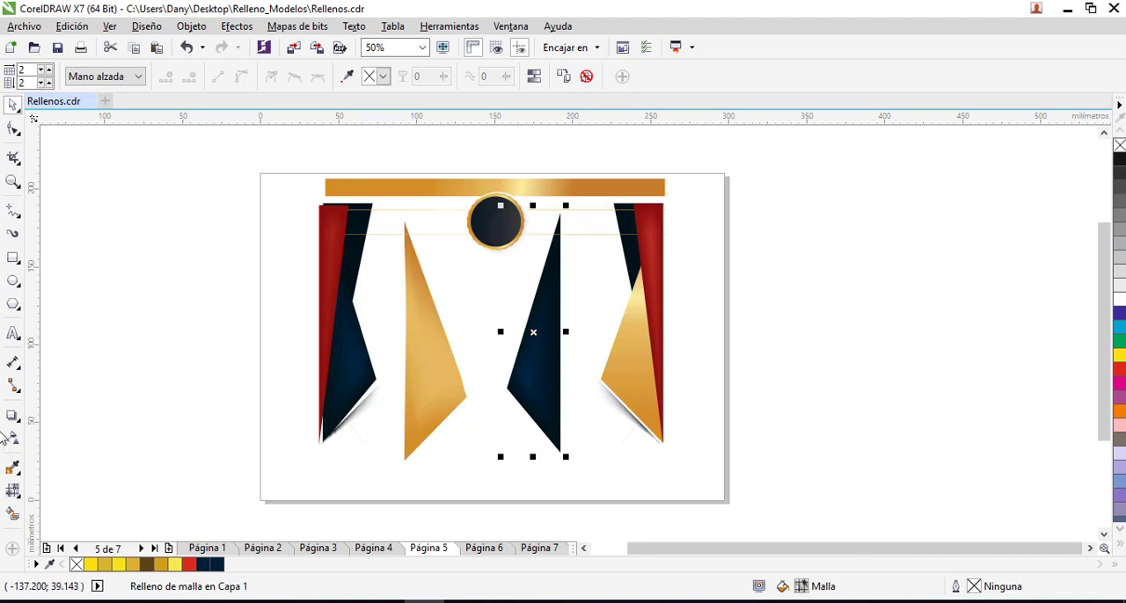
pyautogui.click(12, 490)
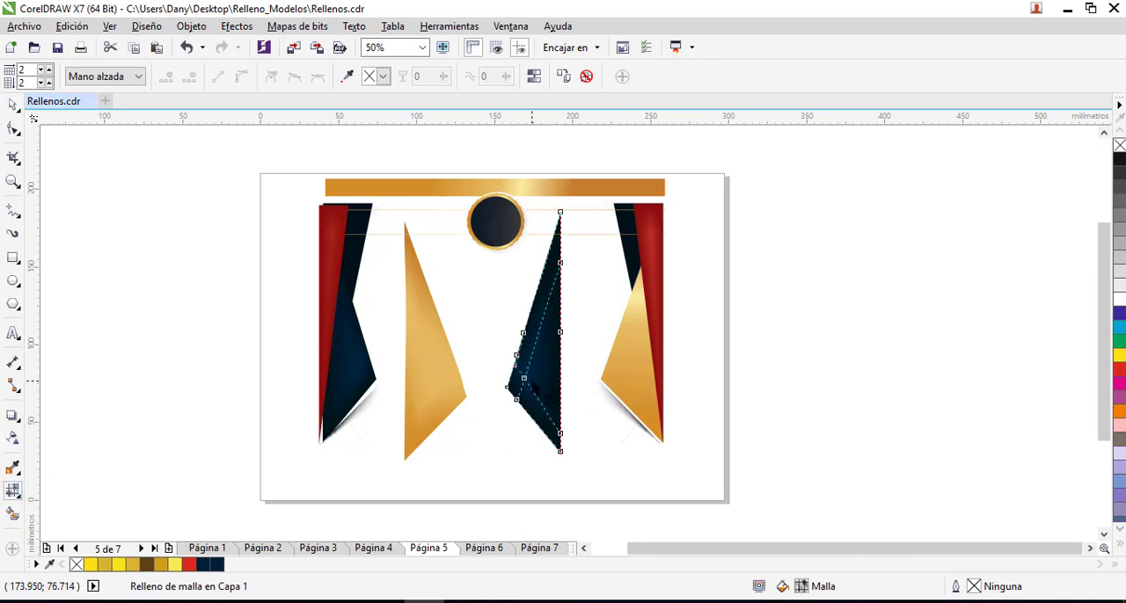
pyautogui.doubleClick(530, 372)
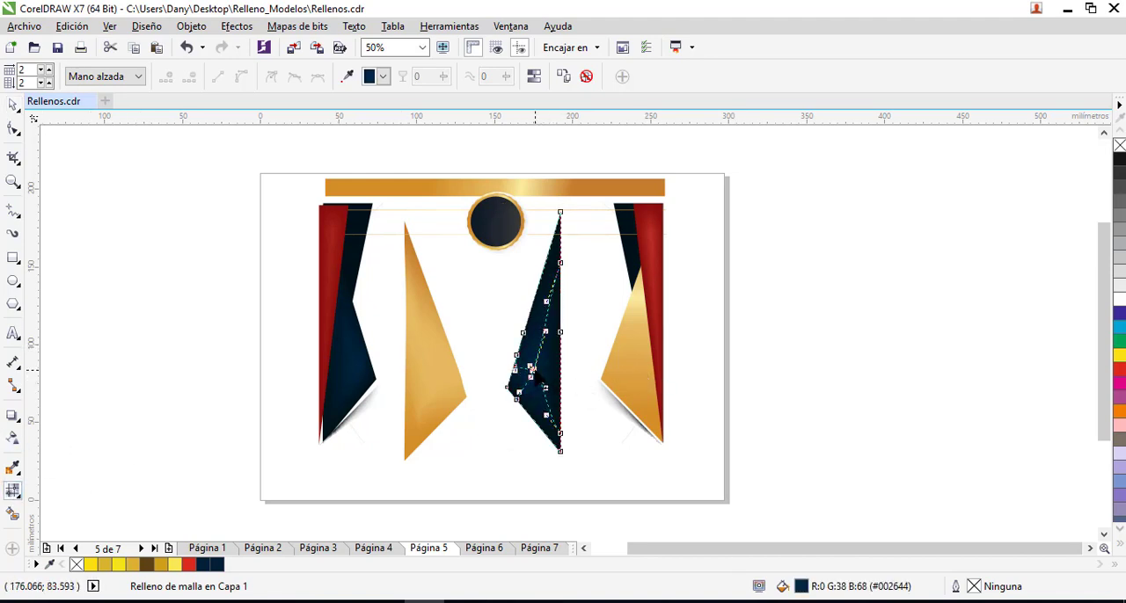
pyautogui.moveTo(531, 369)
pyautogui.mouseDown()
pyautogui.moveTo(540, 353)
pyautogui.moveTo(532, 374)
pyautogui.mouseUp()
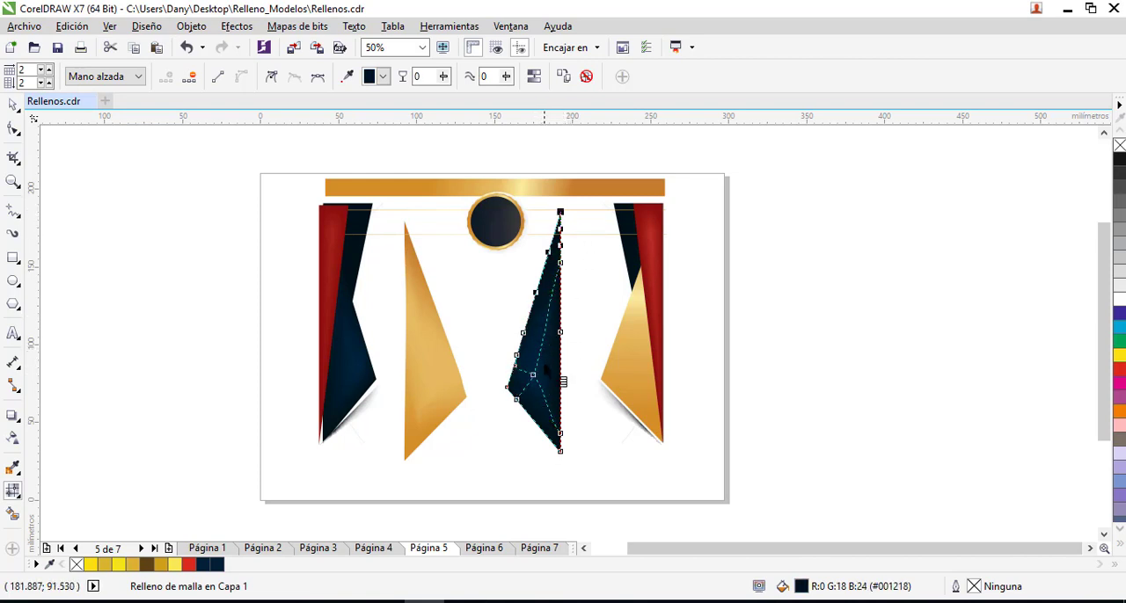
pyautogui.moveTo(532, 373); pyautogui.dragTo(533, 367)
# - Try white and black as the colour of the dark blue shape's inner mesh node
pyautogui.click(383, 77)
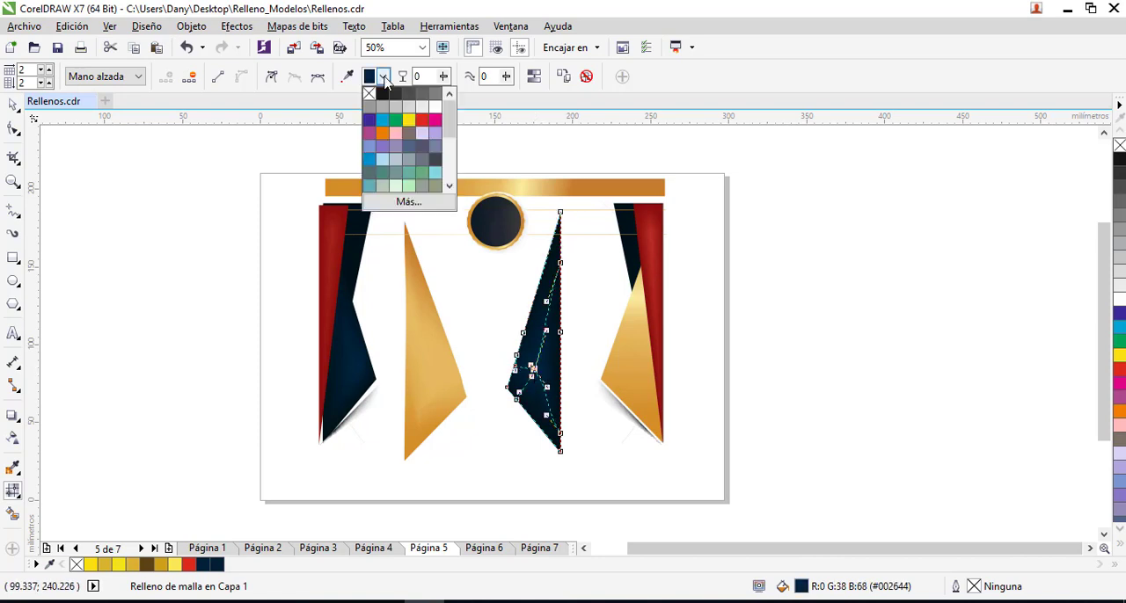
pyautogui.click(435, 108)
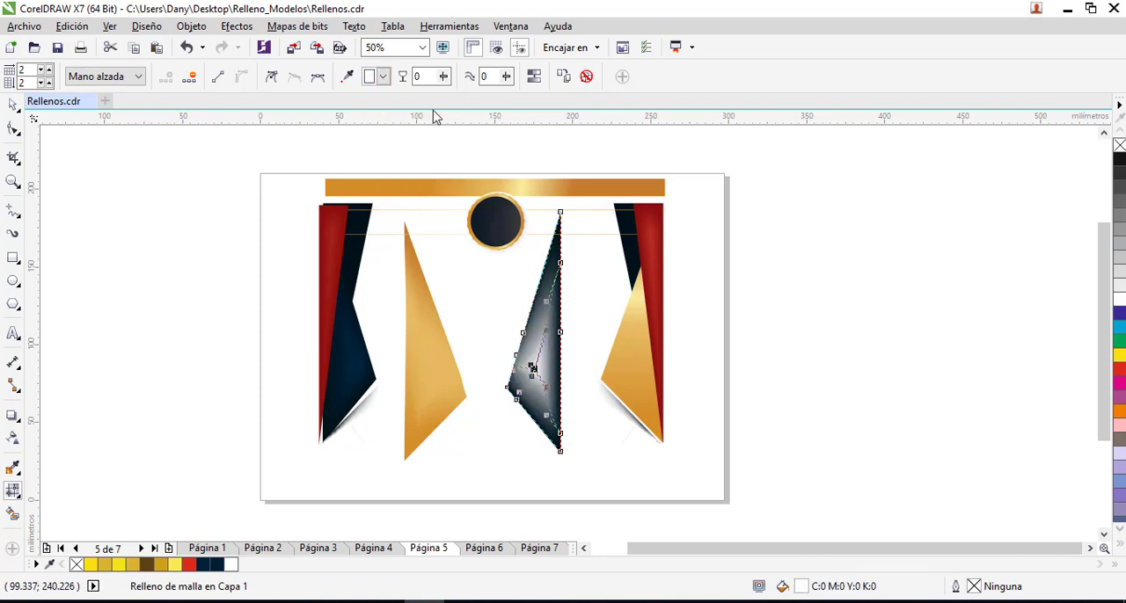
pyautogui.click(384, 77)
pyautogui.click(382, 94)
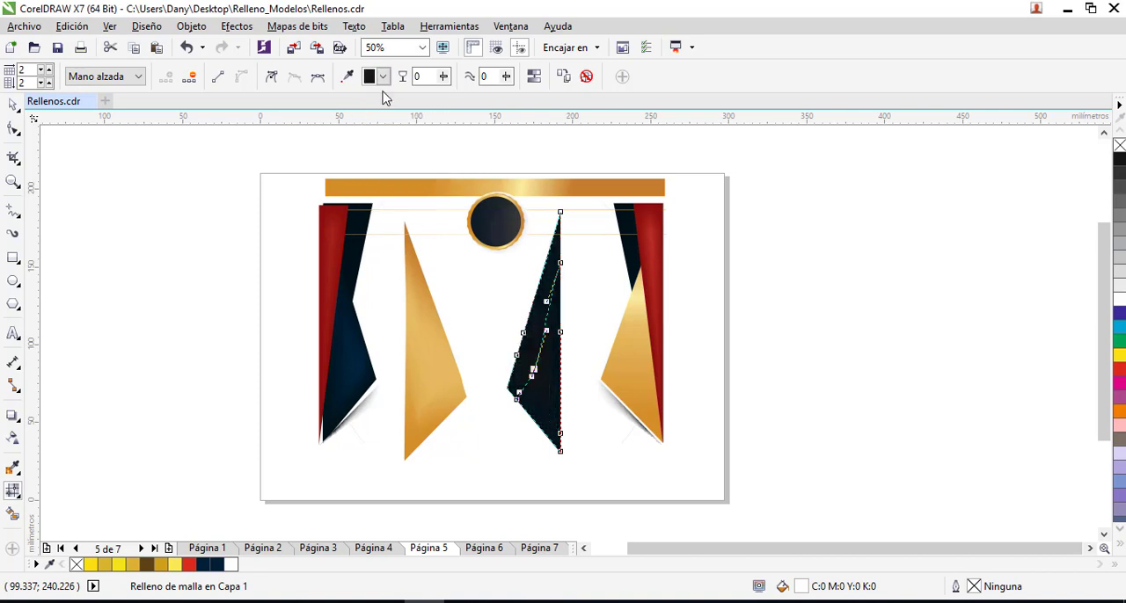
# - Colour the dark blue shape's inner mesh node violet-blue with the CMYK values C 98, M 100, Y 0, K 0
pyautogui.click(383, 77)
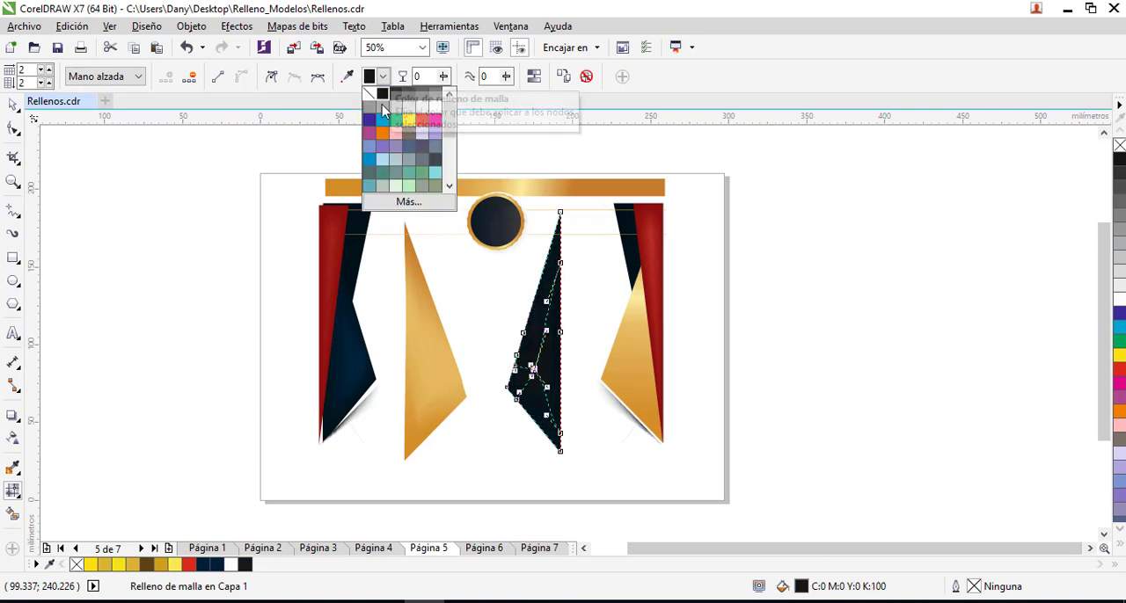
pyautogui.click(369, 120)
pyautogui.click(384, 77)
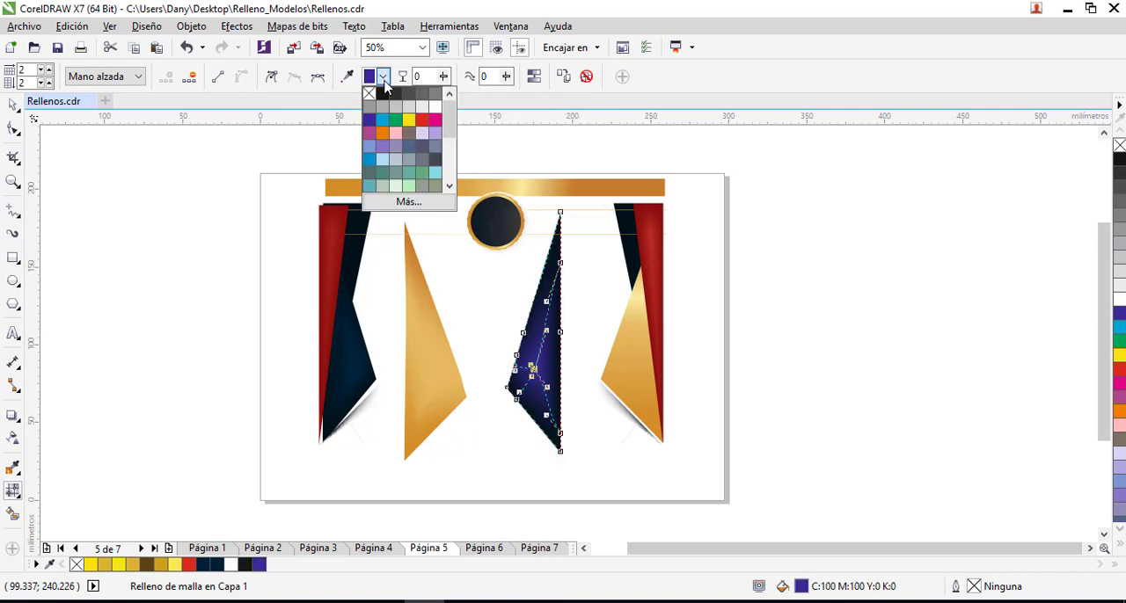
pyautogui.click(408, 201)
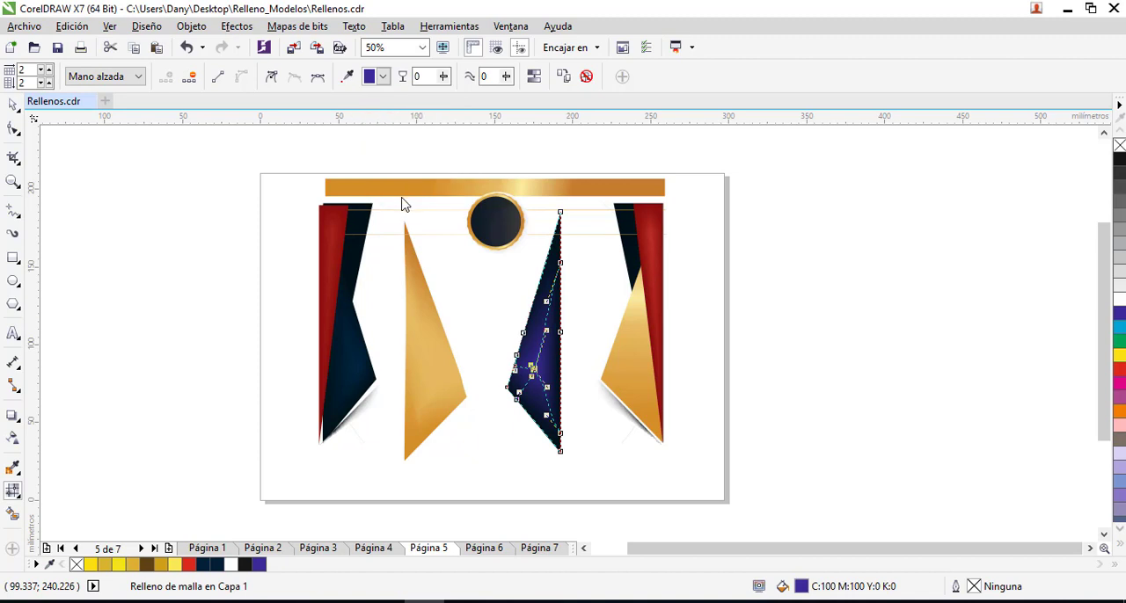
pyautogui.moveTo(488, 269); pyautogui.dragTo(506, 301)
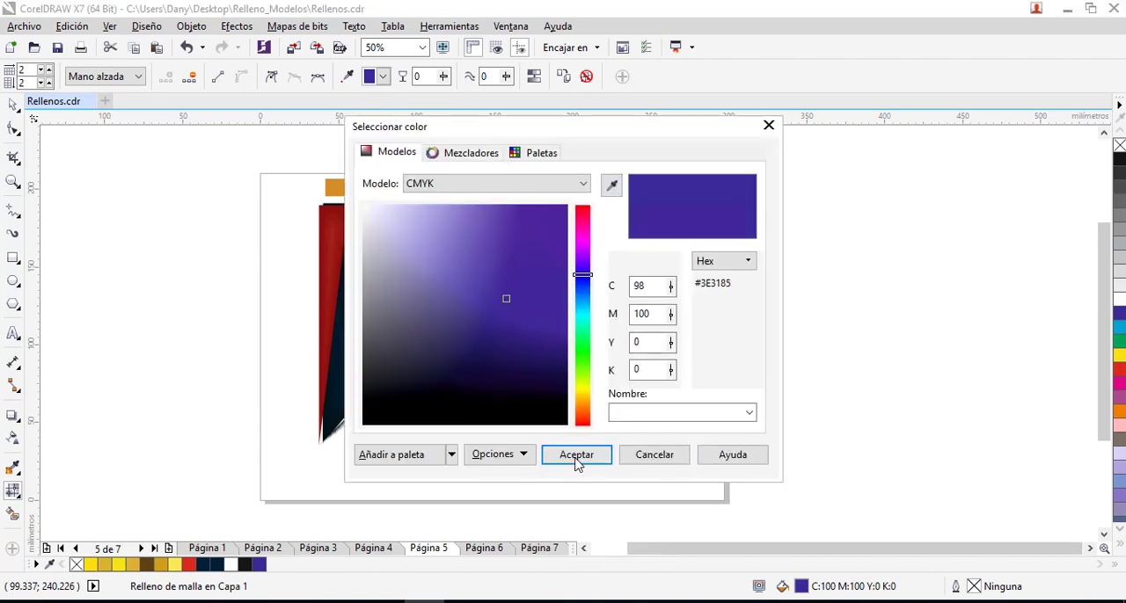
pyautogui.click(576, 457)
# - Raise the violet mesh node slightly and adjust the handles around it and on the lower-left edge to curve the mesh lines
pyautogui.moveTo(536, 369); pyautogui.dragTo(540, 356)
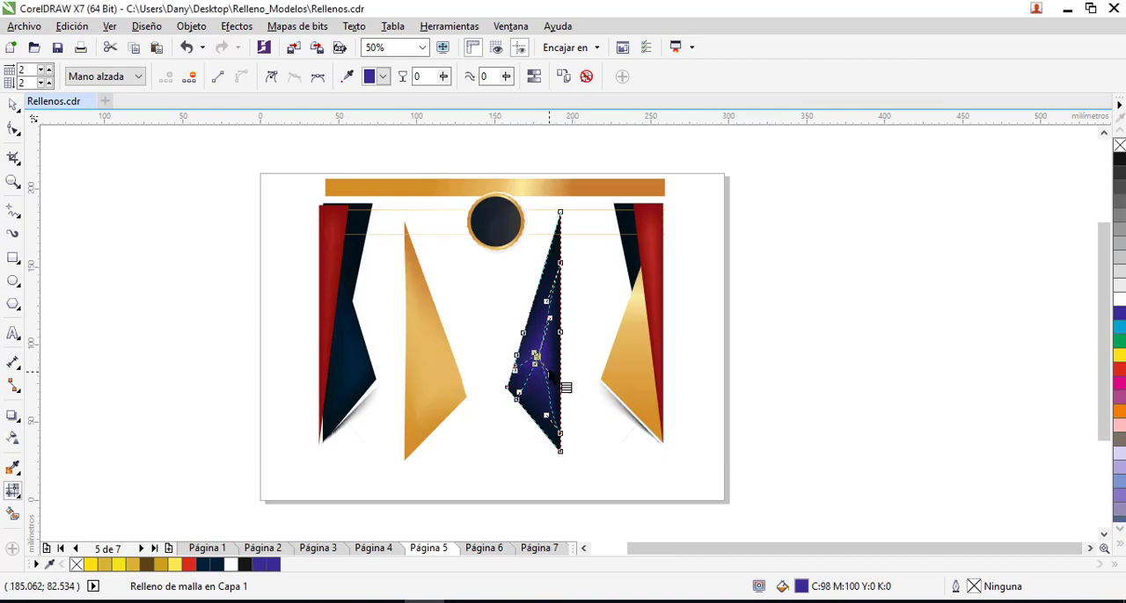
pyautogui.scroll(2, 563, 387)
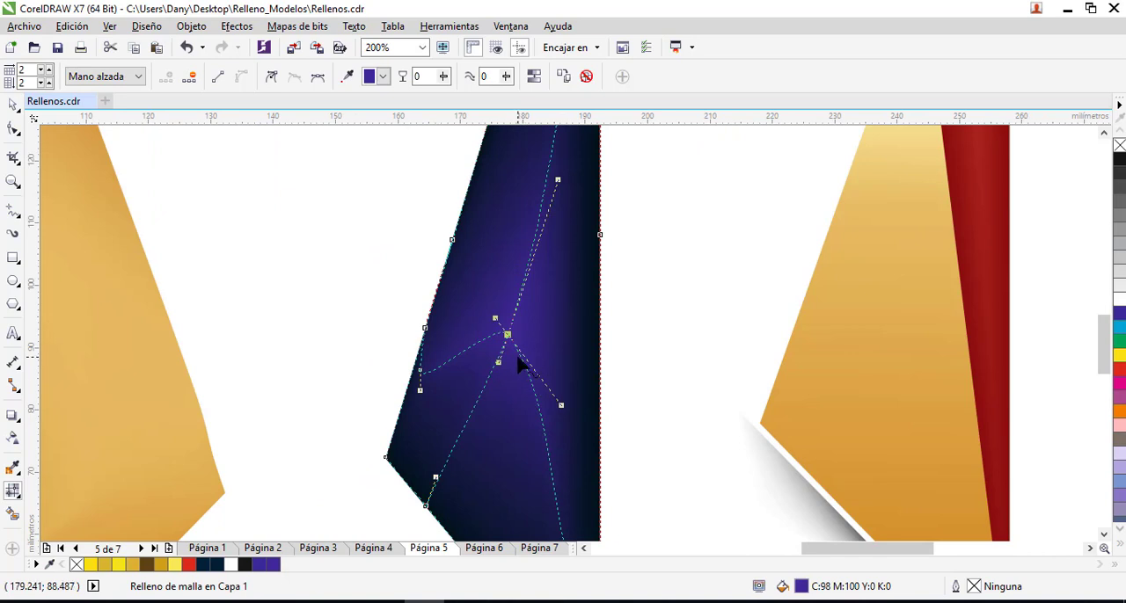
pyautogui.scroll(-1, 517, 384)
pyautogui.scroll(1, 506, 393)
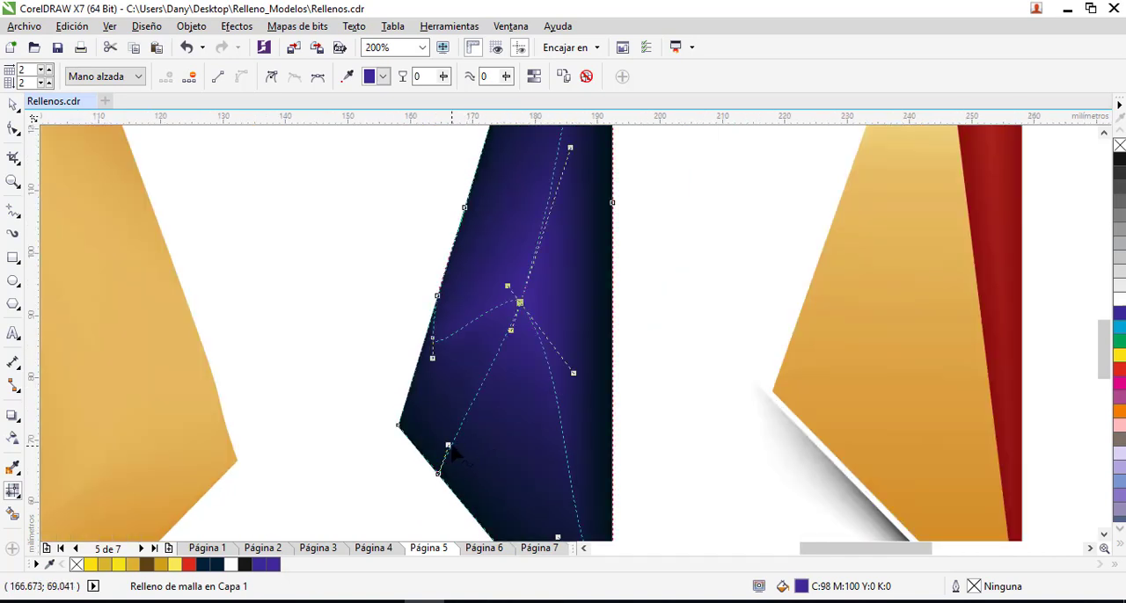
pyautogui.moveTo(449, 448); pyautogui.dragTo(494, 469)
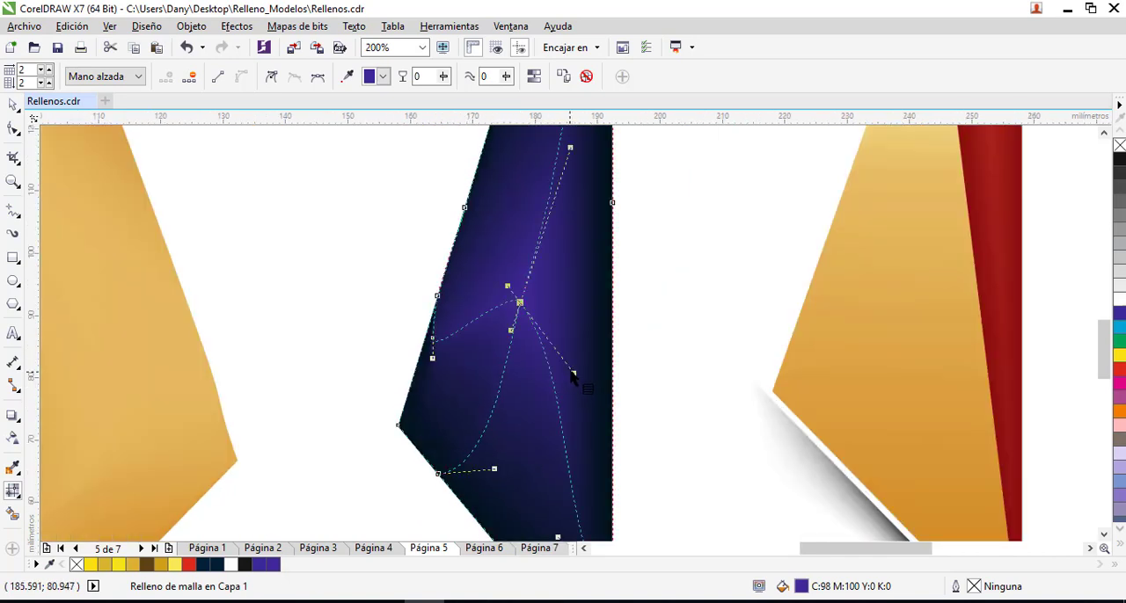
pyautogui.moveTo(574, 374); pyautogui.dragTo(604, 315)
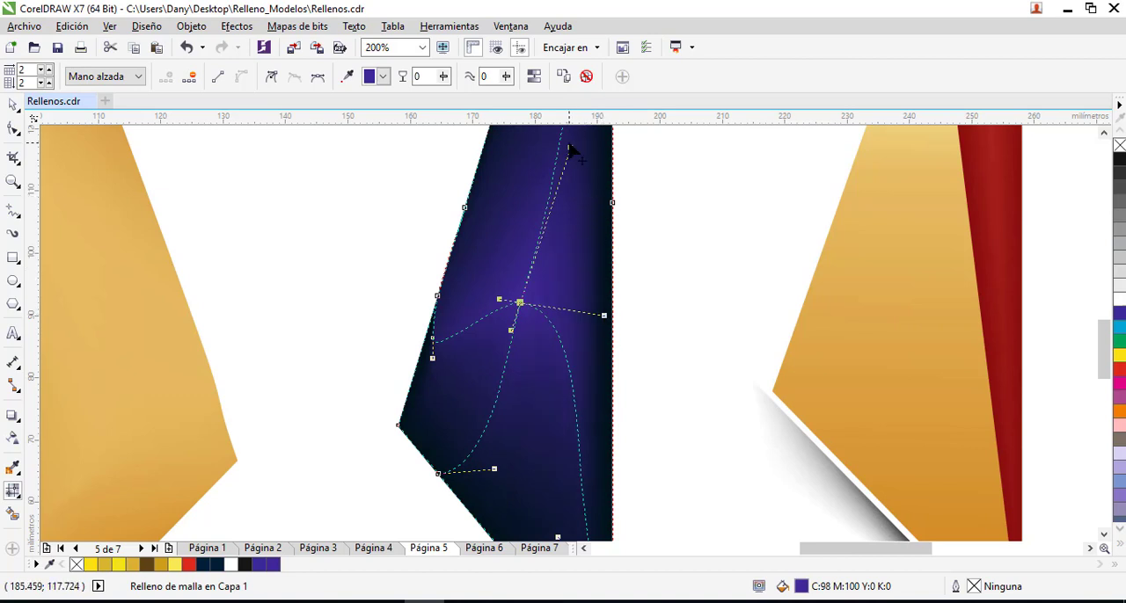
pyautogui.moveTo(570, 147); pyautogui.dragTo(586, 149)
pyautogui.scroll(-4, 561, 268)
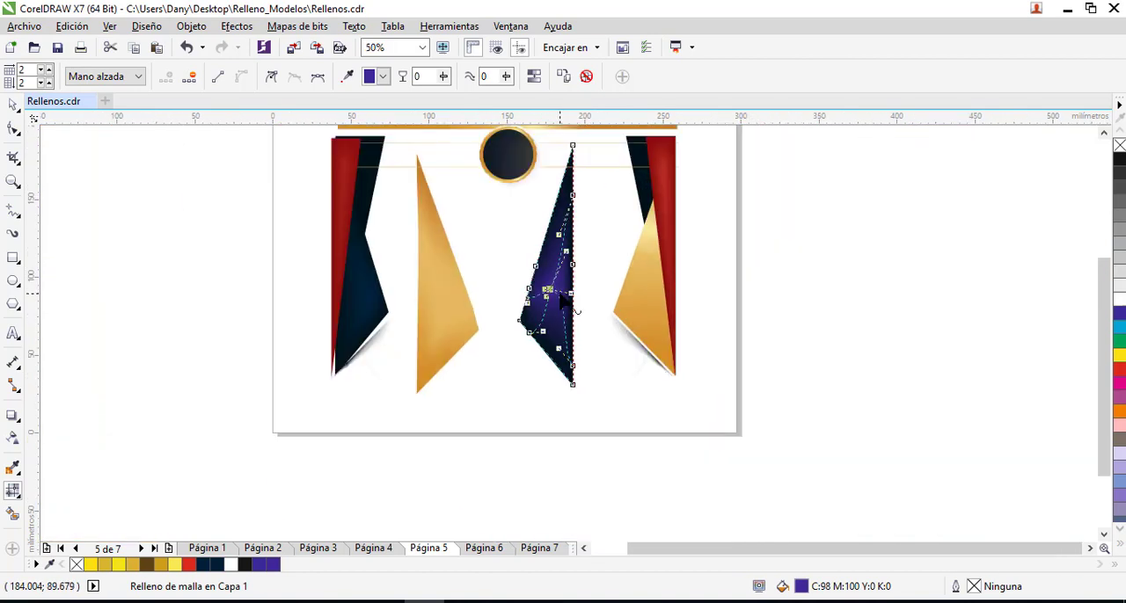
# - Leave mesh editing and move the violet-blue mesh shape slightly down and to the right
pyautogui.click(516, 238)
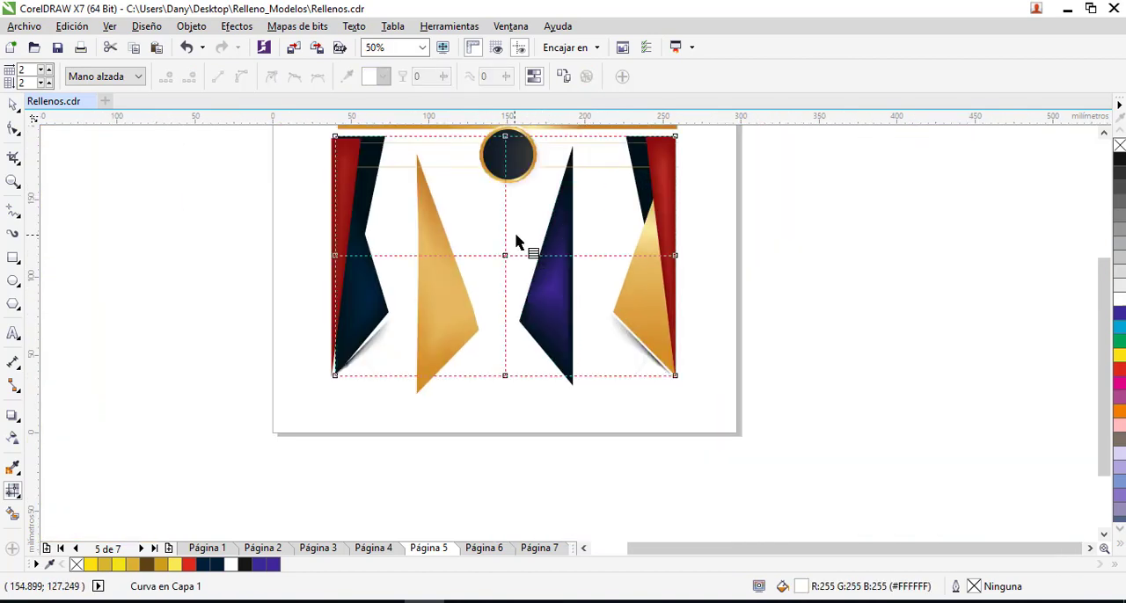
pyautogui.click(13, 105)
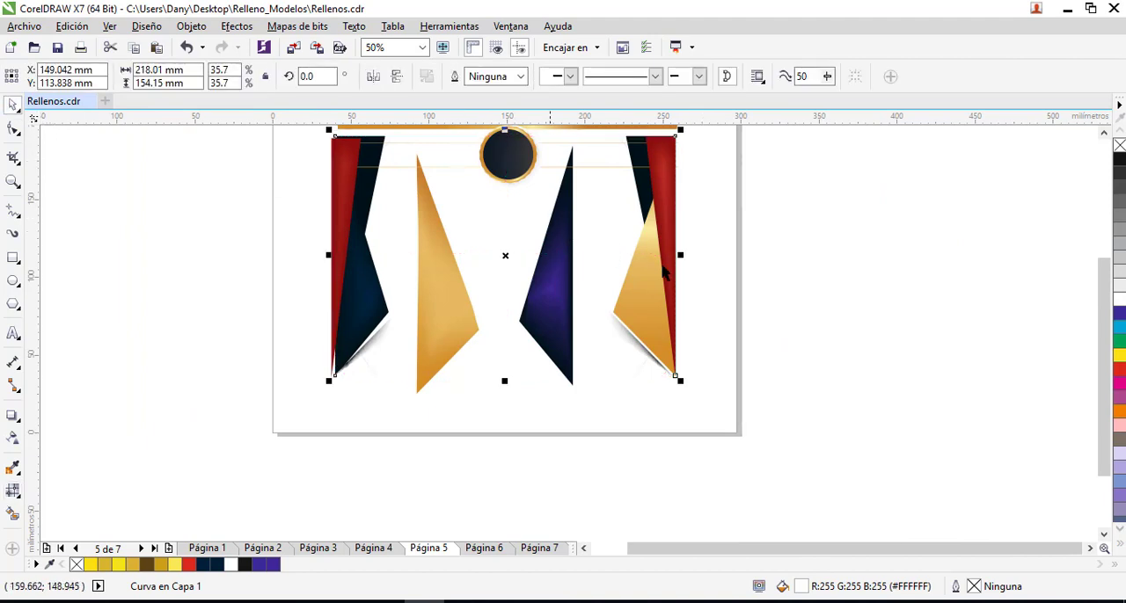
pyautogui.click(722, 279)
pyautogui.moveTo(546, 276); pyautogui.dragTo(561, 318)
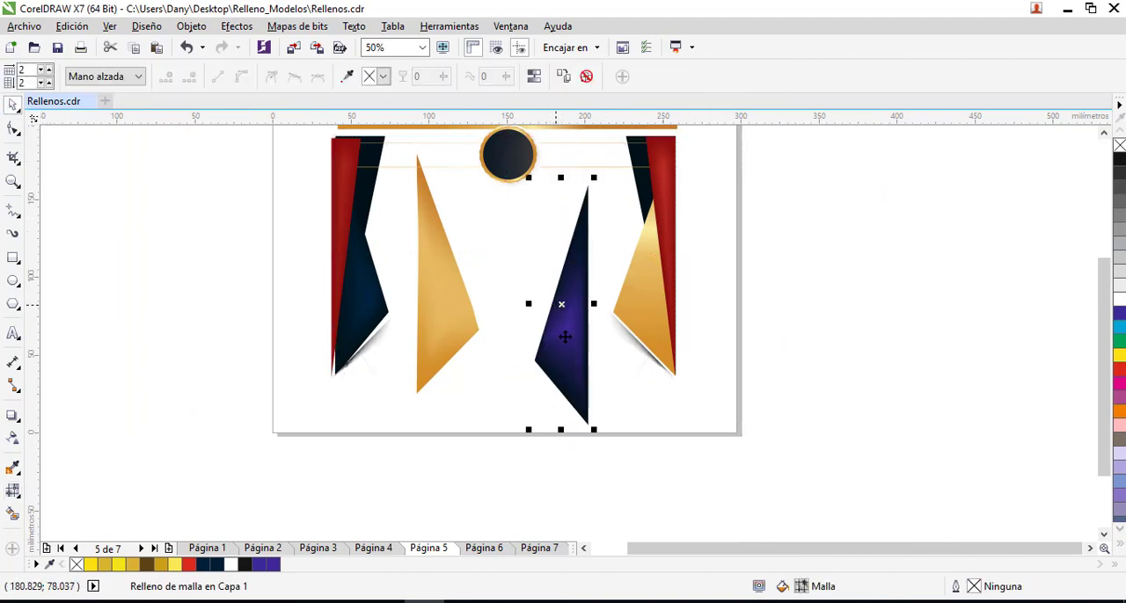
pyautogui.press('m')
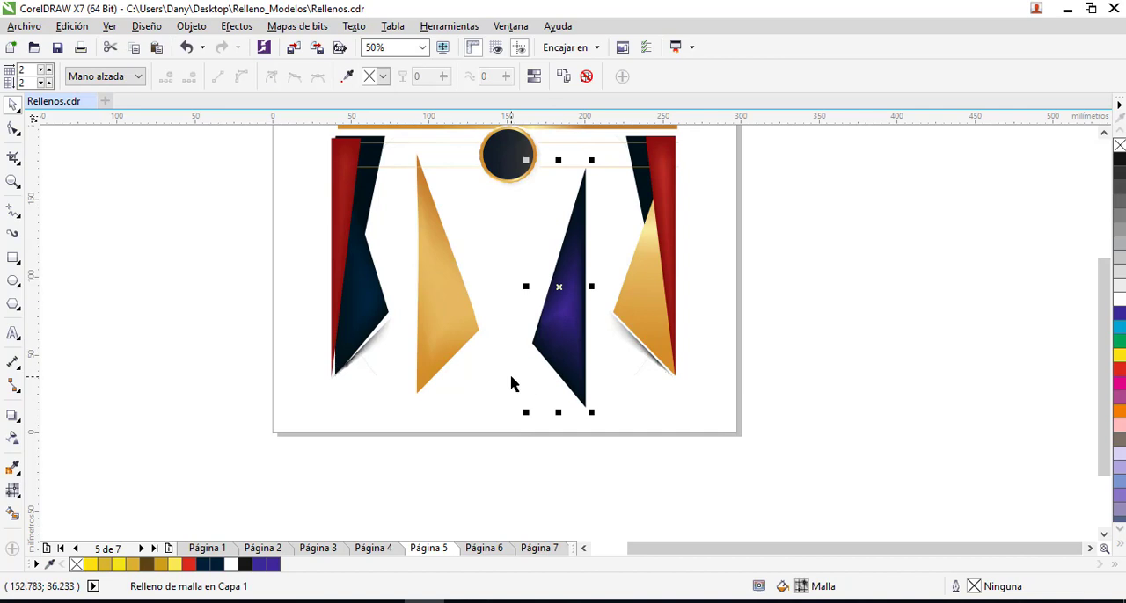
# - Open page 6 and move the rightmost teal shape and the large grey polygon apart from the overlapping layout
pyautogui.click(485, 548)
pyautogui.click(613, 244)
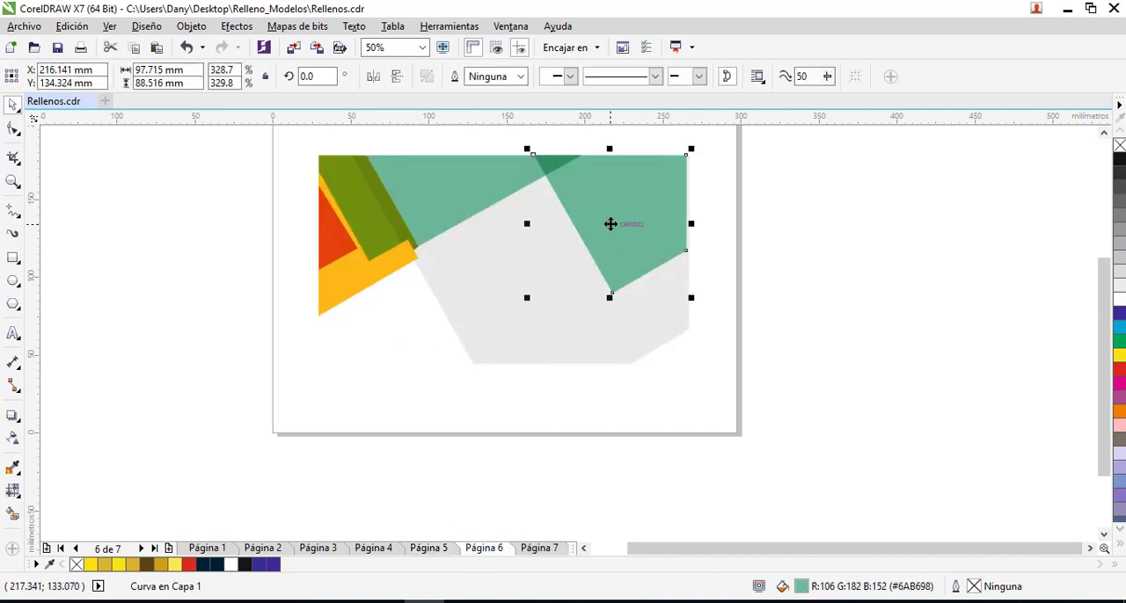
pyautogui.moveTo(611, 224); pyautogui.dragTo(579, 274)
pyautogui.click(617, 316)
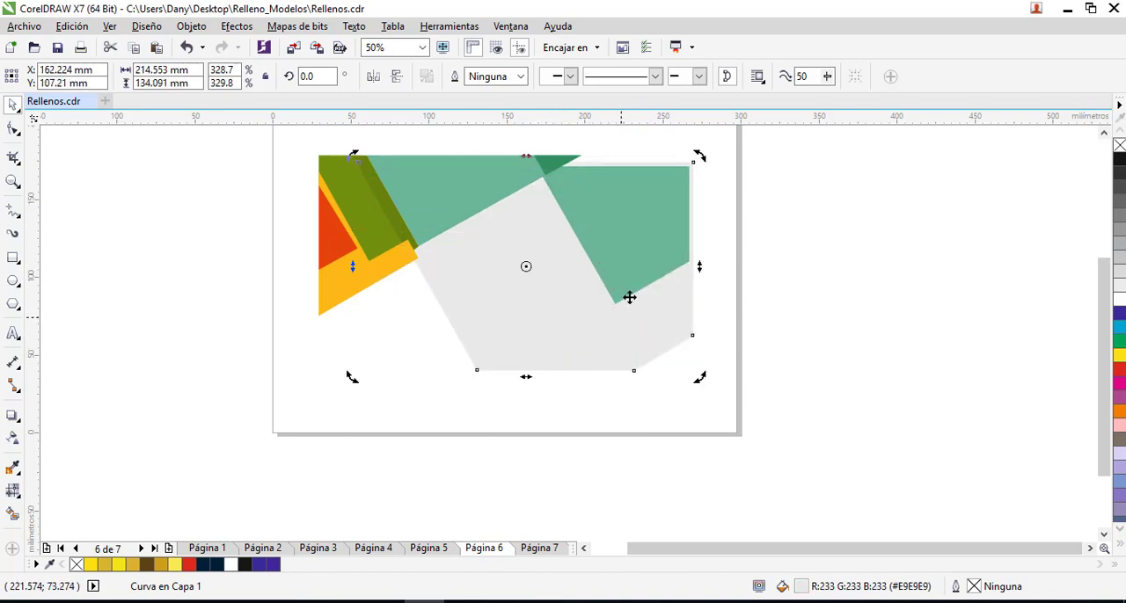
pyautogui.click(643, 225)
pyautogui.moveTo(582, 311); pyautogui.dragTo(604, 302)
pyautogui.moveTo(640, 224); pyautogui.dragTo(685, 208)
# - Move the teal triangle and grey polygon lower on the page, with the triangle overlapping the polygon's lower-left edge, and reposition the right teal shape
pyautogui.moveTo(448, 210); pyautogui.dragTo(475, 352)
pyautogui.moveTo(645, 328); pyautogui.dragTo(628, 362)
pyautogui.moveTo(443, 323); pyautogui.dragTo(401, 350)
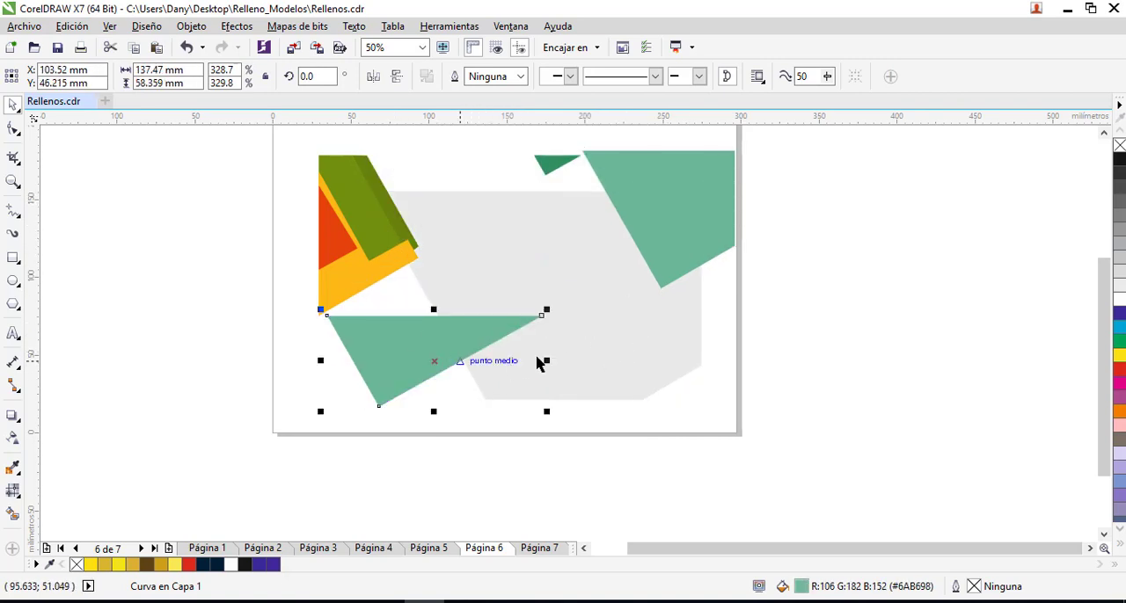
pyautogui.click(572, 286)
pyautogui.click(446, 355)
pyautogui.moveTo(655, 220); pyautogui.dragTo(636, 259)
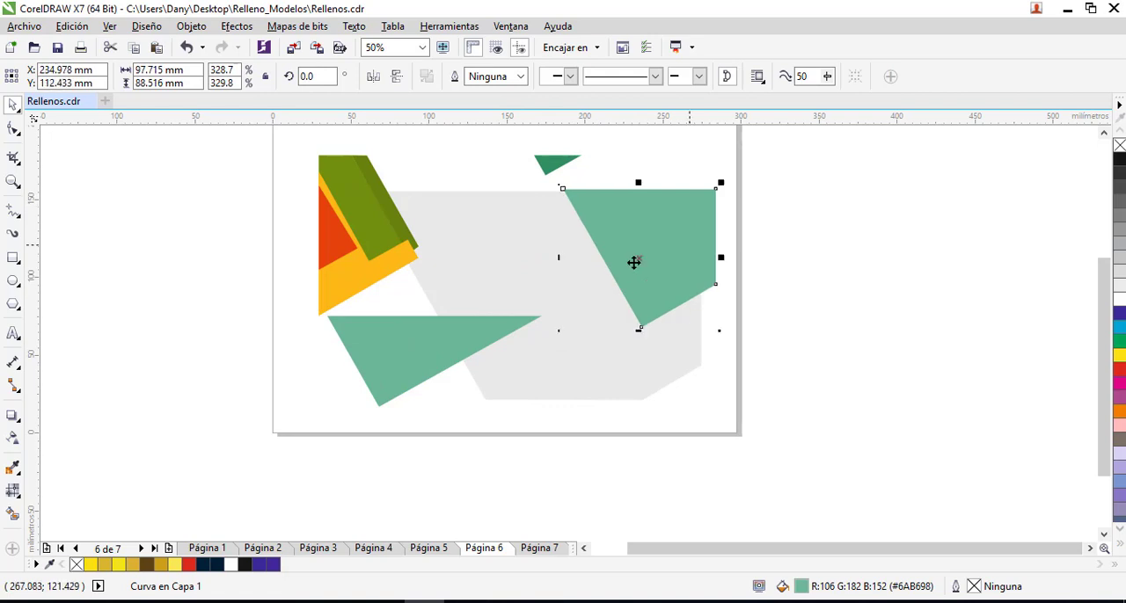
pyautogui.moveTo(443, 370); pyautogui.dragTo(472, 367)
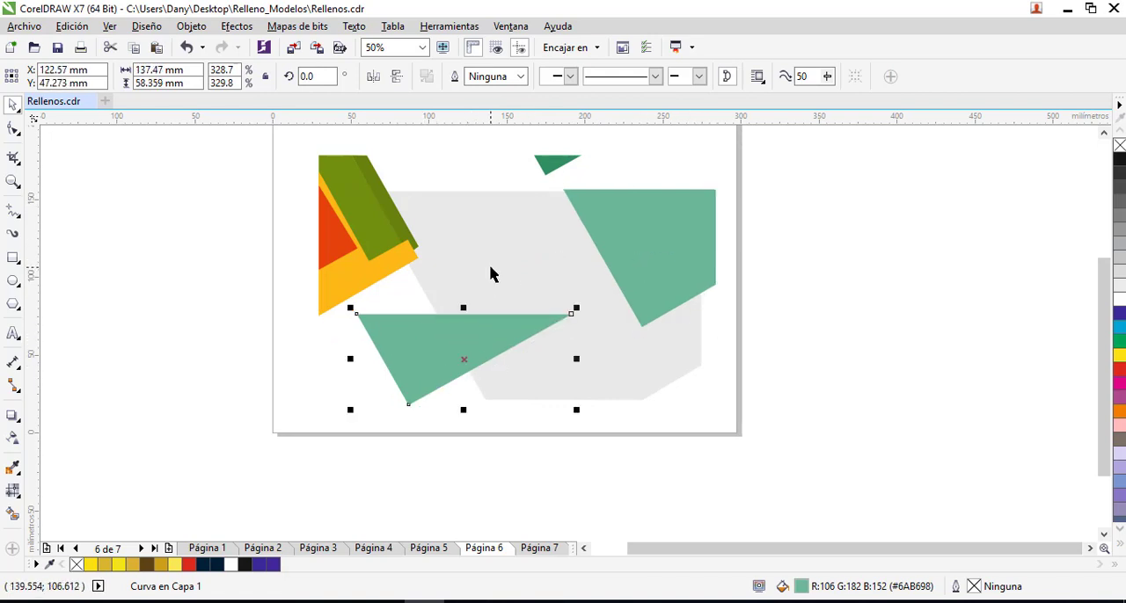
# - Try uniform, fountain and pattern transparency types on the teal triangle
pyautogui.click(14, 444)
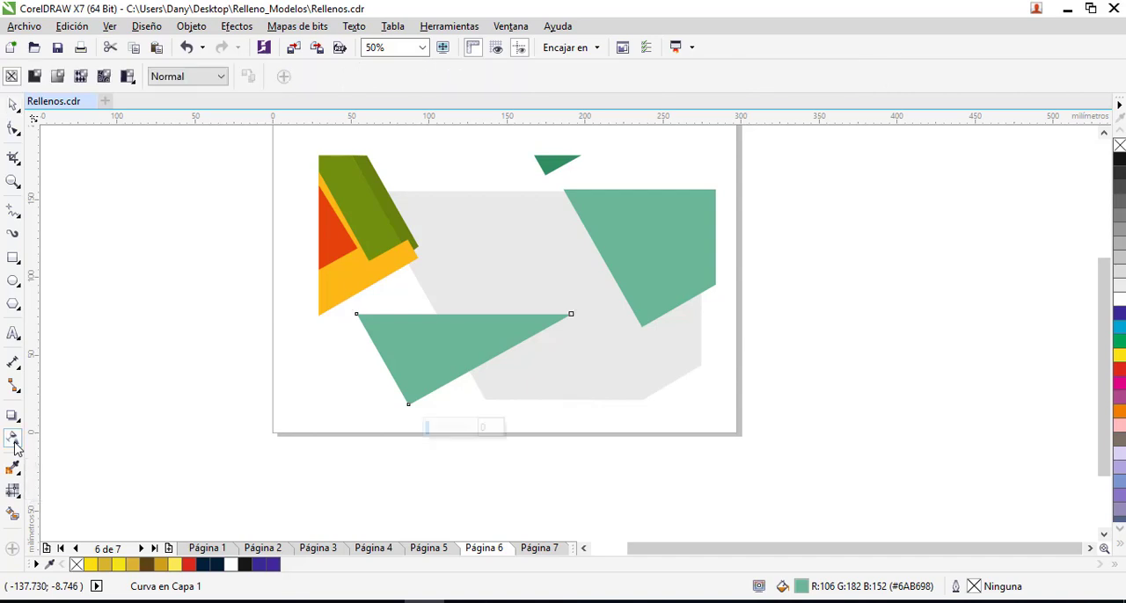
pyautogui.click(34, 78)
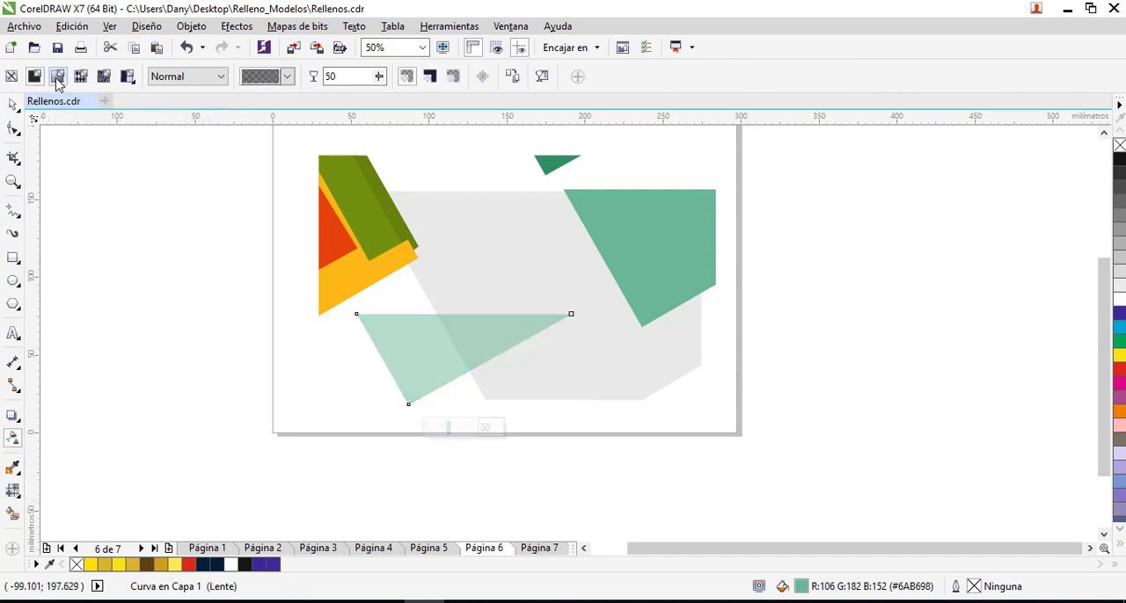
pyautogui.click(57, 78)
pyautogui.click(102, 77)
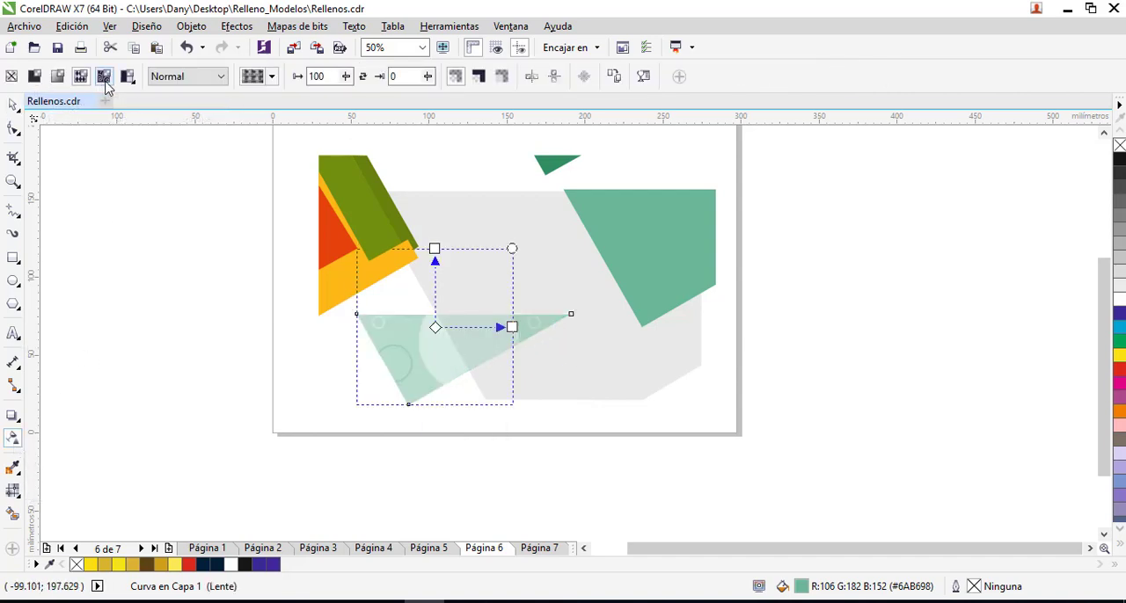
pyautogui.click(127, 77)
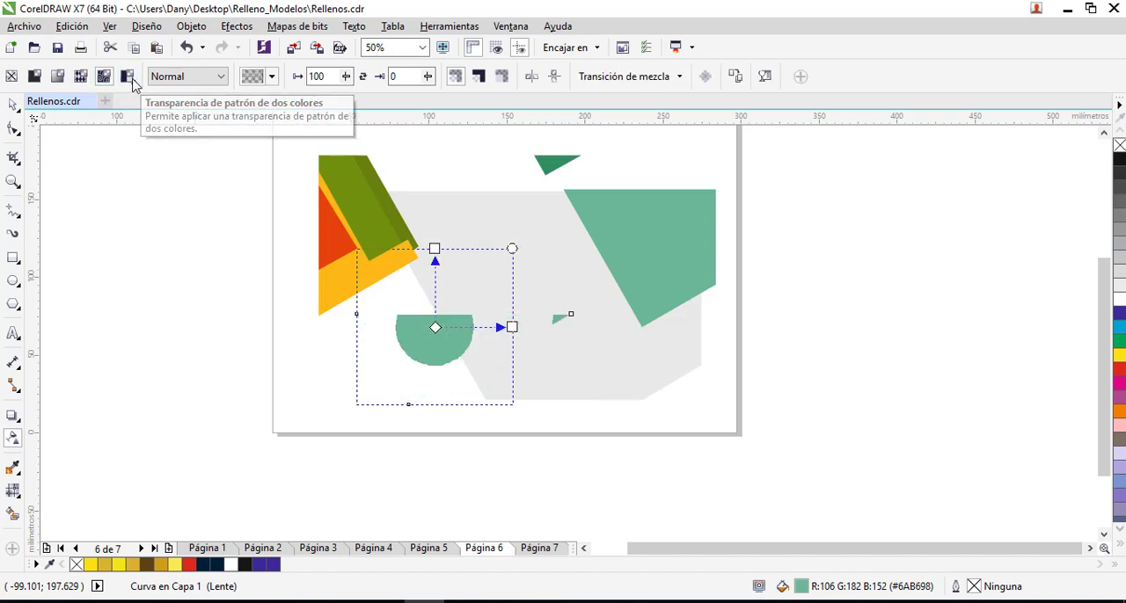
# - Apply uniform transparency of 50 to the teal triangle, trying the Añadir and Sustraer merge modes before choosing Multiplicar
pyautogui.click(34, 77)
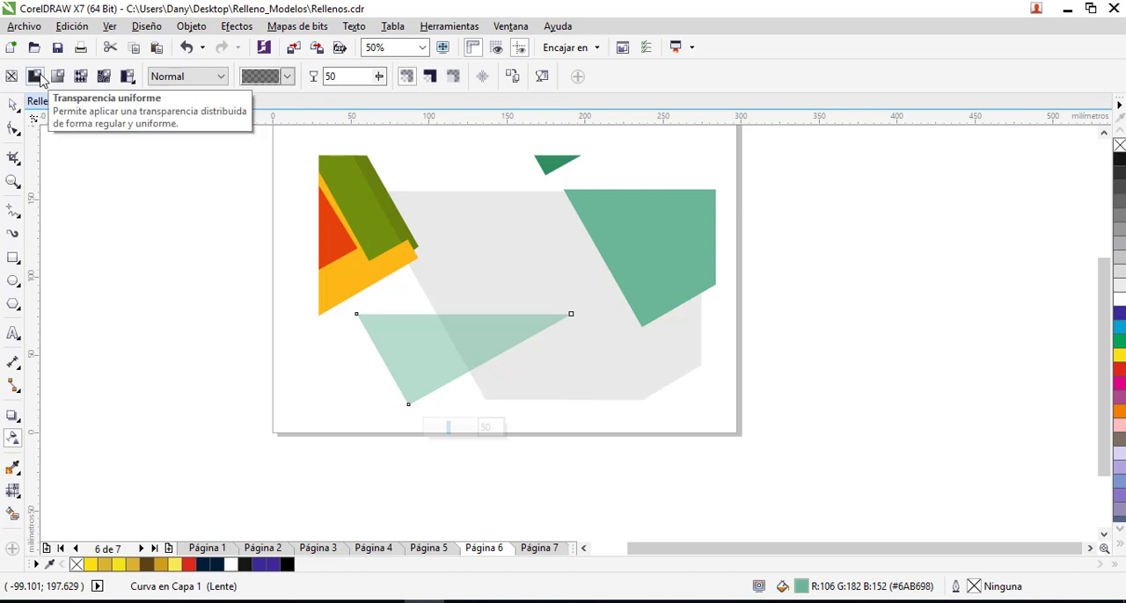
pyautogui.click(223, 79)
pyautogui.click(198, 112)
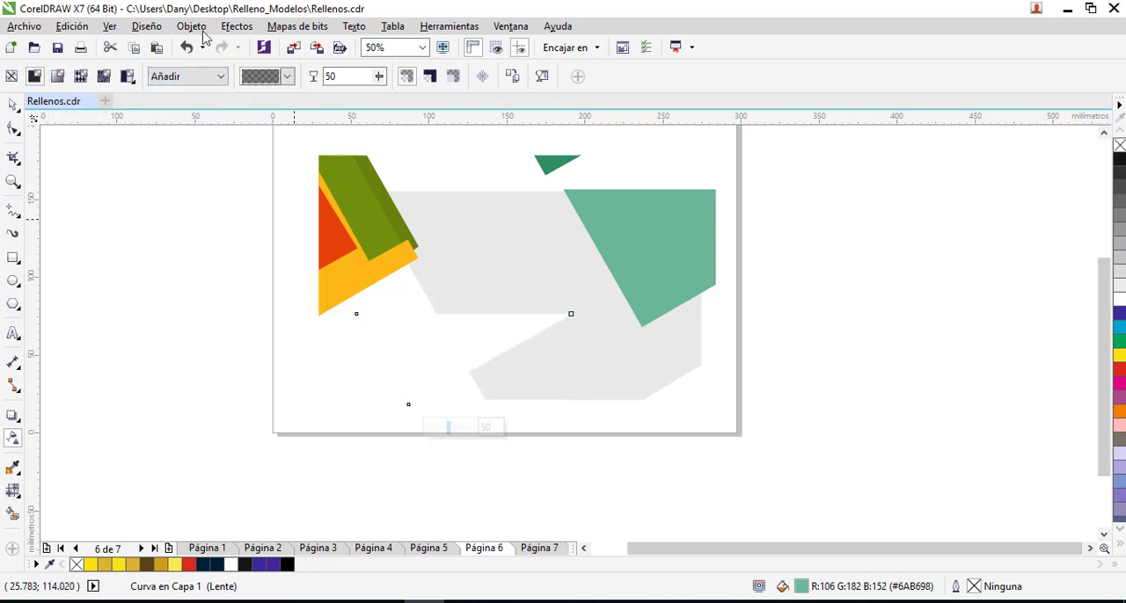
pyautogui.click(218, 81)
pyautogui.click(199, 128)
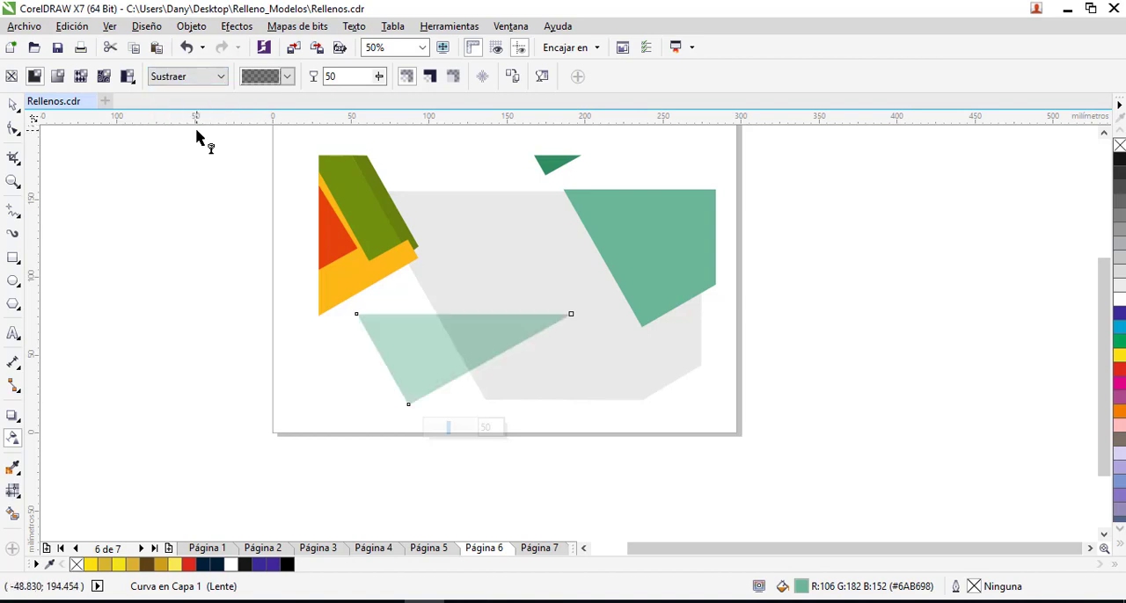
pyautogui.click(220, 78)
pyautogui.click(180, 158)
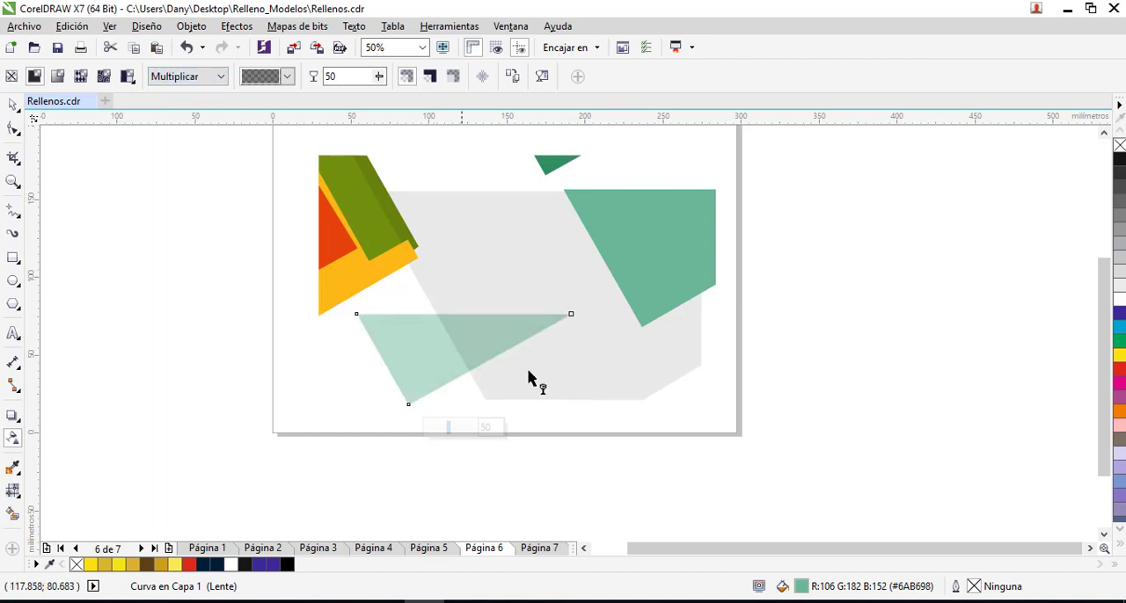
pyautogui.click(13, 104)
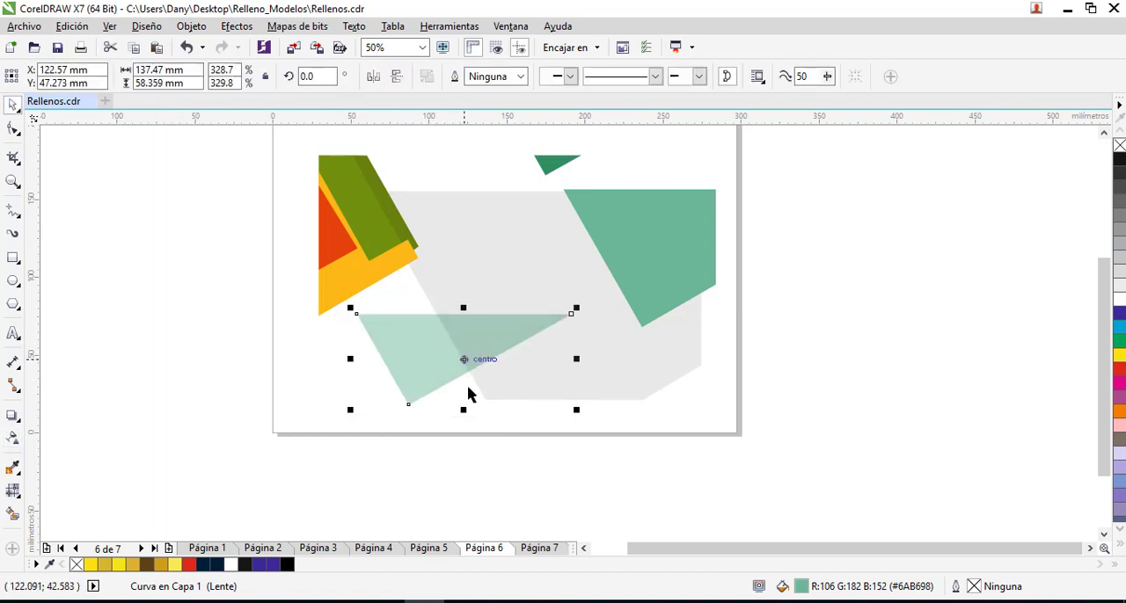
pyautogui.click(450, 359)
pyautogui.click(545, 366)
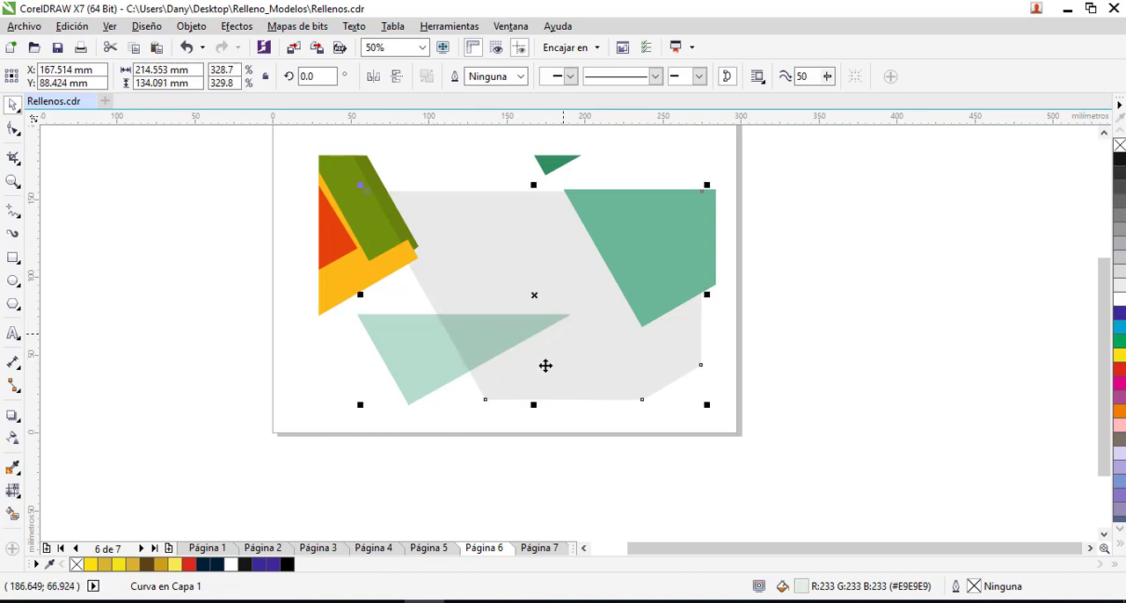
pyautogui.click(546, 367)
pyautogui.click(314, 402)
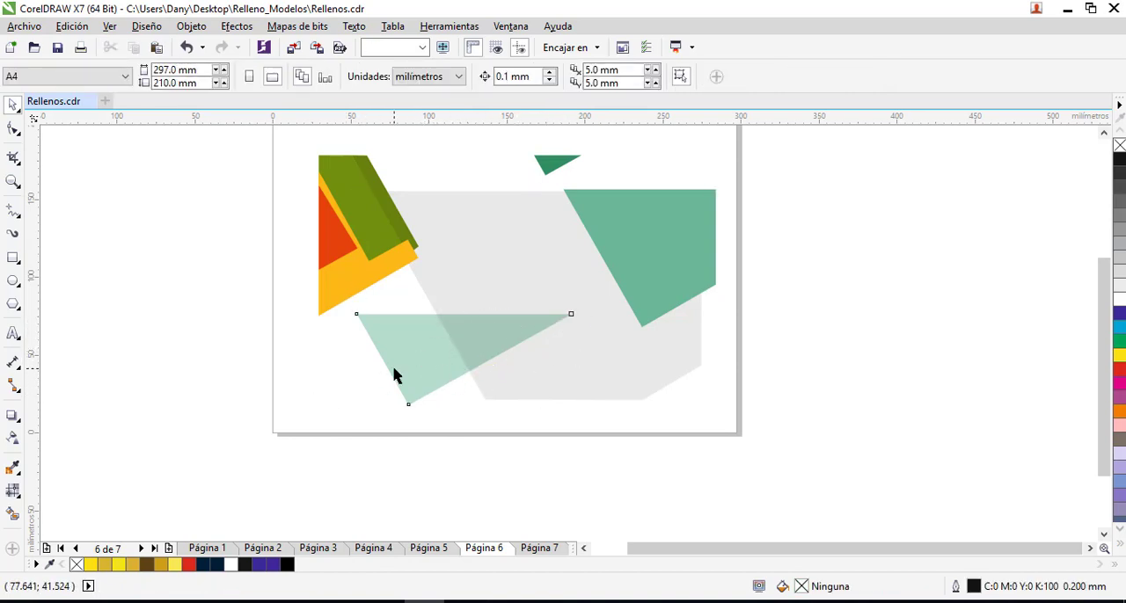
# - Try a transparency of 8 on the teal triangle, and settle on 29
pyautogui.click(395, 377)
pyautogui.click(13, 437)
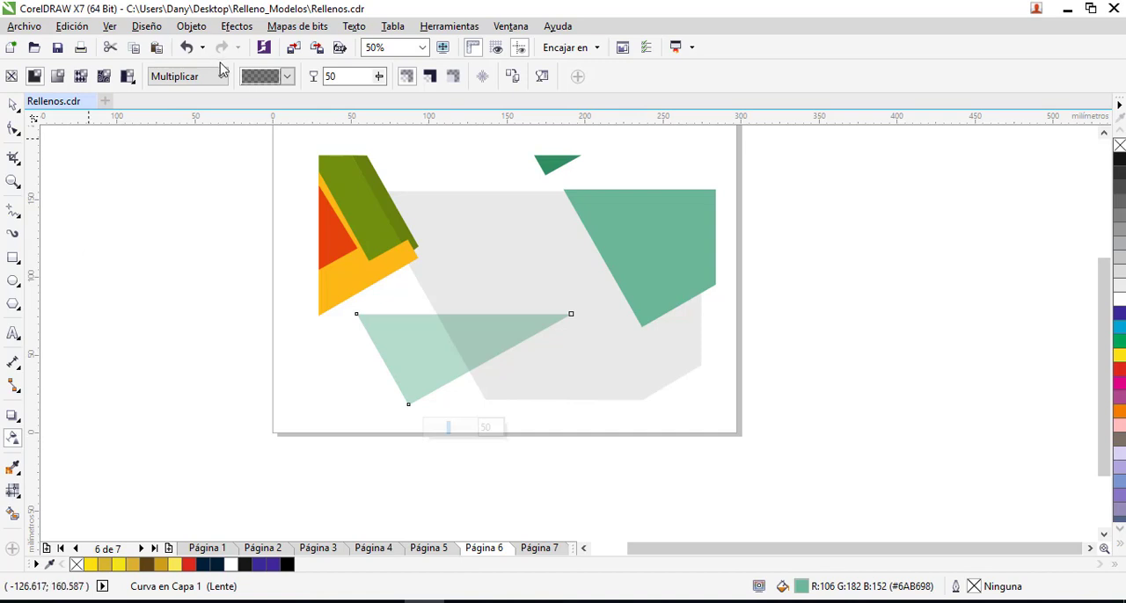
pyautogui.click(378, 76)
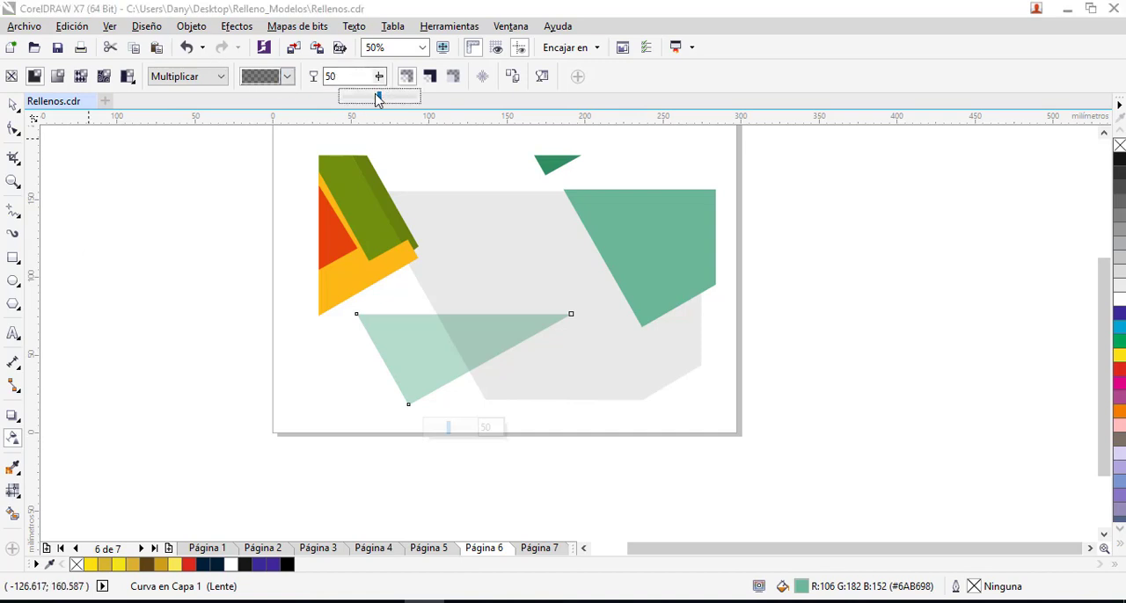
pyautogui.moveTo(350, 99); pyautogui.dragTo(349, 99)
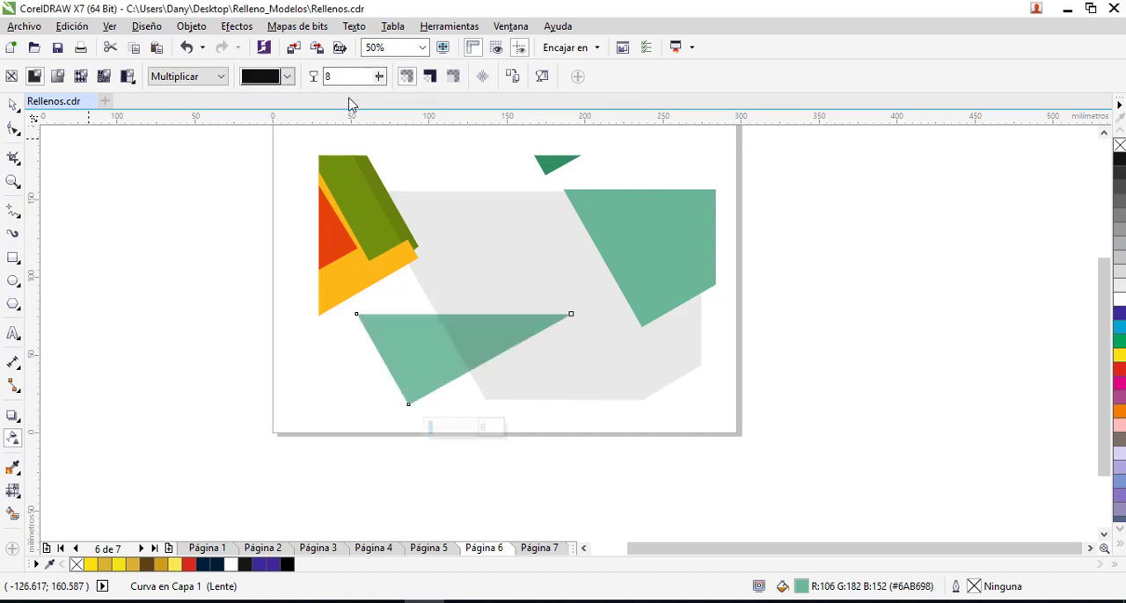
pyautogui.click(379, 77)
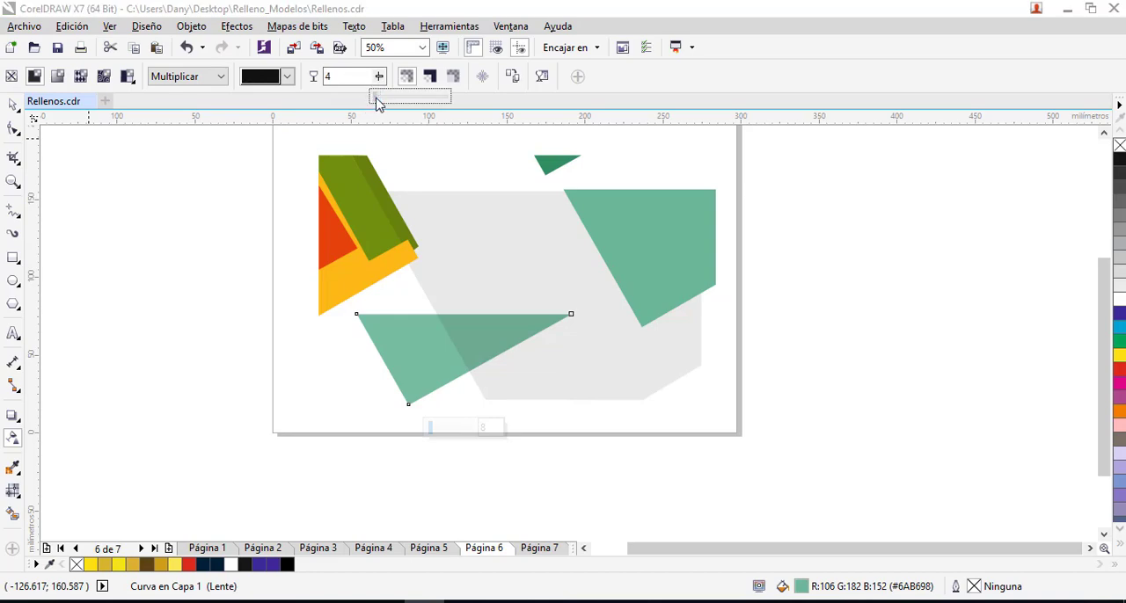
pyautogui.moveTo(377, 103)
pyautogui.mouseDown()
pyautogui.moveTo(425, 96)
pyautogui.moveTo(372, 128)
pyautogui.moveTo(400, 107)
pyautogui.mouseUp()
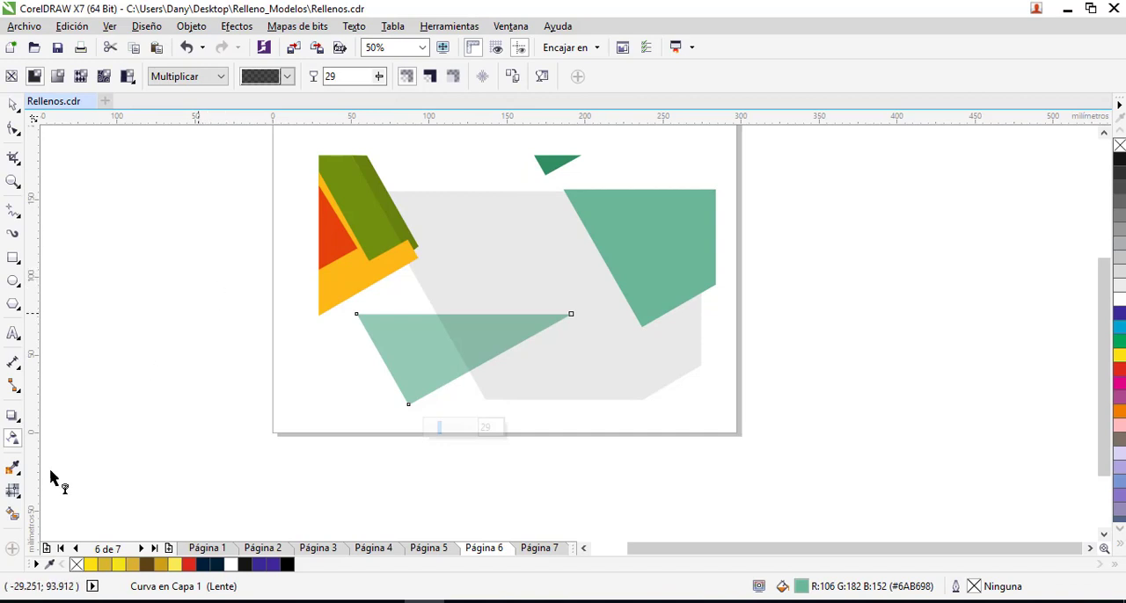
# - Move the semi-transparent triangle slightly down and to the left, and place the other large teal shape inside the grey polygon
pyautogui.click(13, 105)
pyautogui.click(149, 211)
pyautogui.moveTo(445, 357); pyautogui.dragTo(411, 369)
pyautogui.click(647, 264)
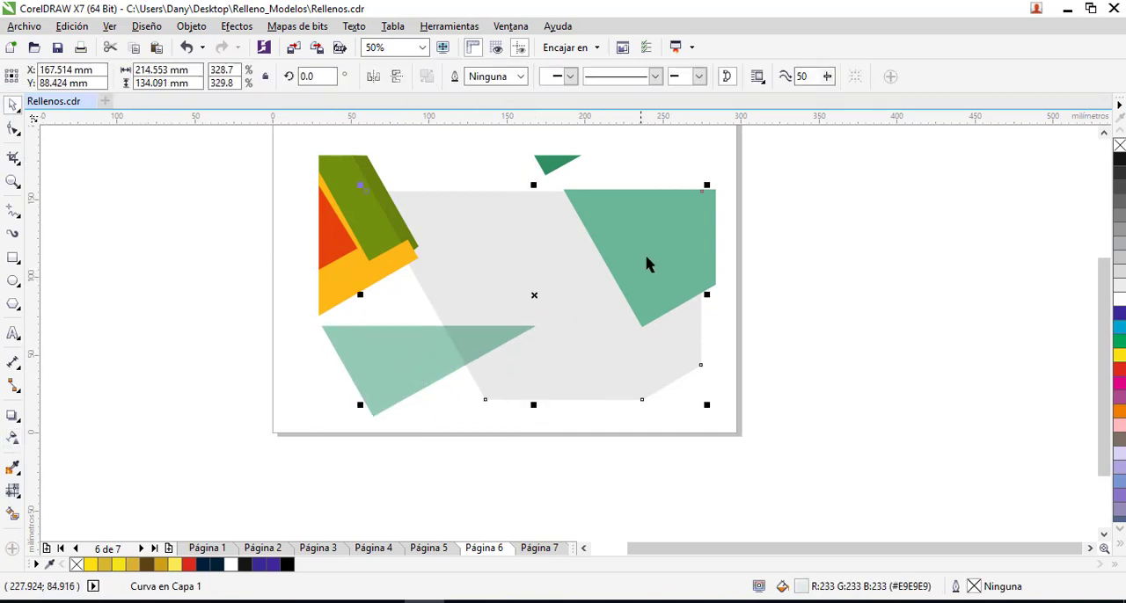
pyautogui.moveTo(647, 264); pyautogui.dragTo(615, 299)
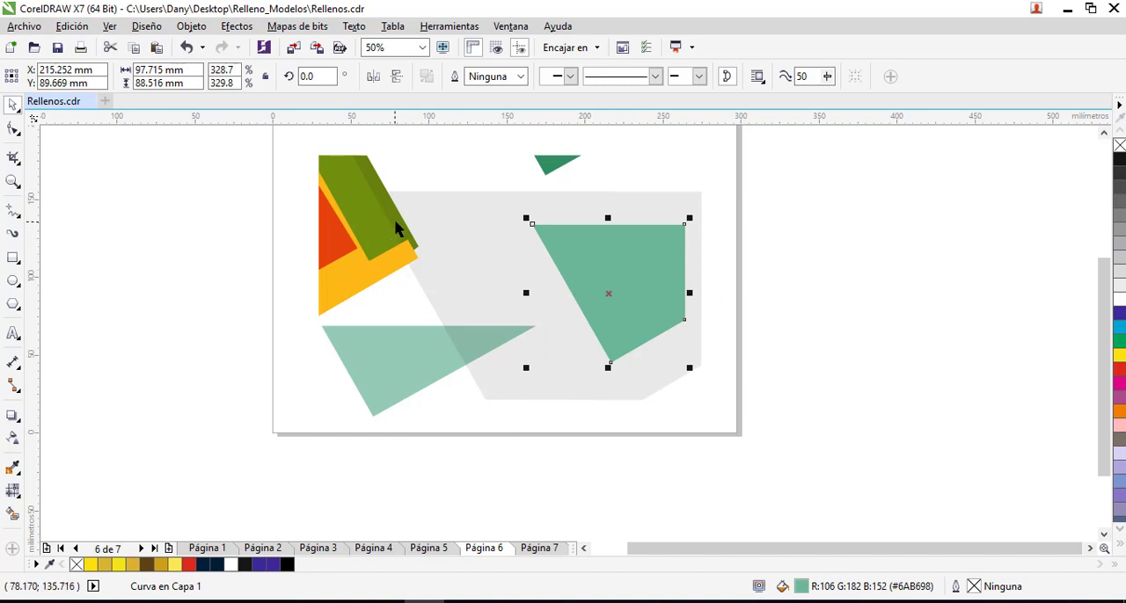
# - Move both olive green strips onto the grey polygon and give the lighter front one a uniform transparency of 10
pyautogui.moveTo(394, 223); pyautogui.dragTo(480, 243)
pyautogui.moveTo(367, 218); pyautogui.dragTo(475, 248)
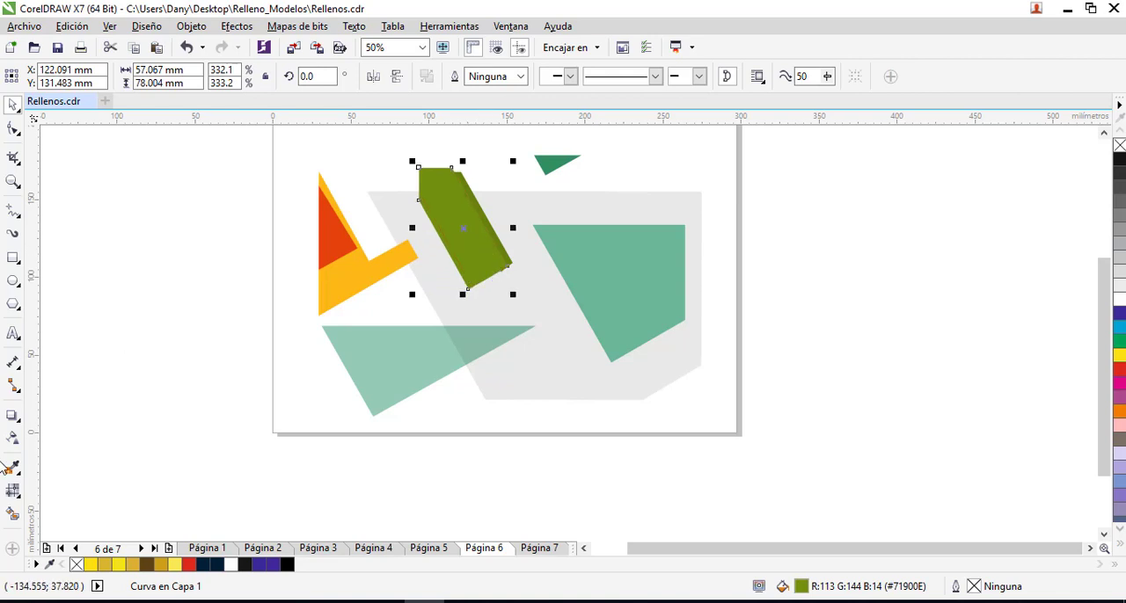
pyautogui.click(15, 440)
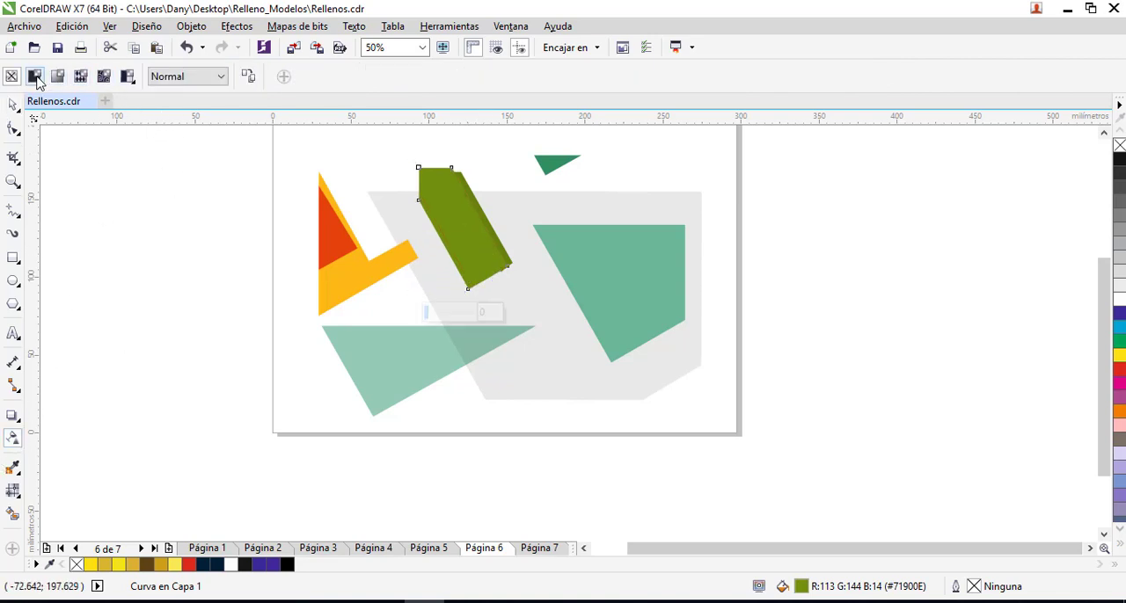
pyautogui.click(34, 76)
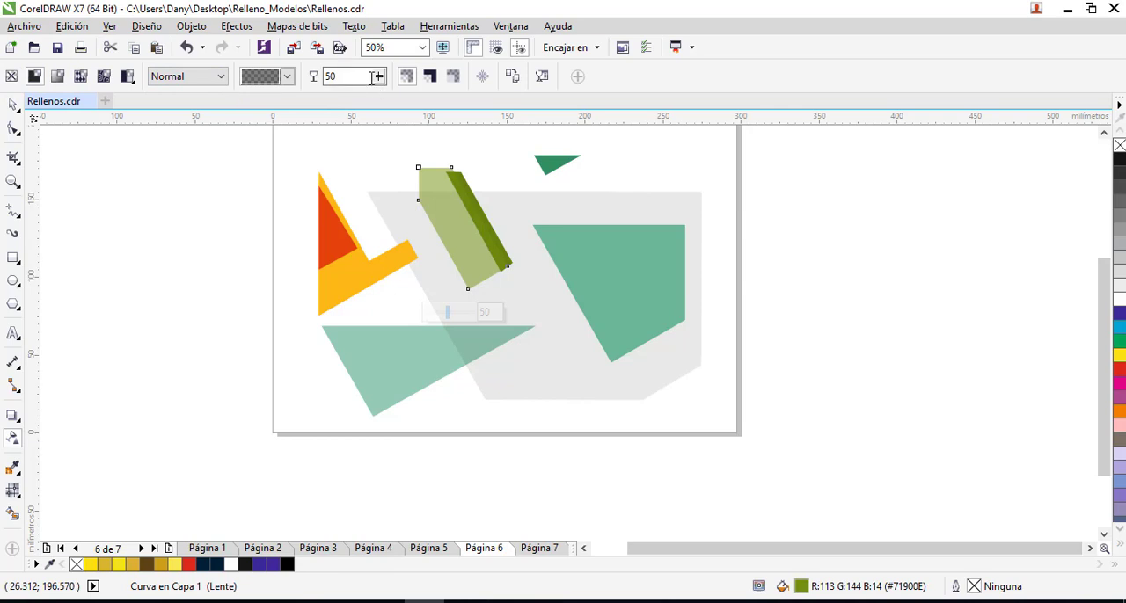
pyautogui.moveTo(377, 76); pyautogui.dragTo(347, 104)
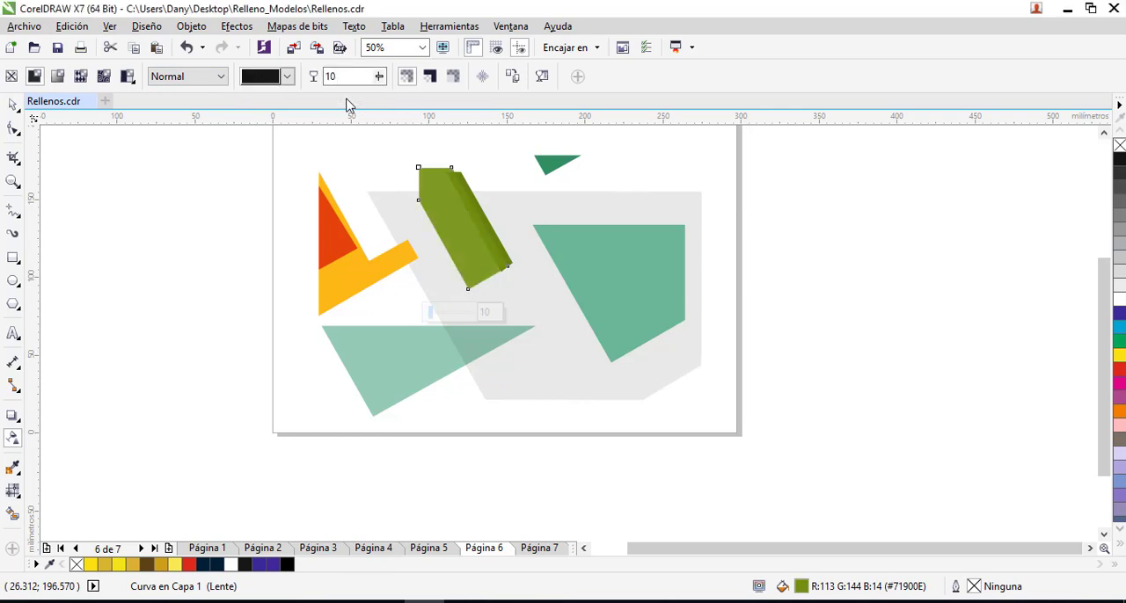
# - Try the Añadir, Sustraer and Diferencia merge modes on the transparent olive strip, and set it to Multiplicar
pyautogui.click(220, 76)
pyautogui.click(188, 111)
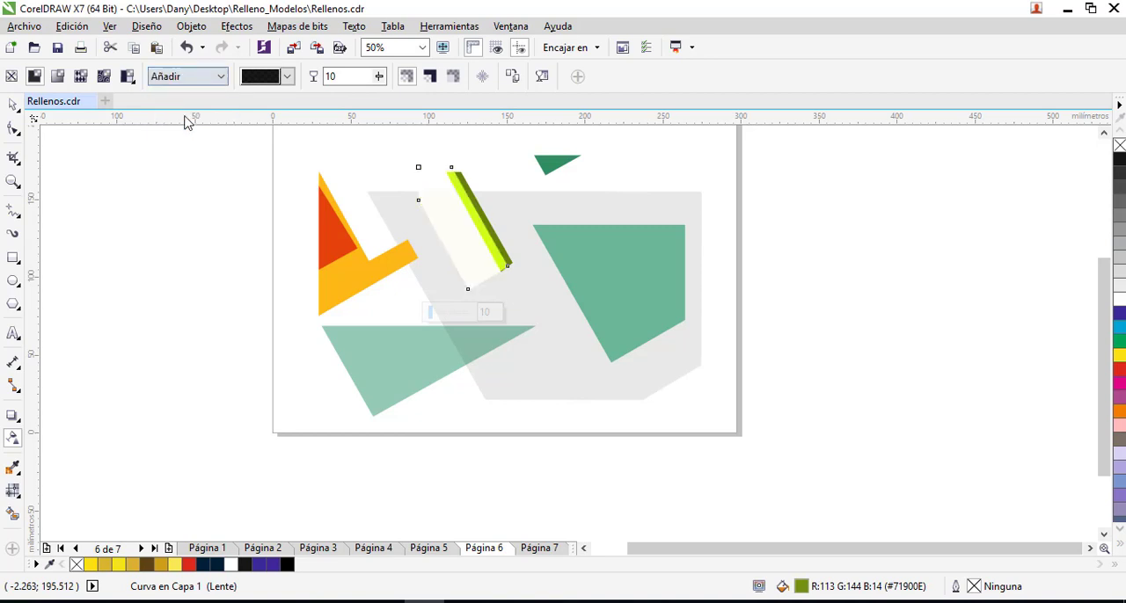
pyautogui.click(221, 78)
pyautogui.click(206, 124)
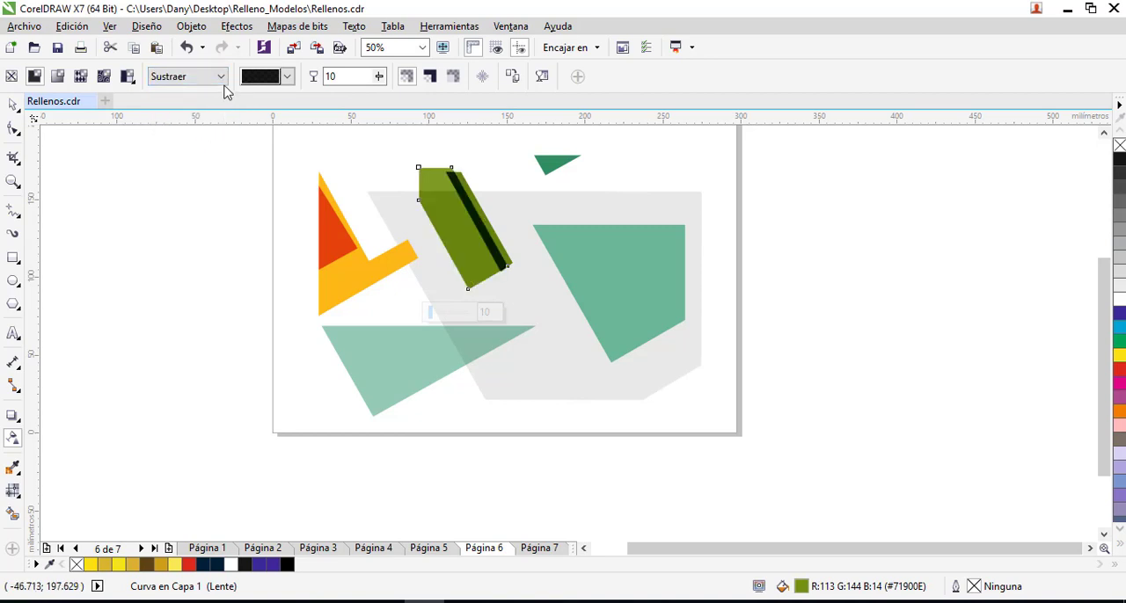
pyautogui.click(220, 77)
pyautogui.click(195, 141)
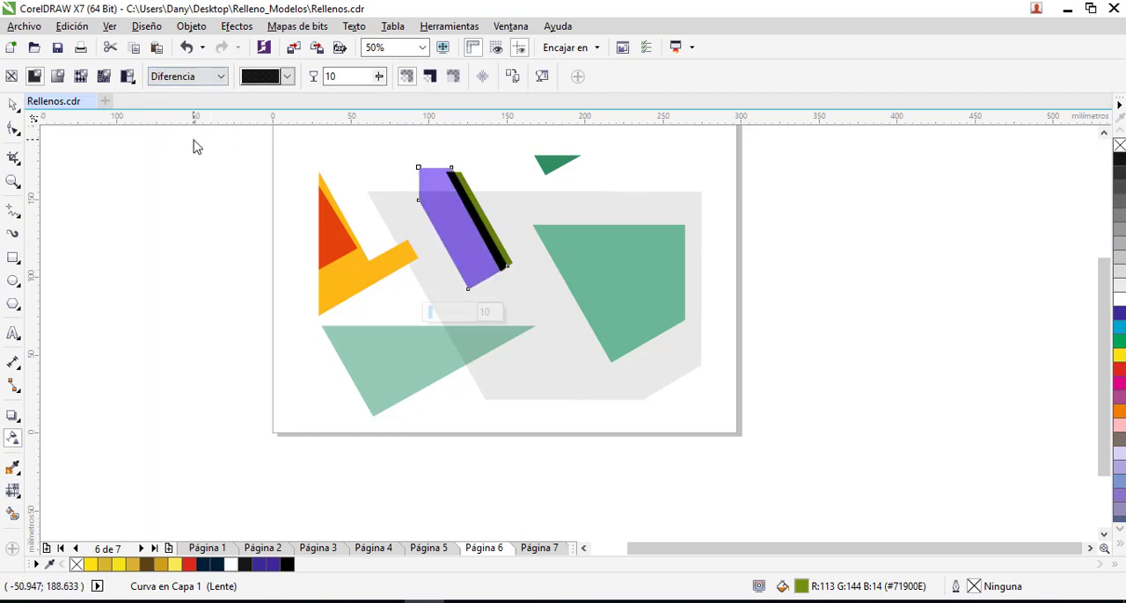
pyautogui.click(220, 77)
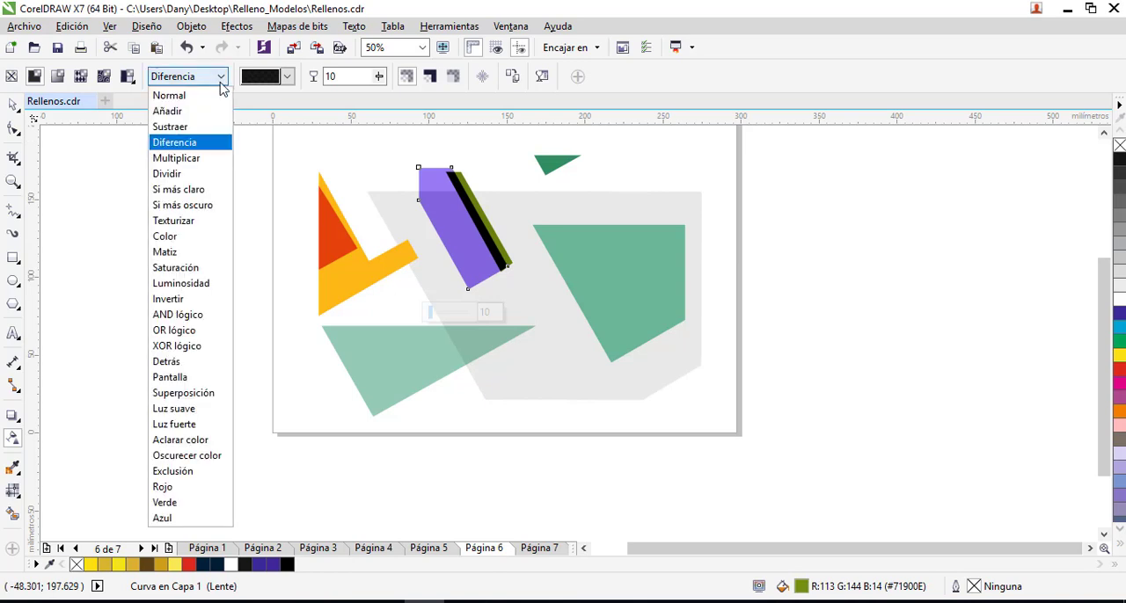
pyautogui.click(176, 159)
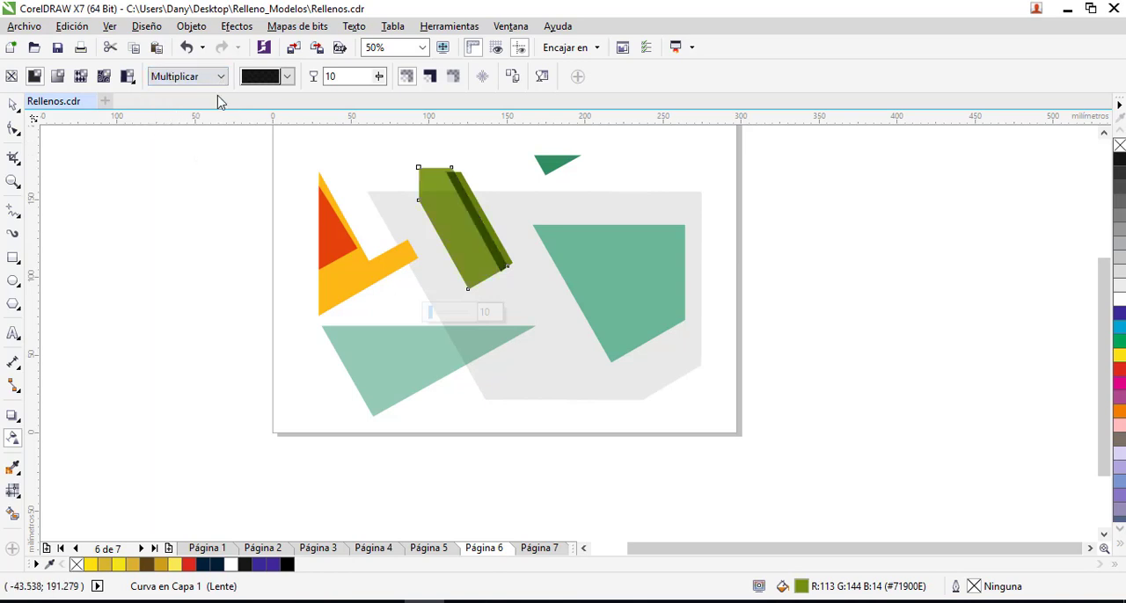
pyautogui.click(14, 105)
pyautogui.click(85, 193)
pyautogui.moveTo(467, 234)
pyautogui.mouseDown()
pyautogui.moveTo(447, 252)
pyautogui.moveTo(508, 230)
pyautogui.moveTo(514, 209)
pyautogui.moveTo(500, 217)
pyautogui.moveTo(511, 235)
pyautogui.moveTo(475, 255)
pyautogui.moveTo(456, 238)
pyautogui.mouseUp()
pyautogui.click(468, 271)
pyautogui.click(512, 236)
pyautogui.click(452, 238)
pyautogui.click(703, 312)
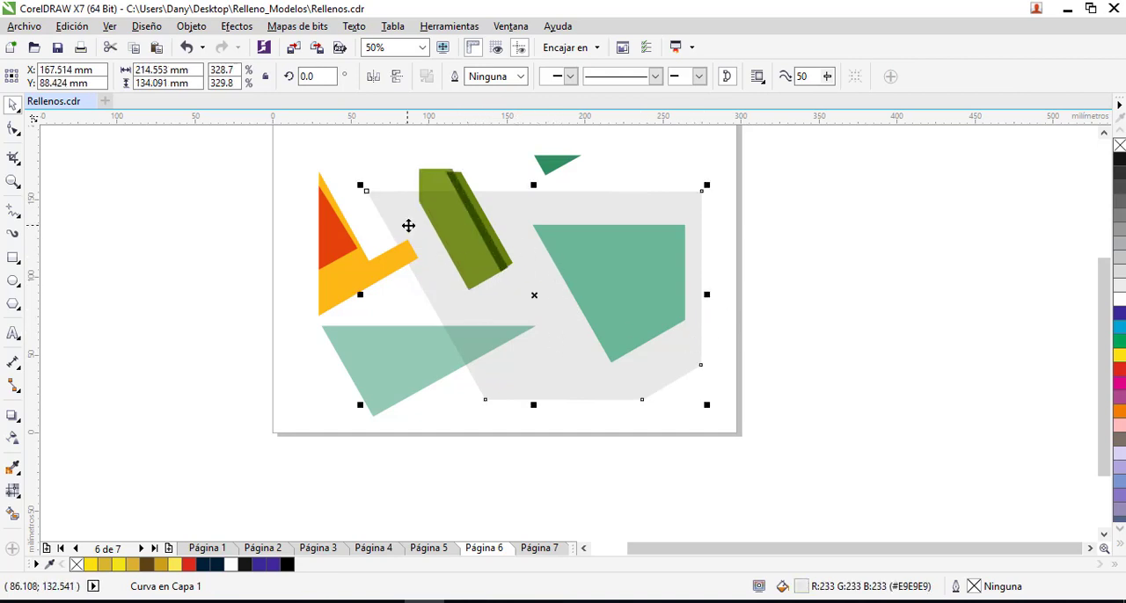
# - Deselect the grey polygon and open page 7
pyautogui.click(646, 424)
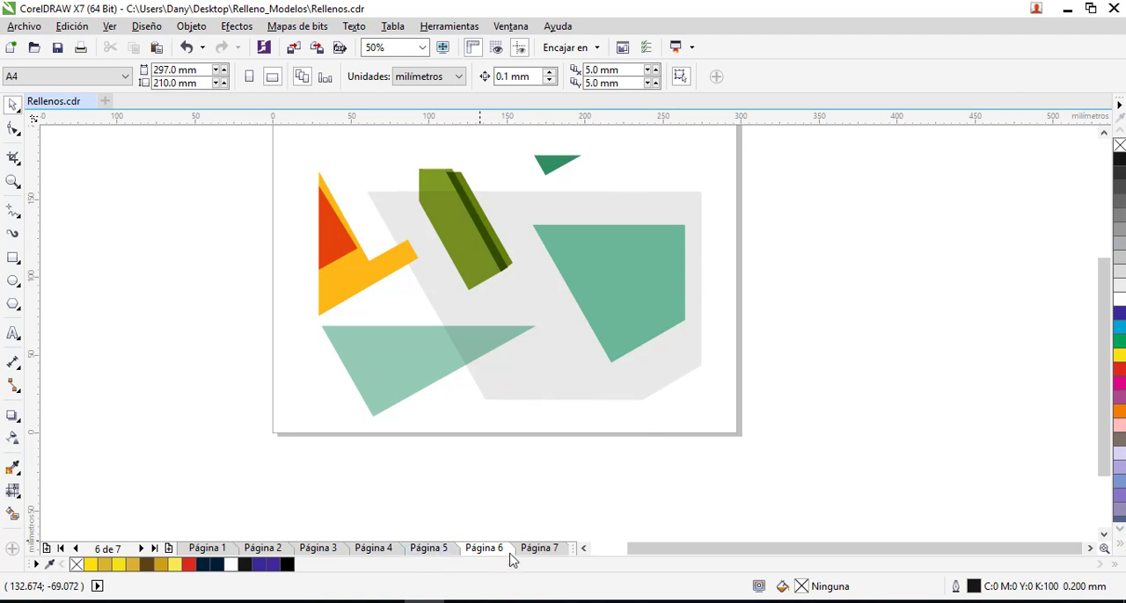
pyautogui.click(536, 549)
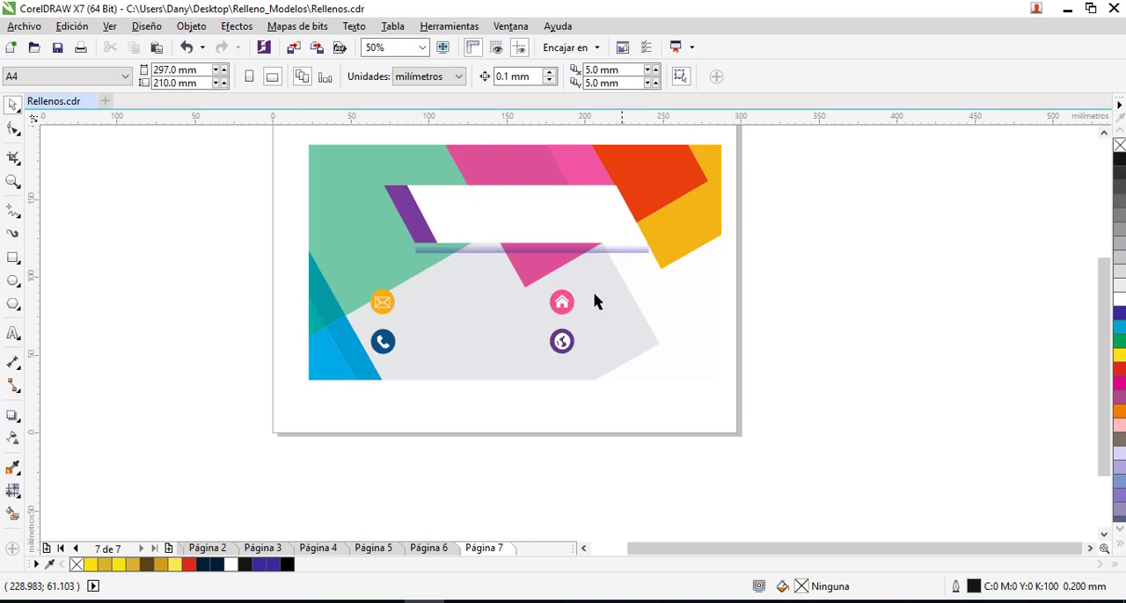
# - Pull the yellow, orange and two pink shapes of the page 7 design slightly apart to show they are separate objects
pyautogui.click(432, 217)
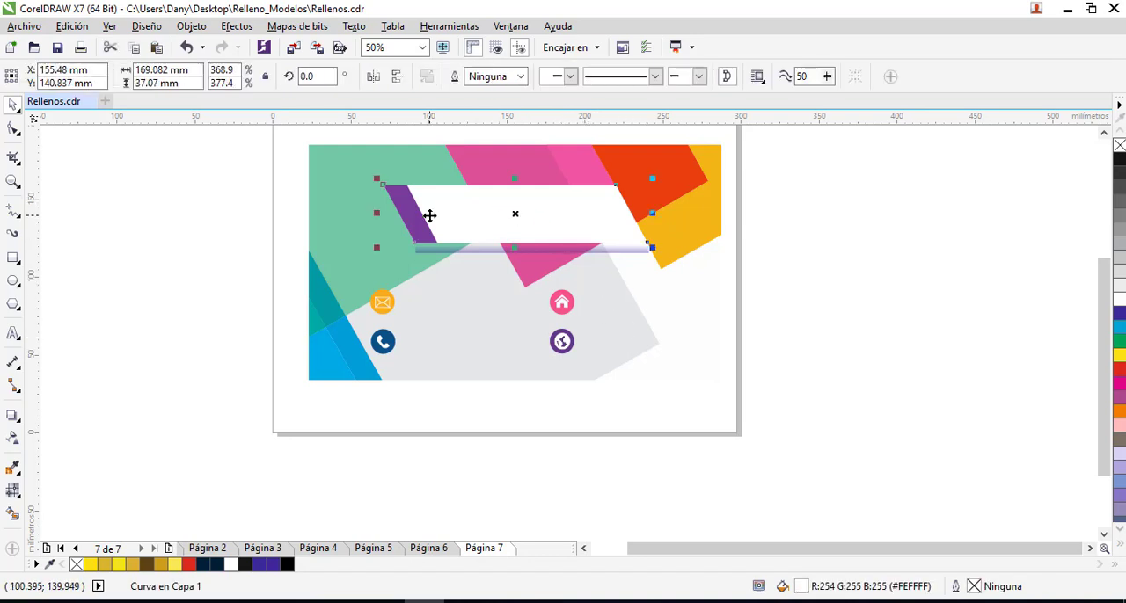
pyautogui.click(415, 219)
pyautogui.moveTo(668, 227); pyautogui.dragTo(673, 249)
pyautogui.moveTo(662, 192)
pyautogui.mouseDown()
pyautogui.moveTo(669, 214)
pyautogui.moveTo(675, 183)
pyautogui.mouseUp()
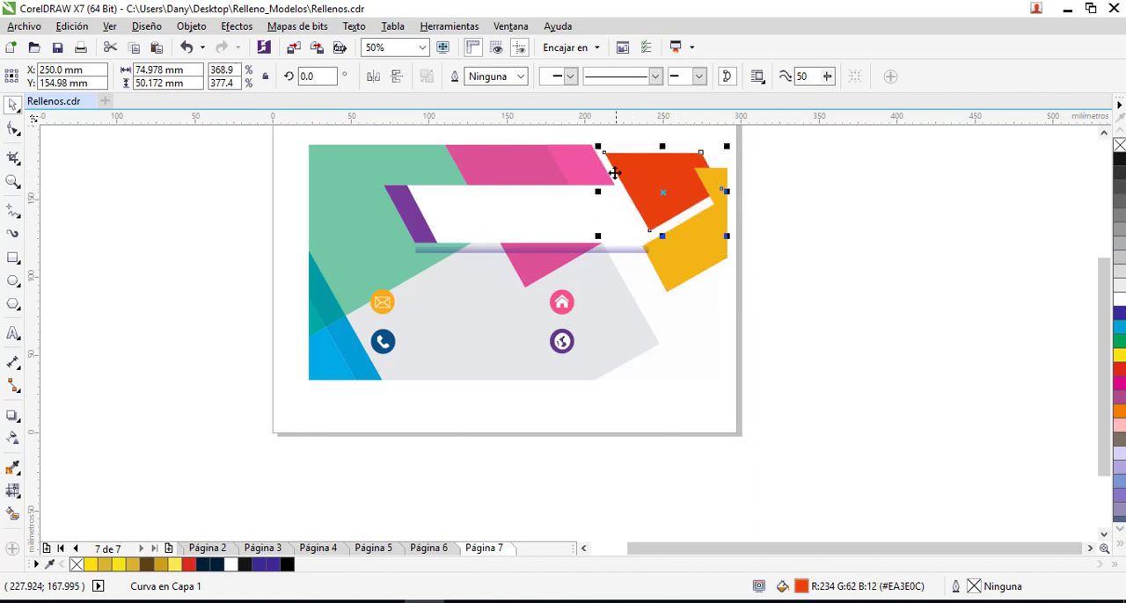
pyautogui.moveTo(595, 172); pyautogui.dragTo(613, 165)
pyautogui.moveTo(505, 176); pyautogui.dragTo(515, 173)
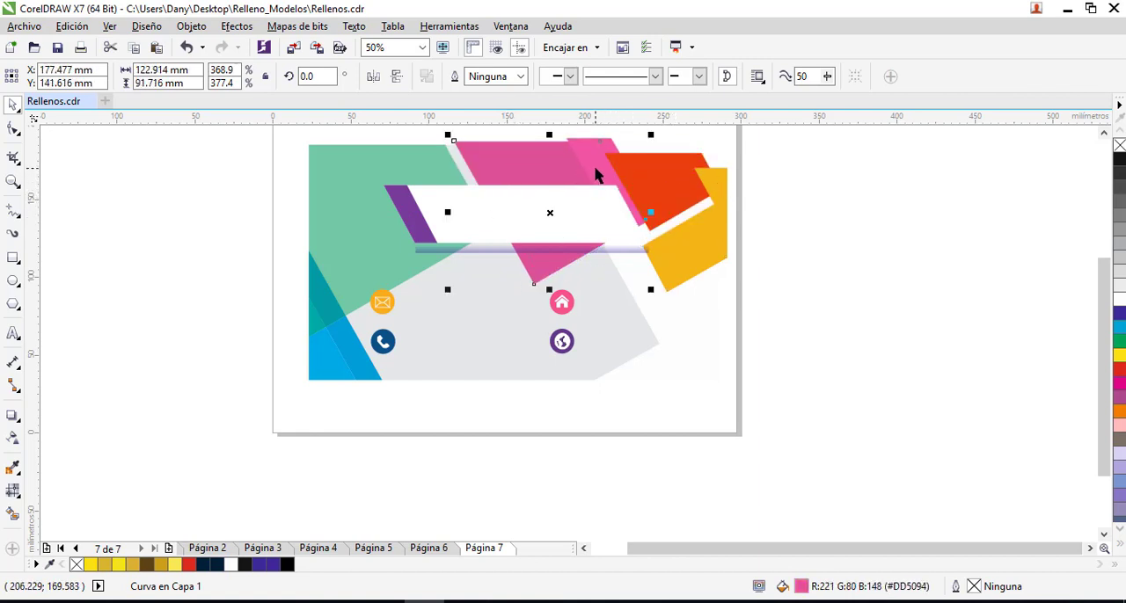
pyautogui.moveTo(595, 174); pyautogui.dragTo(531, 171)
pyautogui.click(398, 185)
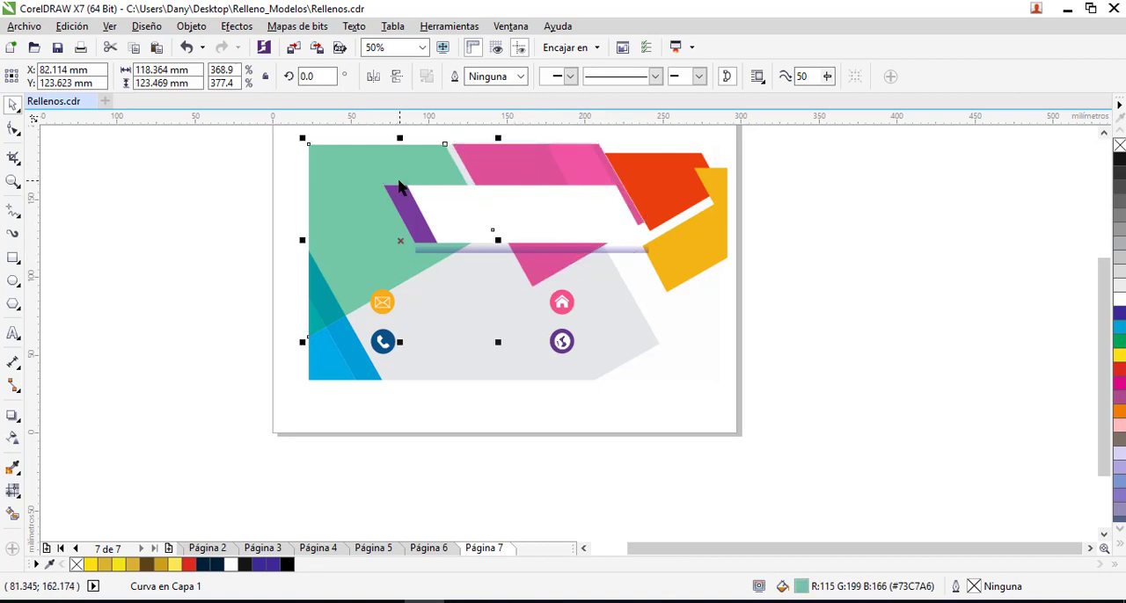
# - Shift the blue and teal pieces near the design's lower-left corner apart and nudge the large grey polygon slightly left
pyautogui.moveTo(346, 351); pyautogui.dragTo(373, 343)
pyautogui.moveTo(333, 305); pyautogui.dragTo(359, 280)
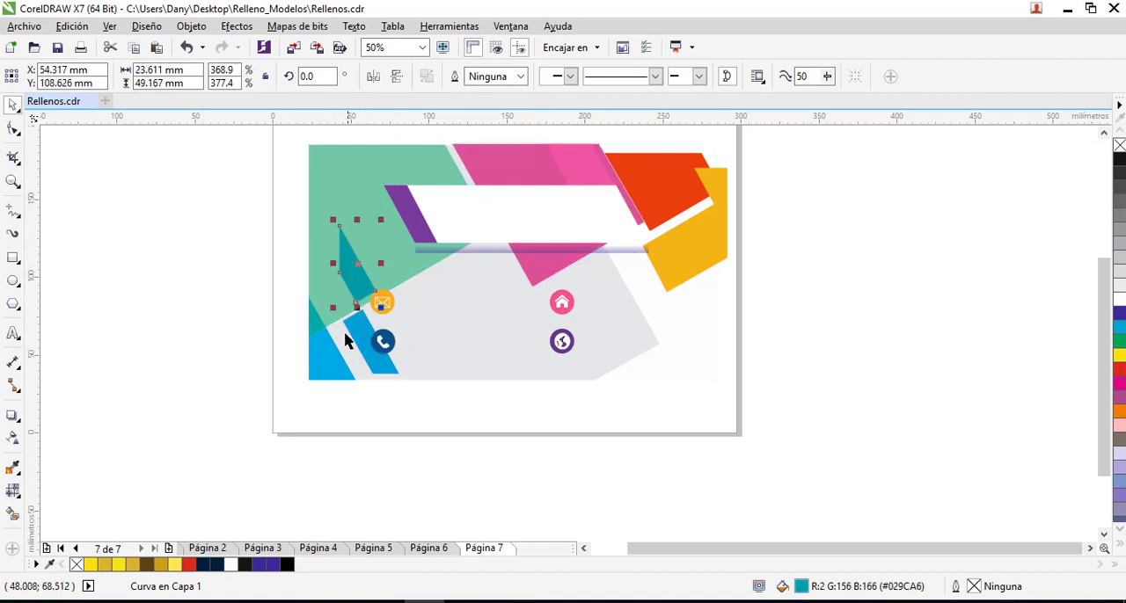
pyautogui.moveTo(362, 343); pyautogui.dragTo(311, 367)
pyautogui.click(407, 364)
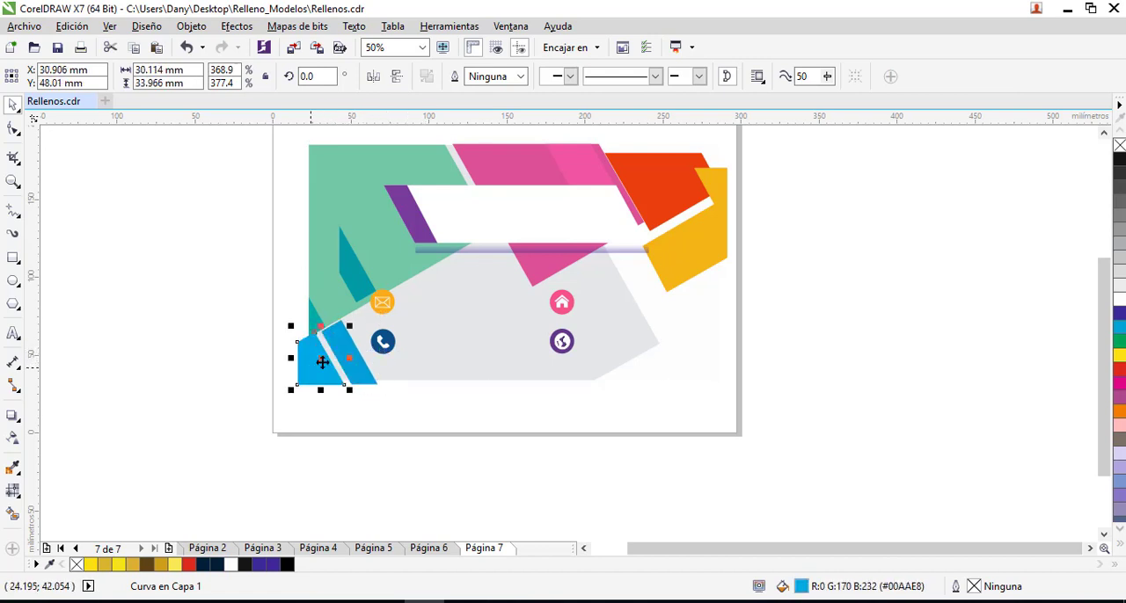
pyautogui.moveTo(312, 323); pyautogui.dragTo(276, 318)
pyautogui.moveTo(364, 278); pyautogui.dragTo(338, 278)
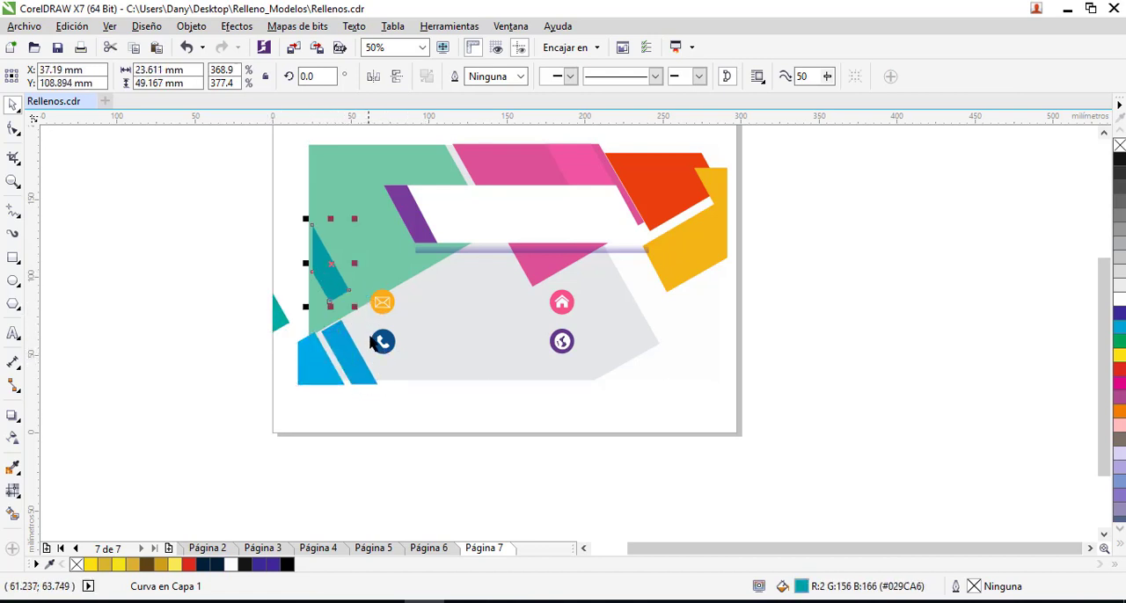
pyautogui.click(623, 342)
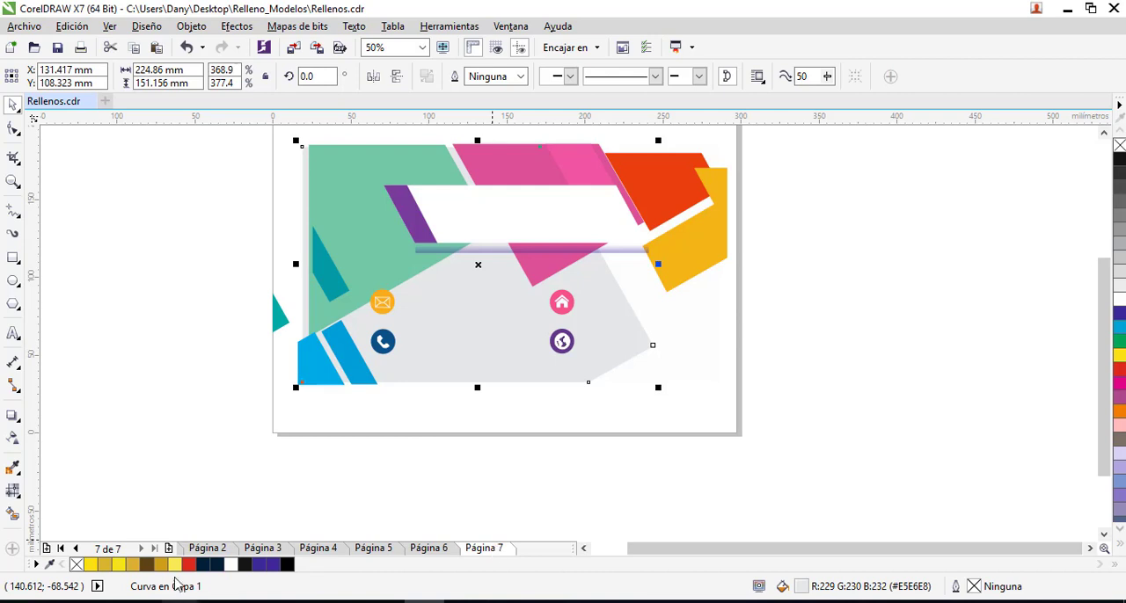
# - Add a new page 8 and draw a vertical rectangle about 81 by 132 mm on it
pyautogui.click(169, 548)
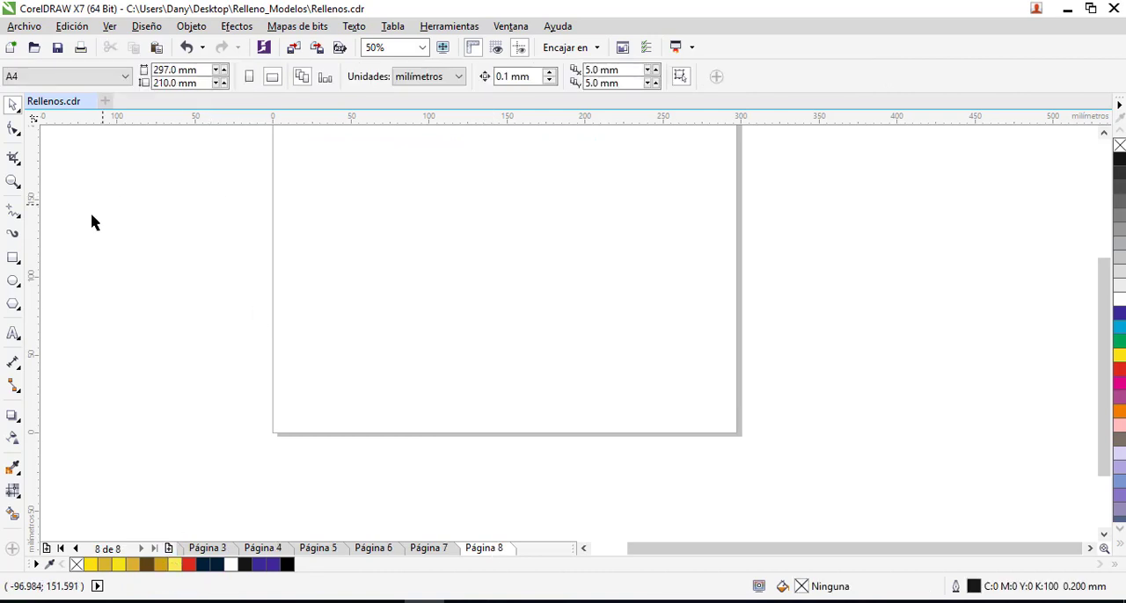
pyautogui.click(14, 260)
pyautogui.moveTo(388, 164); pyautogui.dragTo(515, 370)
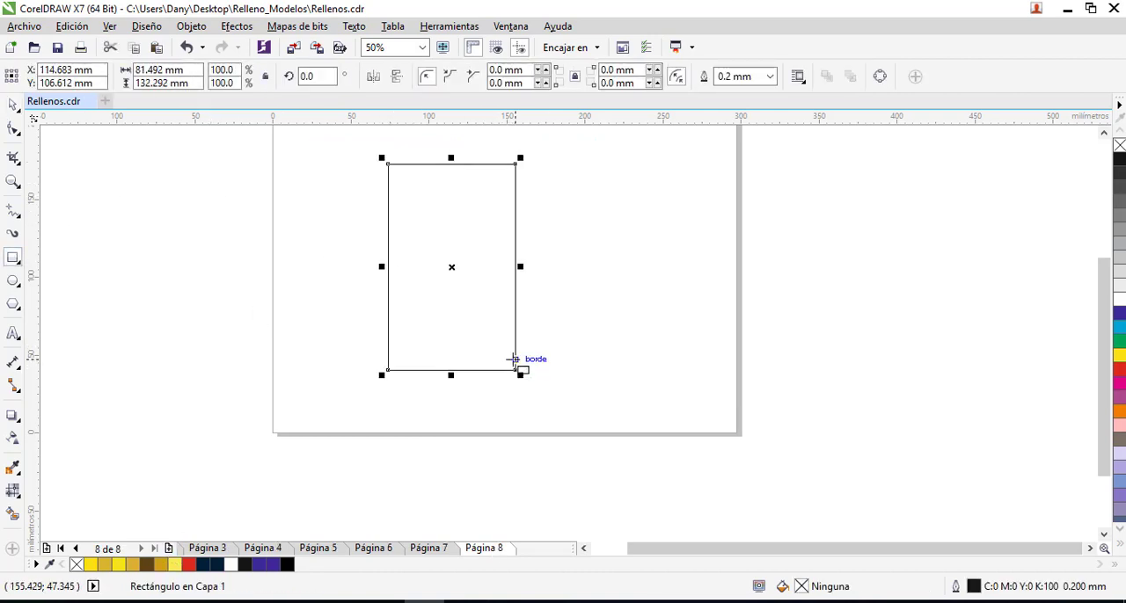
# - Give the rectangle a uniform black fill with the interactive fill tool and open that fill for editing
pyautogui.click(19, 497)
pyautogui.click(101, 491)
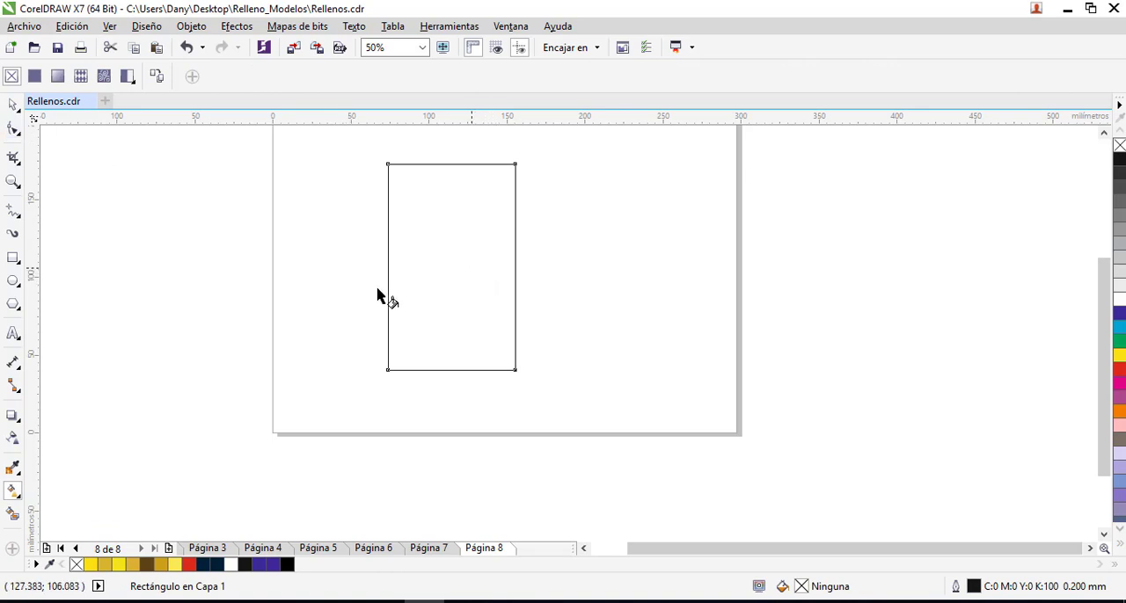
pyautogui.click(34, 76)
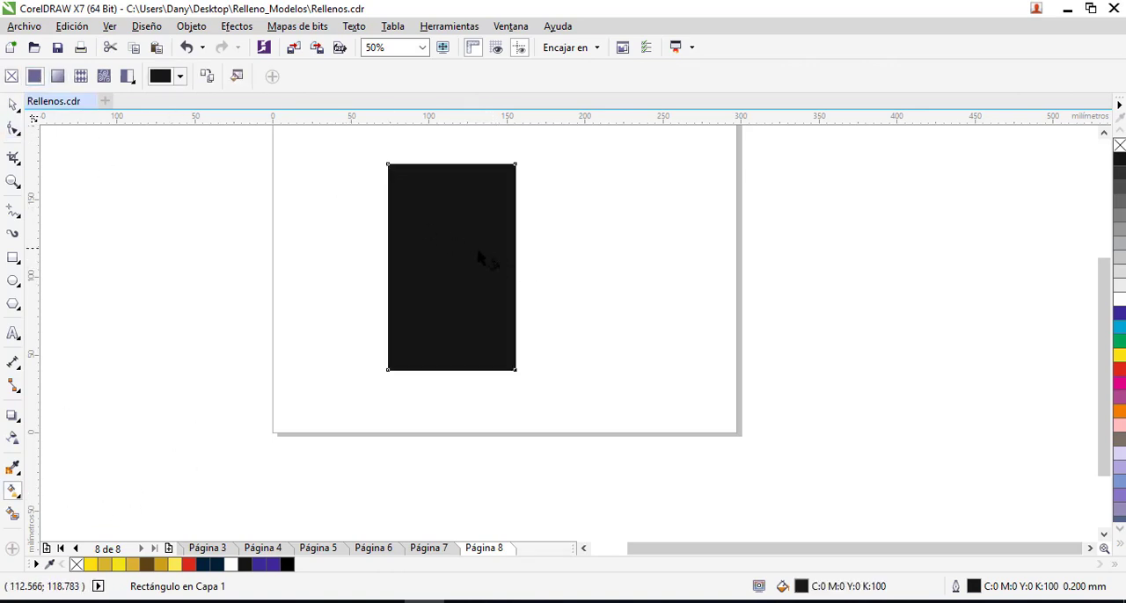
pyautogui.click(239, 77)
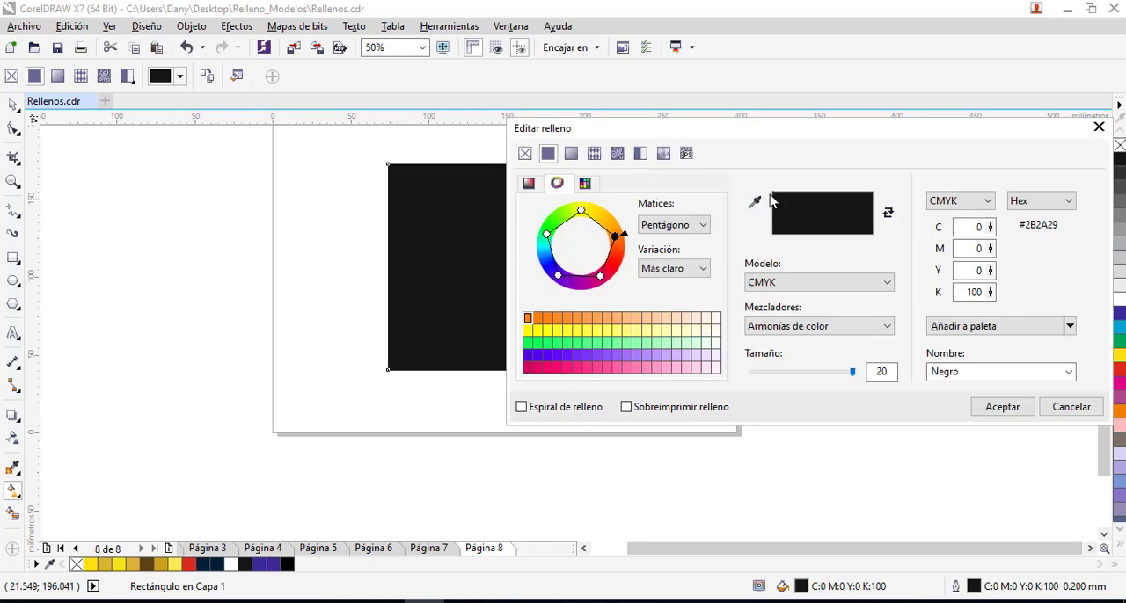
pyautogui.moveTo(763, 130)
pyautogui.mouseDown()
pyautogui.moveTo(716, 123)
pyautogui.moveTo(758, 119)
pyautogui.mouseUp()
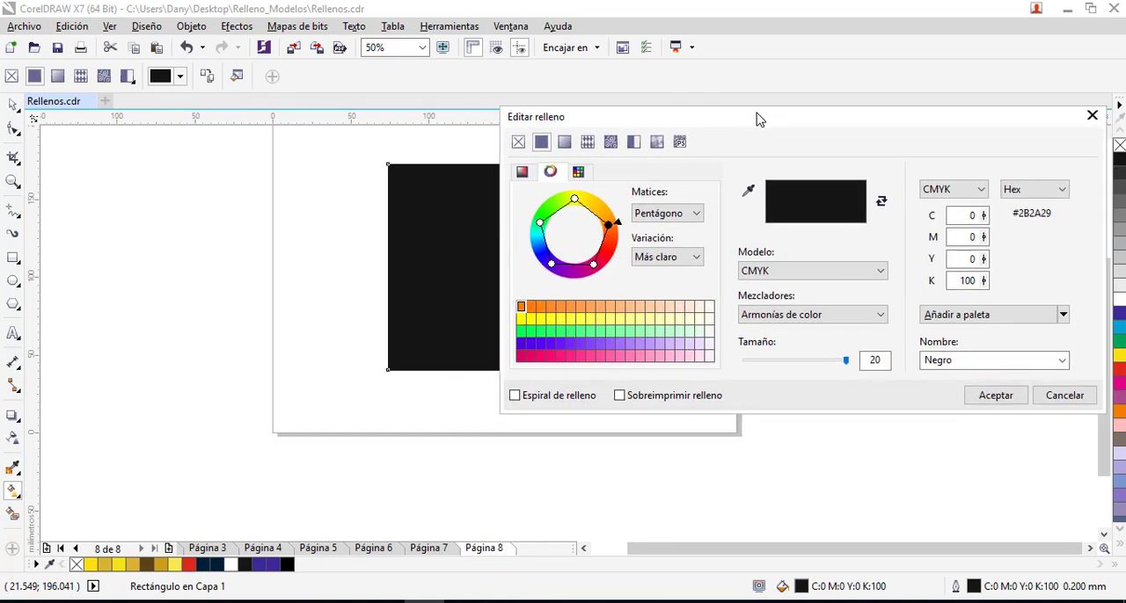
# - Change the rectangle's fill to the Círculos retro vector pattern, view the personal pattern library, and apply the fill
pyautogui.click(566, 143)
pyautogui.click(542, 144)
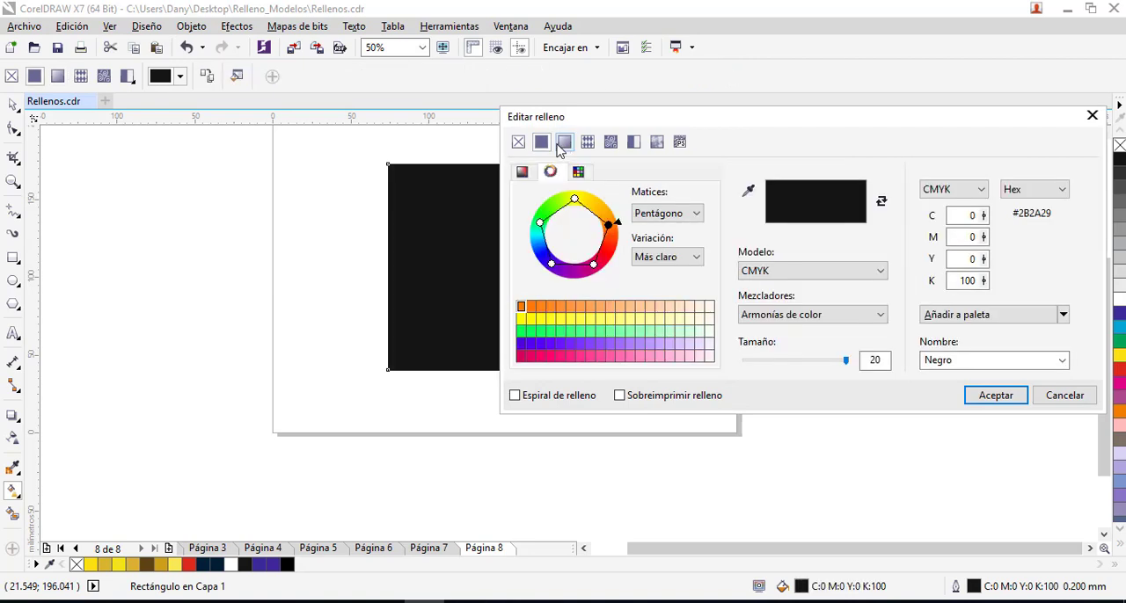
pyautogui.click(565, 144)
pyautogui.click(587, 143)
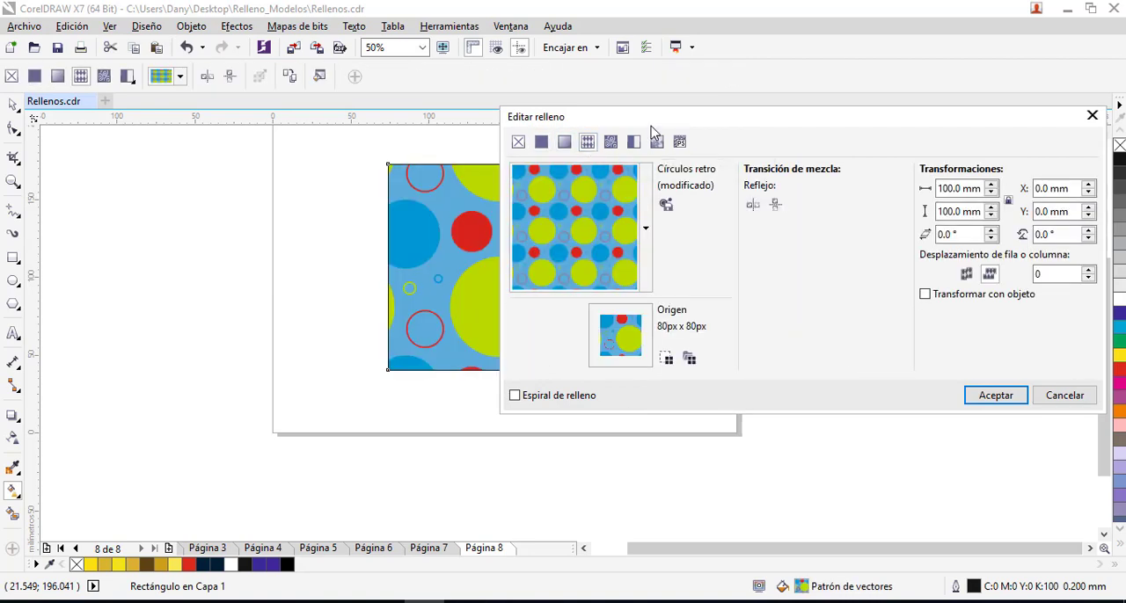
pyautogui.moveTo(667, 121); pyautogui.dragTo(756, 123)
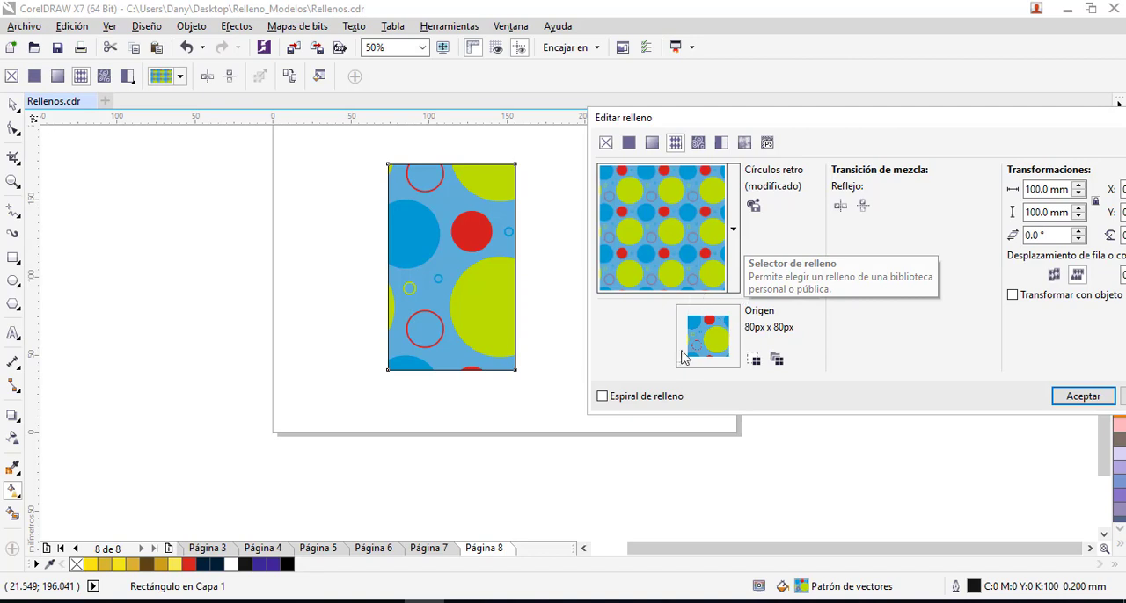
pyautogui.click(733, 230)
pyautogui.click(733, 230)
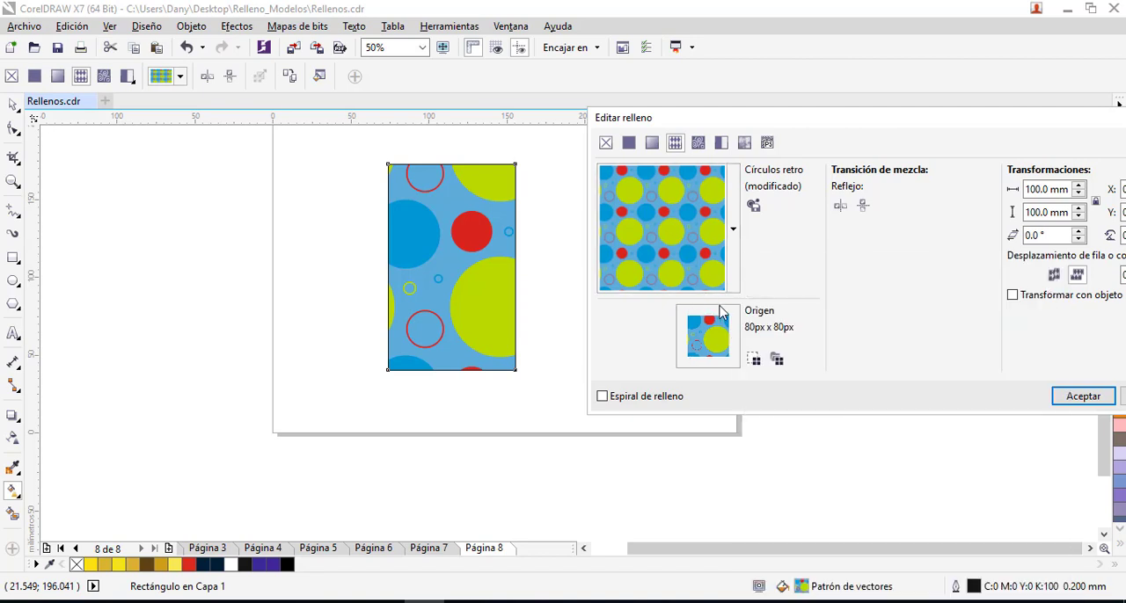
pyautogui.click(732, 230)
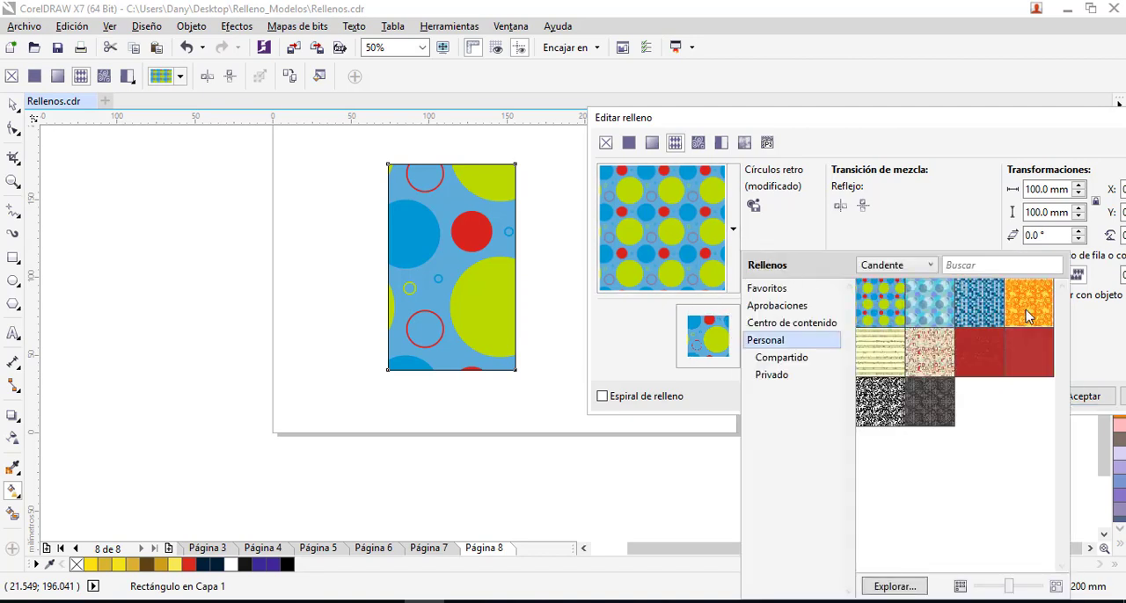
pyautogui.click(752, 123)
pyautogui.moveTo(686, 121); pyautogui.dragTo(652, 134)
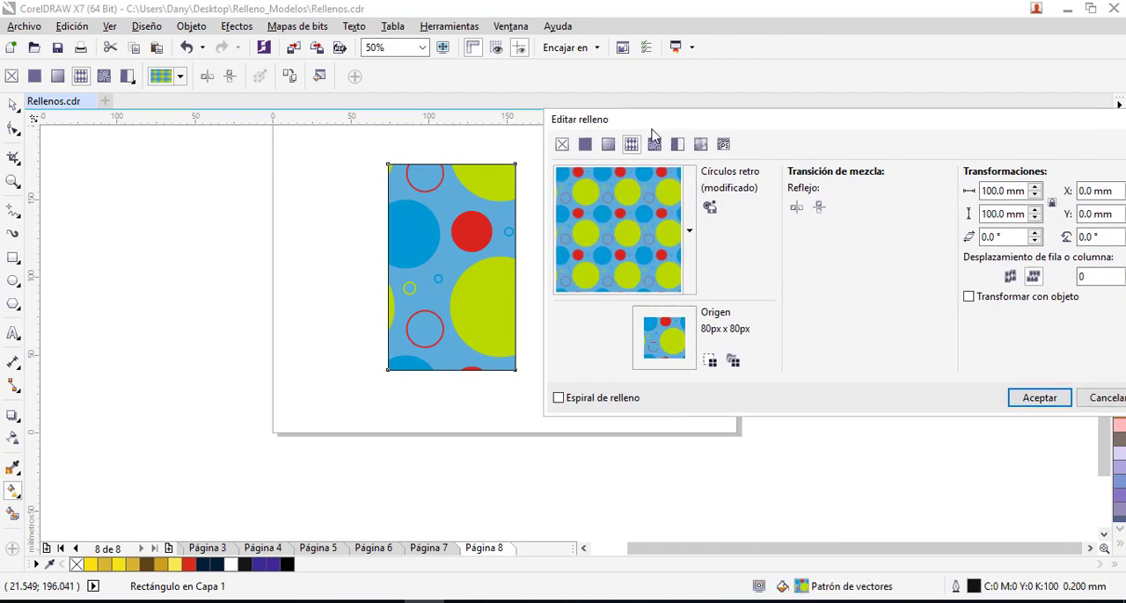
pyautogui.click(1042, 398)
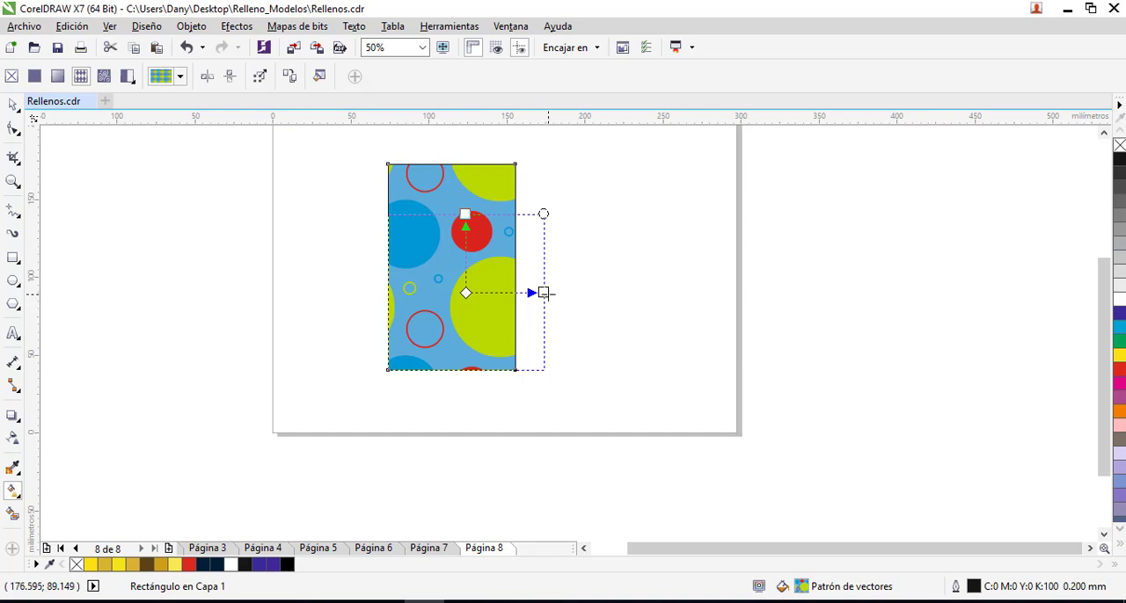
# - Rotate, skew, reposition and shrink the circle pattern inside the rectangle so its circles become tilted ovals
pyautogui.moveTo(544, 293); pyautogui.dragTo(567, 209)
pyautogui.moveTo(453, 195); pyautogui.dragTo(444, 183)
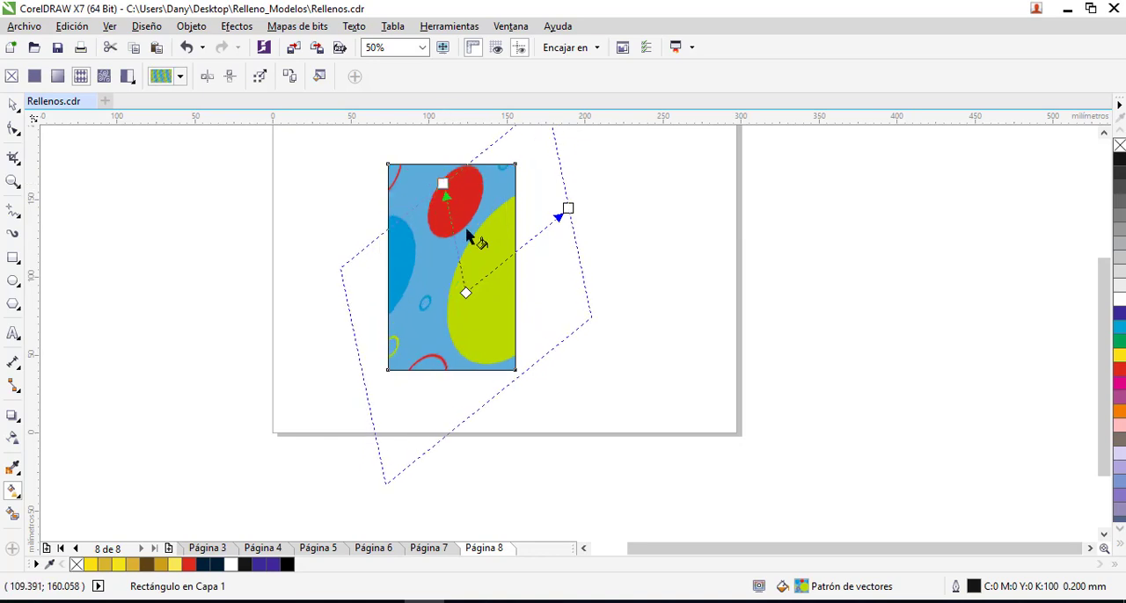
pyautogui.moveTo(466, 293); pyautogui.dragTo(411, 319)
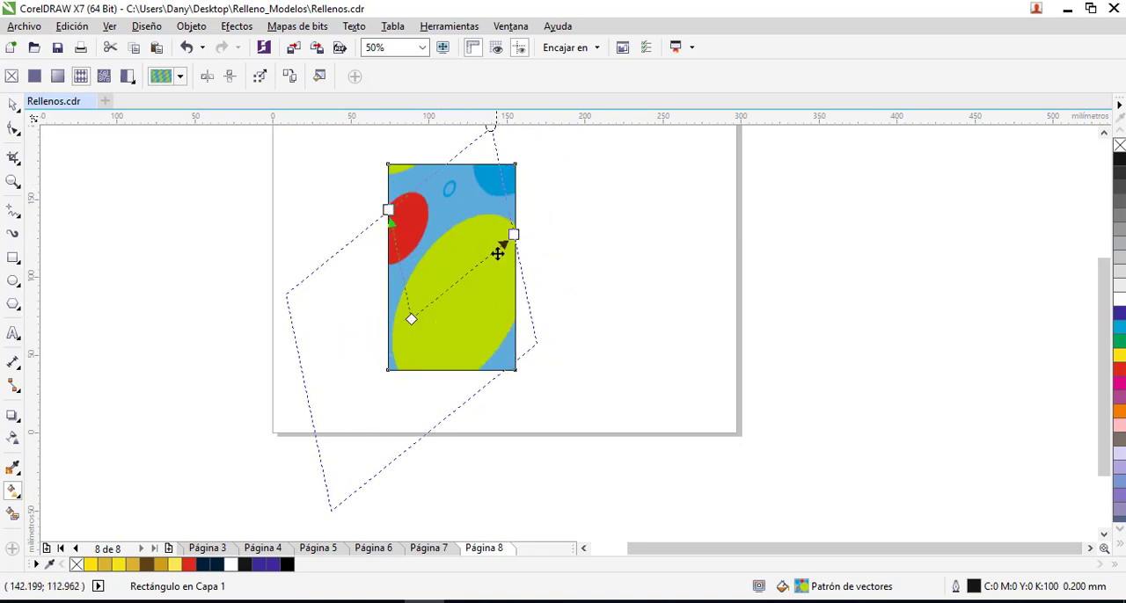
pyautogui.moveTo(513, 235); pyautogui.dragTo(416, 347)
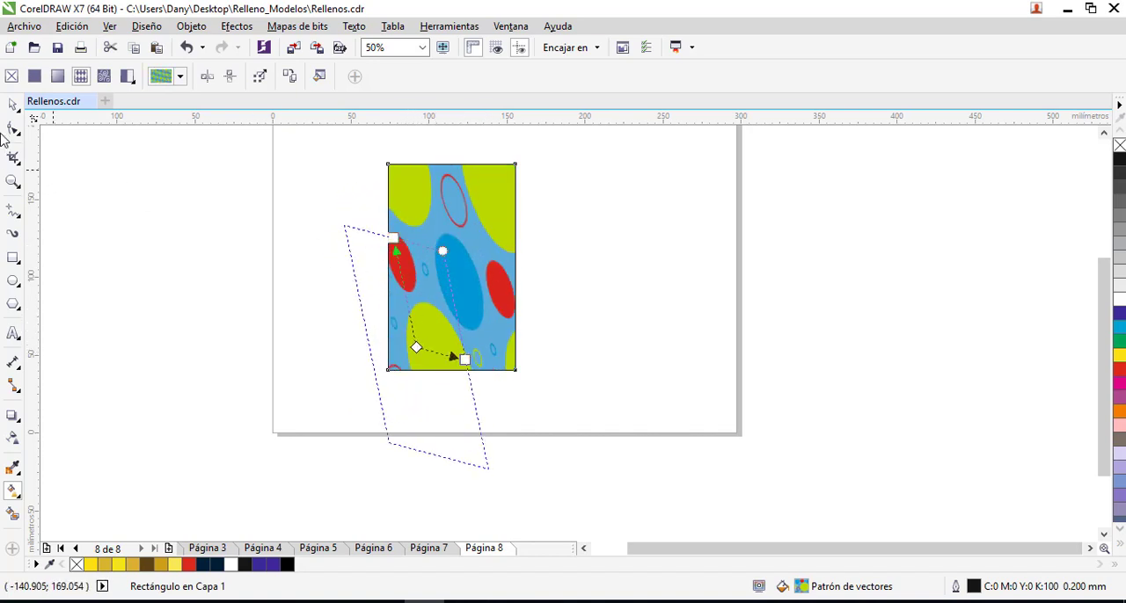
# - Move the patterned rectangle to the page's left side and draw a second rectangle about 81 by 130 mm beside it
pyautogui.click(13, 107)
pyautogui.click(683, 255)
pyautogui.moveTo(402, 230); pyautogui.dragTo(302, 218)
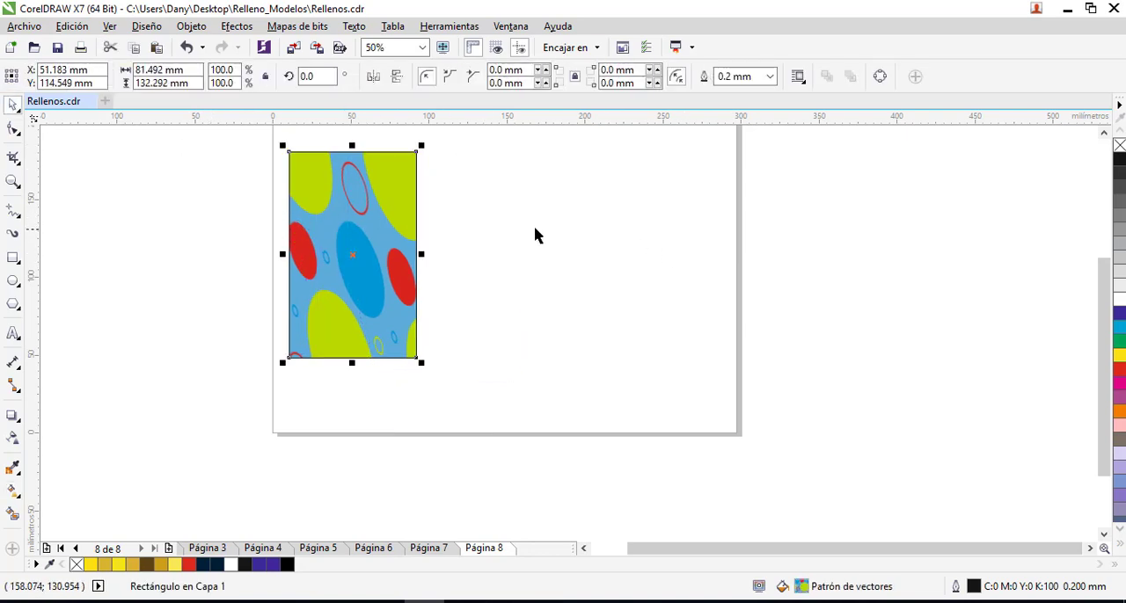
pyautogui.click(535, 231)
pyautogui.click(14, 258)
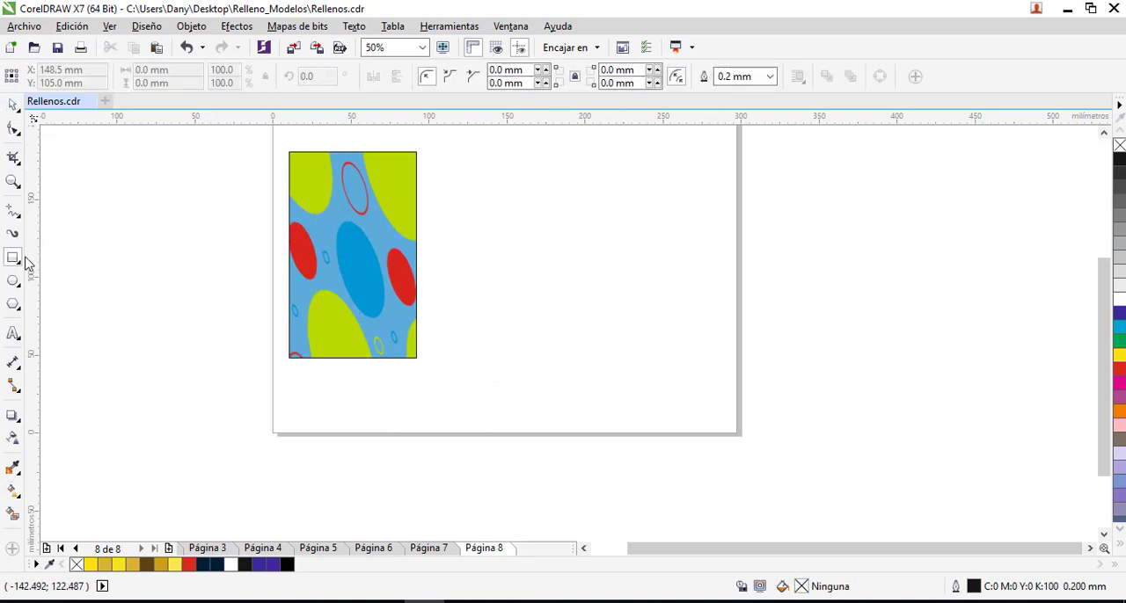
pyautogui.moveTo(432, 155); pyautogui.dragTo(560, 357)
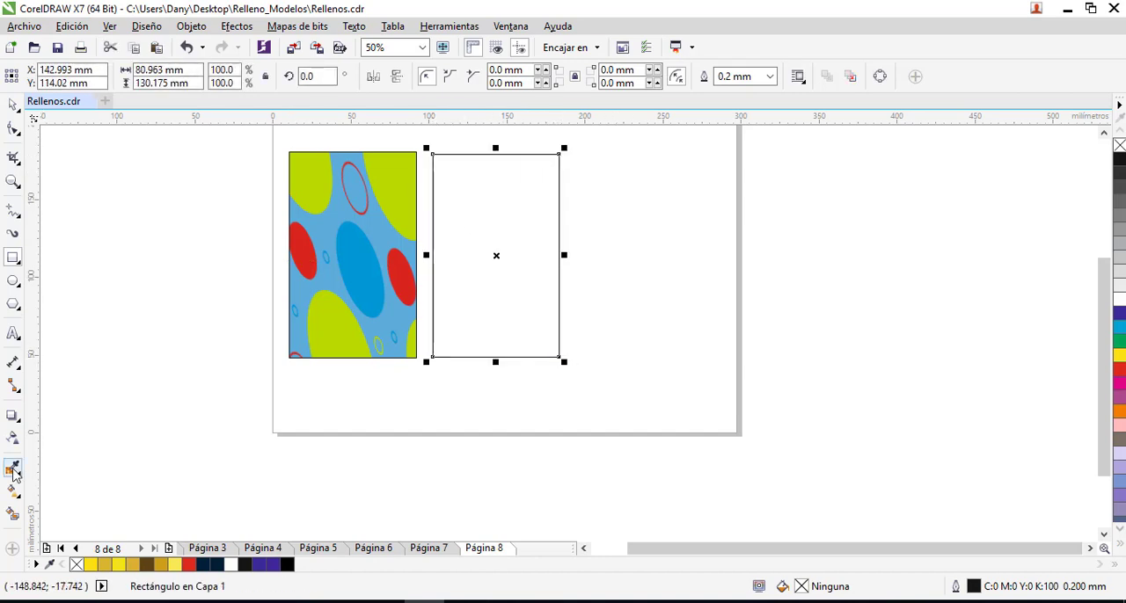
# - Give the second rectangle a bitmap pattern fill in the fill editor
pyautogui.press('F11')
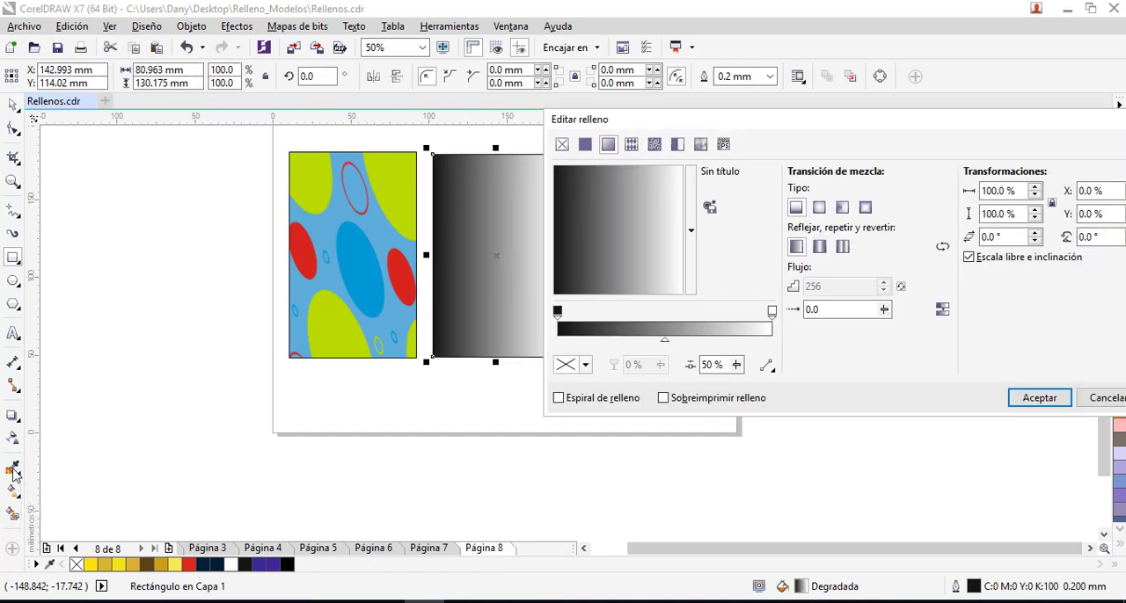
pyautogui.click(654, 150)
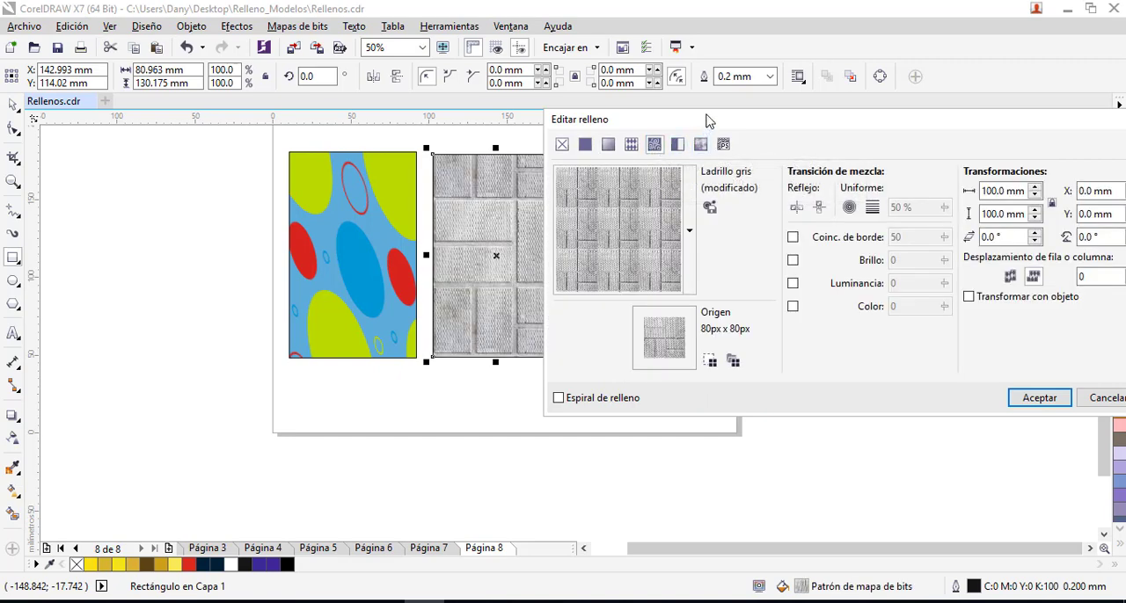
pyautogui.moveTo(709, 118); pyautogui.dragTo(684, 131)
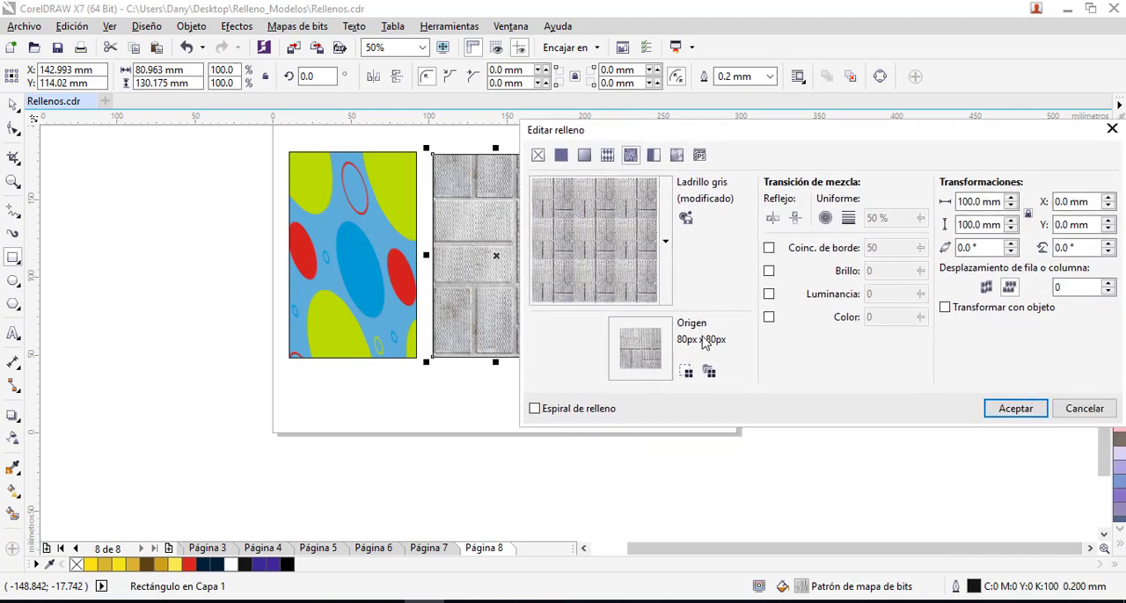
# - Choose the Cereales y leche bitmap pattern from the personal fill library for the second rectangle
pyautogui.click(666, 241)
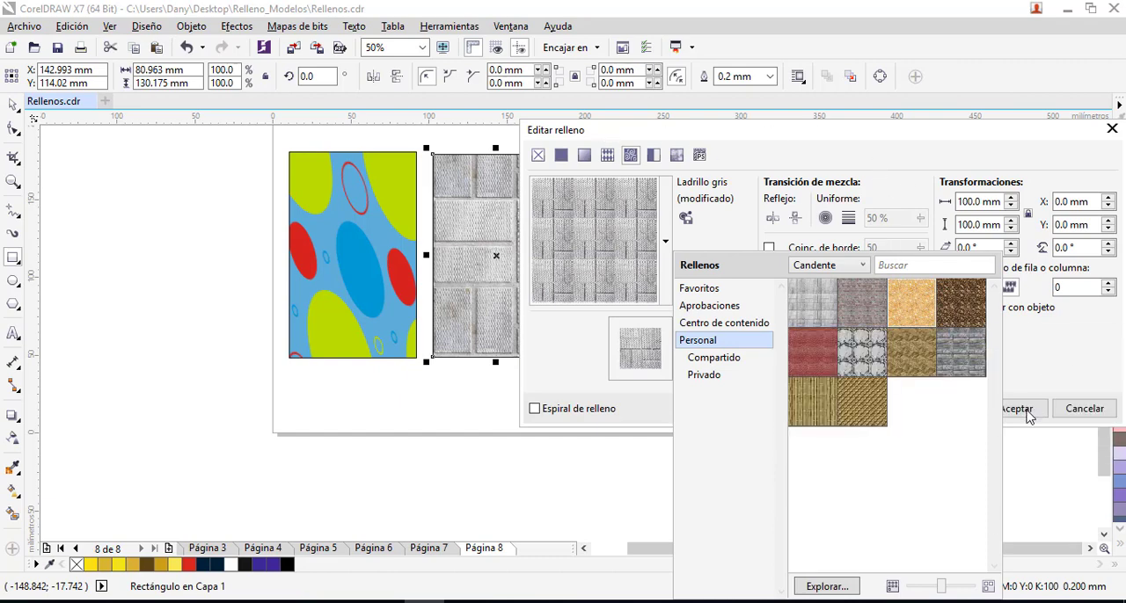
pyautogui.click(1028, 416)
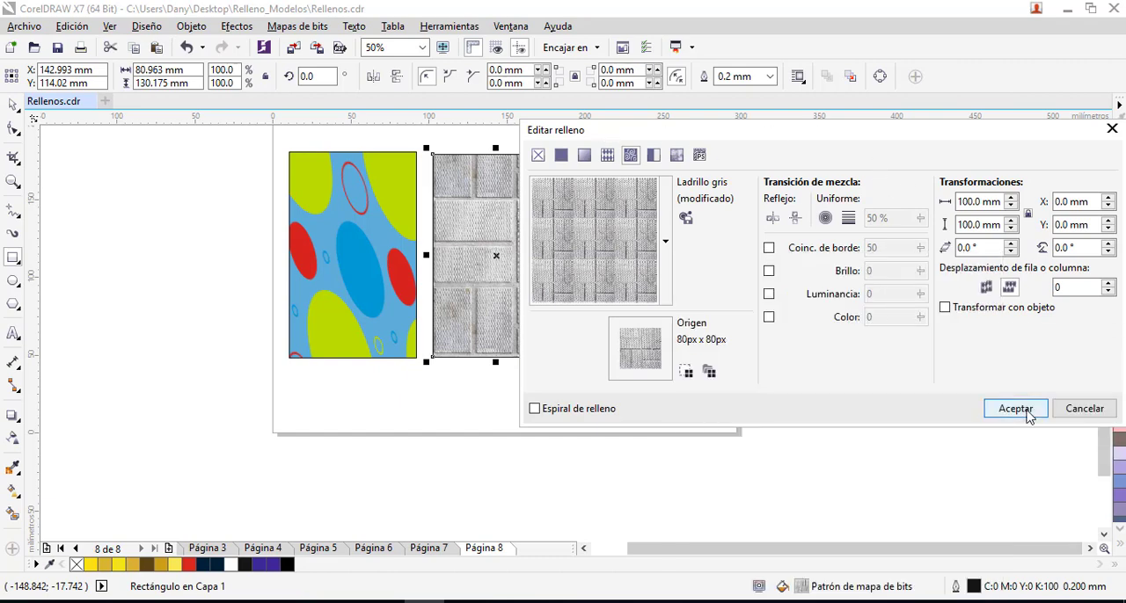
pyautogui.click(666, 241)
pyautogui.moveTo(894, 309)
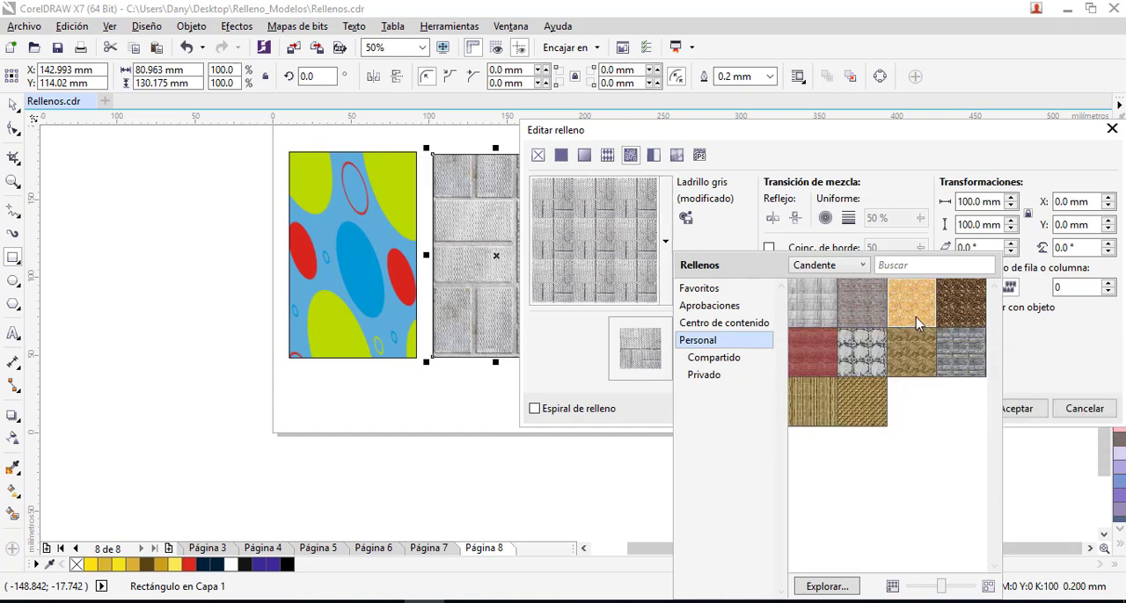
pyautogui.moveTo(925, 324)
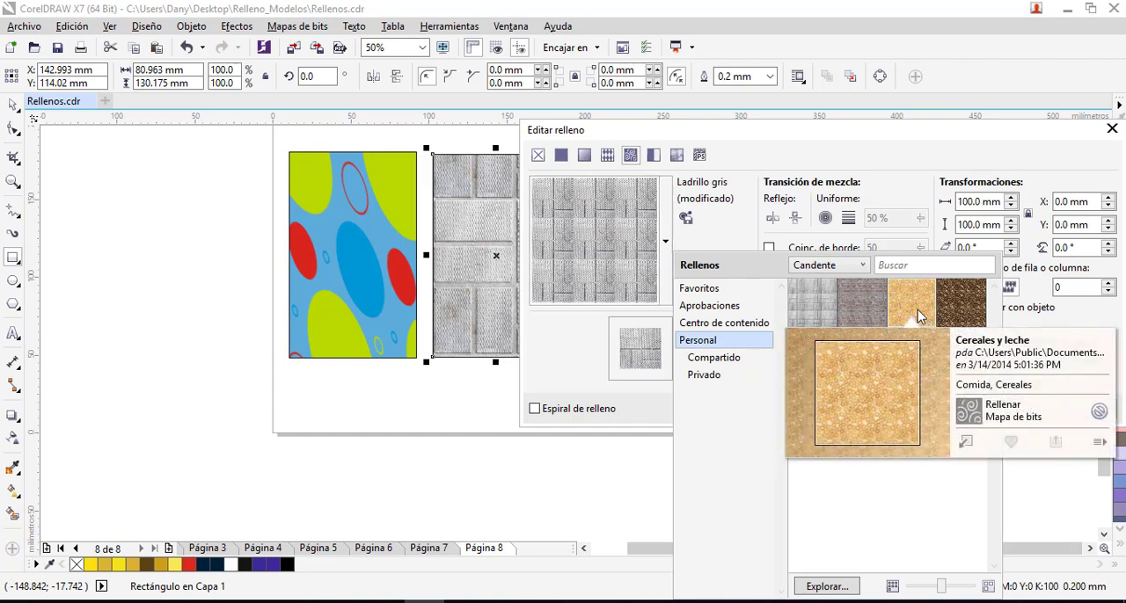
pyautogui.click(966, 442)
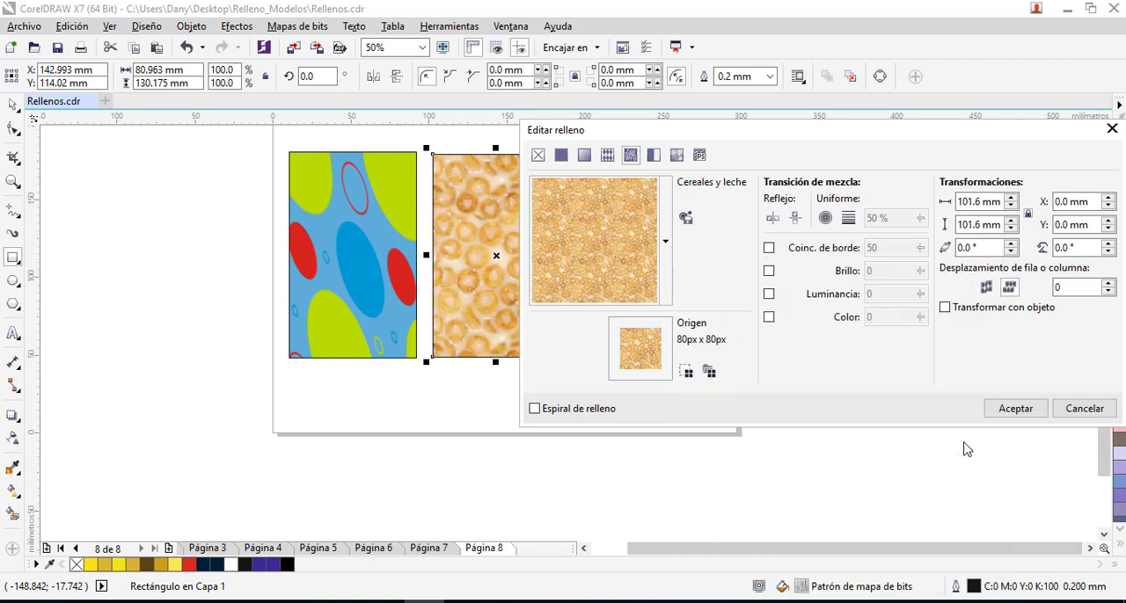
# - Apply the Baldosa de hojalata bitmap pattern from the personal fill library to the second rectangle
pyautogui.click(667, 262)
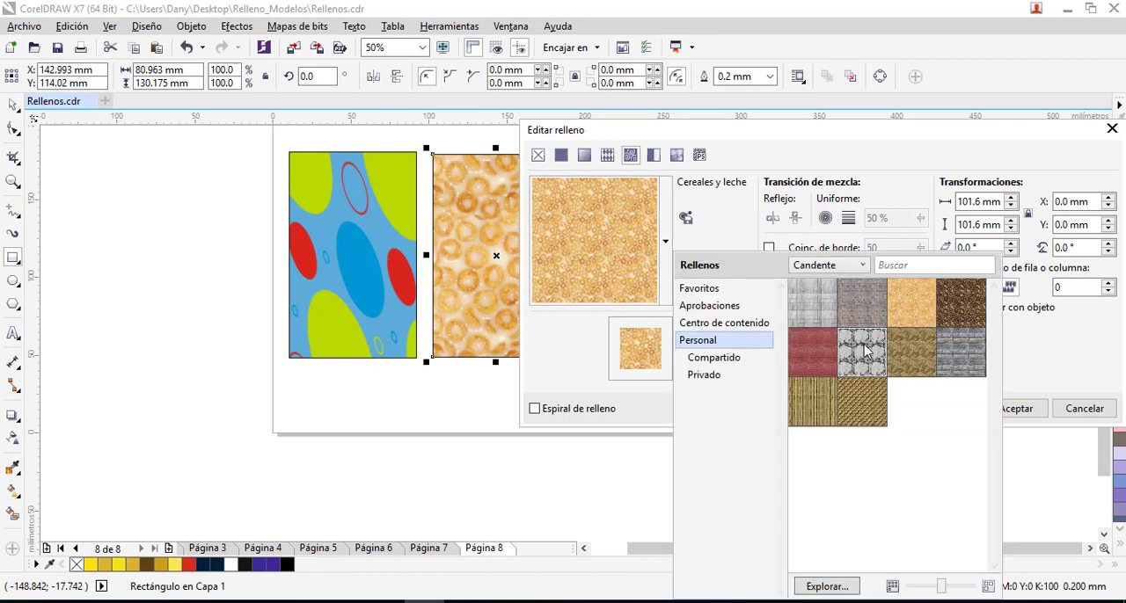
pyautogui.moveTo(868, 351)
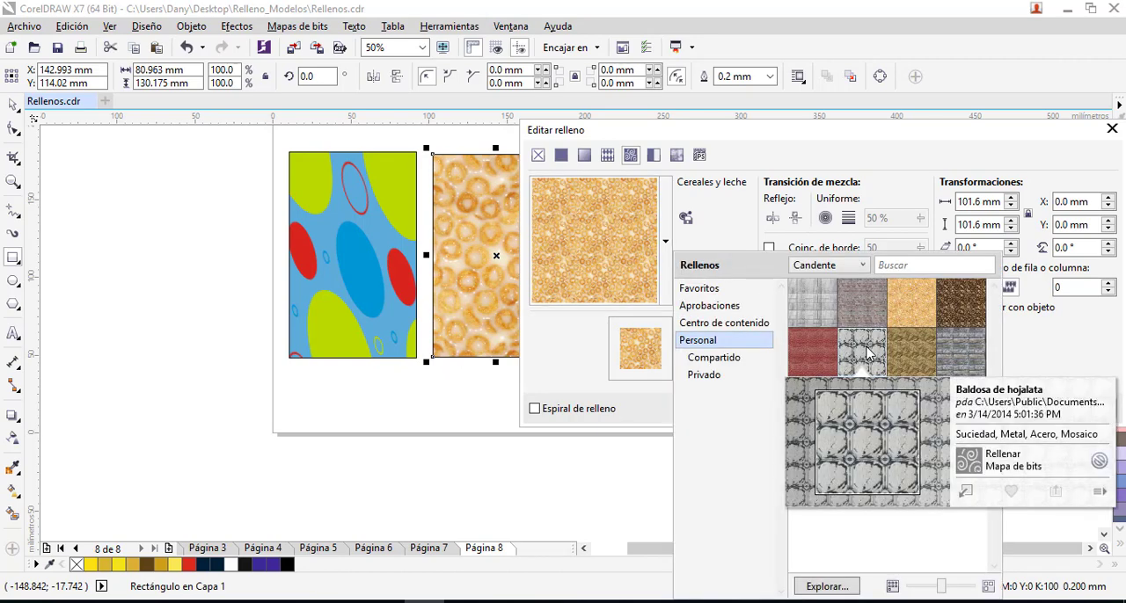
pyautogui.click(965, 494)
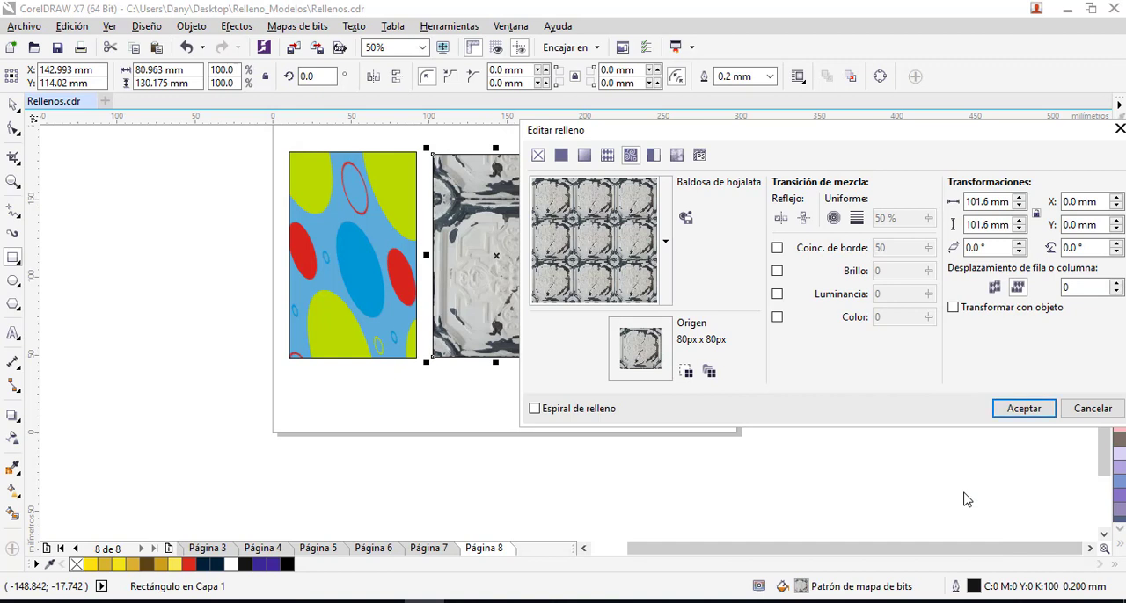
# - Choose the Granos de café bitmap pattern for the second rectangle and accept the fill
pyautogui.click(669, 242)
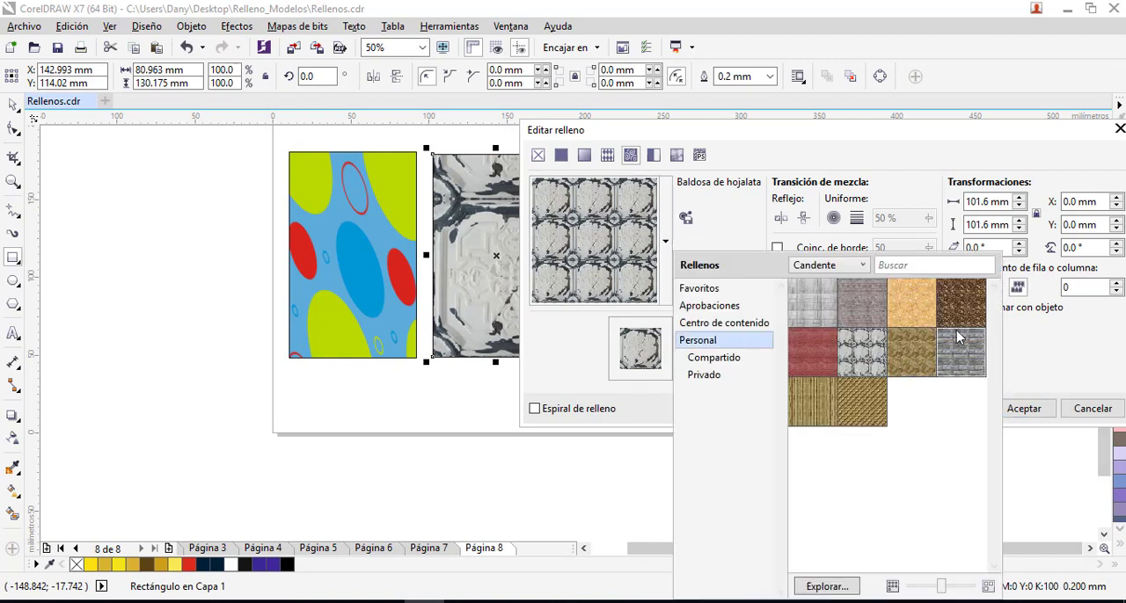
pyautogui.moveTo(965, 311)
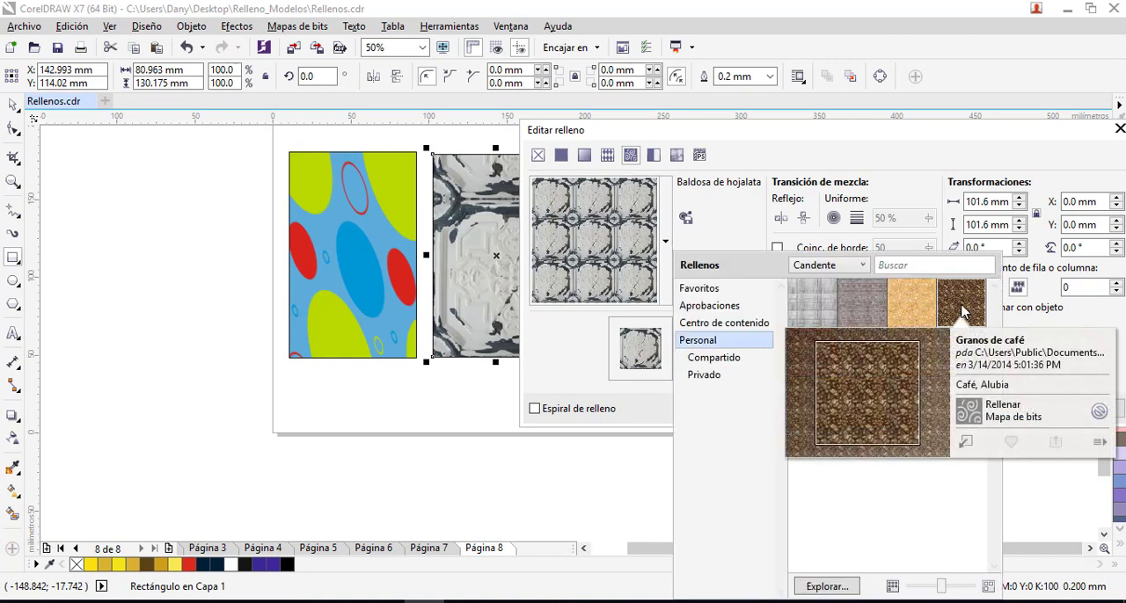
pyautogui.click(966, 442)
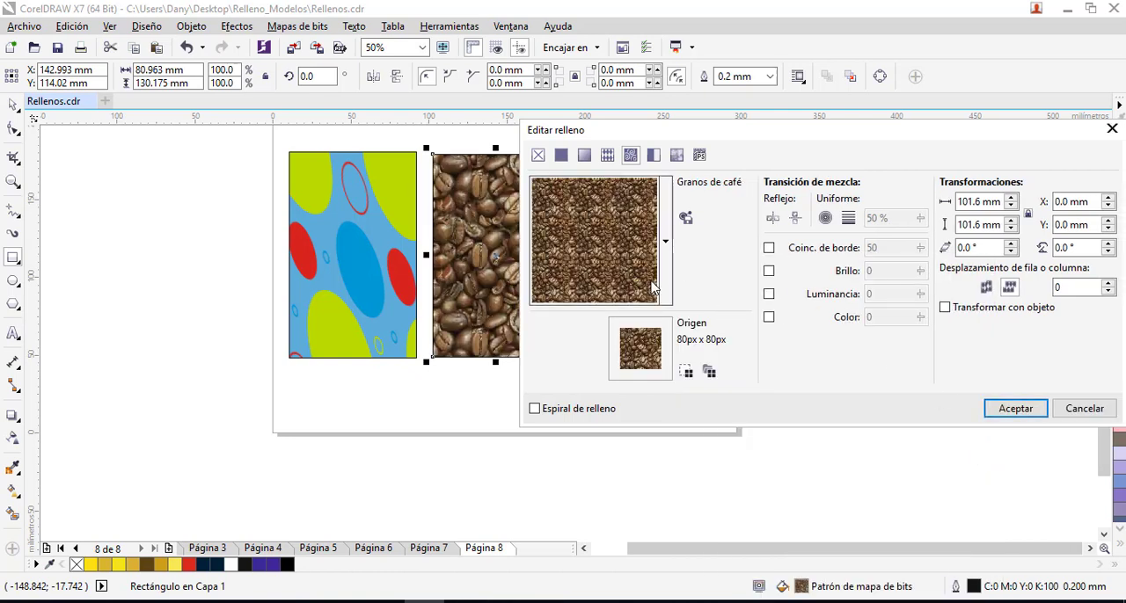
pyautogui.click(1011, 410)
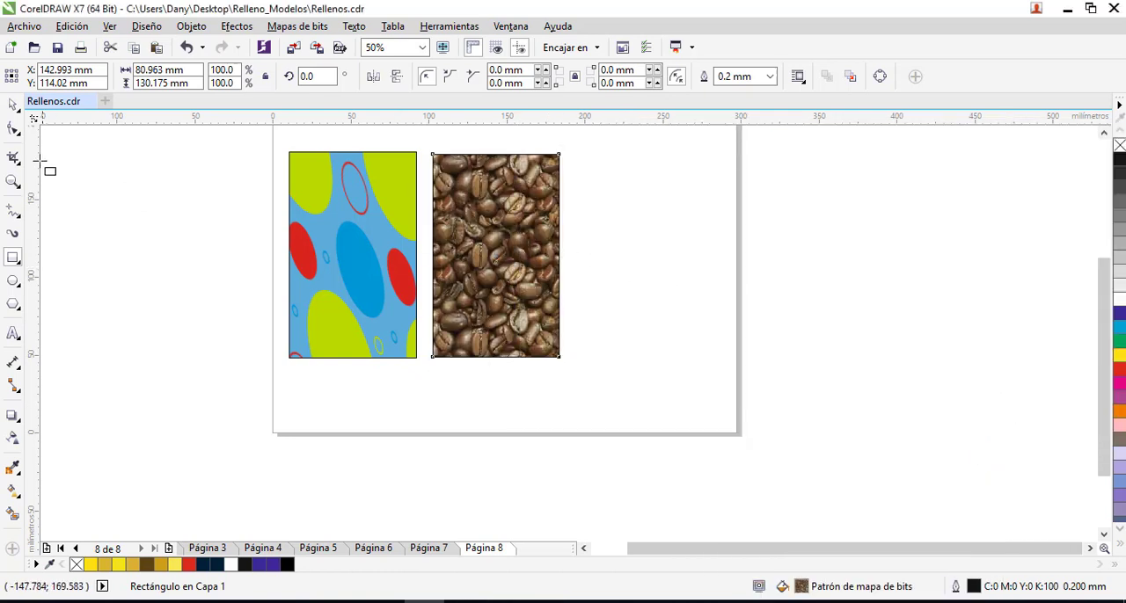
# - Move the coffee-bean rectangle closer to the circle-patterned rectangle and deselect it
pyautogui.click(15, 105)
pyautogui.moveTo(558, 273); pyautogui.dragTo(535, 268)
pyautogui.press('Escape')
pyautogui.click(619, 276)
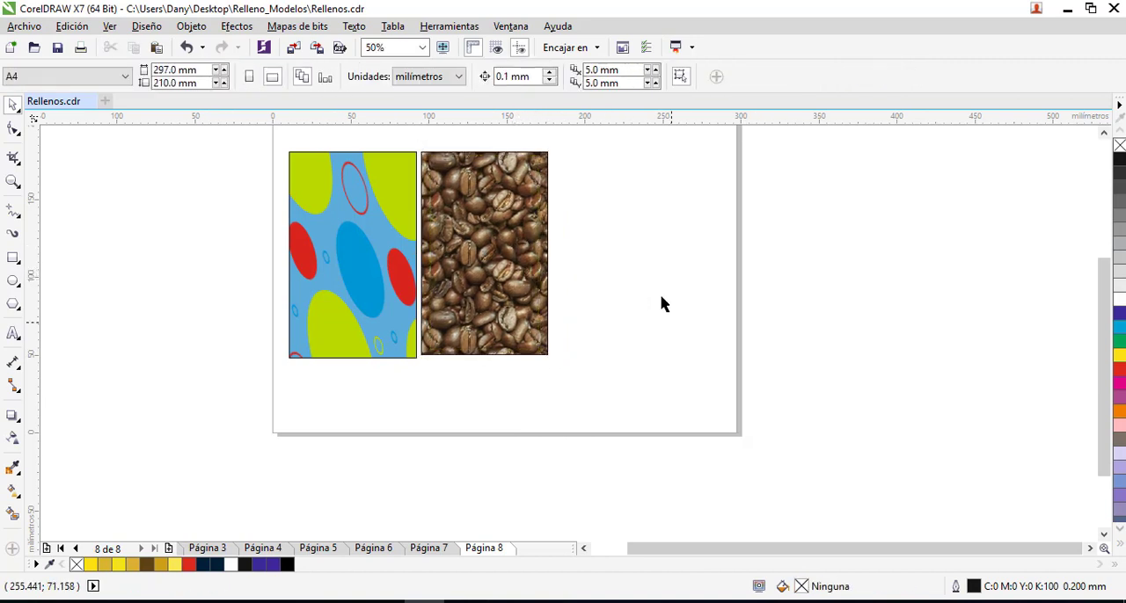
# - Draw a third rectangle about 66 by 130 mm beside the coffee-bean one and give it a two-colour brick pattern fill
pyautogui.click(13, 258)
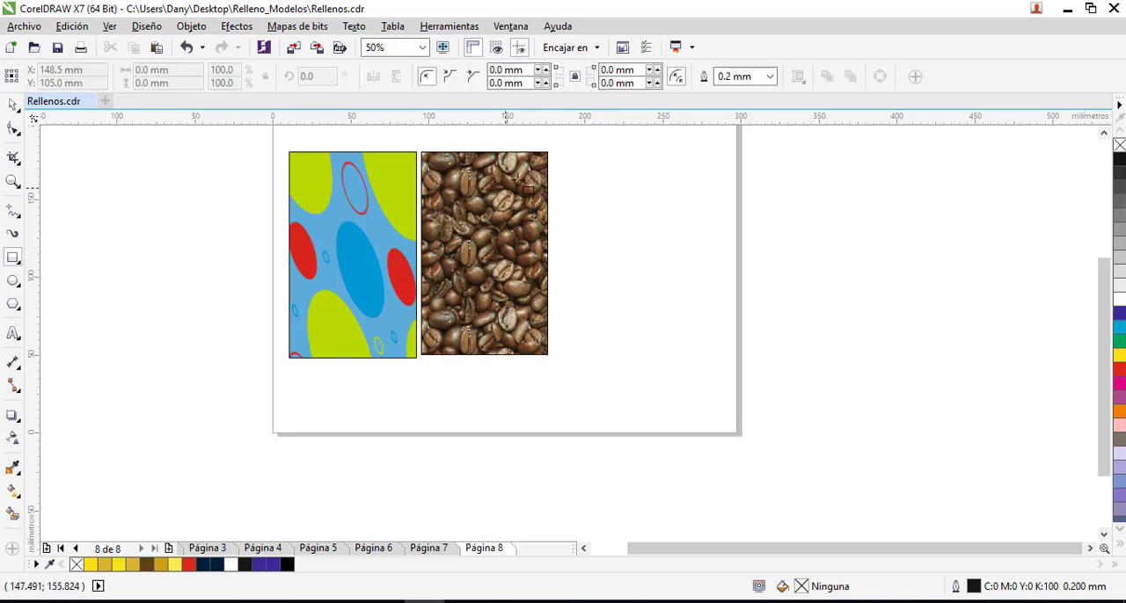
pyautogui.moveTo(560, 153)
pyautogui.mouseDown()
pyautogui.moveTo(562, 230)
pyautogui.moveTo(664, 357)
pyautogui.mouseUp()
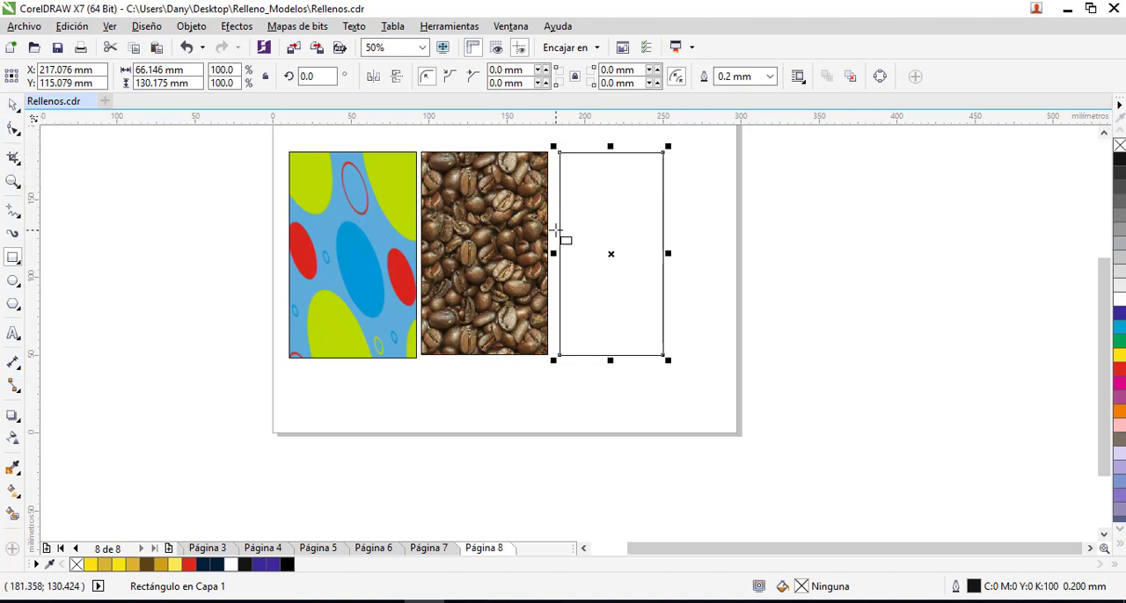
pyautogui.press('F11')
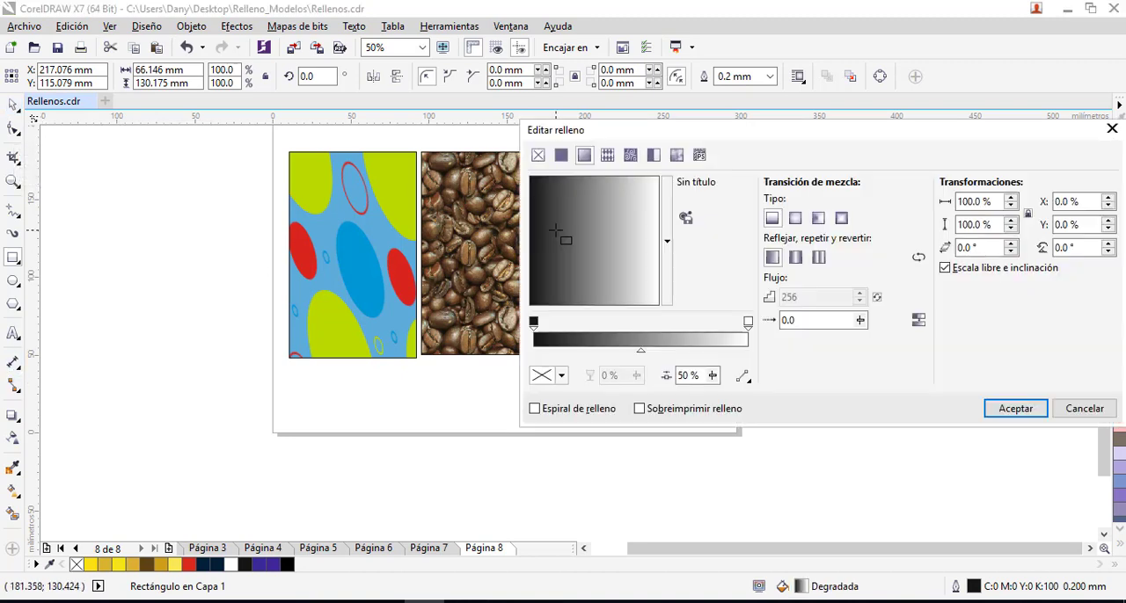
pyautogui.click(654, 155)
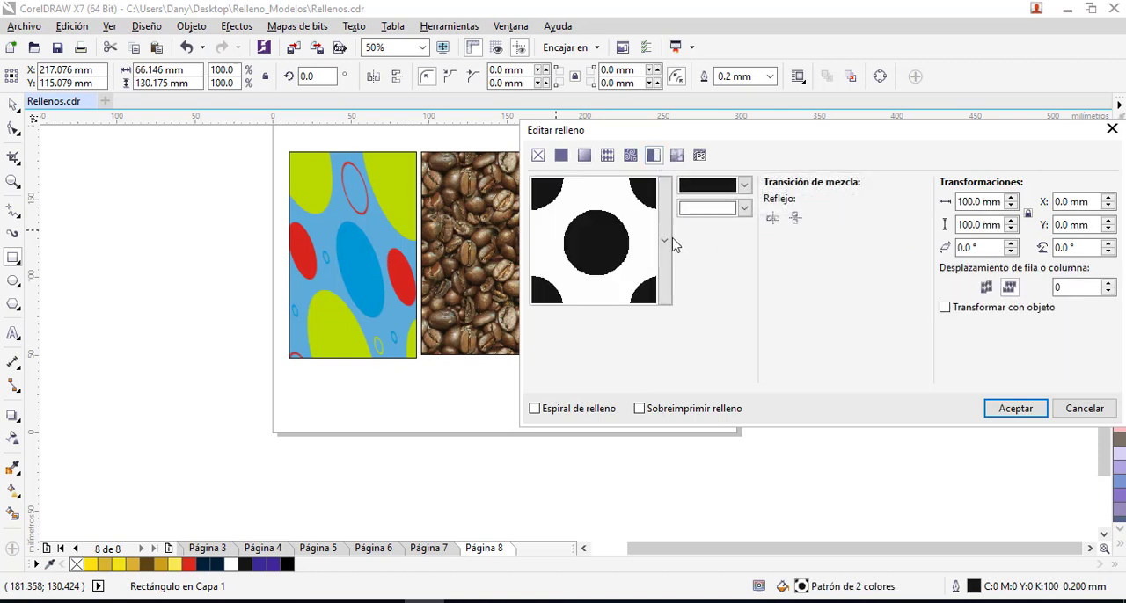
pyautogui.click(665, 240)
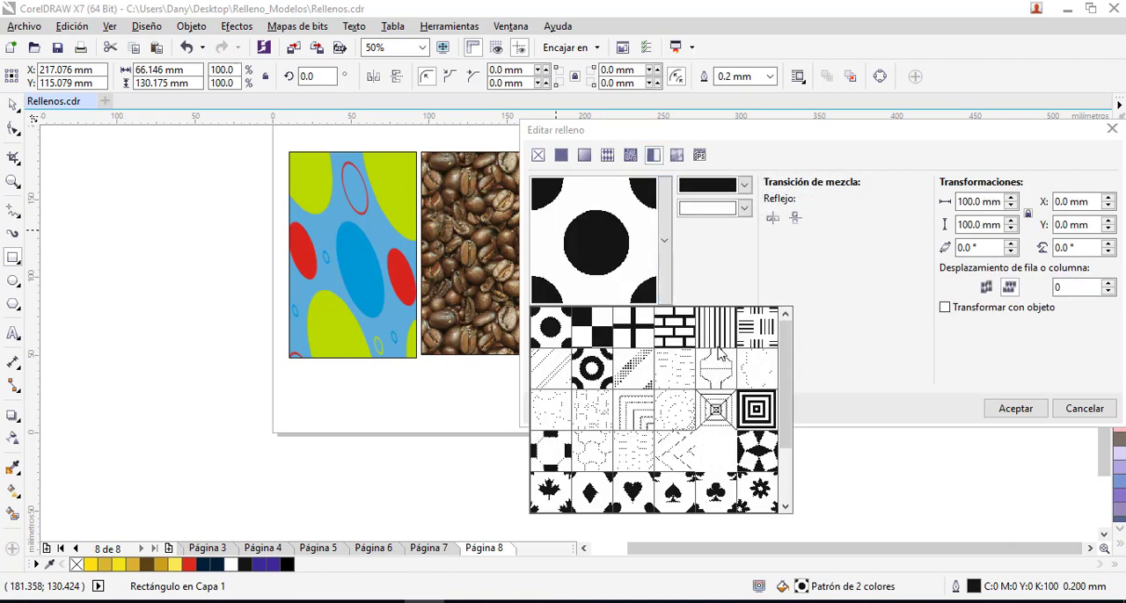
pyautogui.click(686, 342)
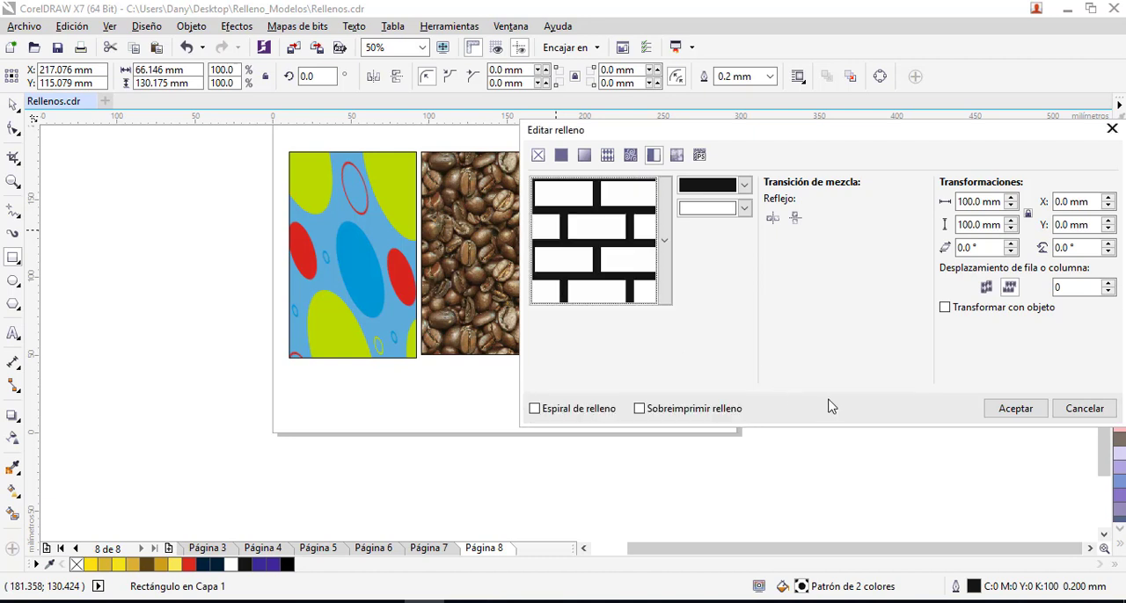
pyautogui.click(1009, 408)
# - Shift the three patterned rectangles toward the page's centre, leaving small gaps between them
pyautogui.click(13, 104)
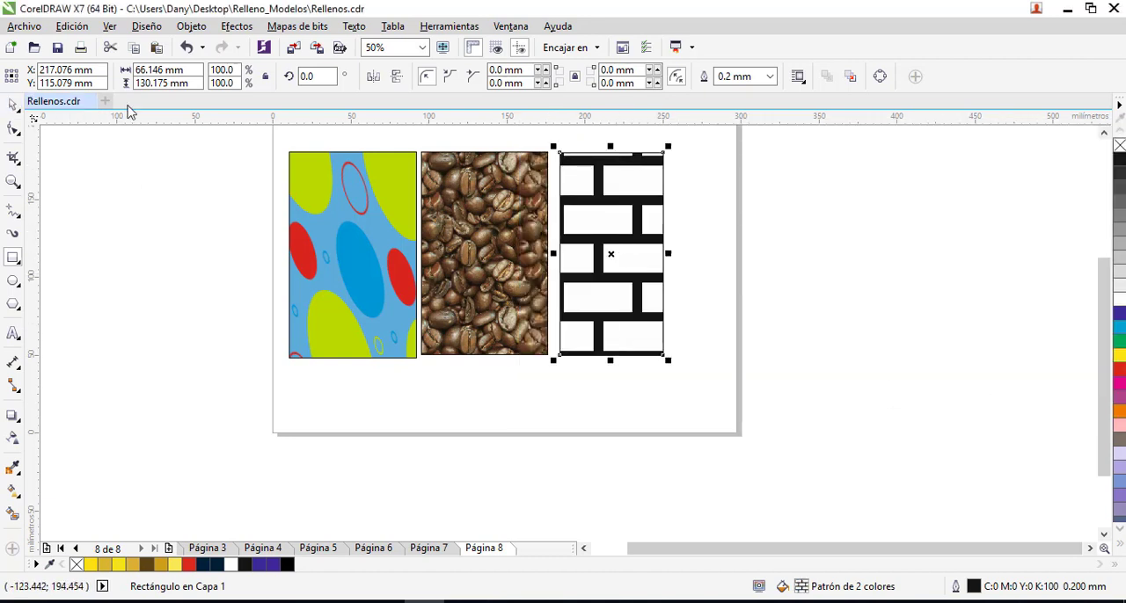
pyautogui.click(706, 294)
pyautogui.click(628, 263)
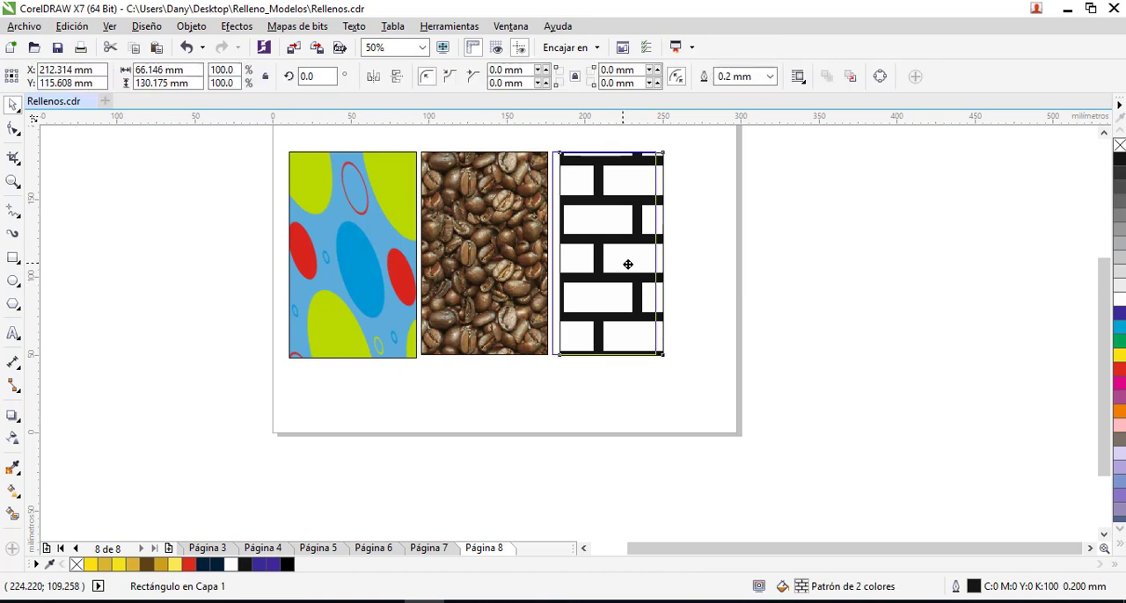
pyautogui.click(506, 237)
pyautogui.moveTo(618, 251); pyautogui.dragTo(639, 252)
pyautogui.moveTo(529, 236); pyautogui.dragTo(559, 234)
pyautogui.moveTo(392, 238)
pyautogui.mouseDown()
pyautogui.moveTo(423, 233)
pyautogui.moveTo(371, 232)
pyautogui.mouseUp()
pyautogui.click(483, 235)
pyautogui.moveTo(482, 235); pyautogui.dragTo(480, 235)
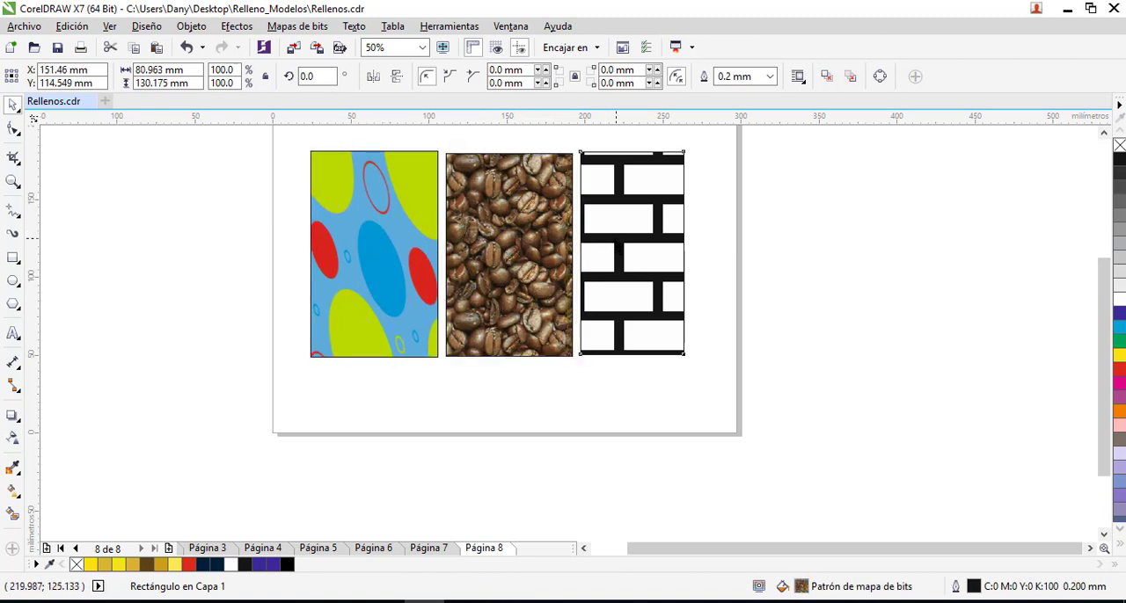
pyautogui.moveTo(640, 261); pyautogui.dragTo(638, 262)
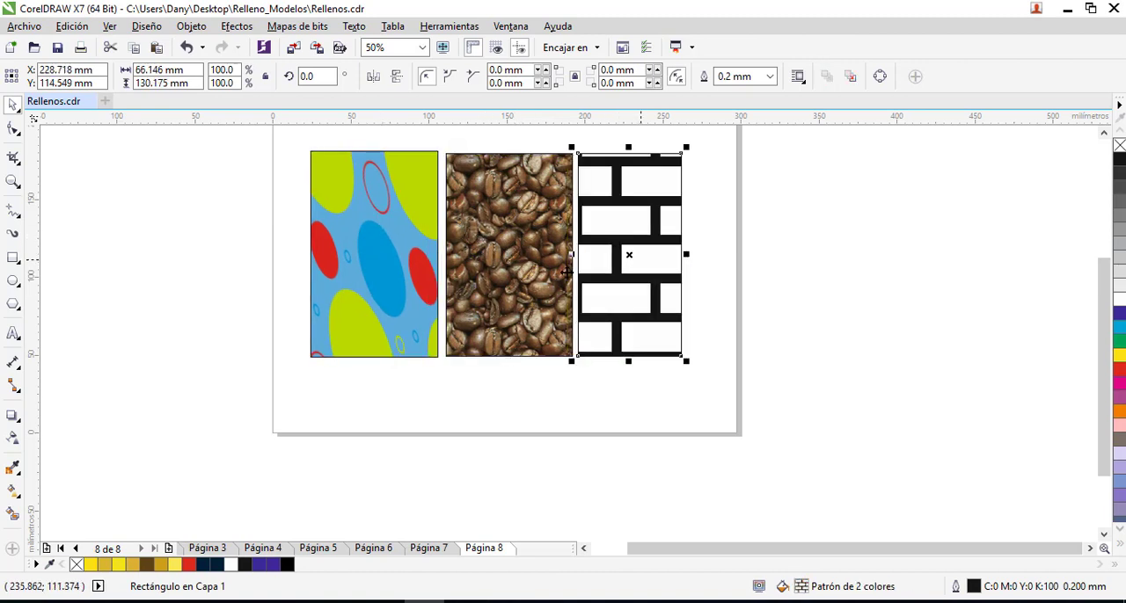
pyautogui.click(397, 405)
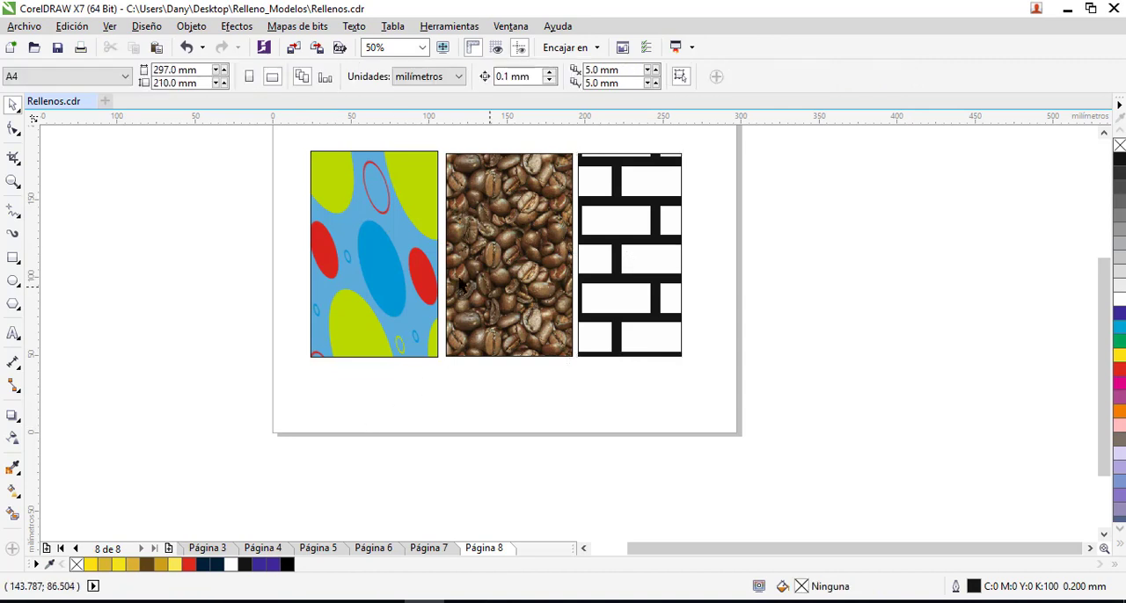
# - Shrink the circle-patterned rectangle and scale the coffee-bean rectangle down to about 56 by 90 mm, placed beside it
pyautogui.click(414, 297)
pyautogui.moveTo(437, 356); pyautogui.dragTo(440, 316)
pyautogui.click(551, 355)
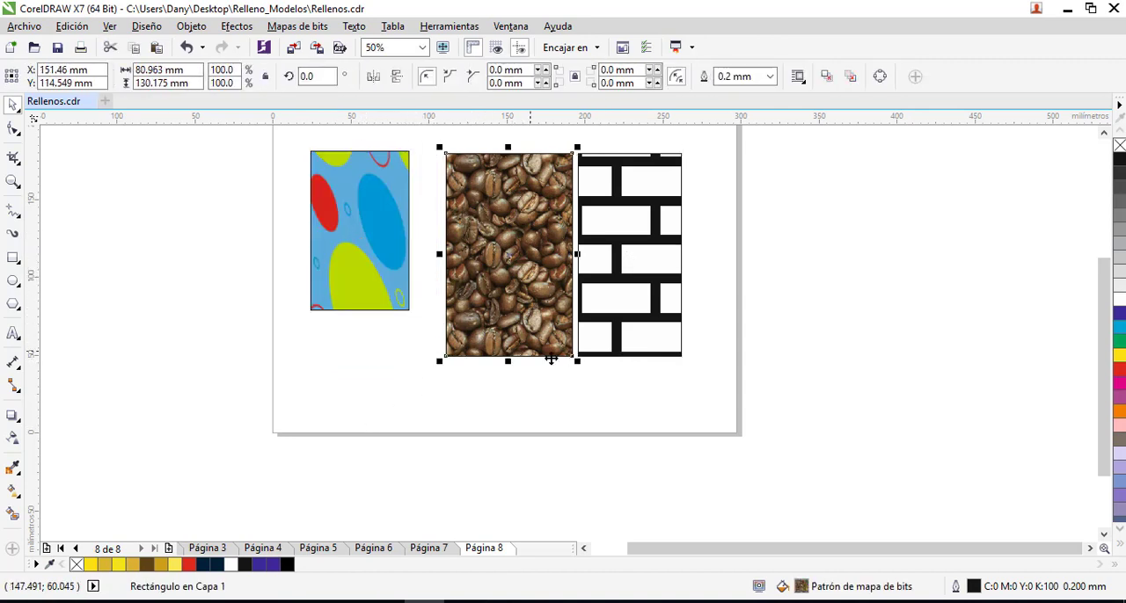
pyautogui.moveTo(570, 366); pyautogui.dragTo(518, 296)
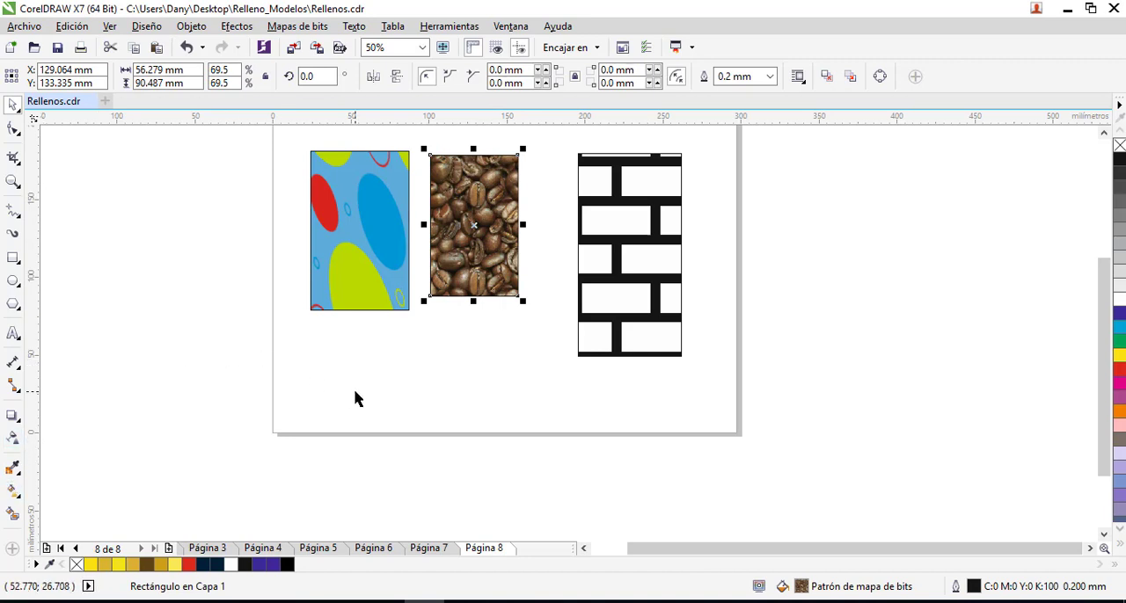
# - Skew, centre, rotate and shrink the coffee-bean pattern inside its rectangle with the Interactive Fill tool
pyautogui.click(14, 496)
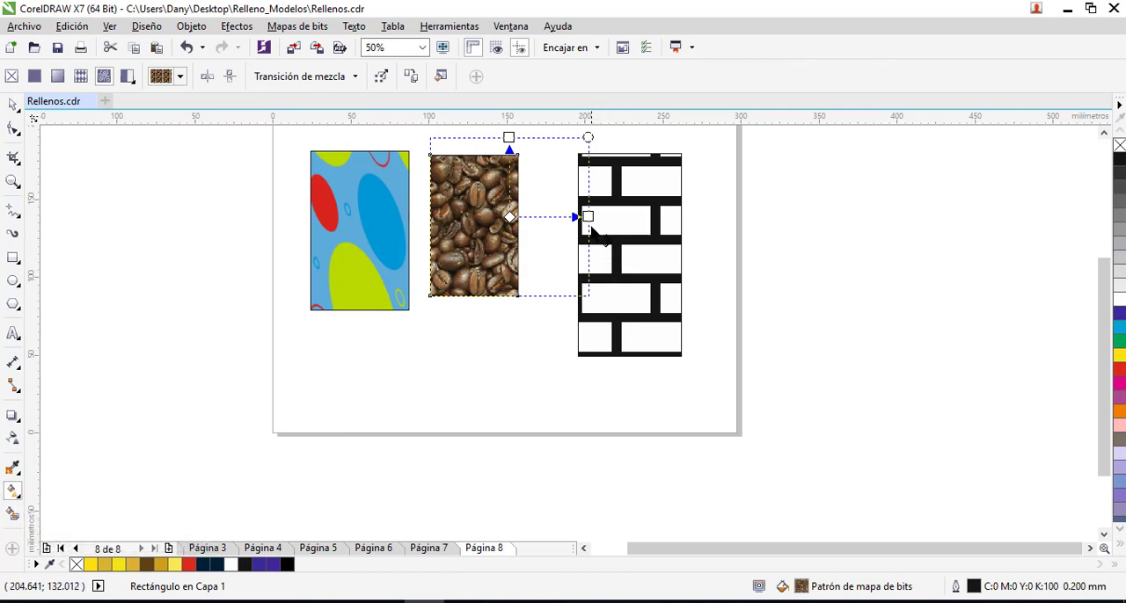
pyautogui.moveTo(587, 217); pyautogui.dragTo(568, 239)
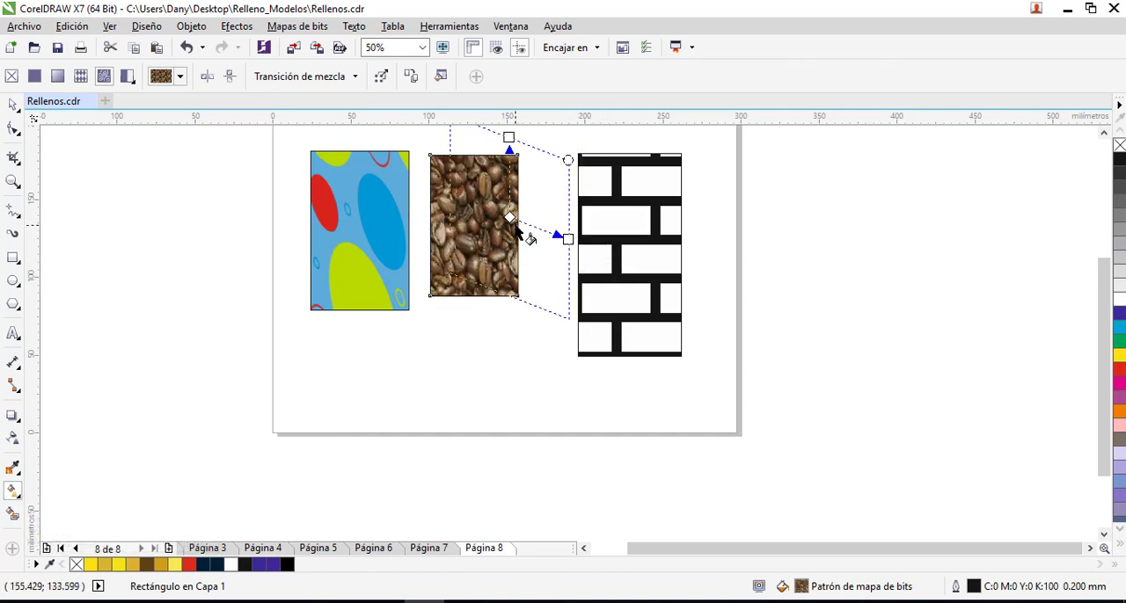
pyautogui.moveTo(509, 216); pyautogui.dragTo(473, 227)
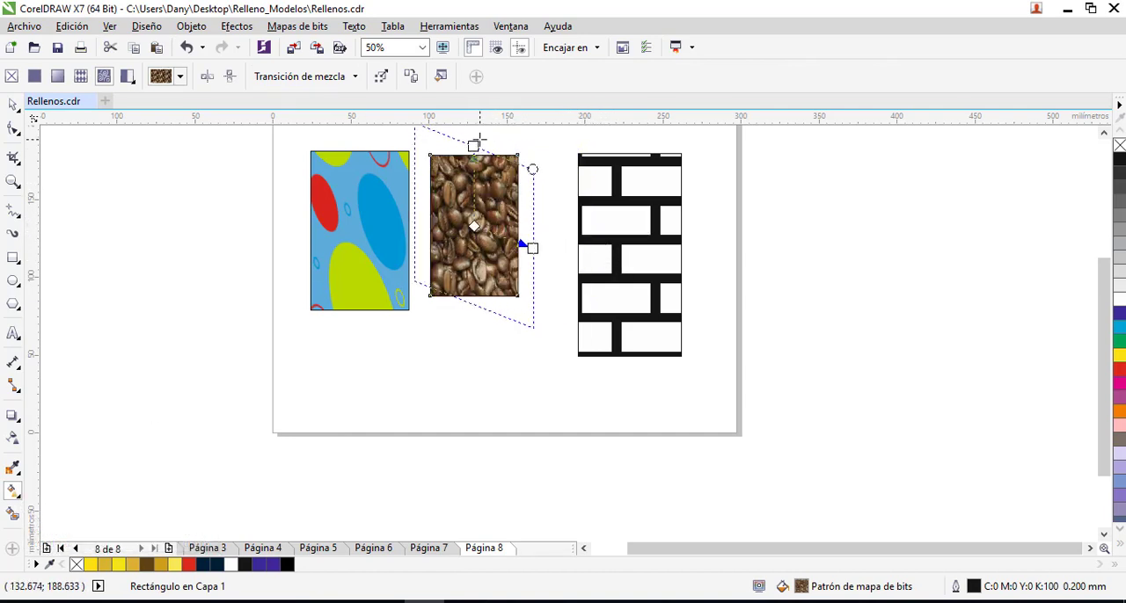
pyautogui.moveTo(532, 167); pyautogui.dragTo(495, 178)
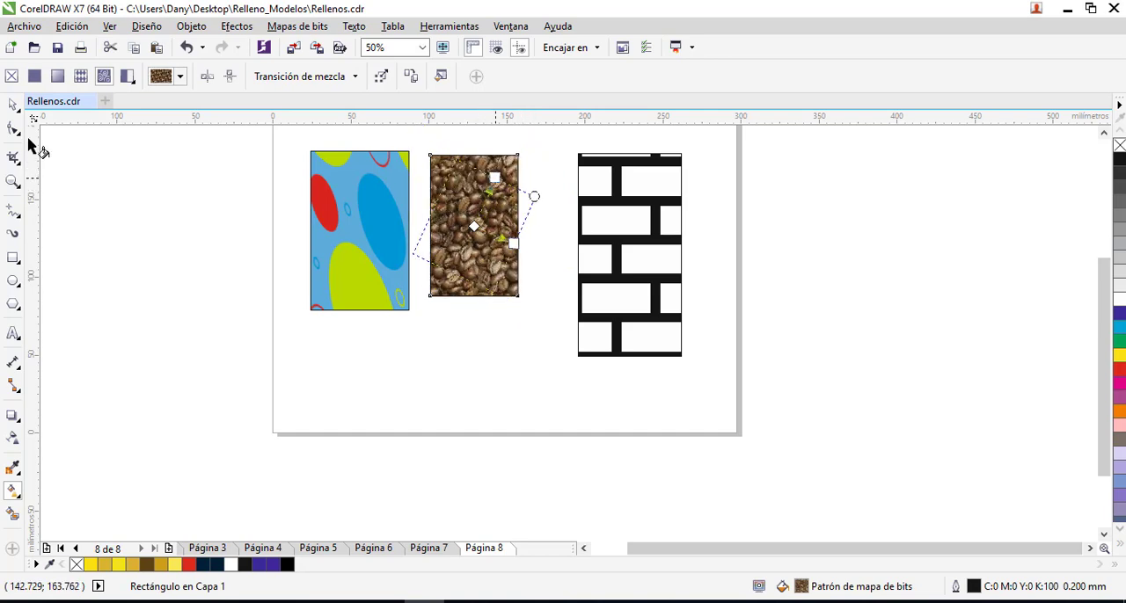
pyautogui.click(14, 106)
pyautogui.click(525, 357)
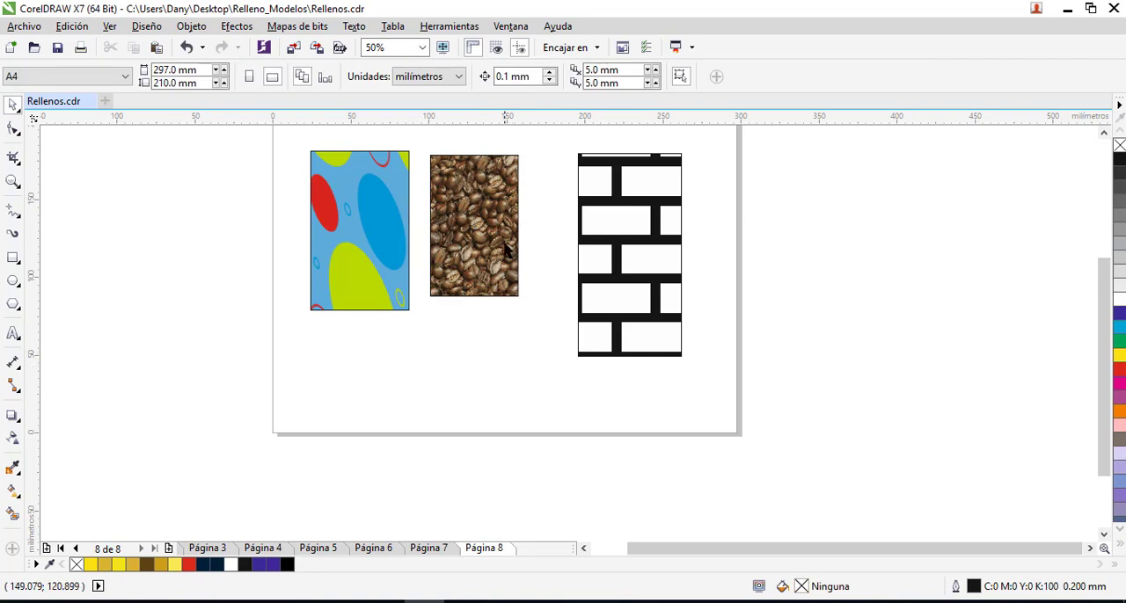
# - Shrink the brick rectangle to about 42 by 83 mm and move the coffee-bean rectangle slightly upward
pyautogui.click(508, 252)
pyautogui.click(640, 324)
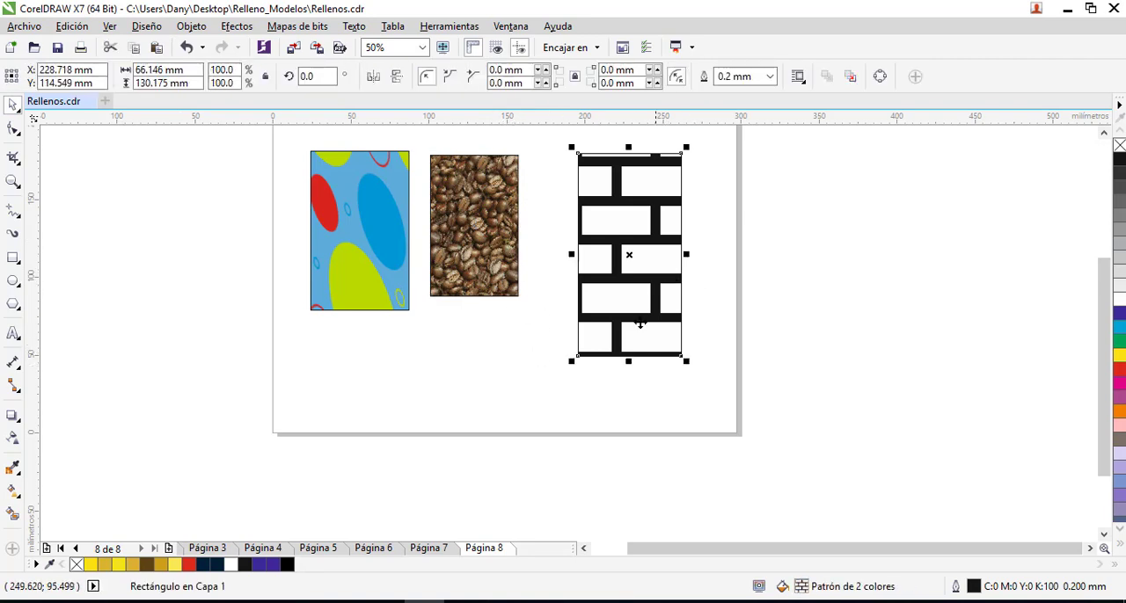
pyautogui.moveTo(571, 362); pyautogui.dragTo(609, 287)
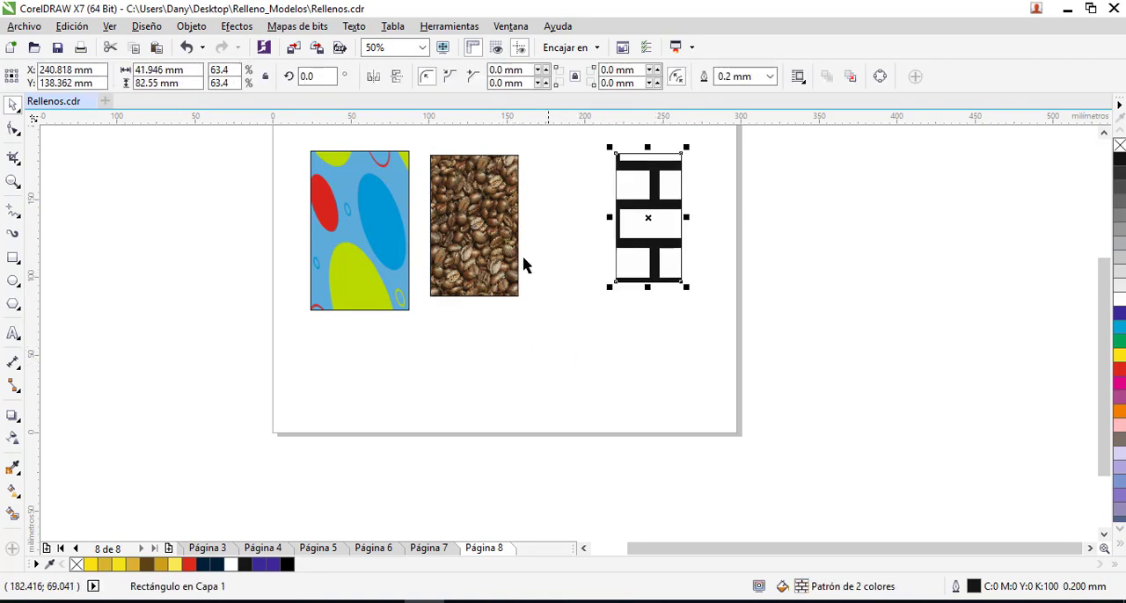
pyautogui.moveTo(519, 256); pyautogui.dragTo(525, 239)
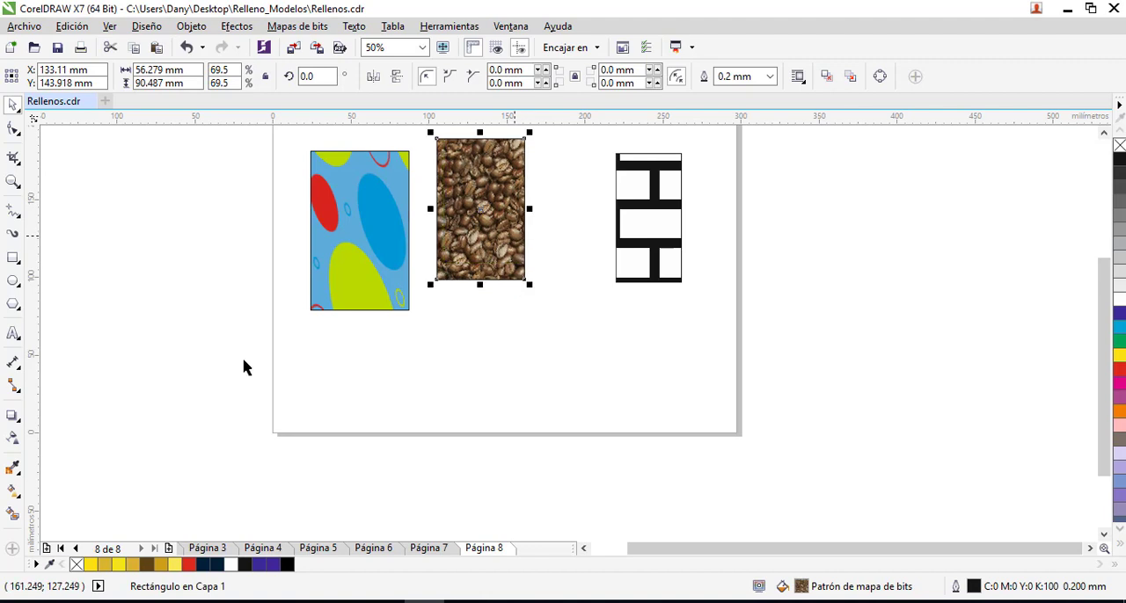
# - Draw a fourth rectangle about 101 by 37 mm below the coffee-bean one and give it a texture fill in the fill editor
pyautogui.click(13, 257)
pyautogui.moveTo(451, 330); pyautogui.dragTo(609, 386)
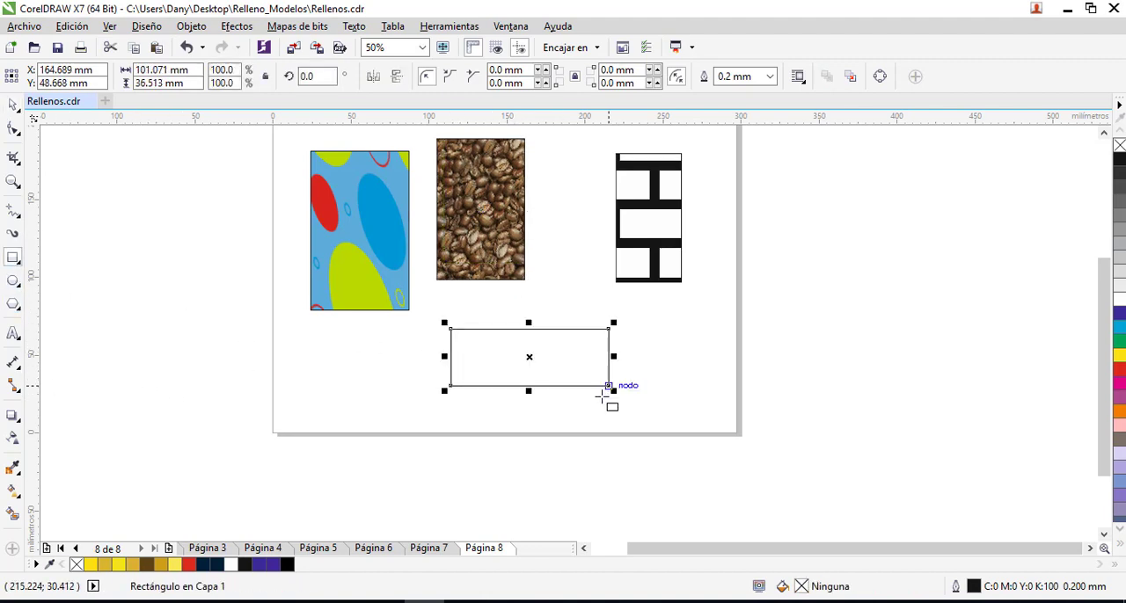
pyautogui.click(16, 492)
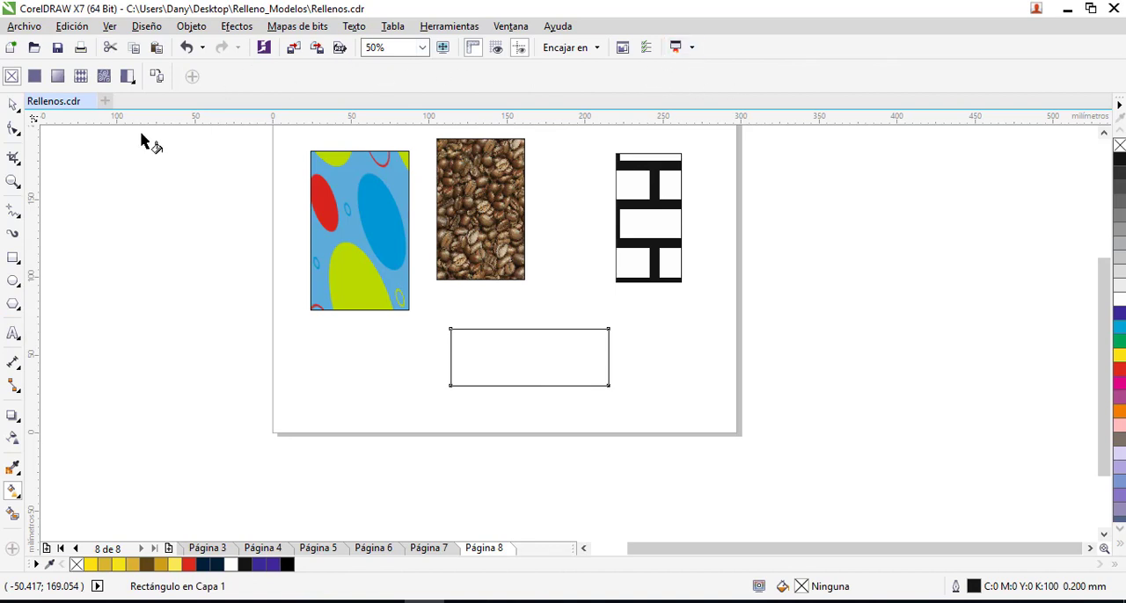
pyautogui.click(19, 499)
pyautogui.click(58, 487)
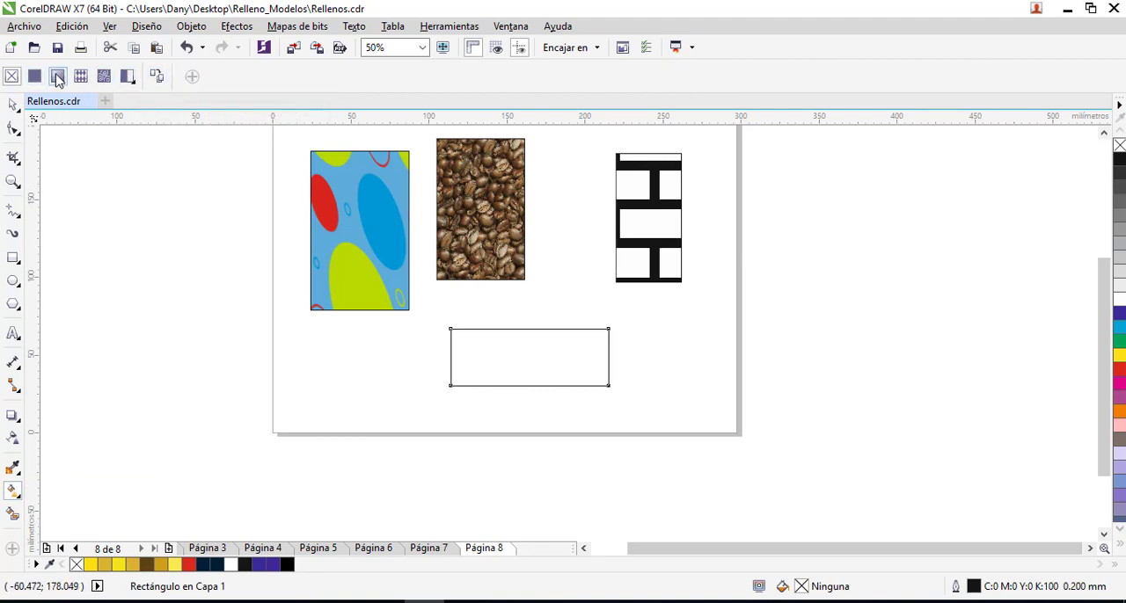
pyautogui.click(57, 76)
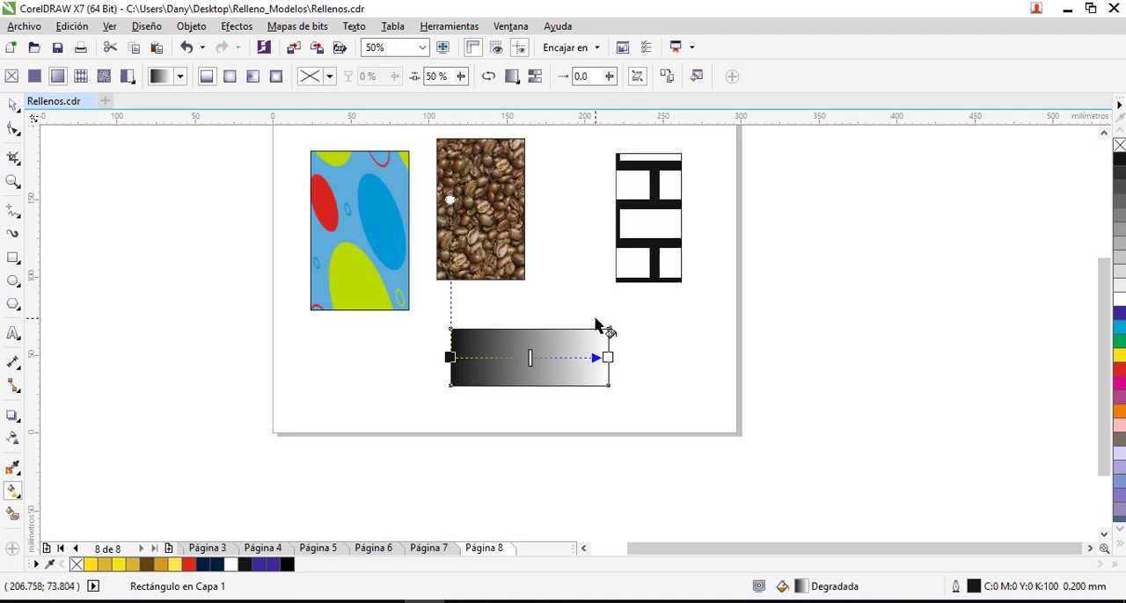
pyautogui.click(696, 76)
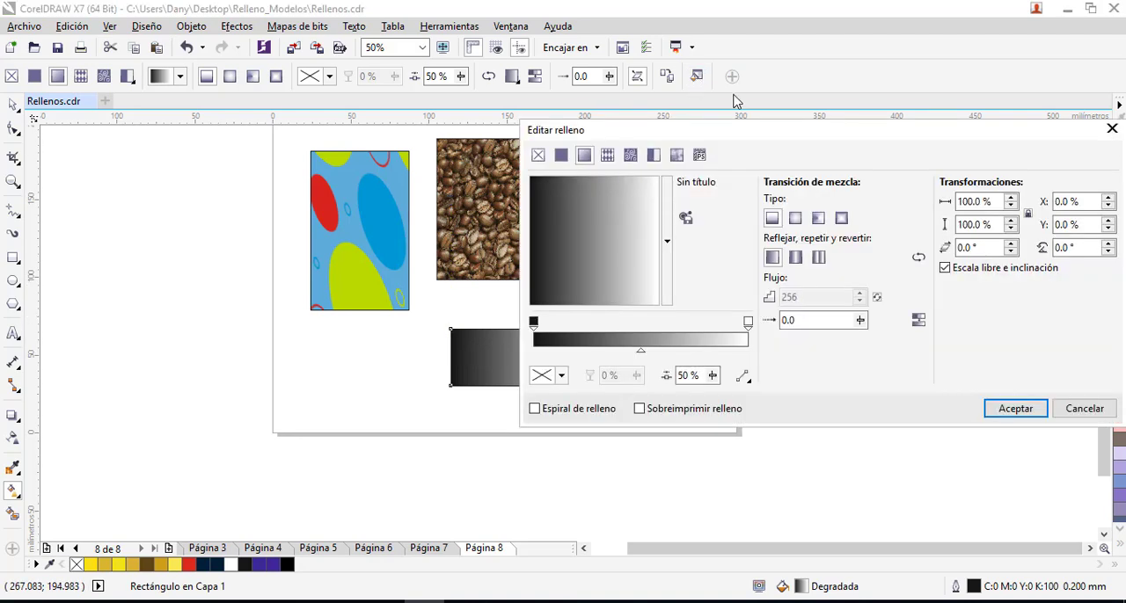
pyautogui.click(676, 156)
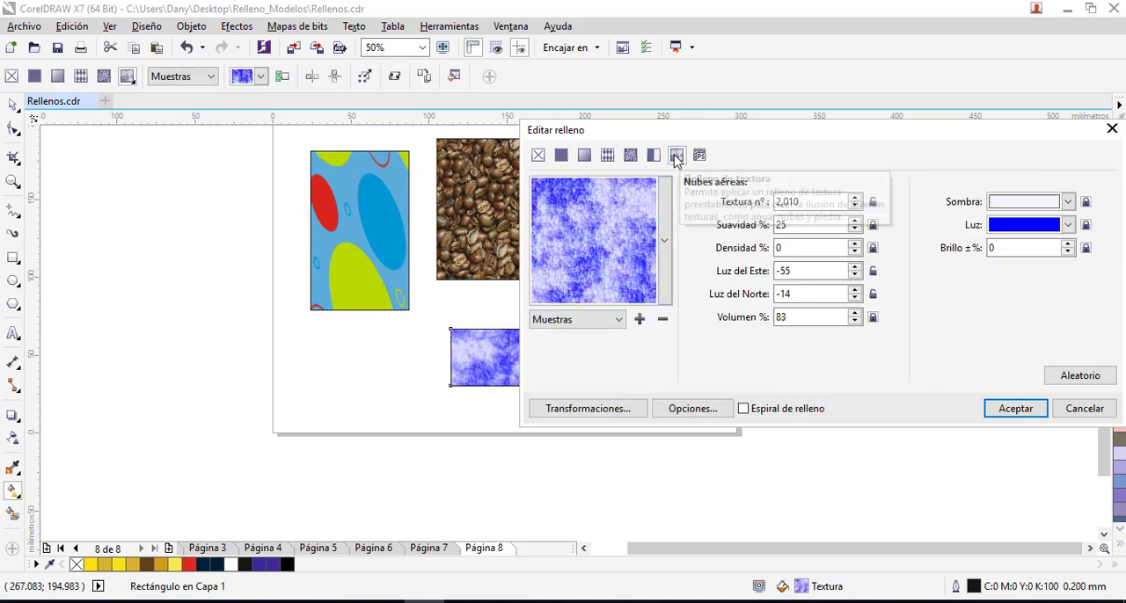
# - Change the fourth rectangle's texture fill to the black-and-white Diorita texture from the Muestras library
pyautogui.click(665, 242)
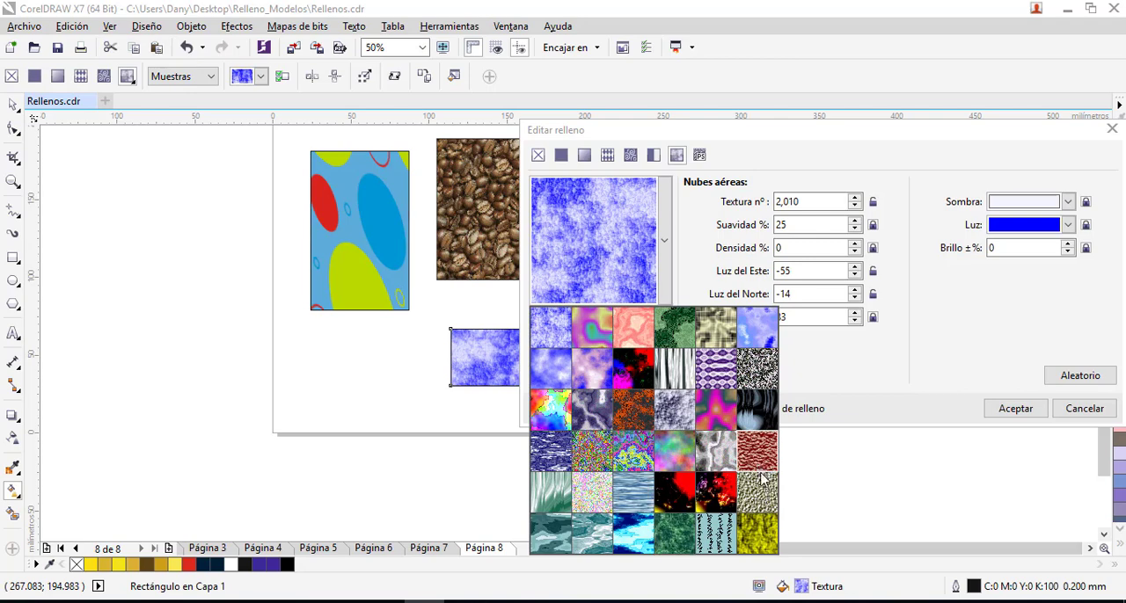
pyautogui.click(758, 371)
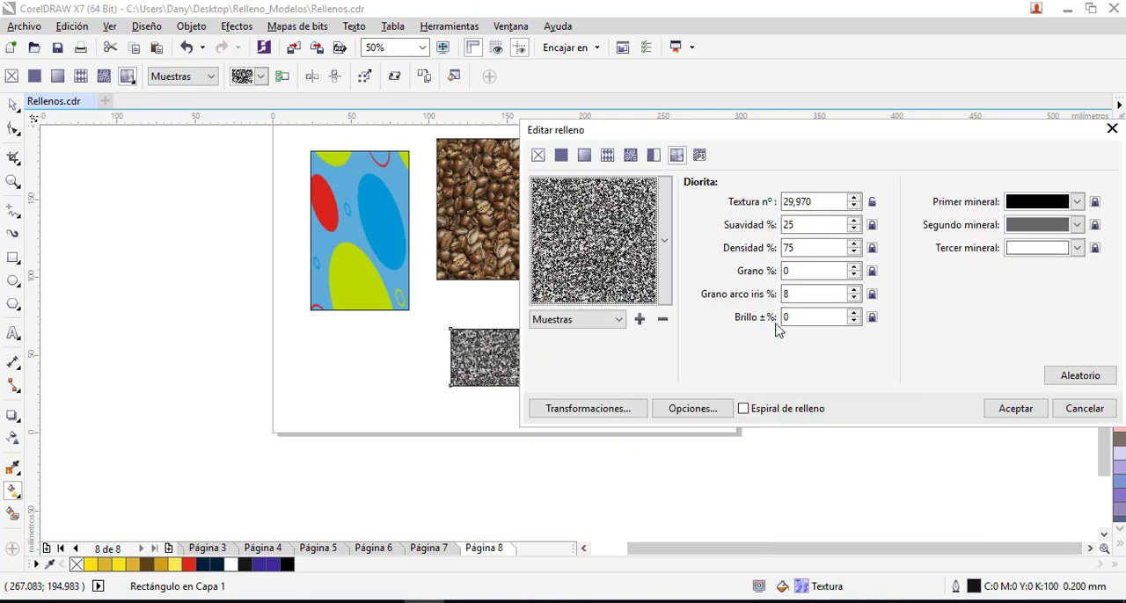
pyautogui.click(1015, 408)
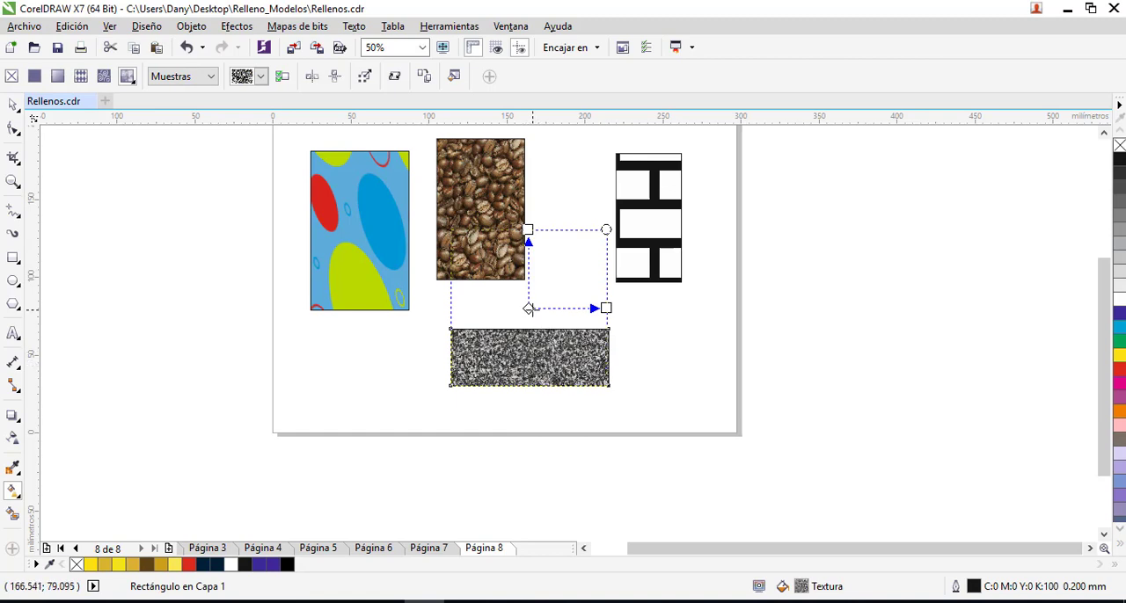
# - Enlarge the Diorita rectangle to about 123 by 54 mm and place a copy of it beside it to the right
pyautogui.moveTo(527, 307); pyautogui.dragTo(532, 336)
pyautogui.moveTo(610, 337); pyautogui.dragTo(396, 427)
pyautogui.click(13, 105)
pyautogui.click(714, 377)
pyautogui.moveTo(485, 385); pyautogui.dragTo(686, 370)
pyautogui.click(679, 369)
pyautogui.rightClick(687, 369)
pyautogui.click(831, 365)
pyautogui.click(720, 385)
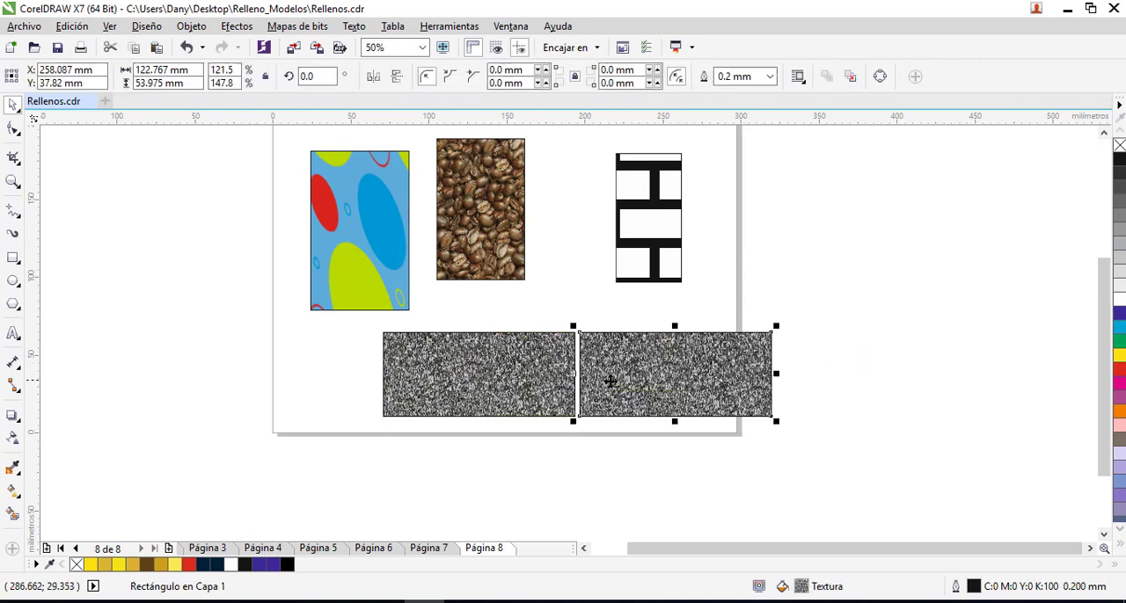
pyautogui.press('F11')
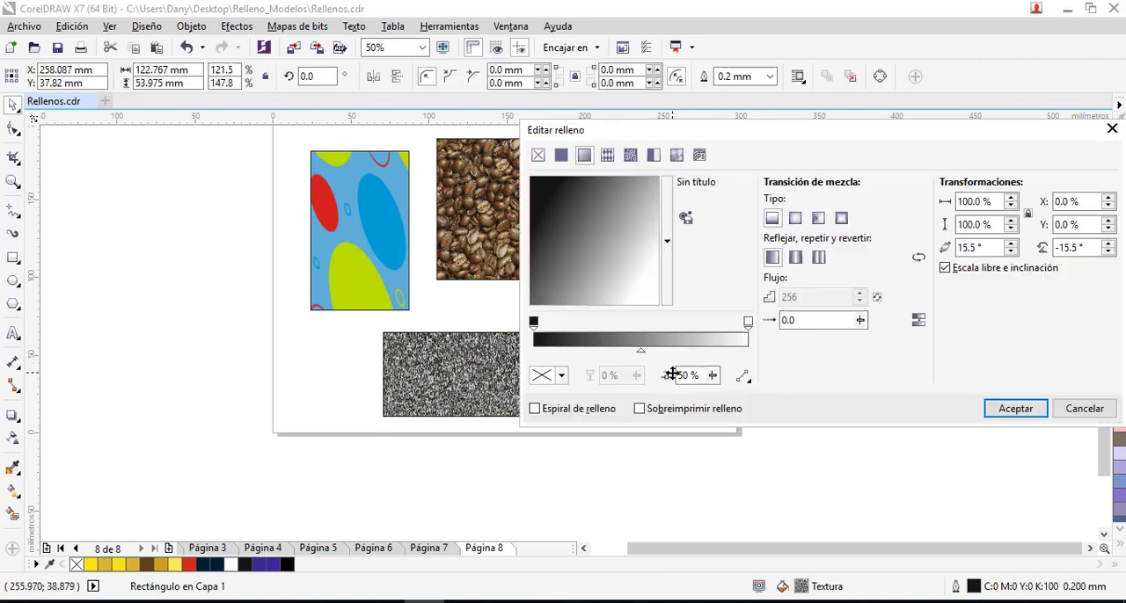
pyautogui.click(667, 240)
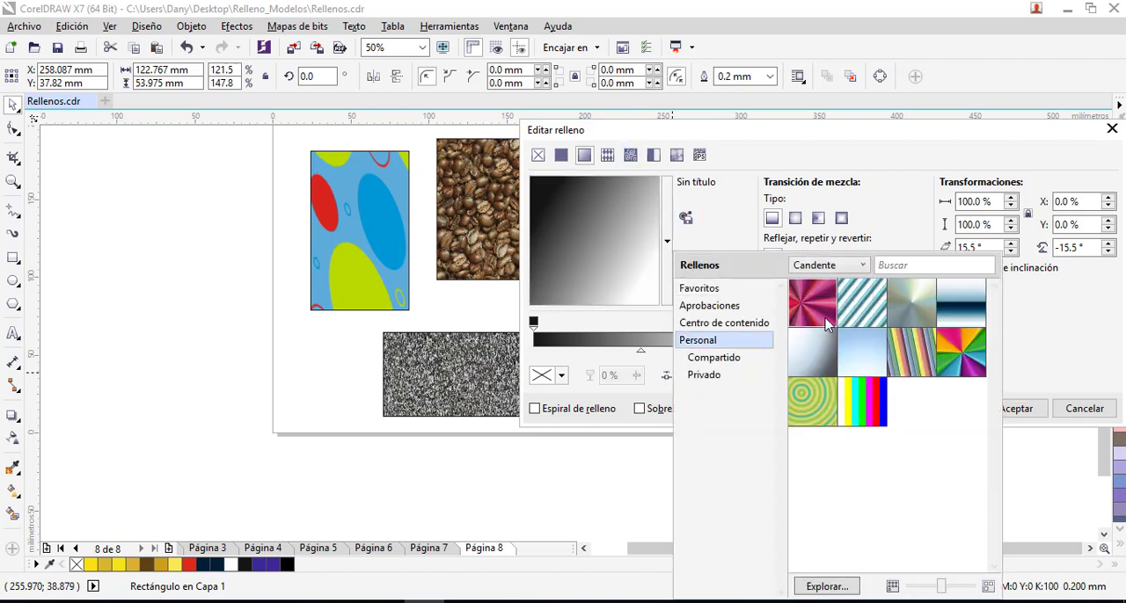
pyautogui.moveTo(794, 326)
pyautogui.click(967, 442)
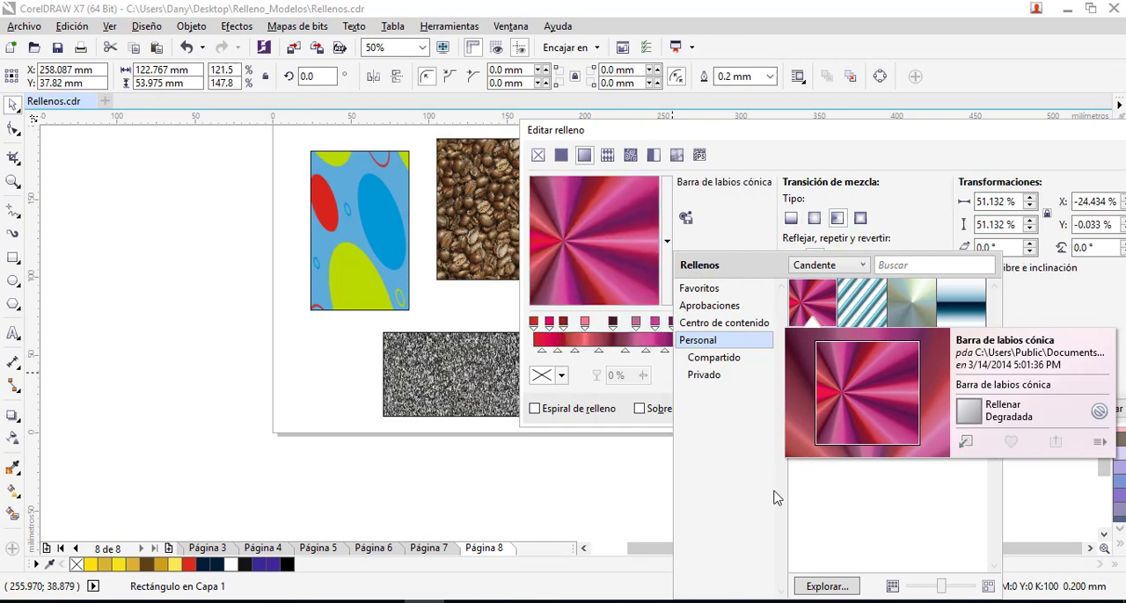
pyautogui.click(995, 149)
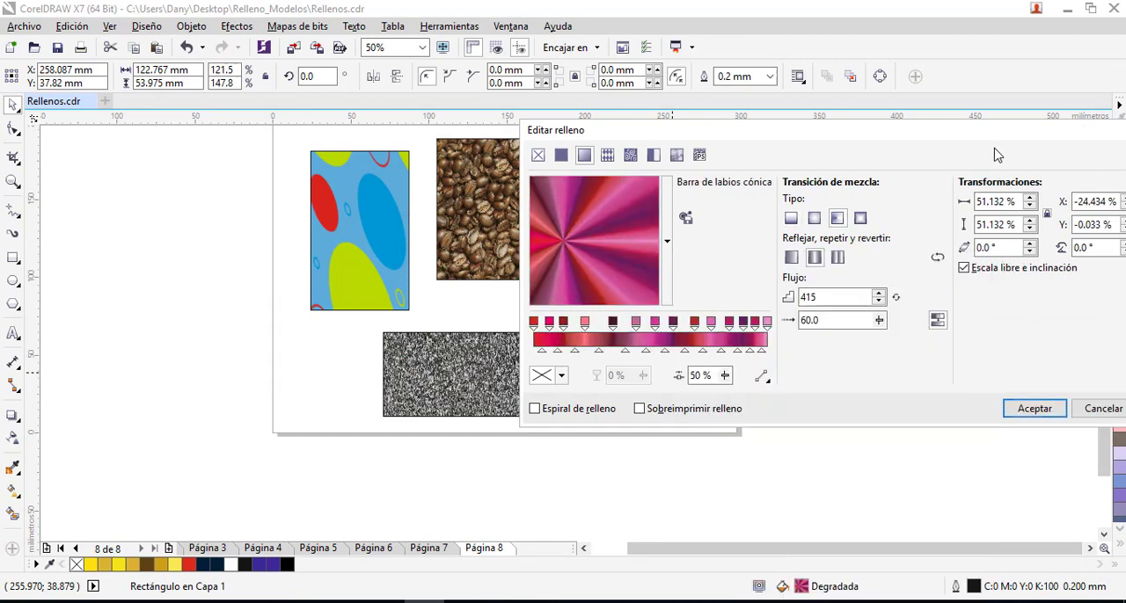
pyautogui.moveTo(984, 132); pyautogui.dragTo(781, 142)
pyautogui.click(929, 141)
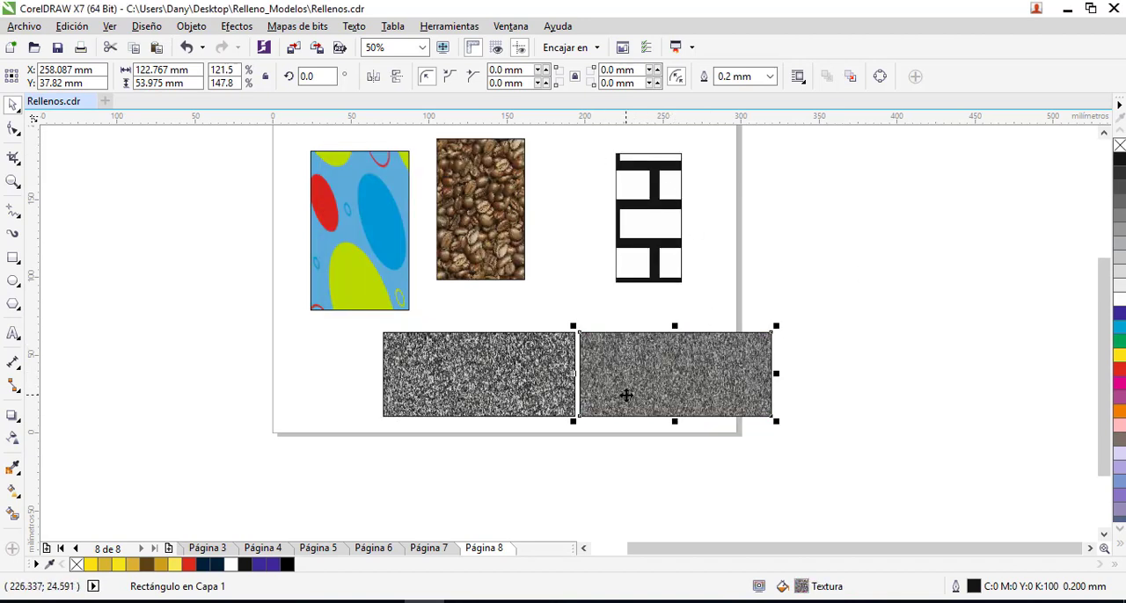
# - Give the copied rectangle a linear gradient fill from black to dark red (C20 M100 Y94 K73)
pyautogui.press('F11')
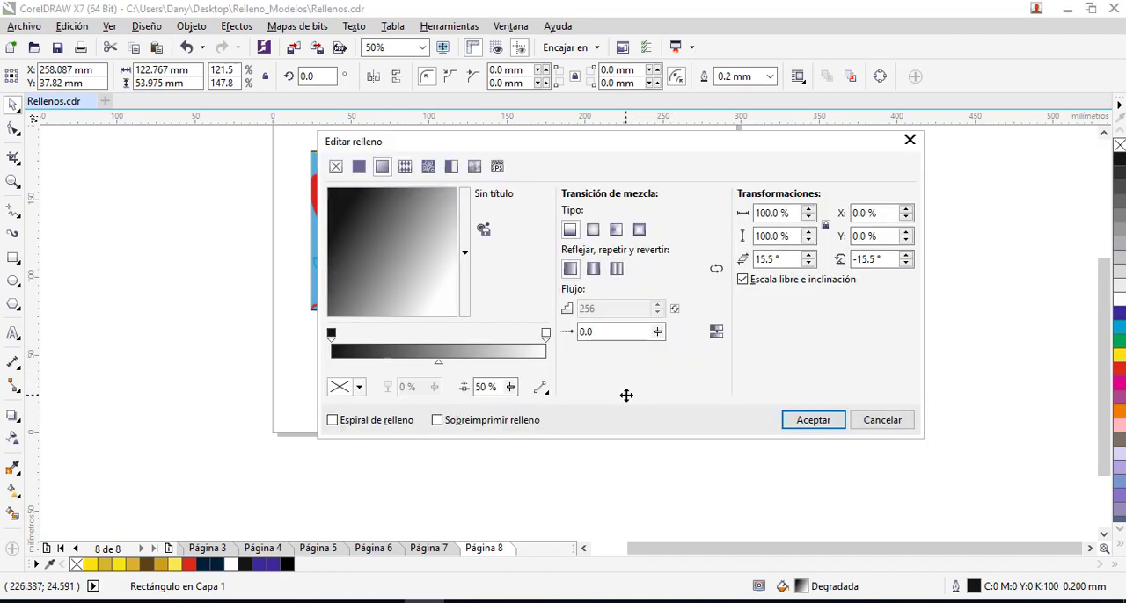
pyautogui.click(430, 169)
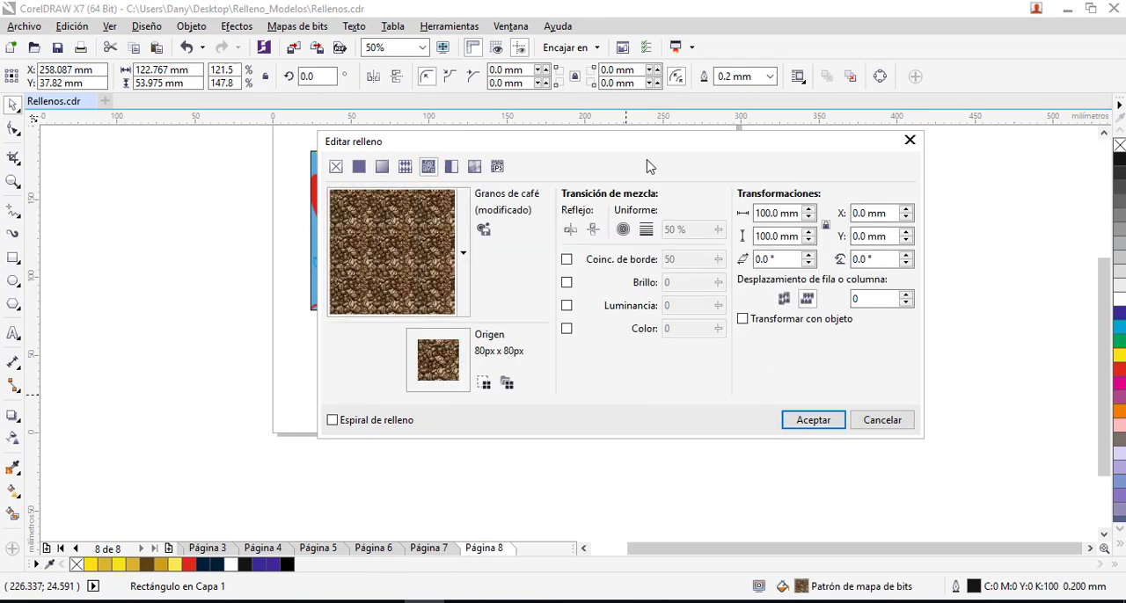
pyautogui.moveTo(626, 151); pyautogui.dragTo(653, 165)
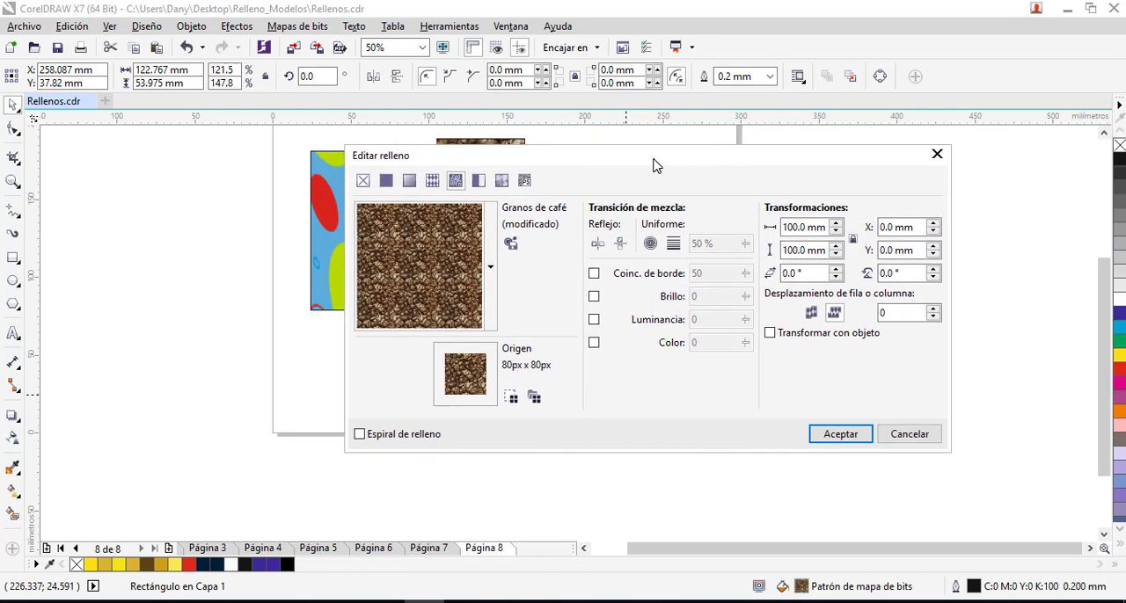
pyautogui.click(409, 180)
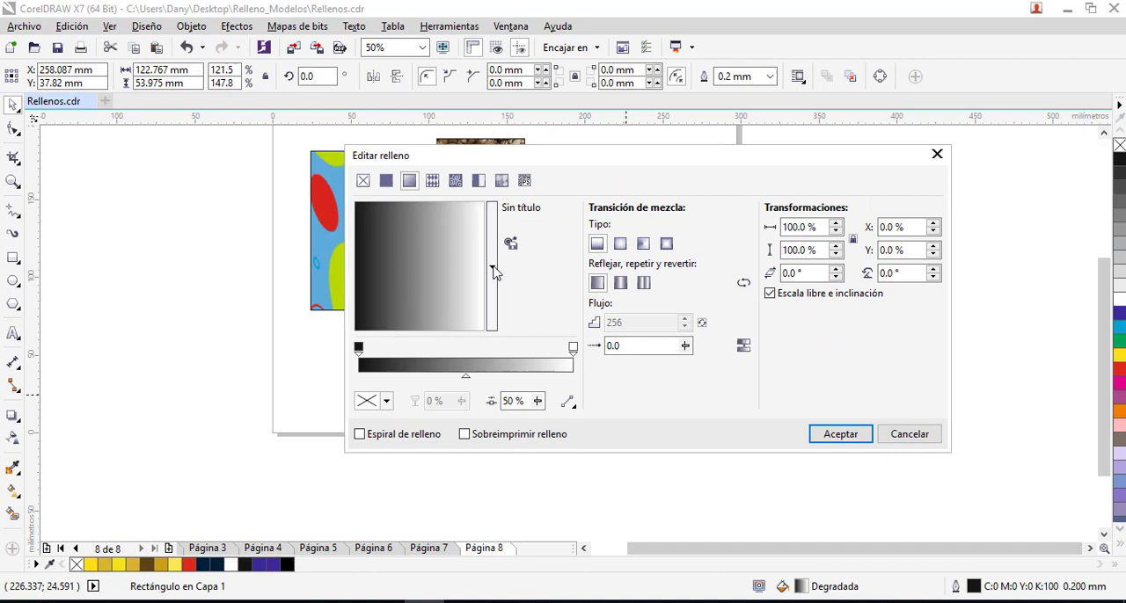
pyautogui.click(492, 270)
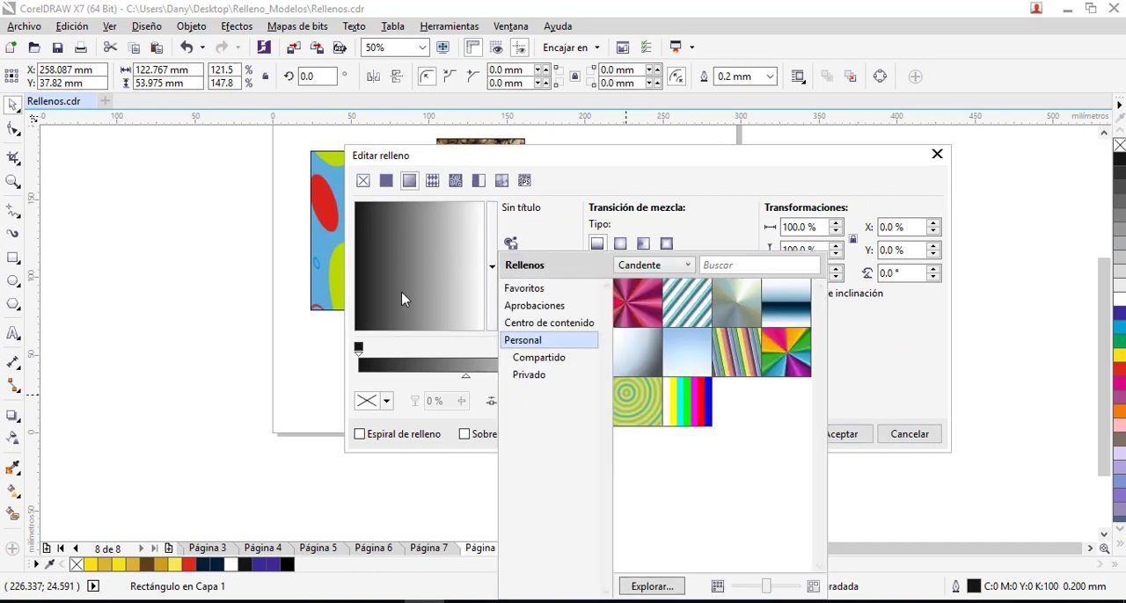
pyautogui.click(357, 353)
pyautogui.click(572, 350)
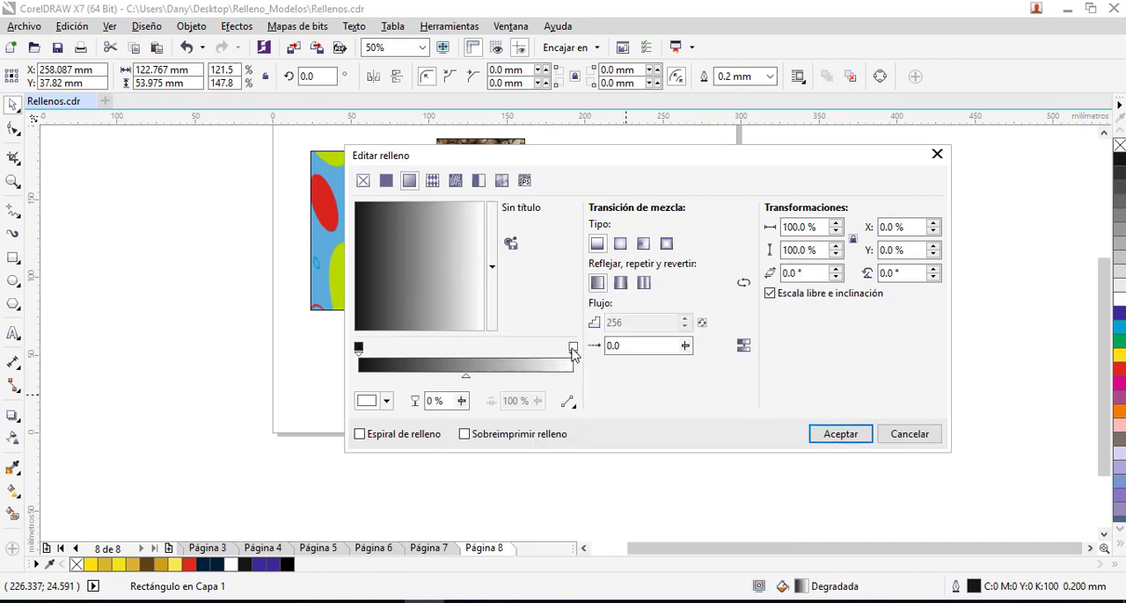
pyautogui.click(373, 401)
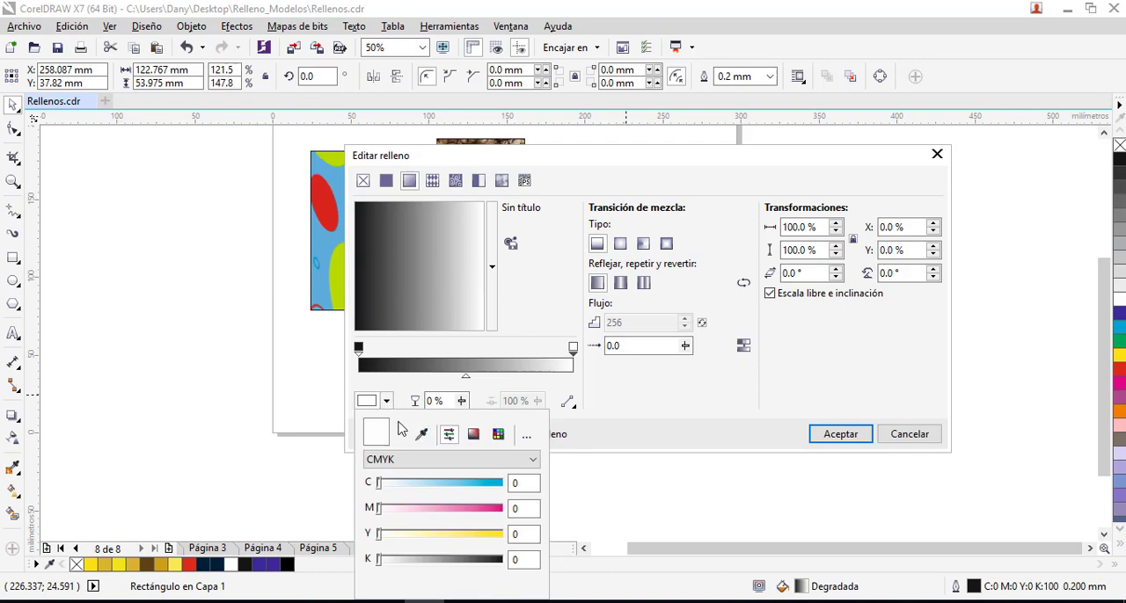
pyautogui.click(473, 435)
pyautogui.click(441, 537)
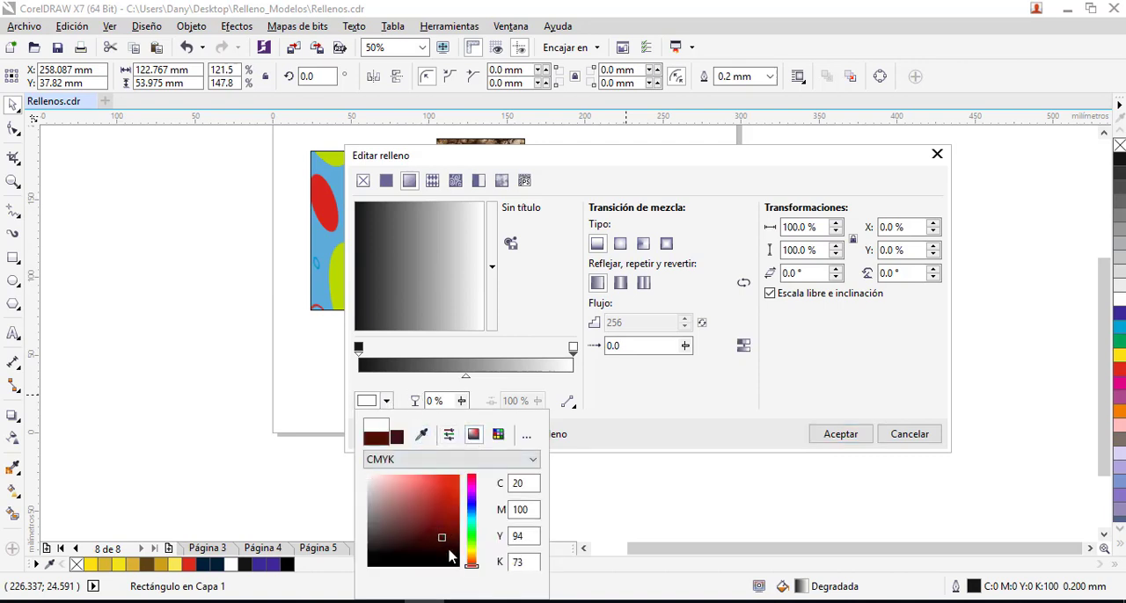
pyautogui.click(844, 437)
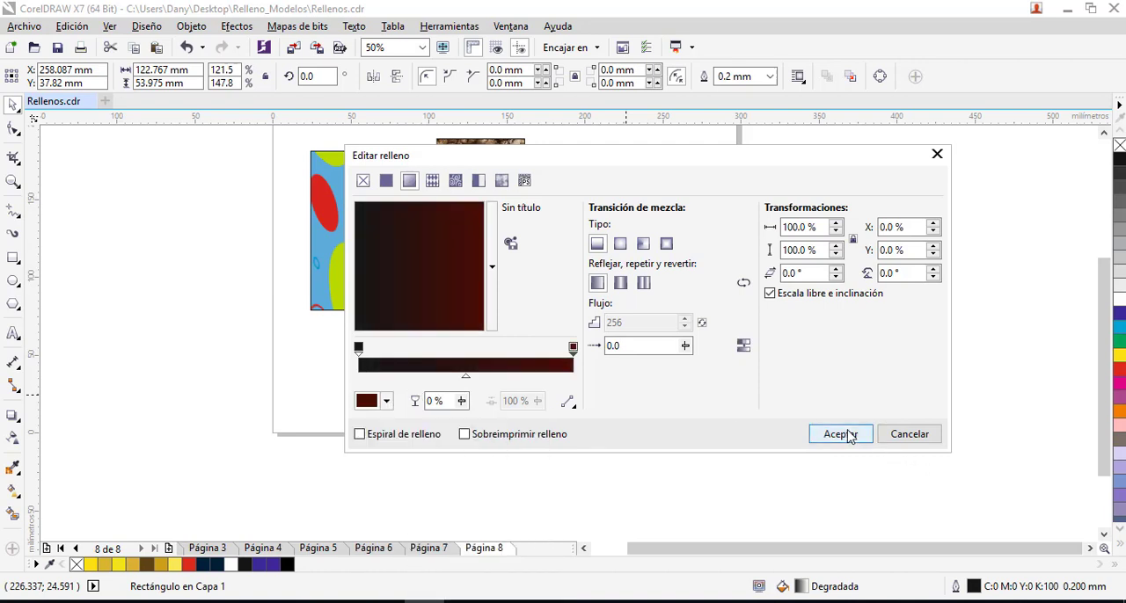
pyautogui.click(840, 435)
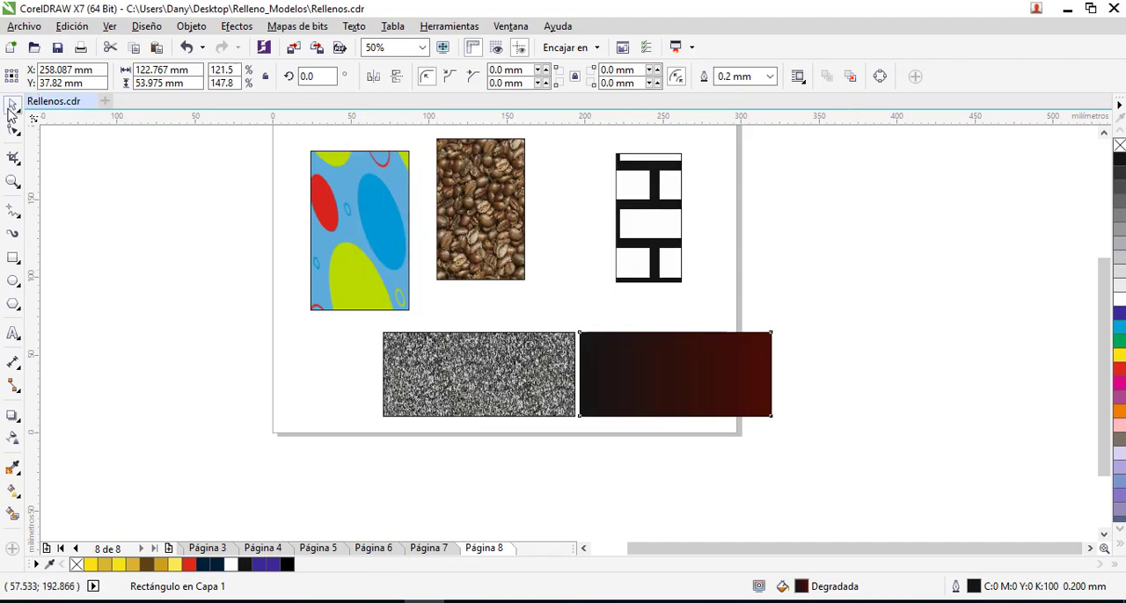
# - Align the Diorita rectangle under the gradient one by their right edges and move the stacked pair below the coffee-bean rectangle
pyautogui.click(9, 110)
pyautogui.click(827, 378)
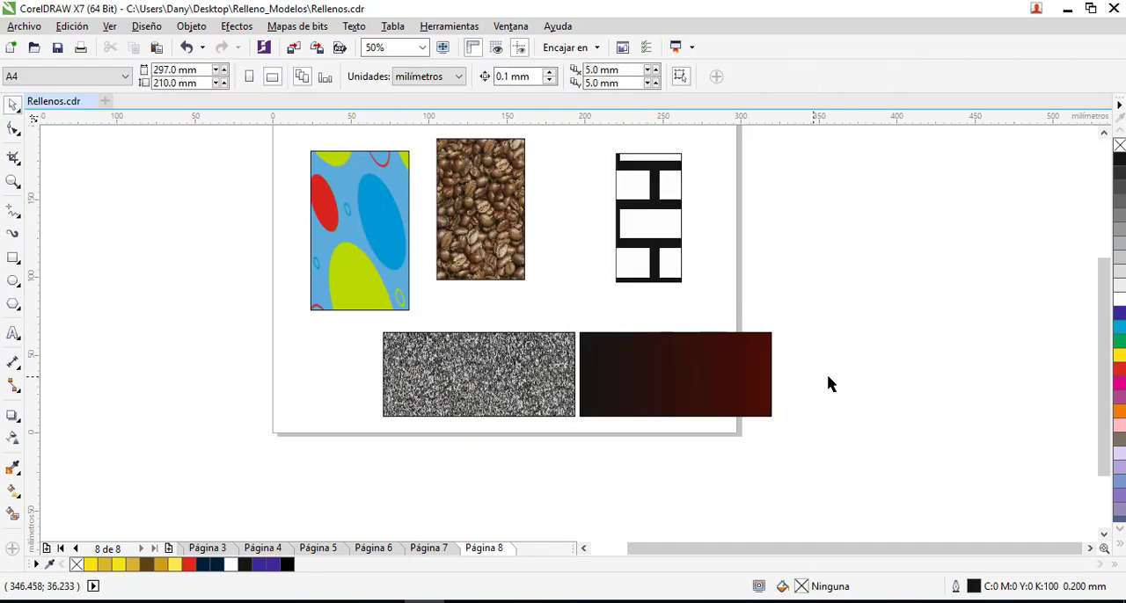
pyautogui.click(542, 383)
pyautogui.keyDown('shift'); pyautogui.click(685, 389); pyautogui.keyUp('shift')
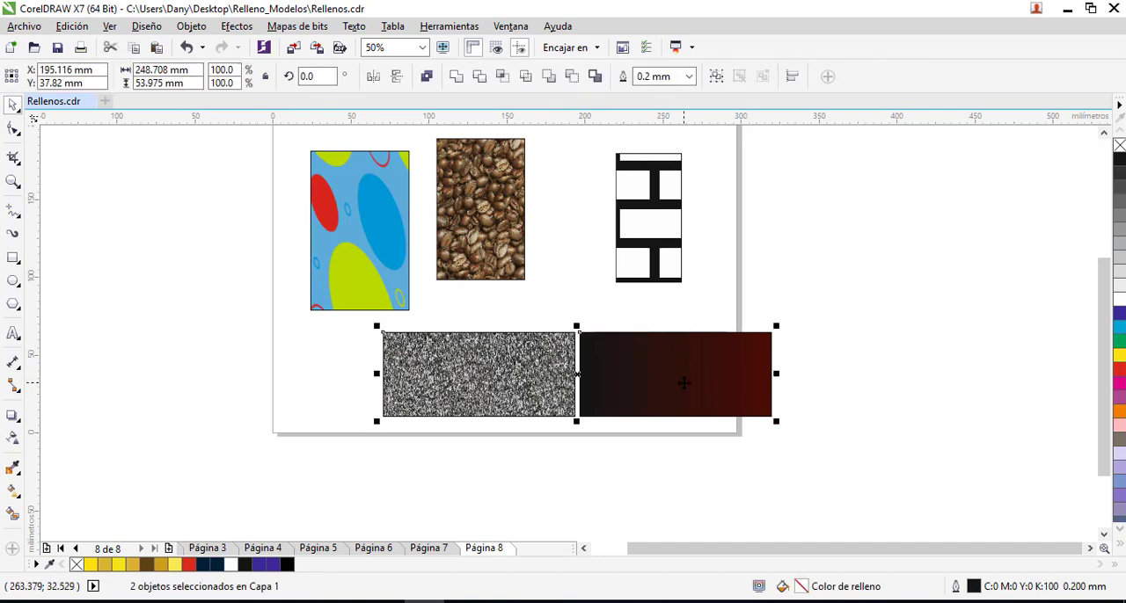
pyautogui.press('r')
pyautogui.click(836, 380)
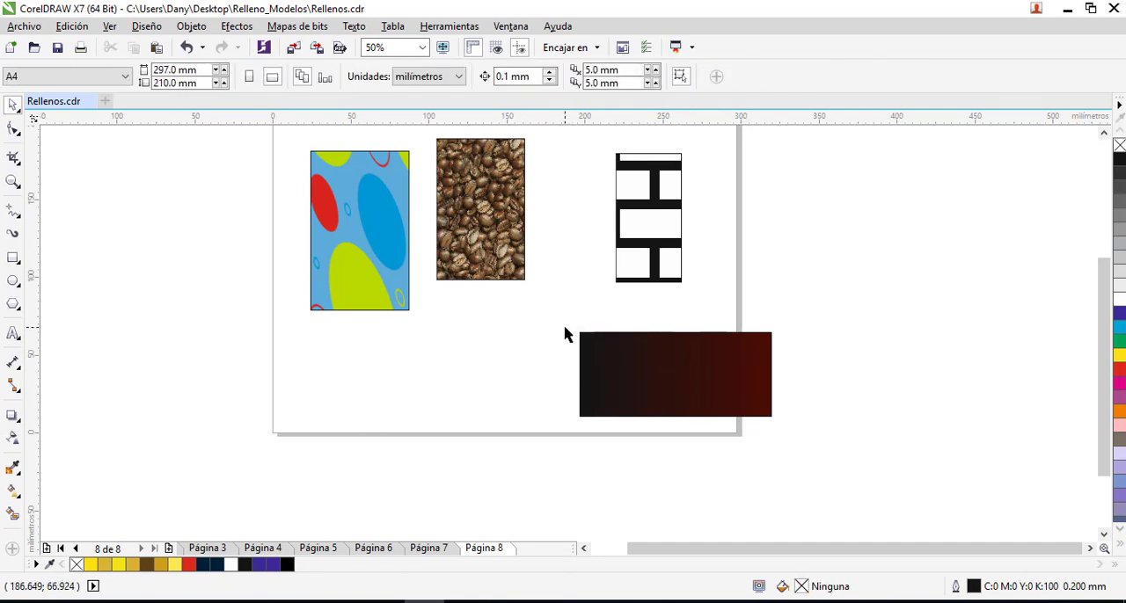
pyautogui.moveTo(565, 329); pyautogui.dragTo(834, 432)
pyautogui.moveTo(636, 397); pyautogui.dragTo(484, 399)
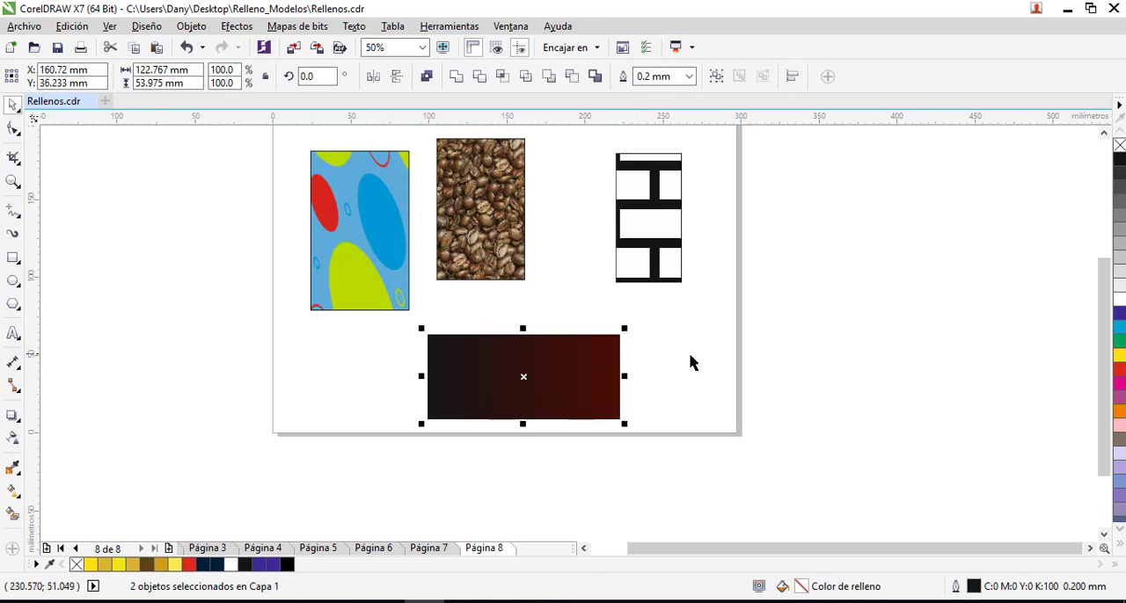
# - Apply a uniform transparency of 50 to the gradient rectangle lying over the Diorita texture
pyautogui.click(651, 383)
pyautogui.click(586, 378)
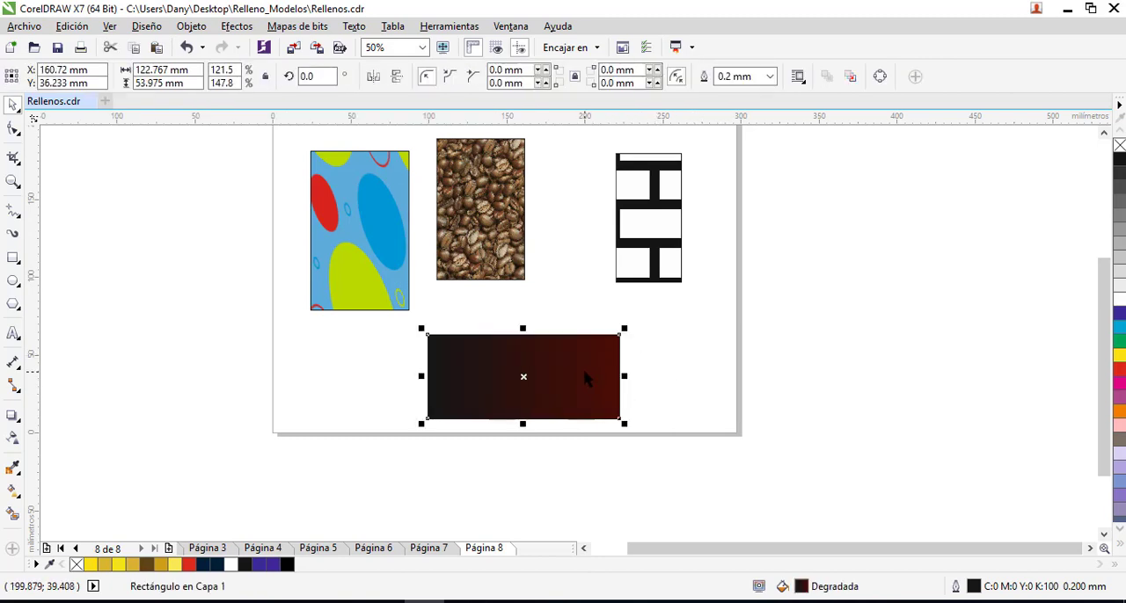
pyautogui.click(13, 437)
pyautogui.click(35, 77)
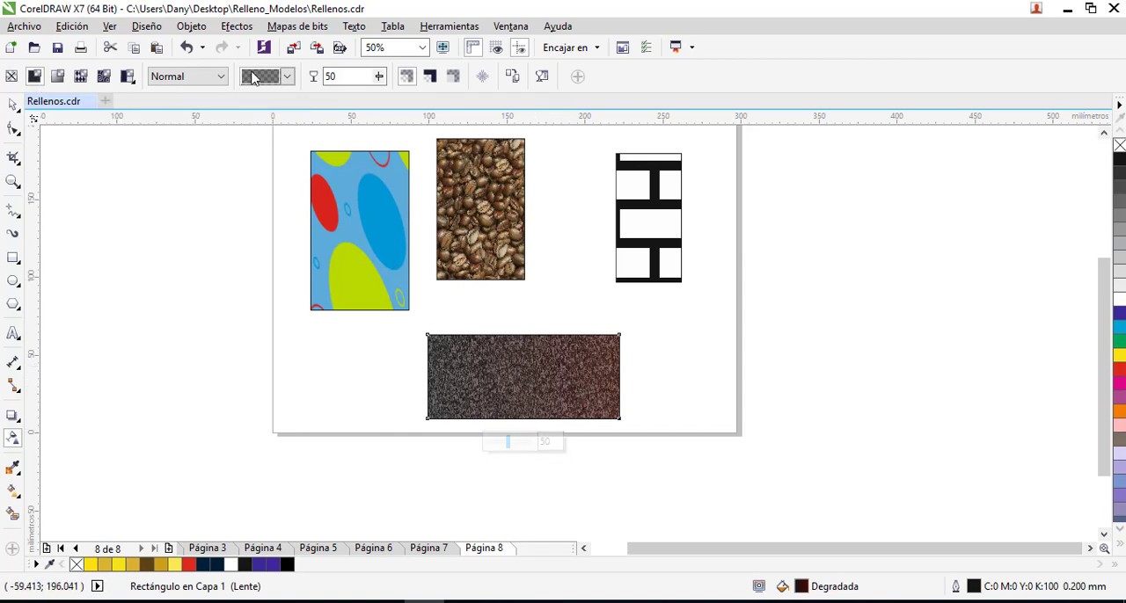
# - Try the Añadir, Sustraer, Multiplicar, Dividir and Si más oscuro merge modes on the gradient rectangle's transparency
pyautogui.click(220, 80)
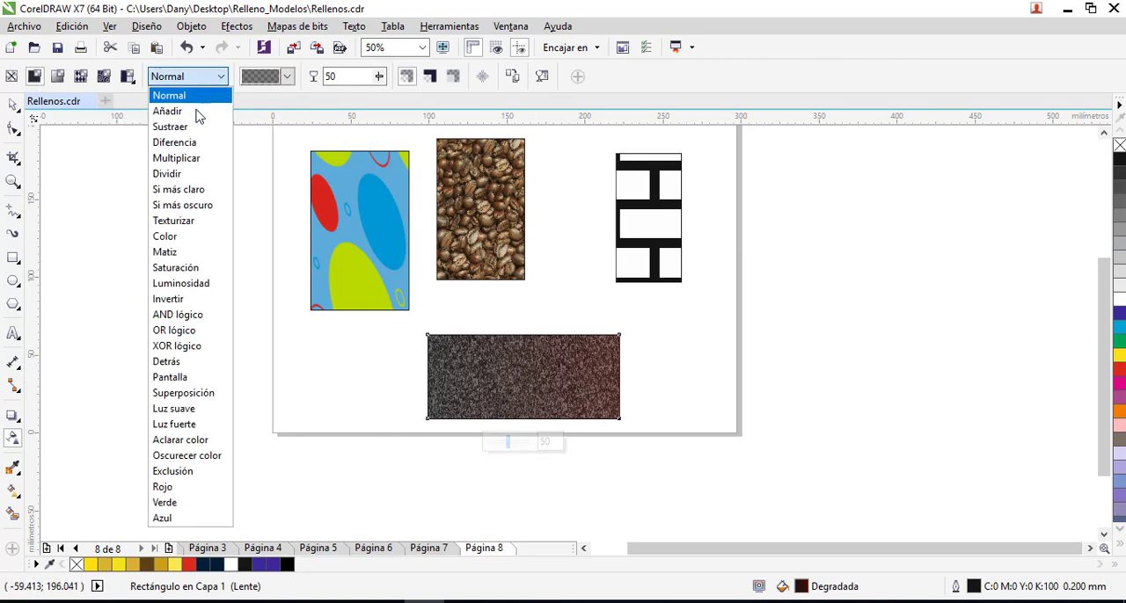
pyautogui.click(167, 111)
pyautogui.click(221, 77)
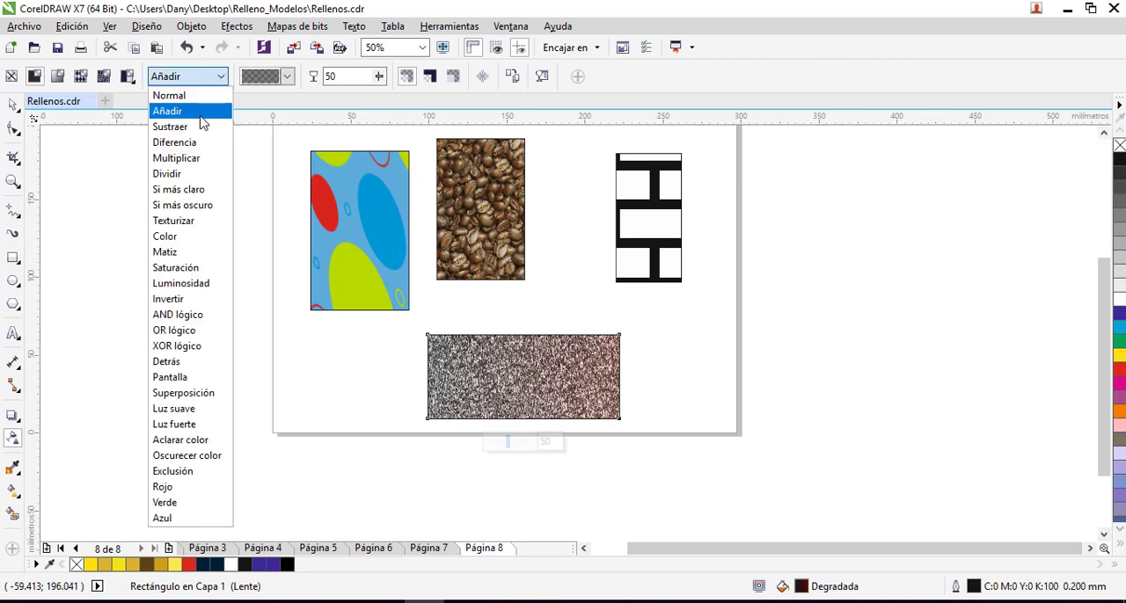
pyautogui.click(193, 124)
pyautogui.click(220, 77)
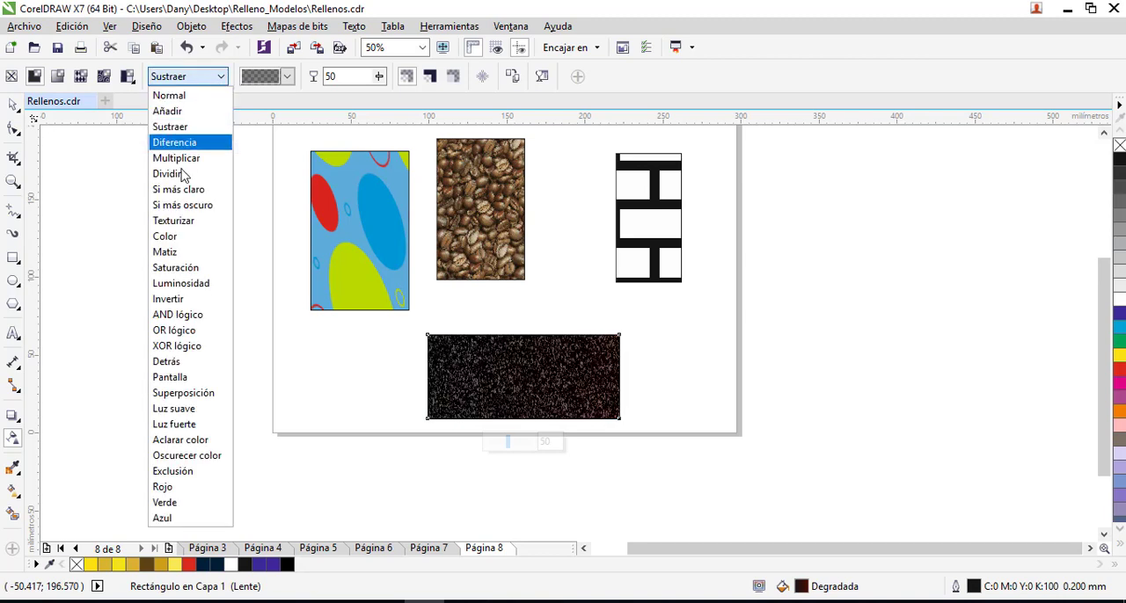
pyautogui.click(181, 162)
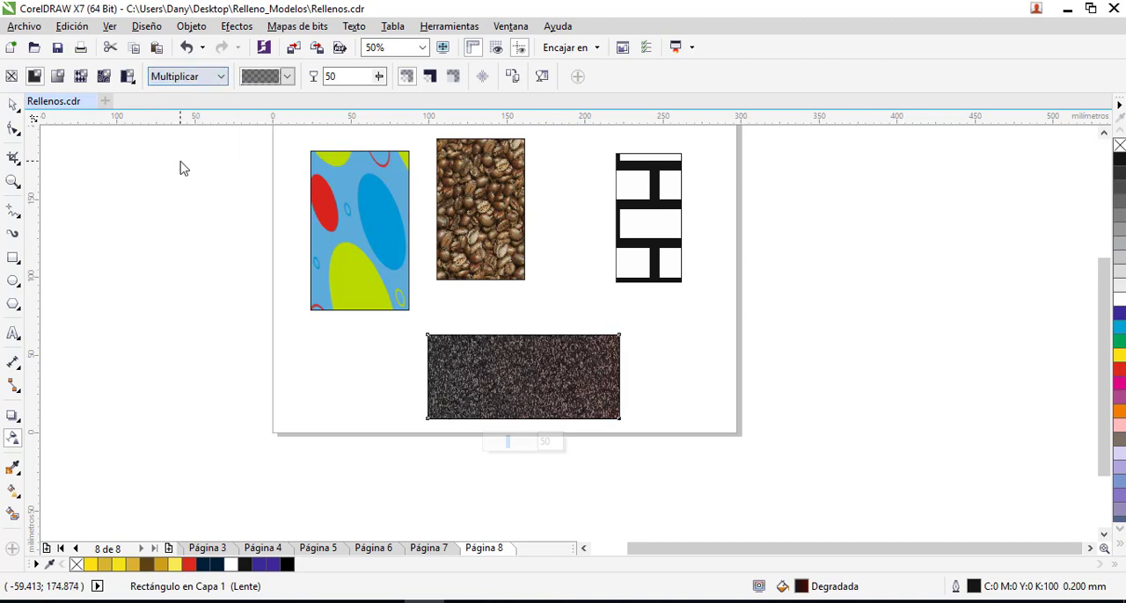
pyautogui.click(221, 76)
pyautogui.click(191, 180)
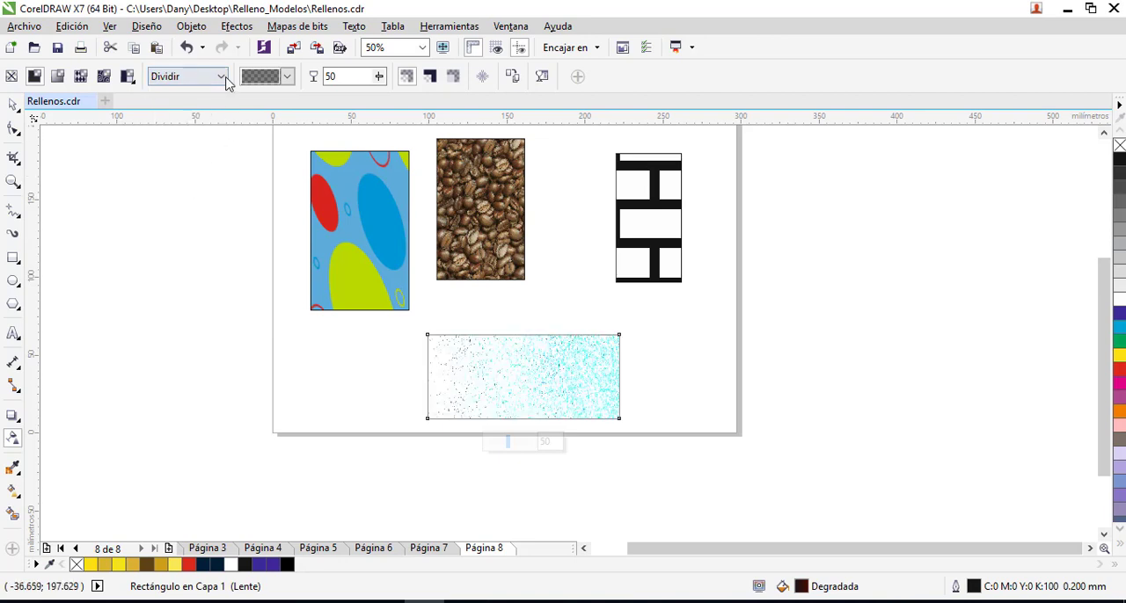
pyautogui.click(221, 76)
pyautogui.click(187, 205)
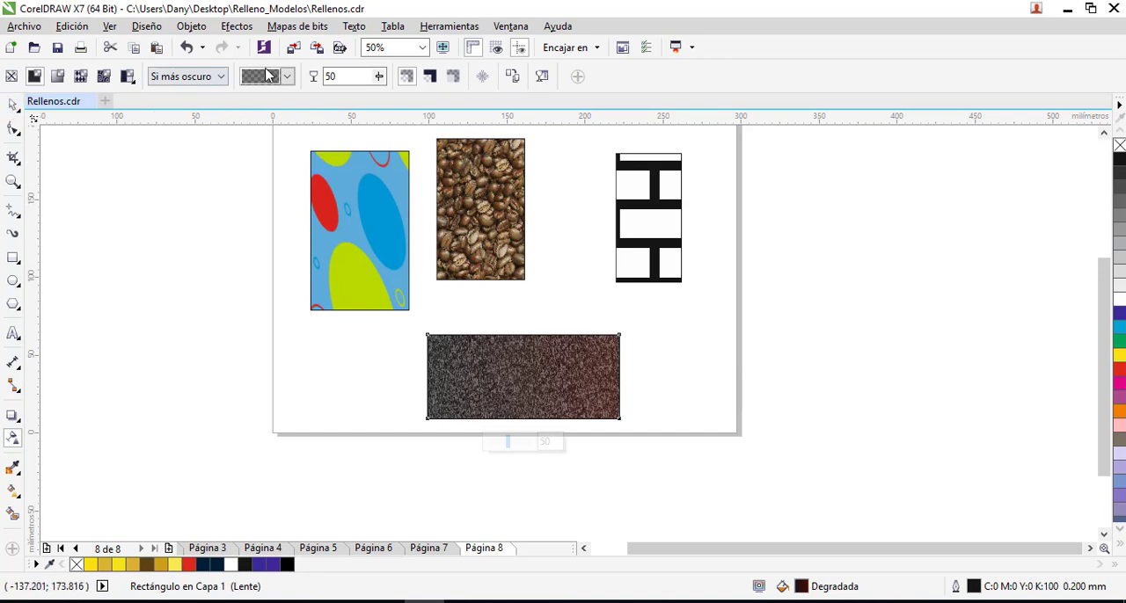
# - Set the gradient rectangle's transparency merge mode to Sustraer and select both stacked rectangles together
pyautogui.click(221, 76)
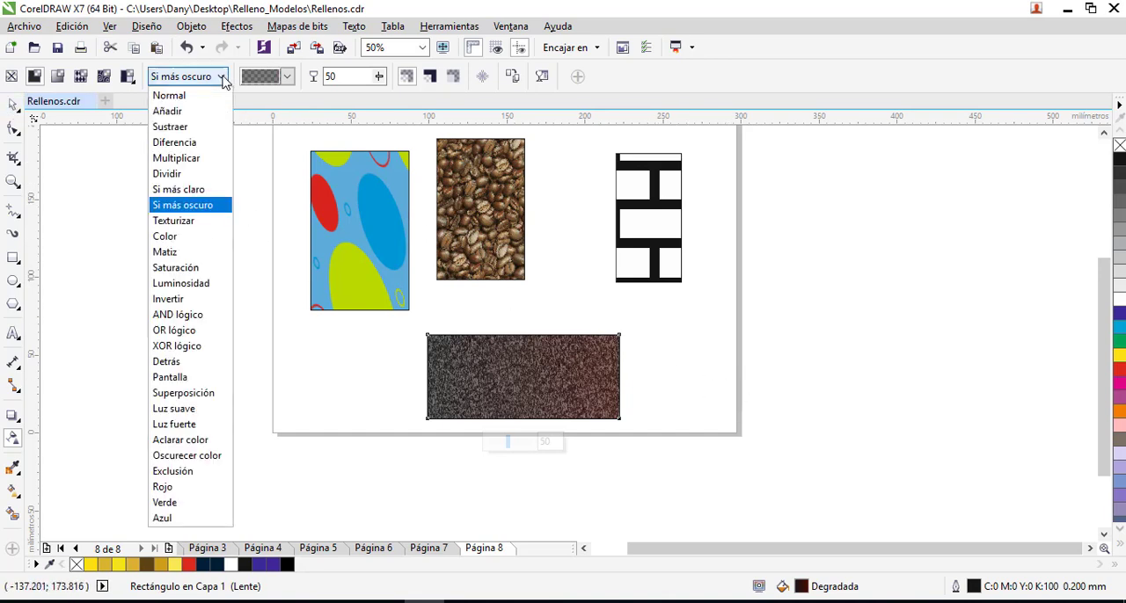
pyautogui.click(194, 127)
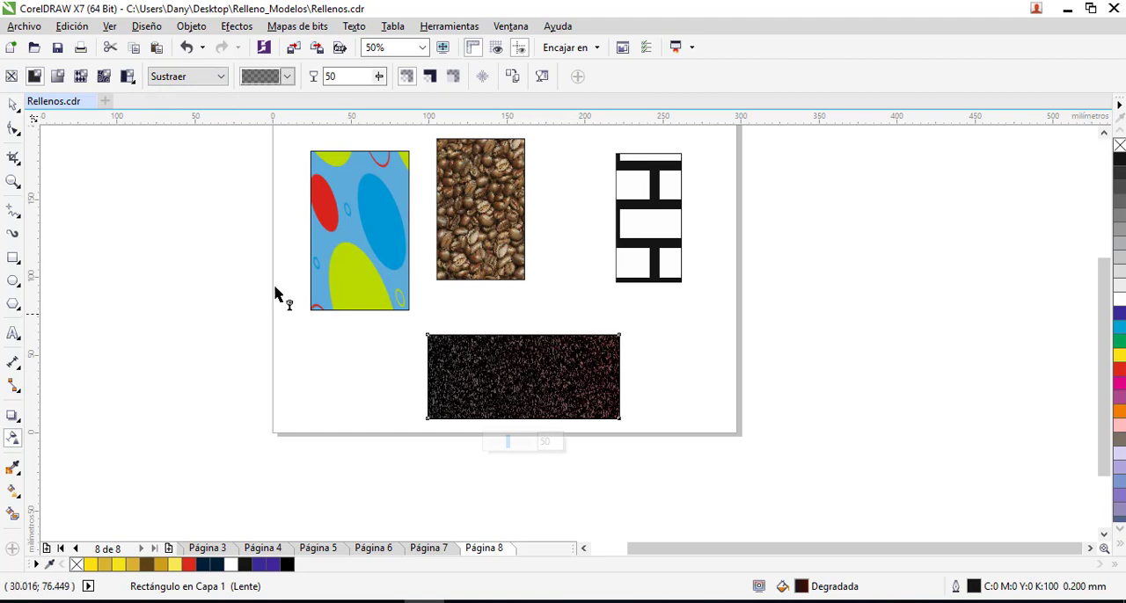
pyautogui.click(12, 106)
pyautogui.click(417, 346)
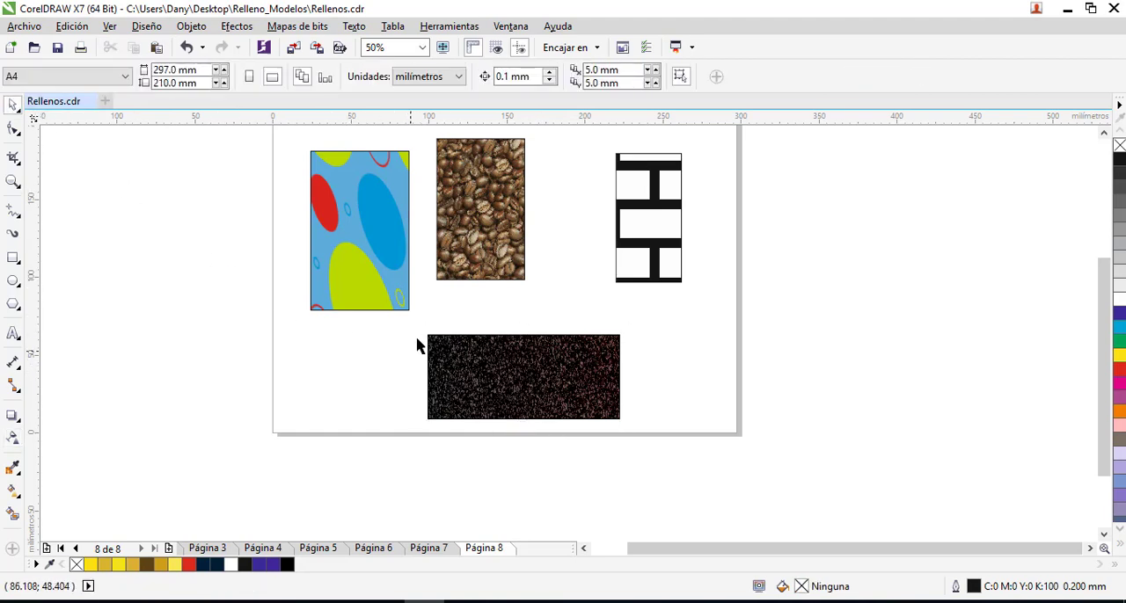
pyautogui.moveTo(417, 345); pyautogui.dragTo(714, 445)
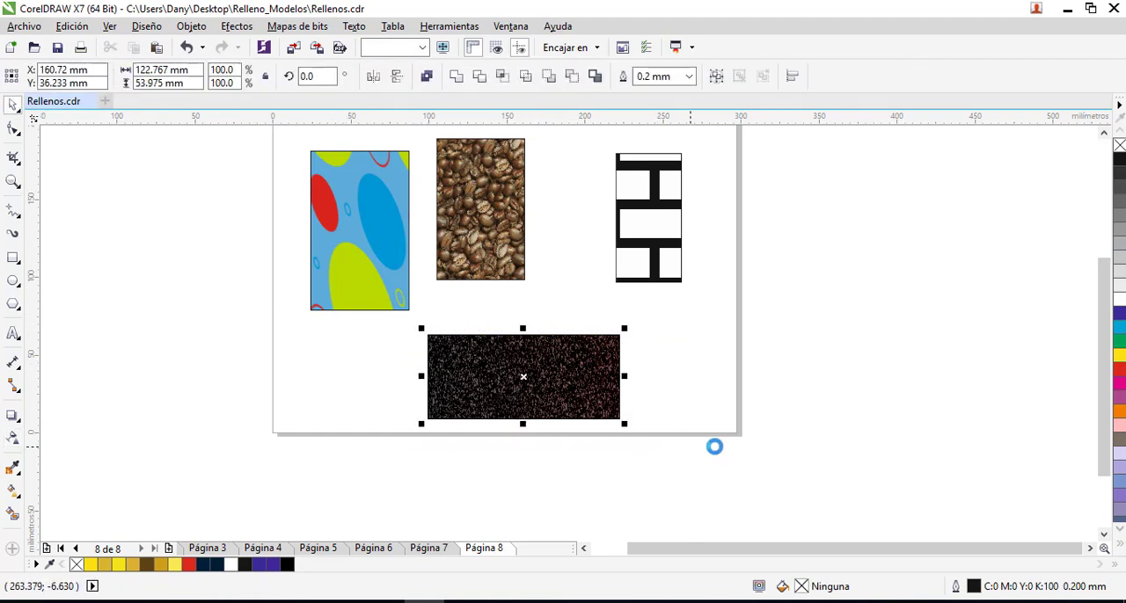
# - Remove the outline from both stacked rectangles, examine the blended texture up close, and select the gradient rectangle
pyautogui.rightClick(1119, 144)
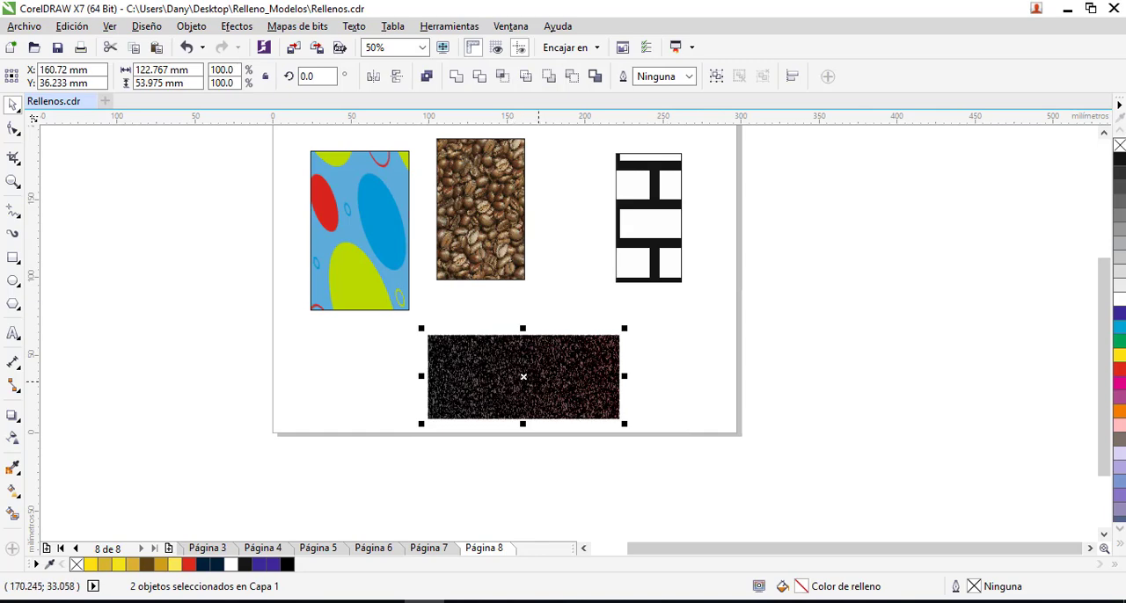
pyautogui.hotkey('shift', 'F2')
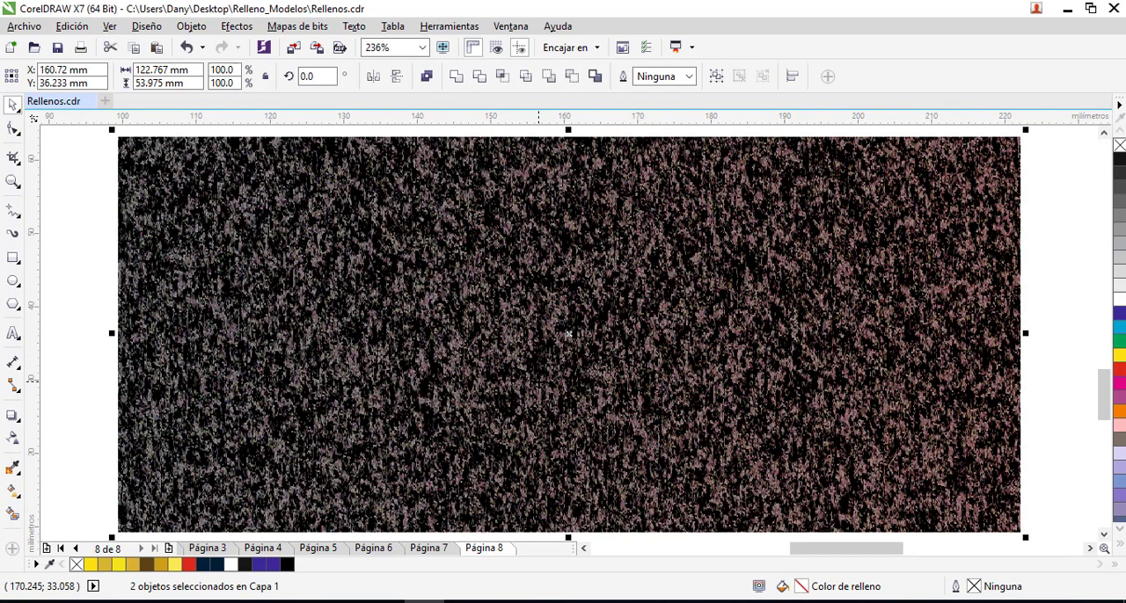
pyautogui.click(68, 220)
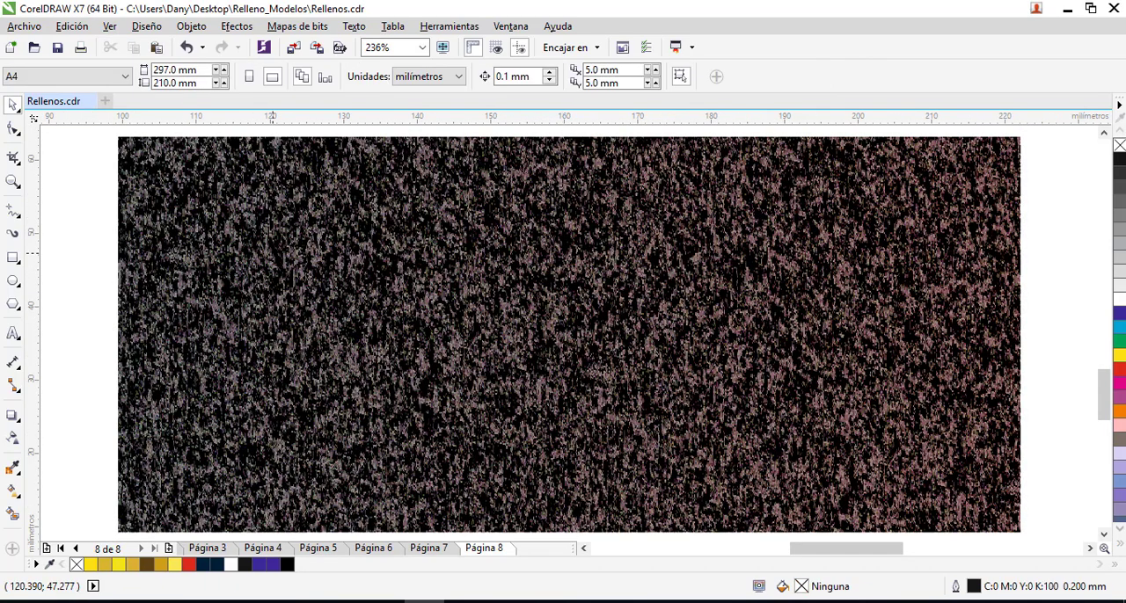
pyautogui.moveTo(329, 255); pyautogui.dragTo(301, 265)
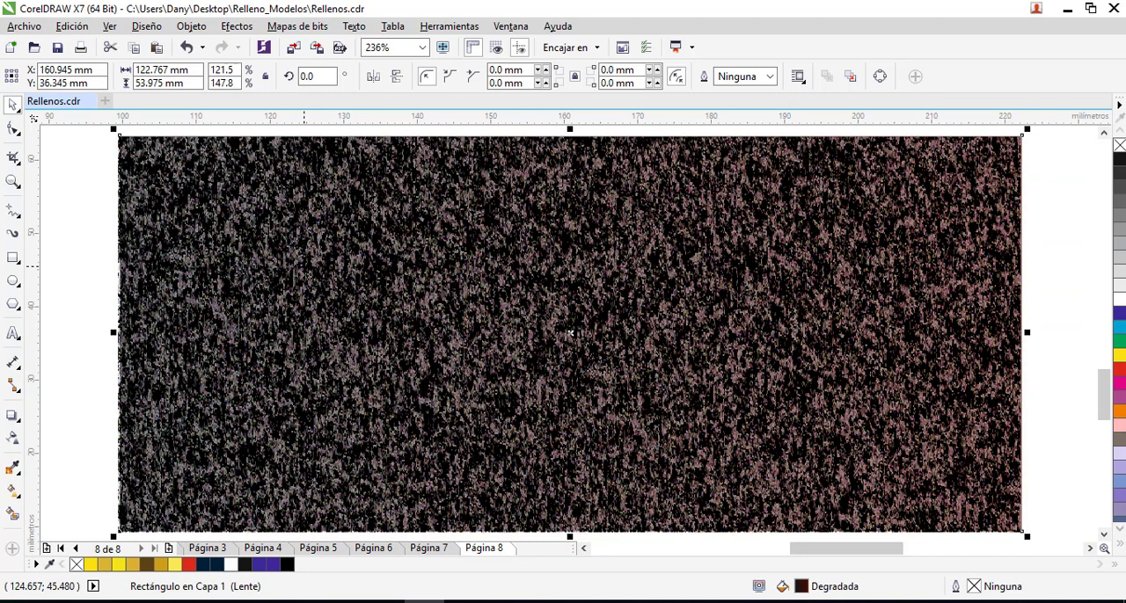
pyautogui.scroll(-2, 303, 266)
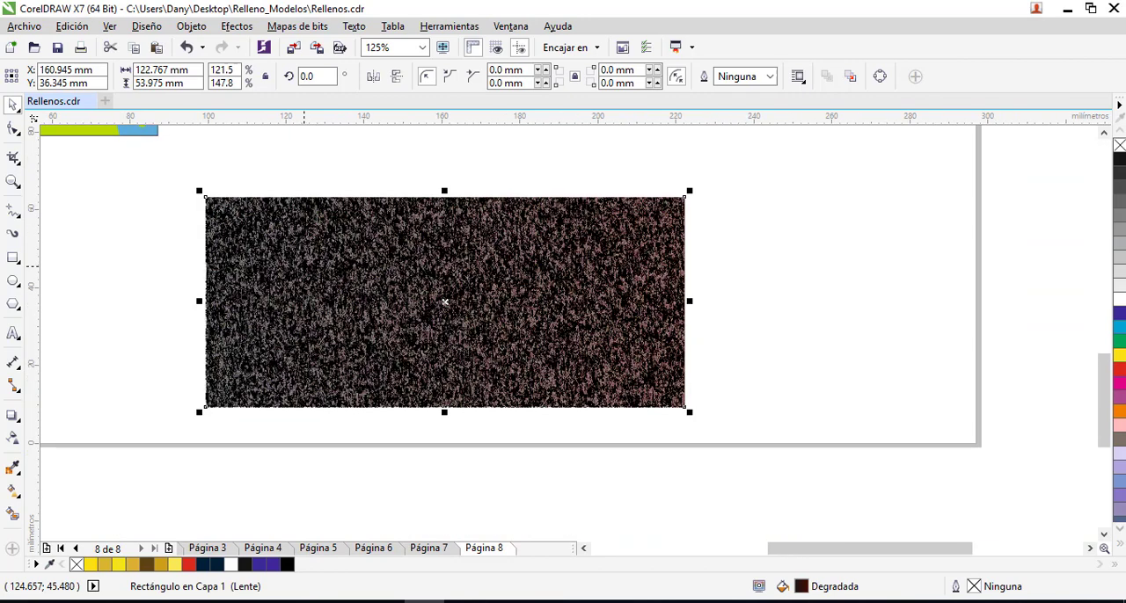
pyautogui.scroll(-2, 304, 265)
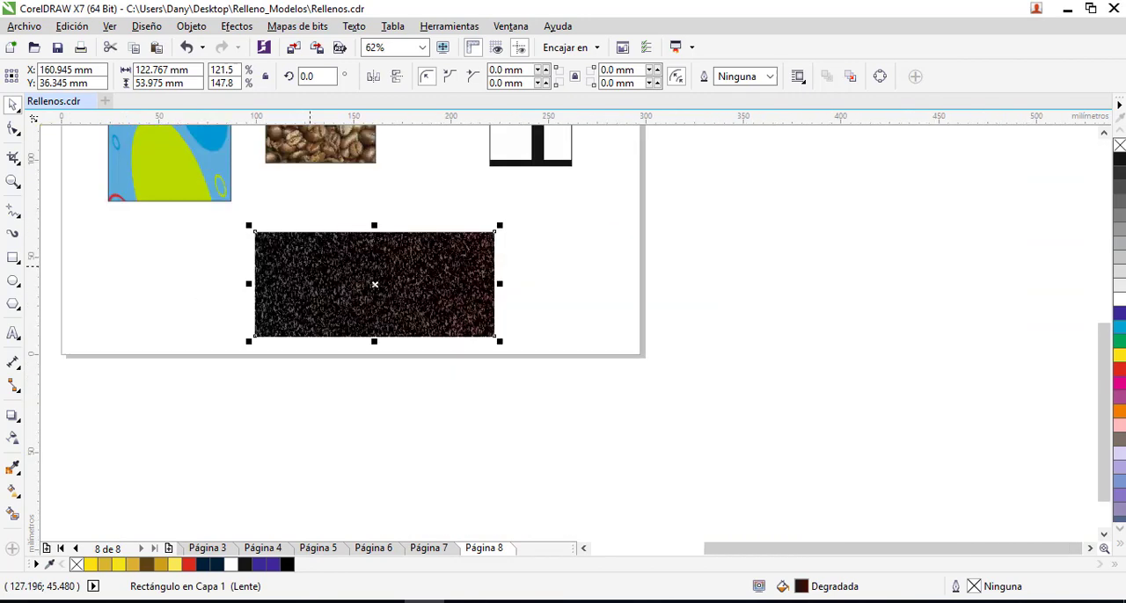
# - Move both stacked rectangles together about 14 mm right and 21 mm up, and bring the brick-pattern rectangle left beside the coffee-bean one
pyautogui.click(533, 231)
pyautogui.moveTo(209, 358); pyautogui.dragTo(209, 357)
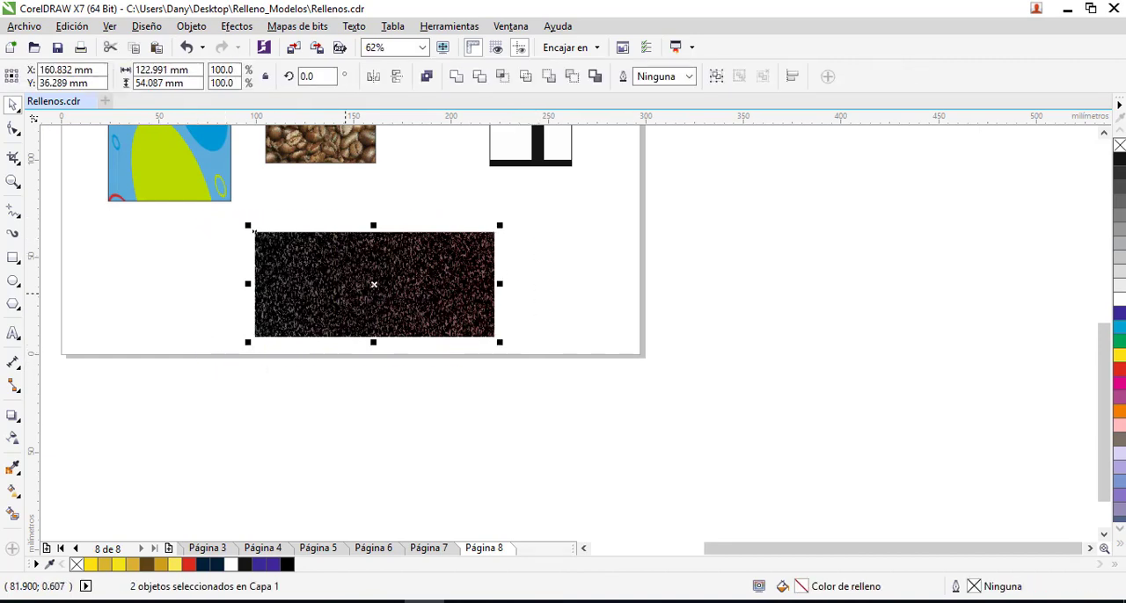
pyautogui.moveTo(375, 281); pyautogui.dragTo(403, 241)
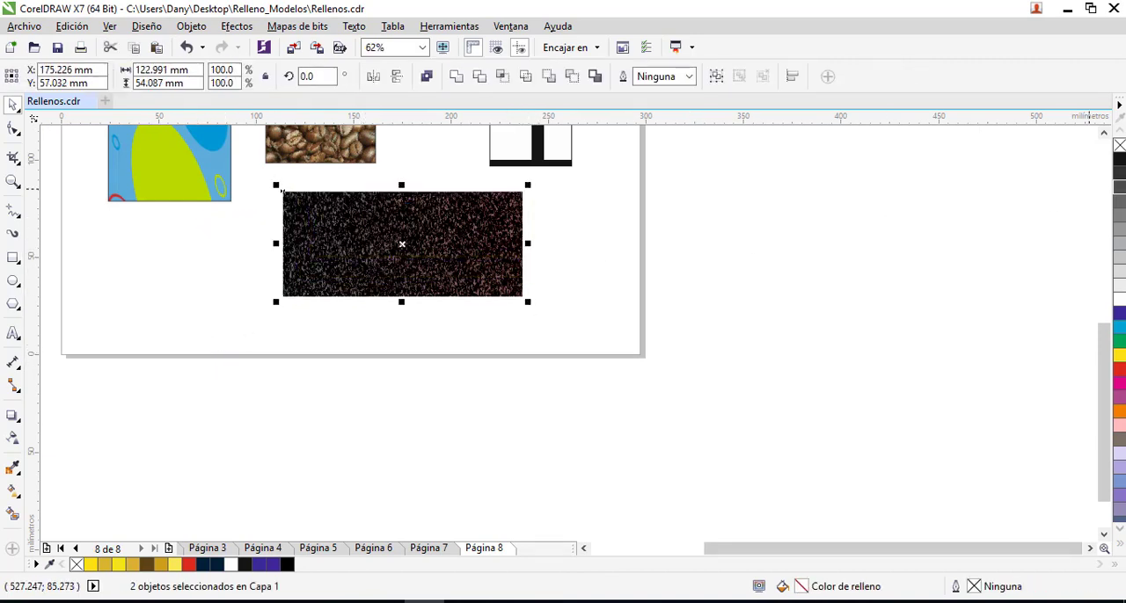
pyautogui.click(1104, 132)
pyautogui.moveTo(542, 244); pyautogui.dragTo(460, 243)
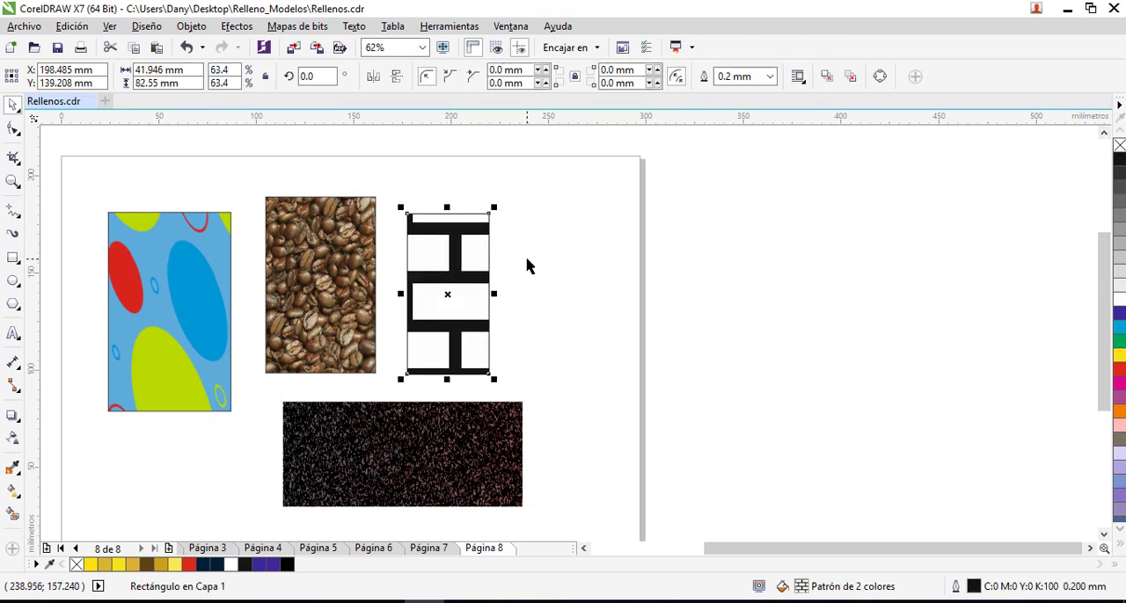